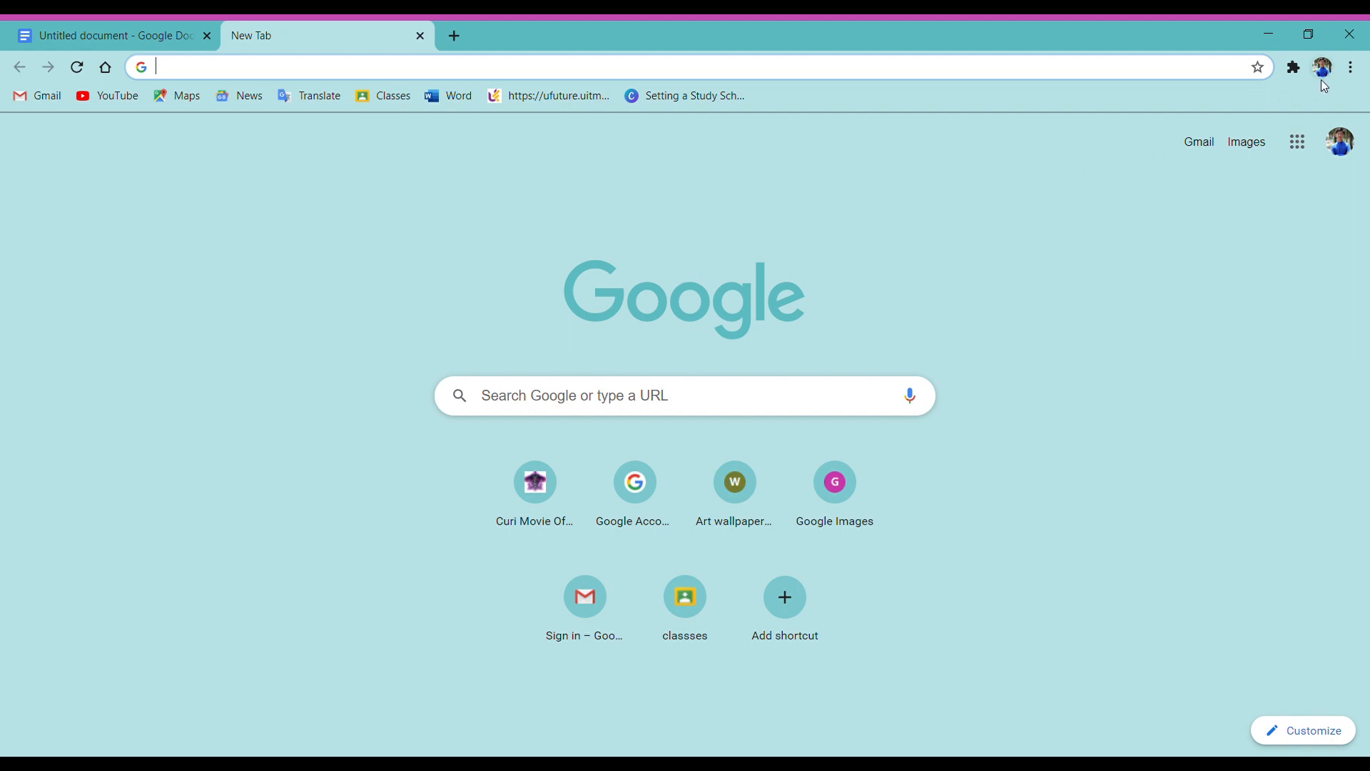
Open Google Sheets from the list of Google apps.
click(1310, 148)
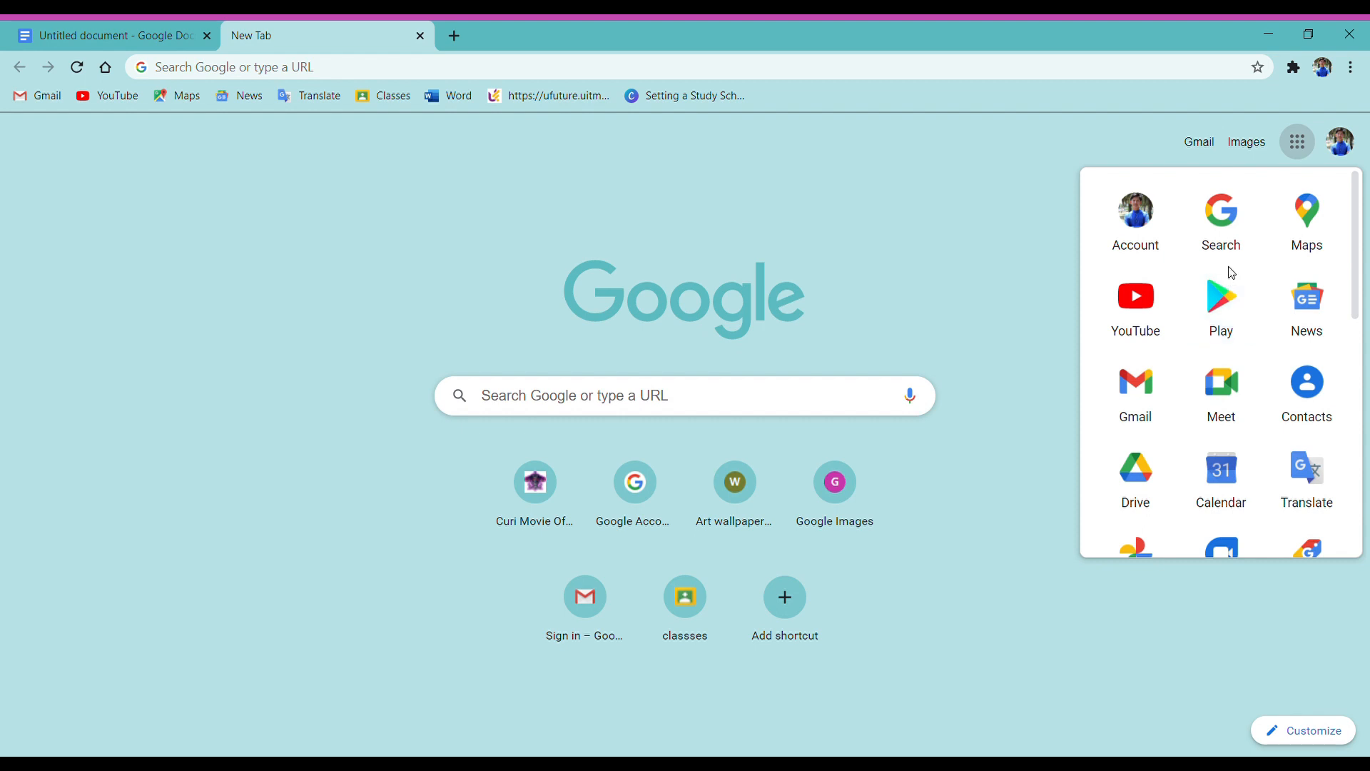
scroll(1232, 273, down, 2)
scroll(1236, 276, down, 1)
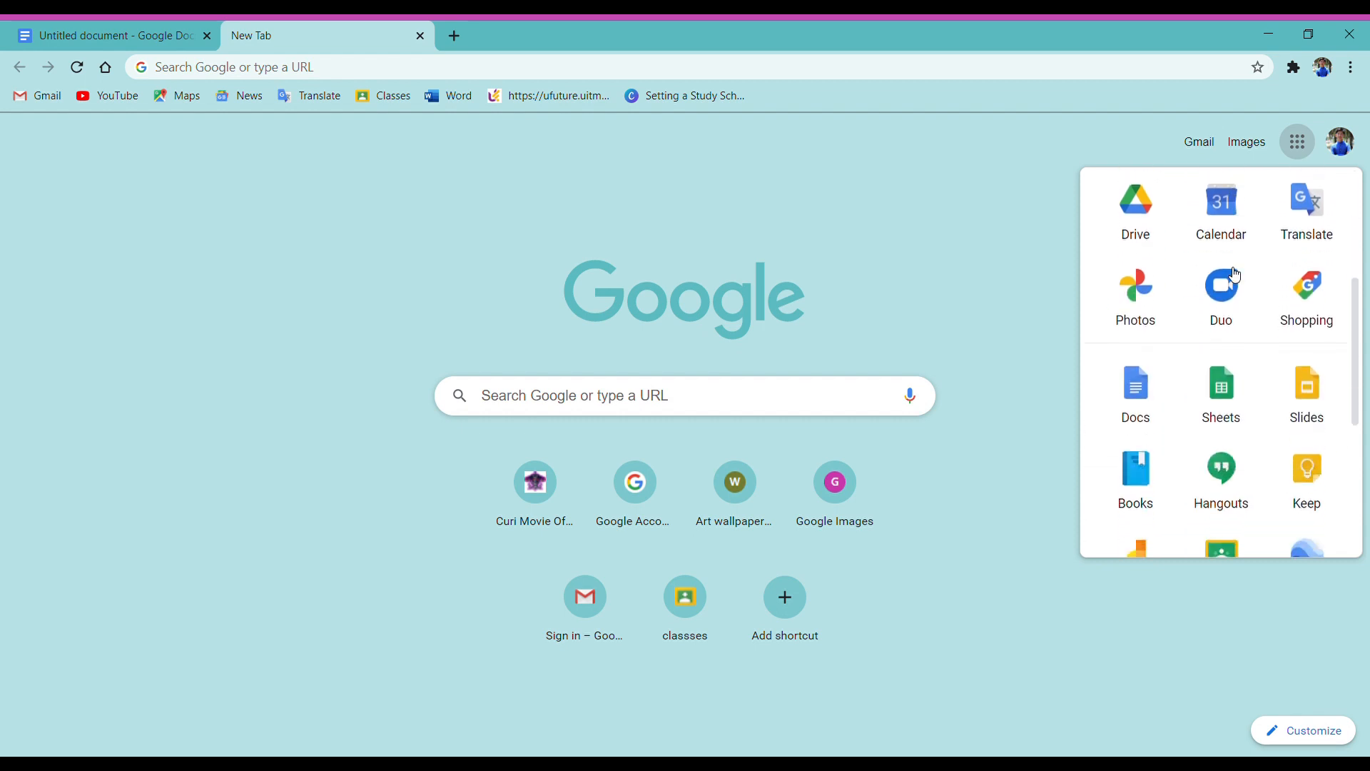
scroll(1237, 276, down, 1)
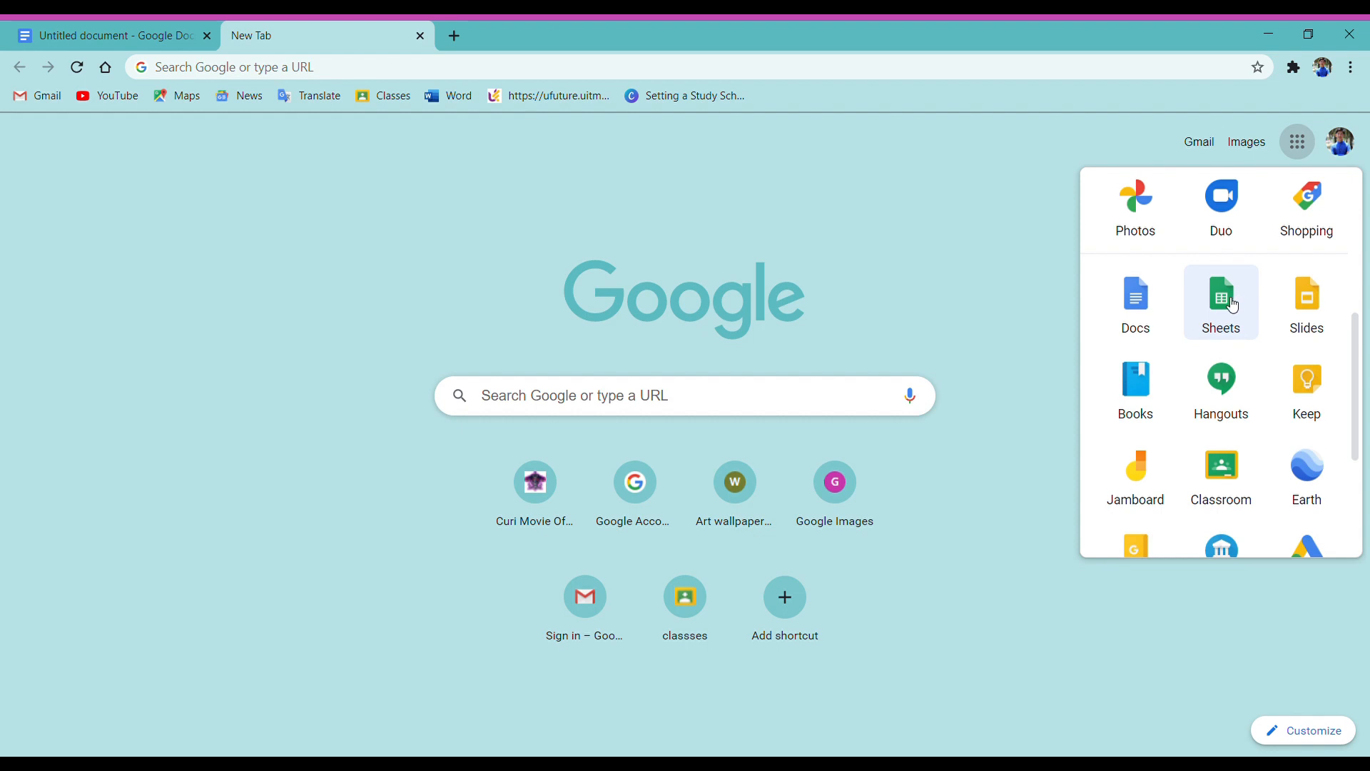
click(1234, 306)
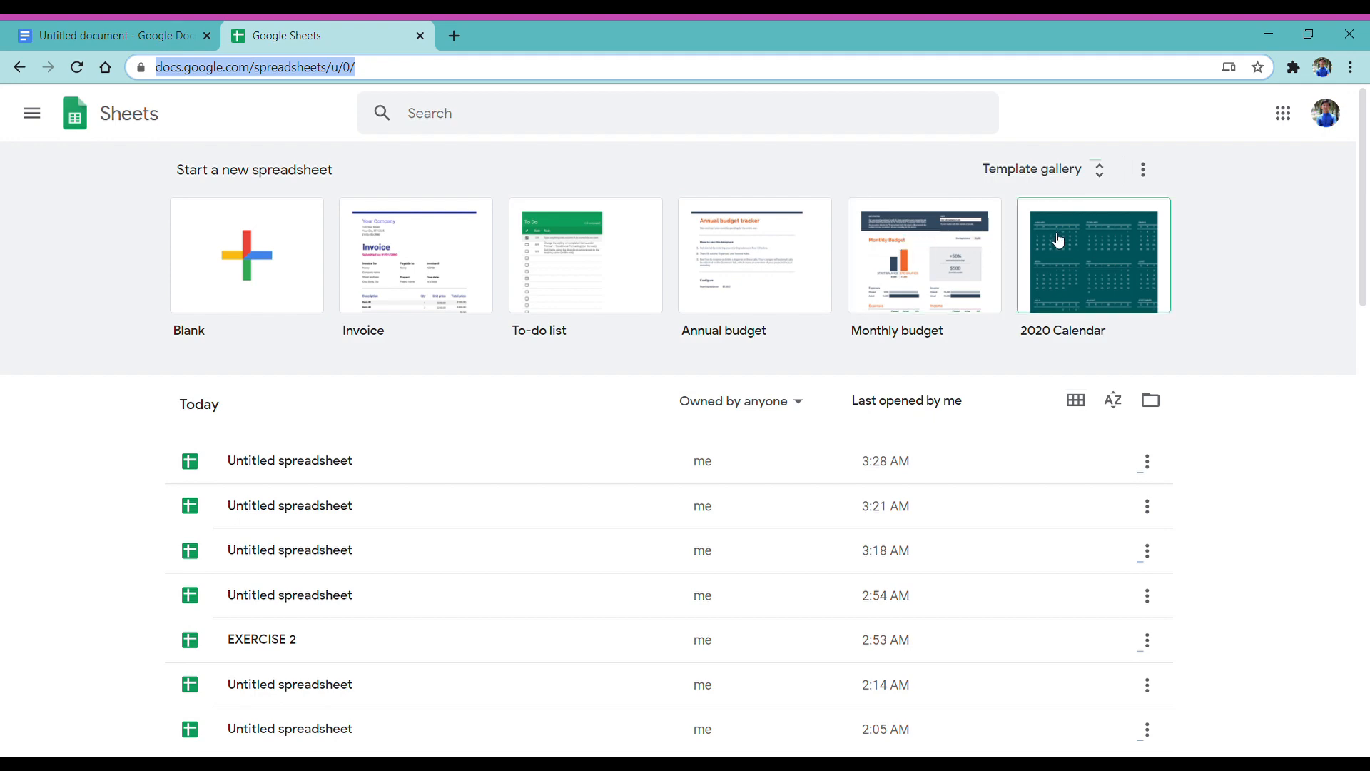
Look through the spreadsheet template gallery and the Sheets navigation options, returning to the Sheets home page.
click(1065, 183)
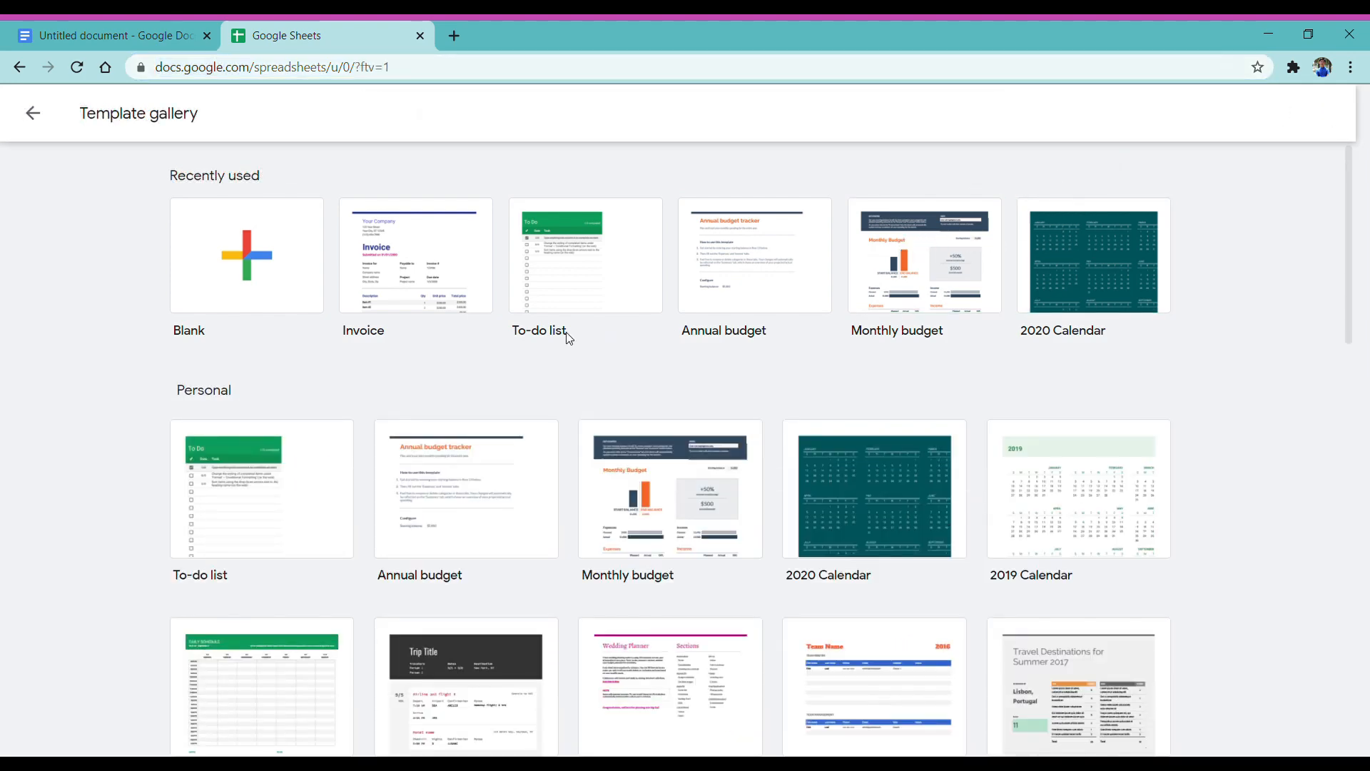
scroll(566, 335, down, 12)
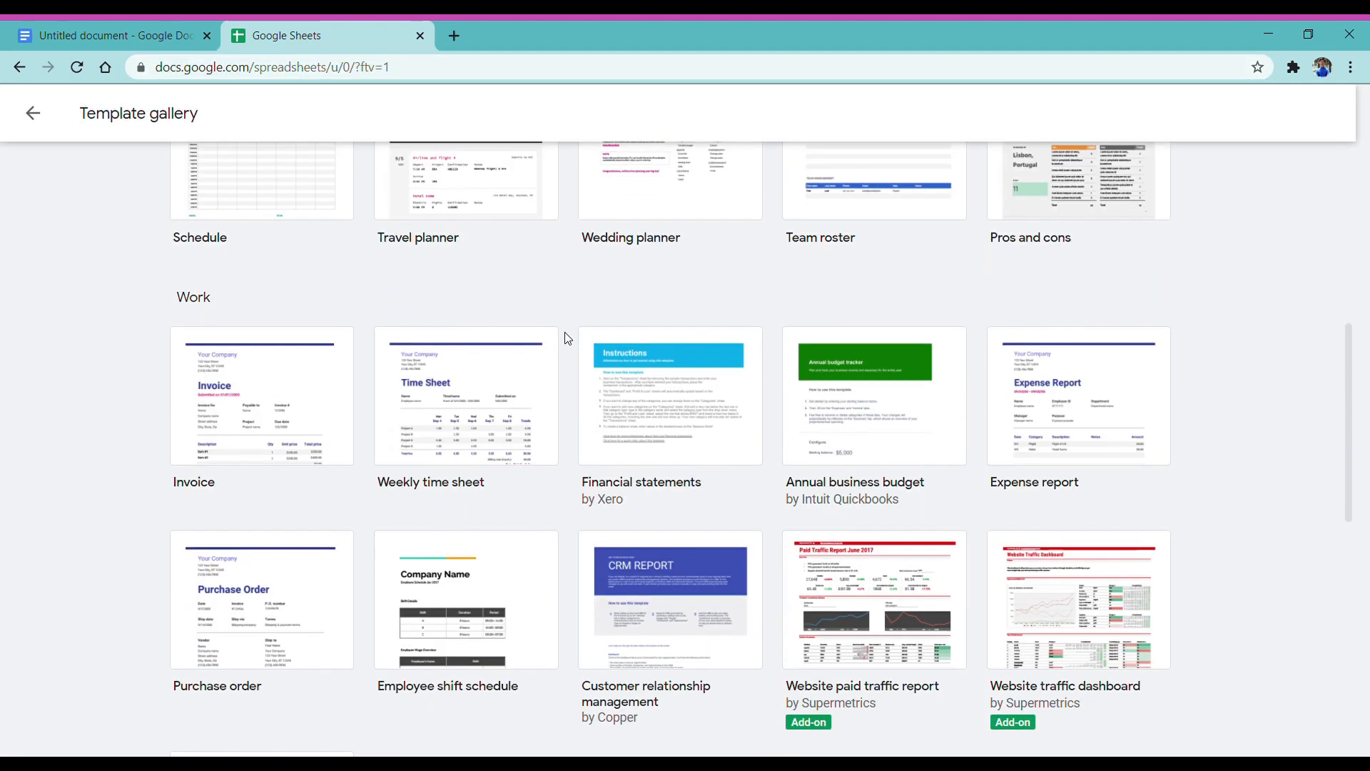
scroll(565, 338, down, 1)
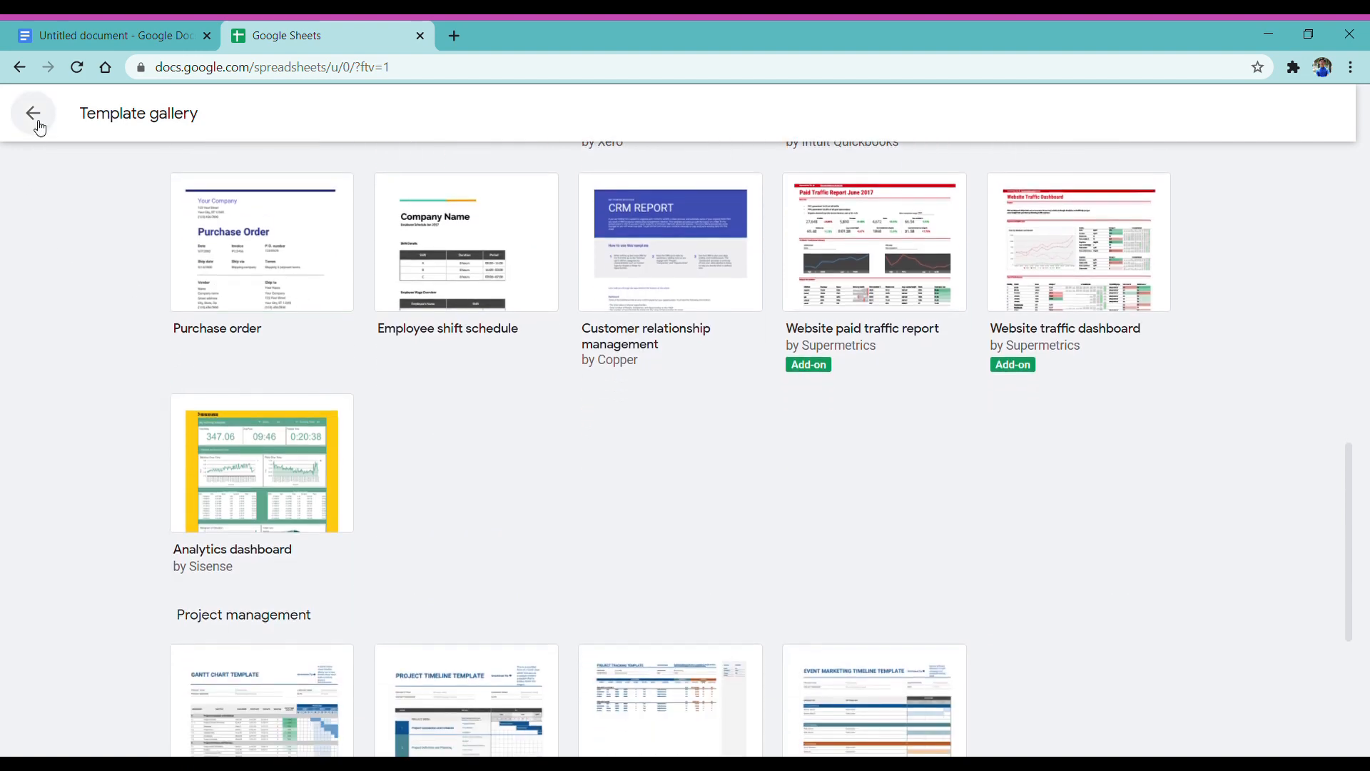
click(33, 113)
click(38, 123)
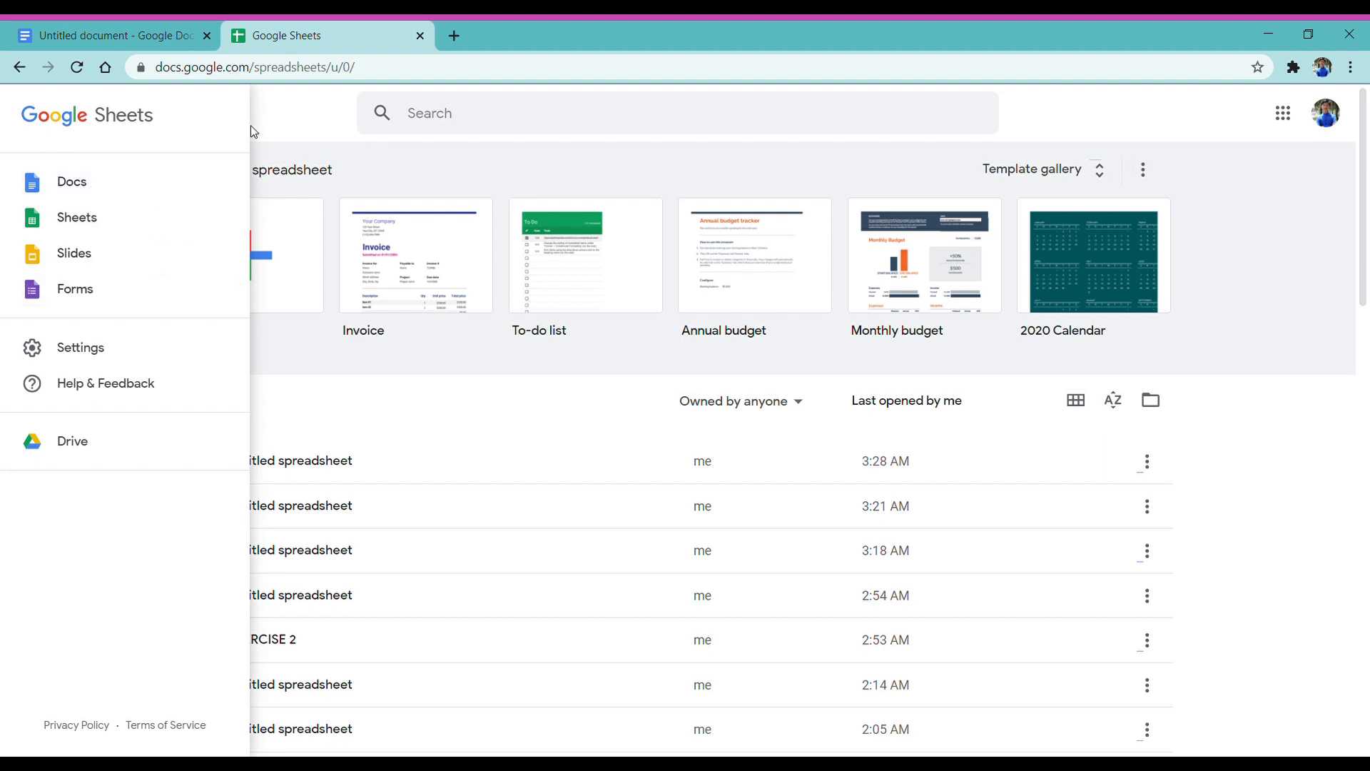
click(268, 128)
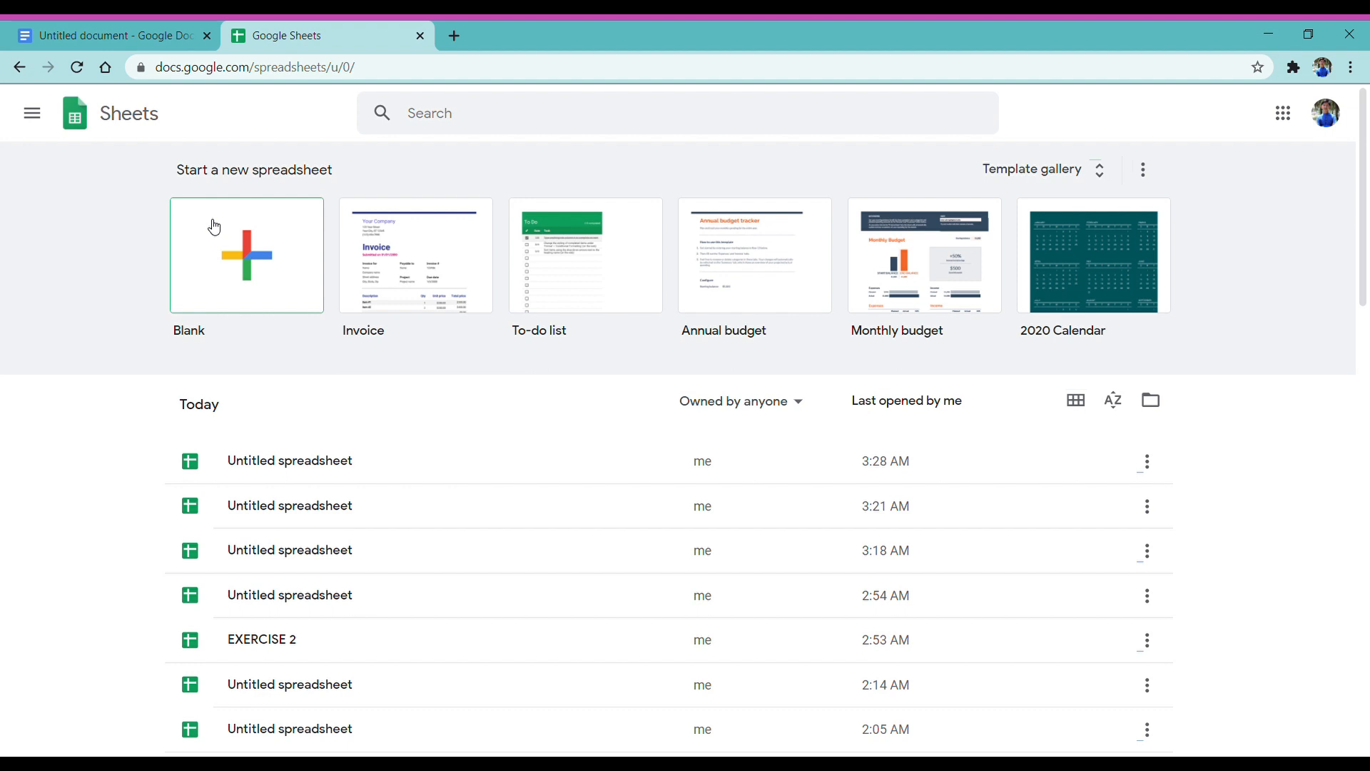
Create a new blank spreadsheet.
click(235, 240)
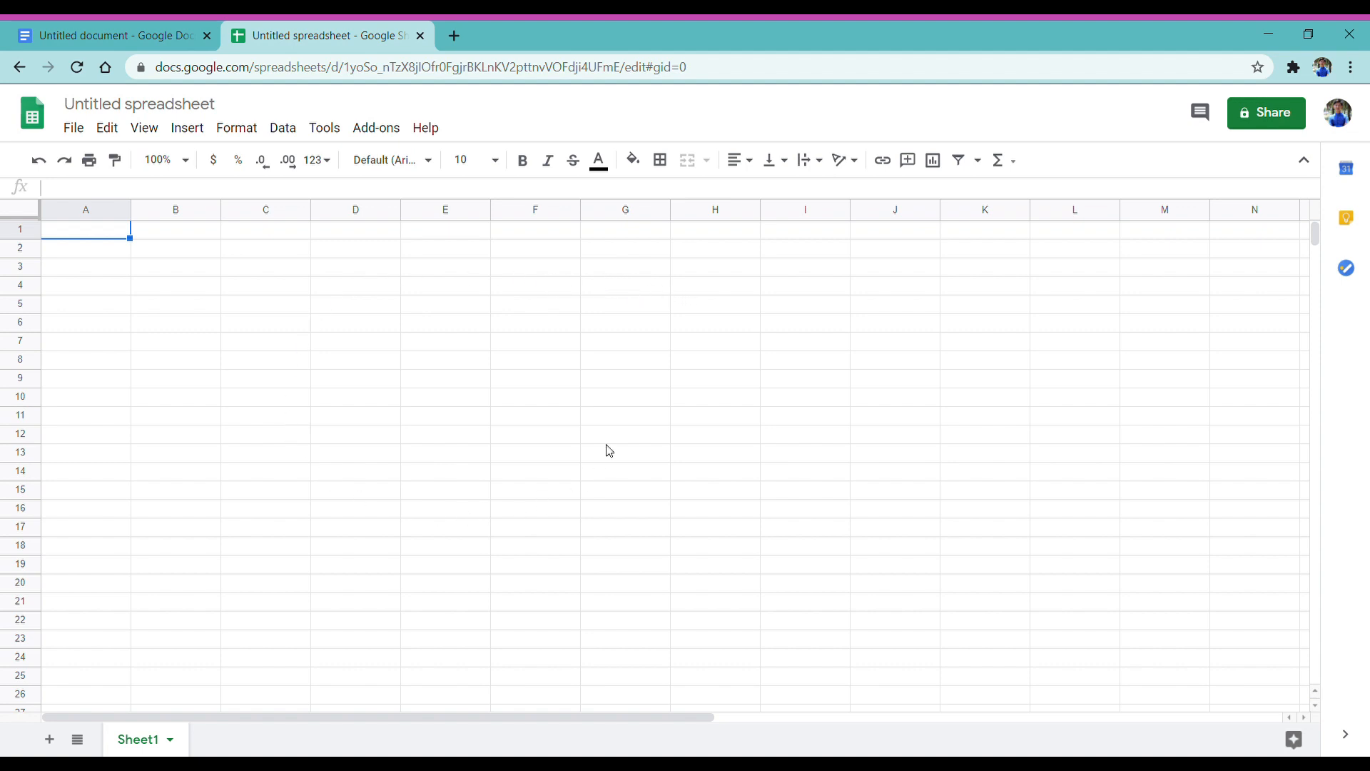
click(144, 252)
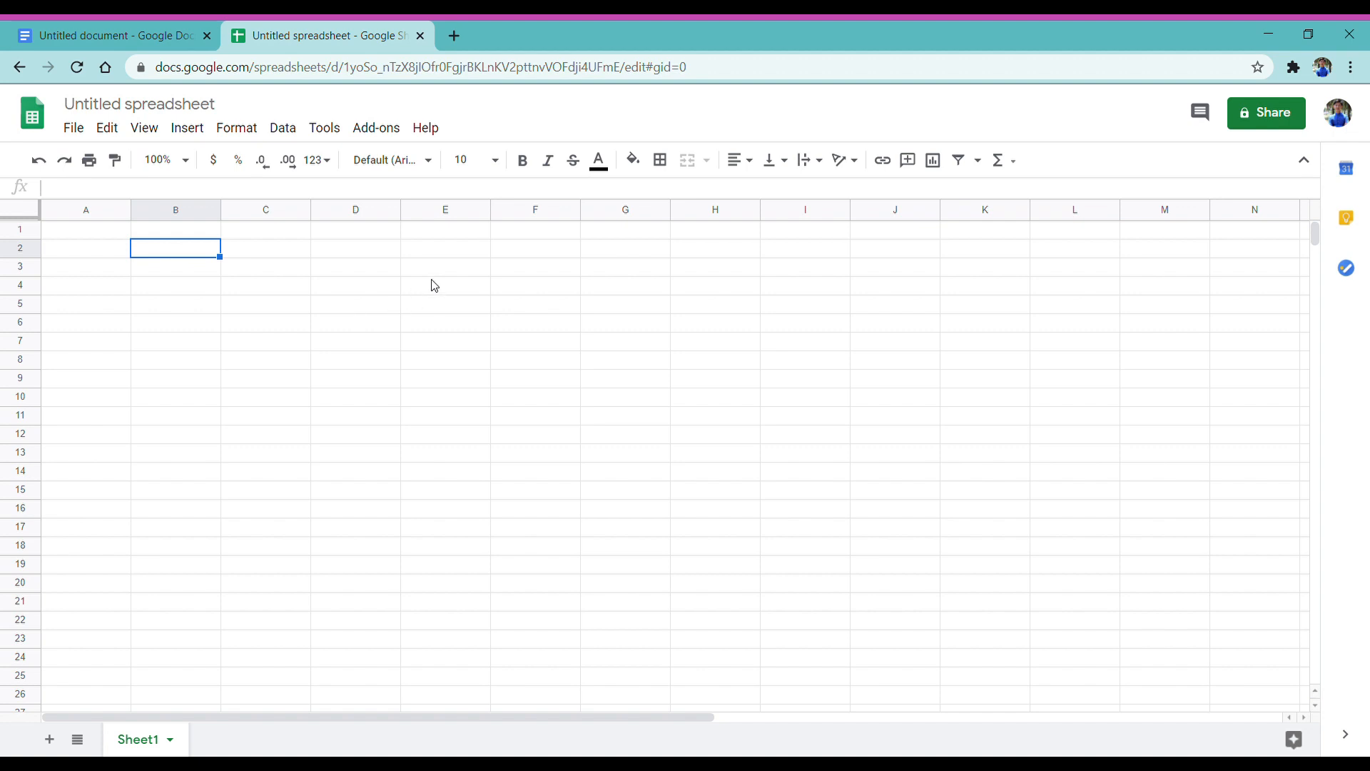
click(439, 298)
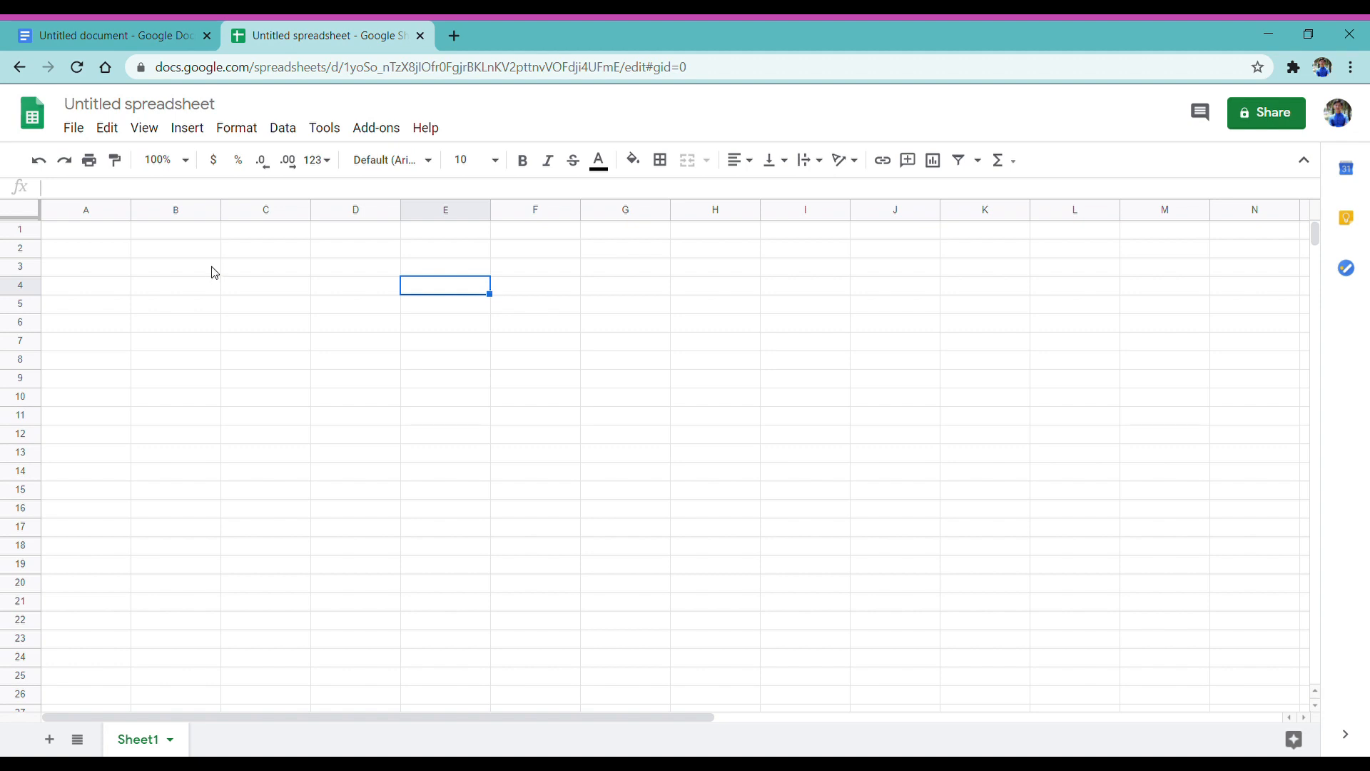
Enter the title "COMPARISON BETWEEN 2019 AND 2018 SPM CANDIDATES BASED ON THE CATEGORY BELOW" in cell B1.
click(209, 234)
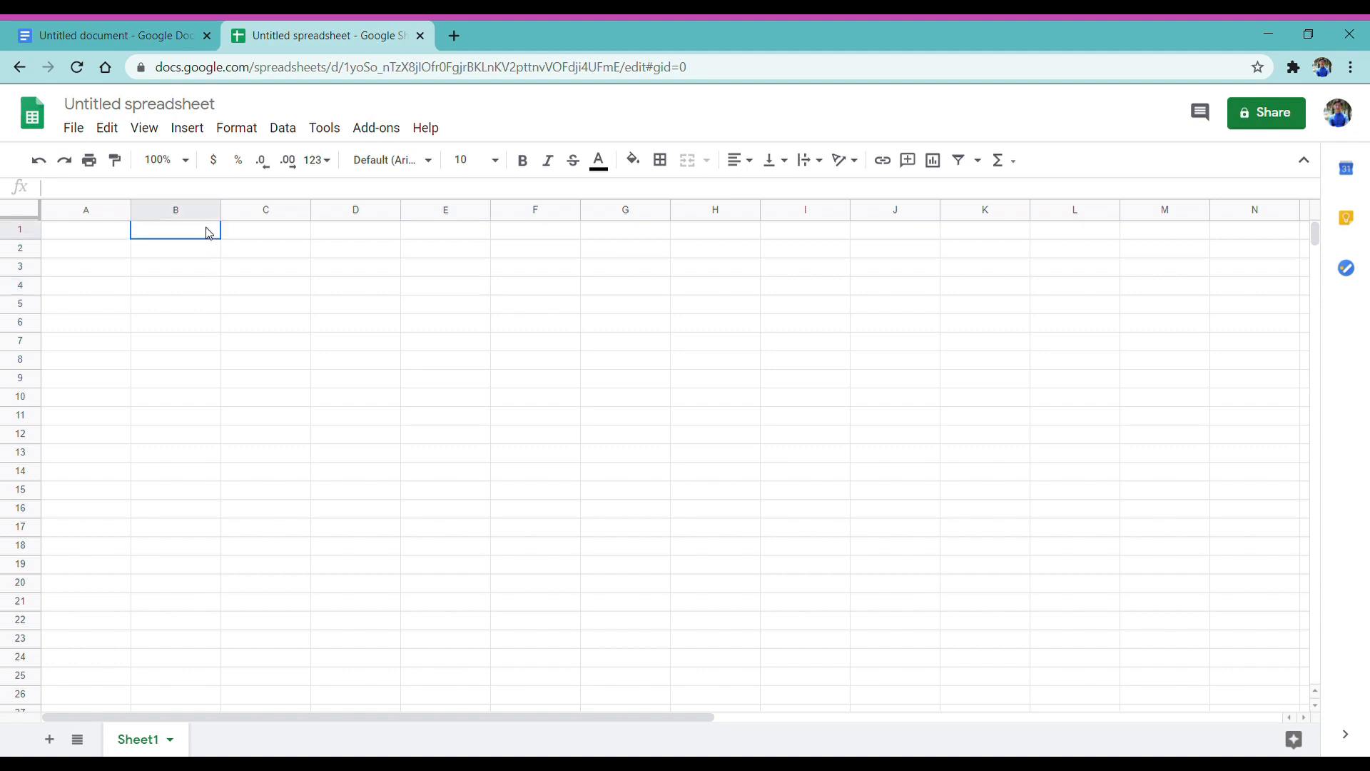
text(COM)
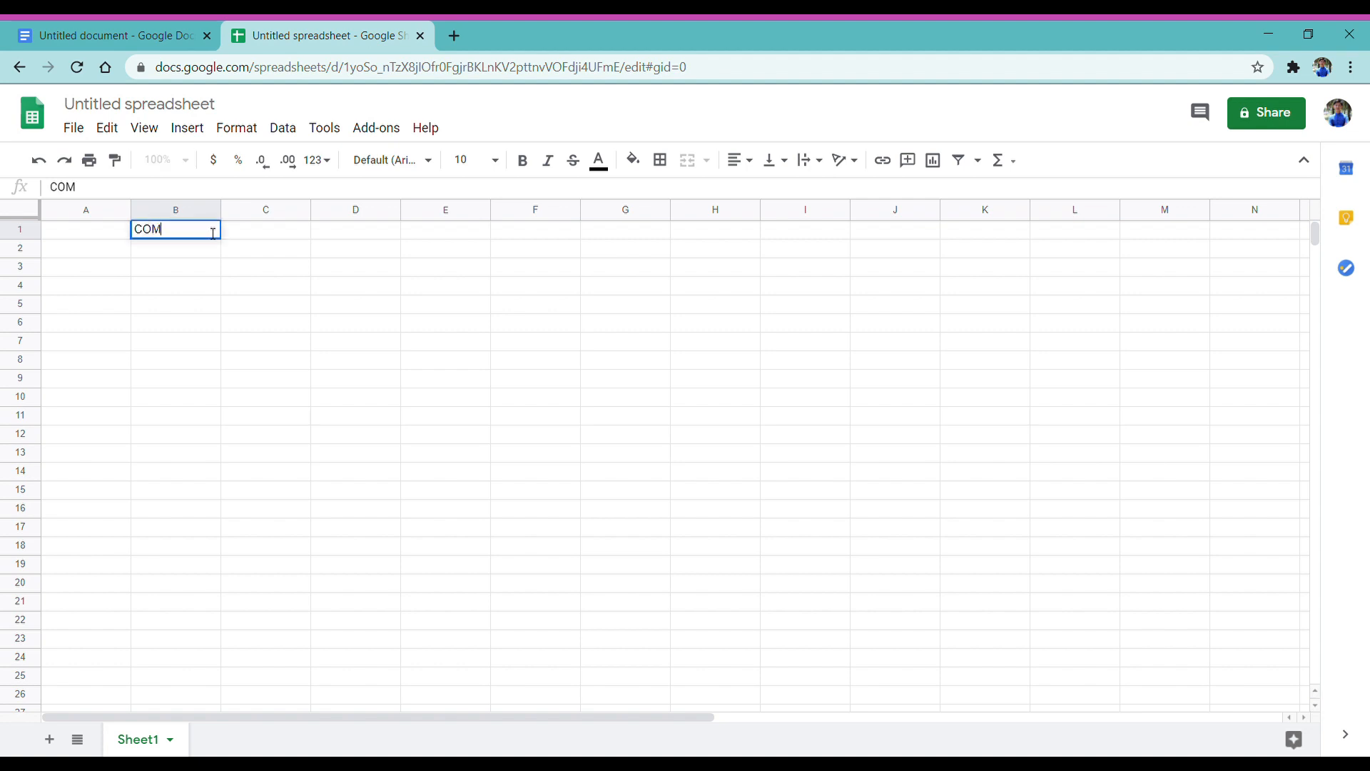
text(PARISON BETWEEN)
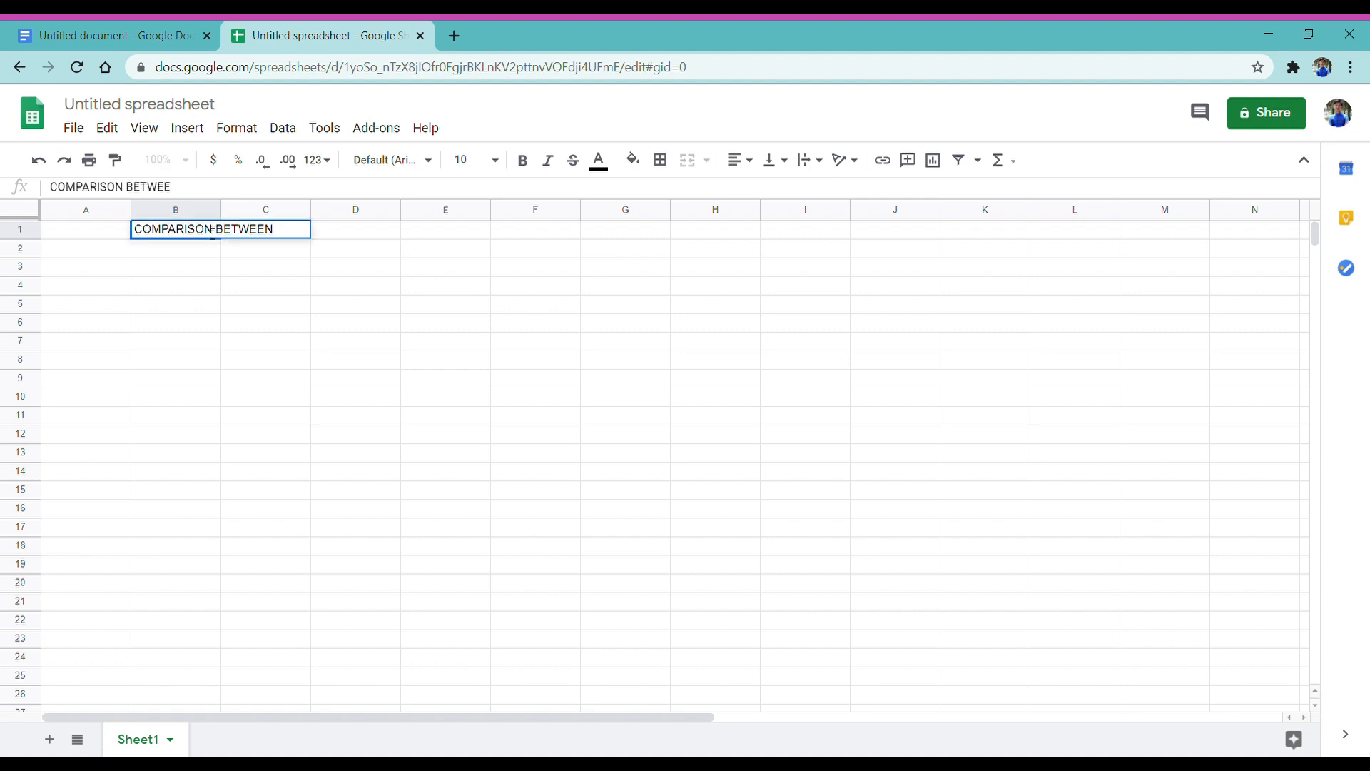
text( 2019 AND )
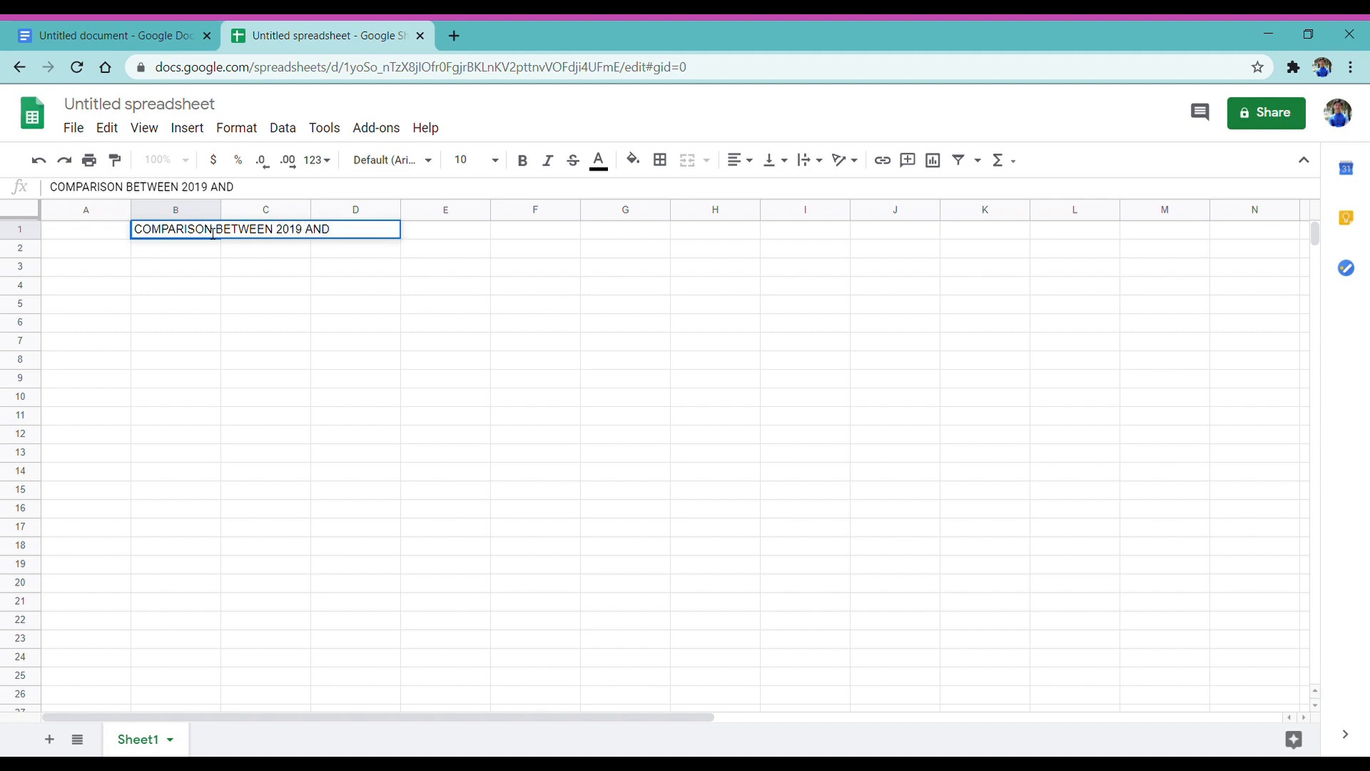
text(2018 SPM CANDI)
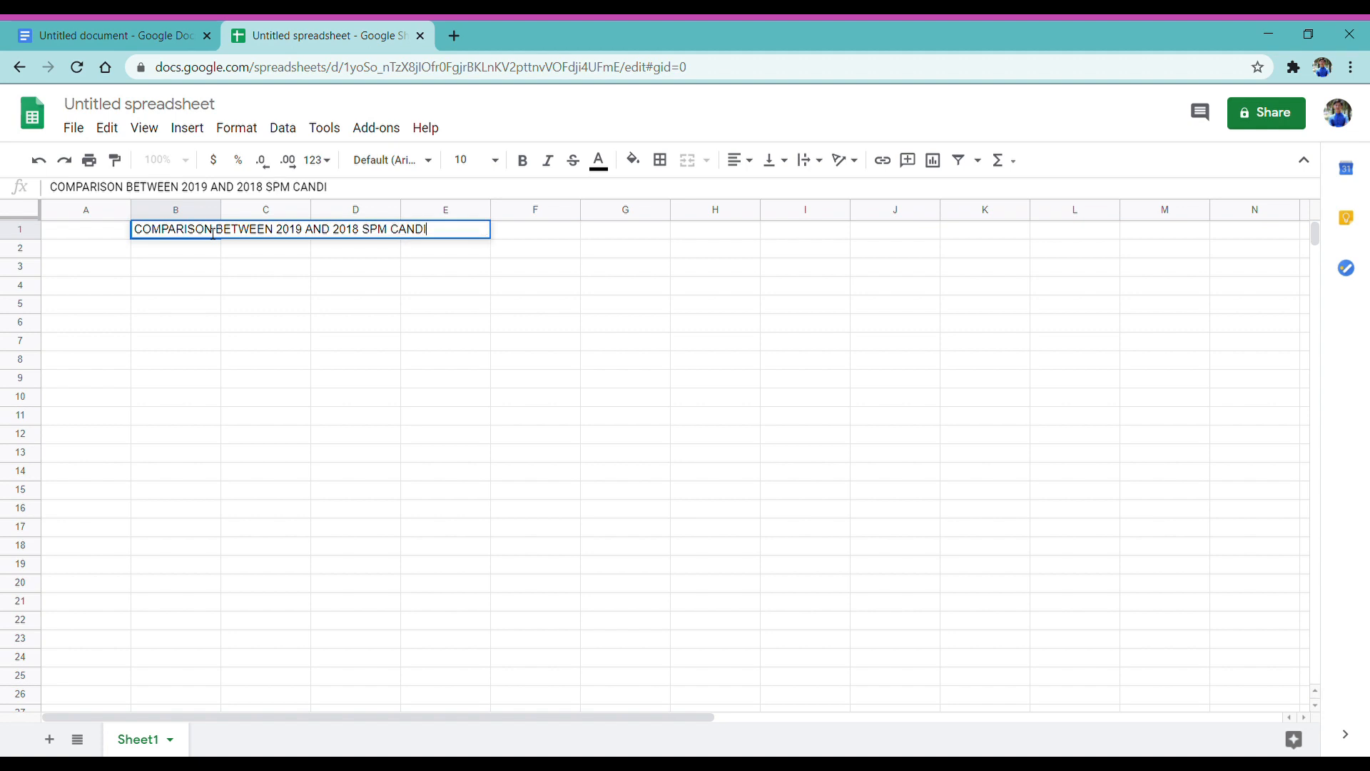
text(DATES BASED ON )
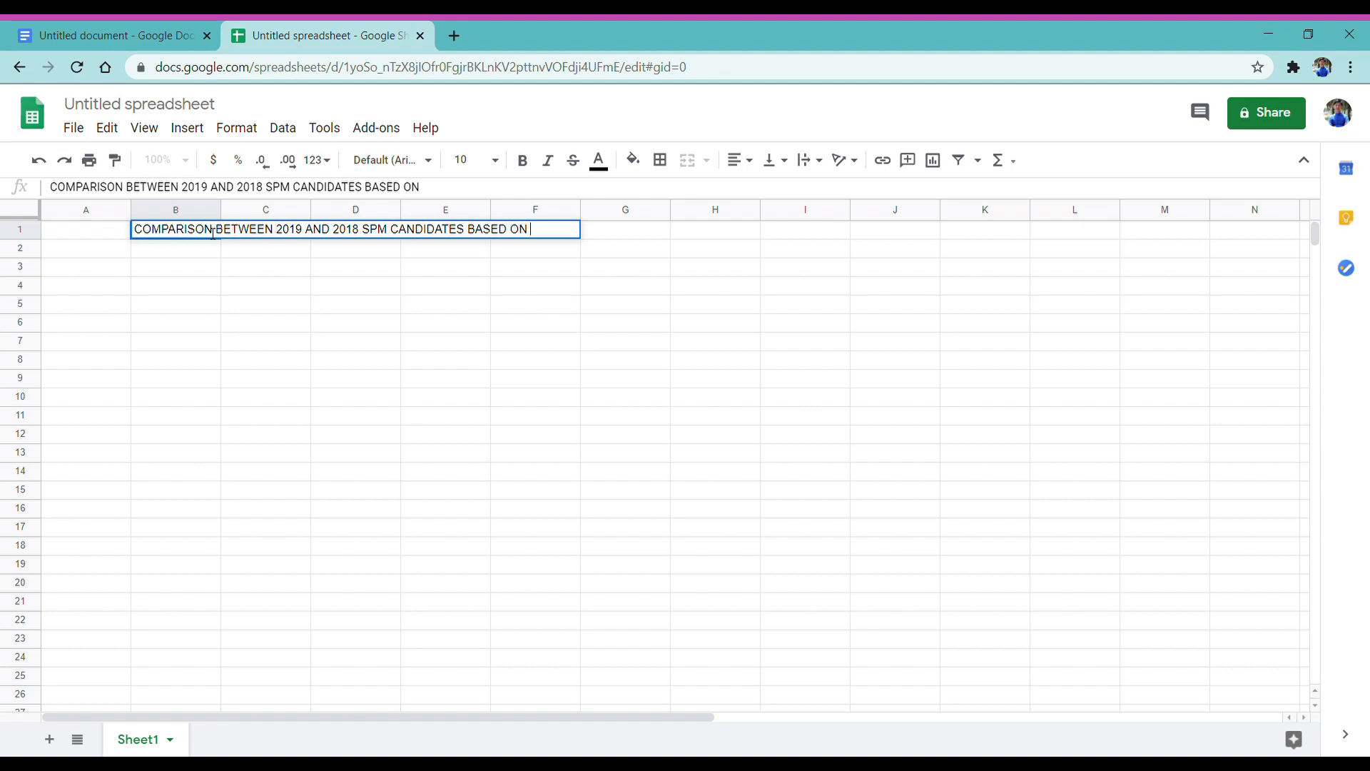
text(THE CATEGO)
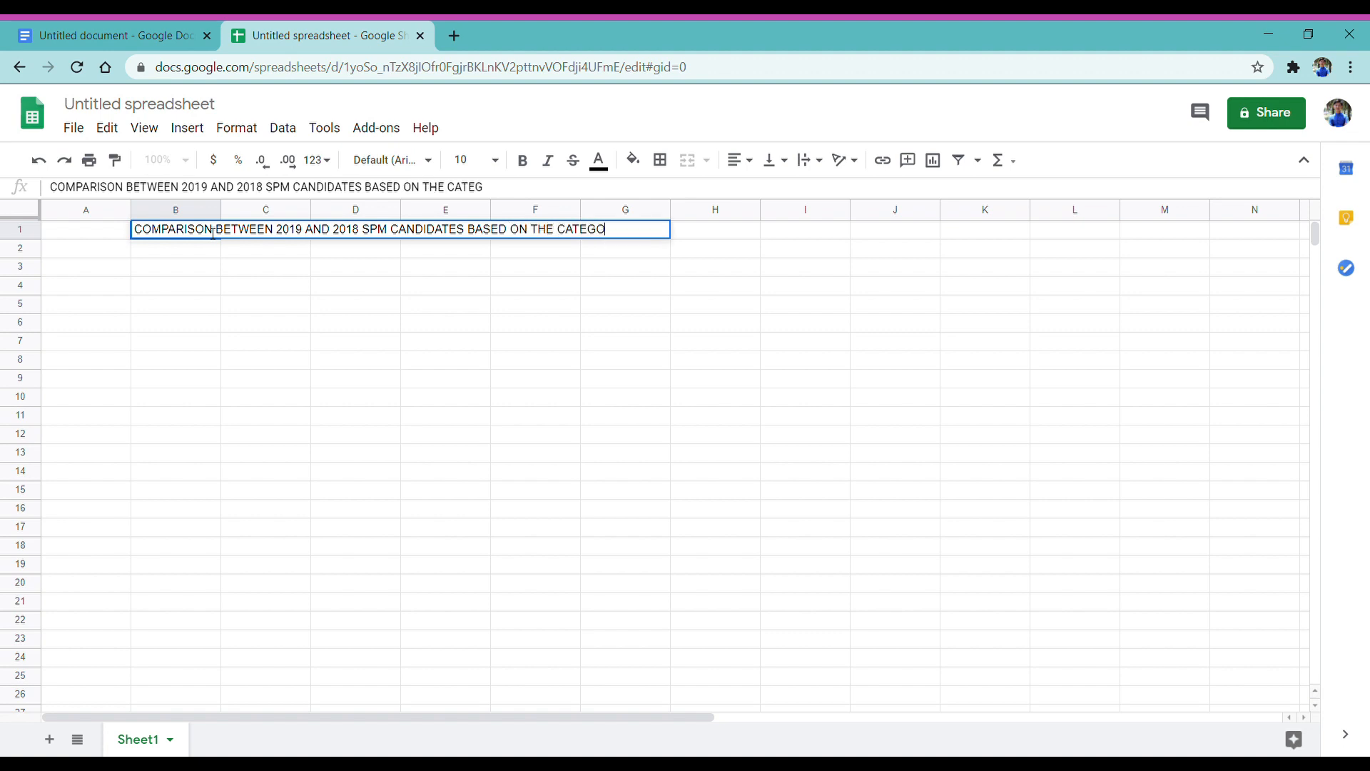
text(RY BELOW)
key(Return)
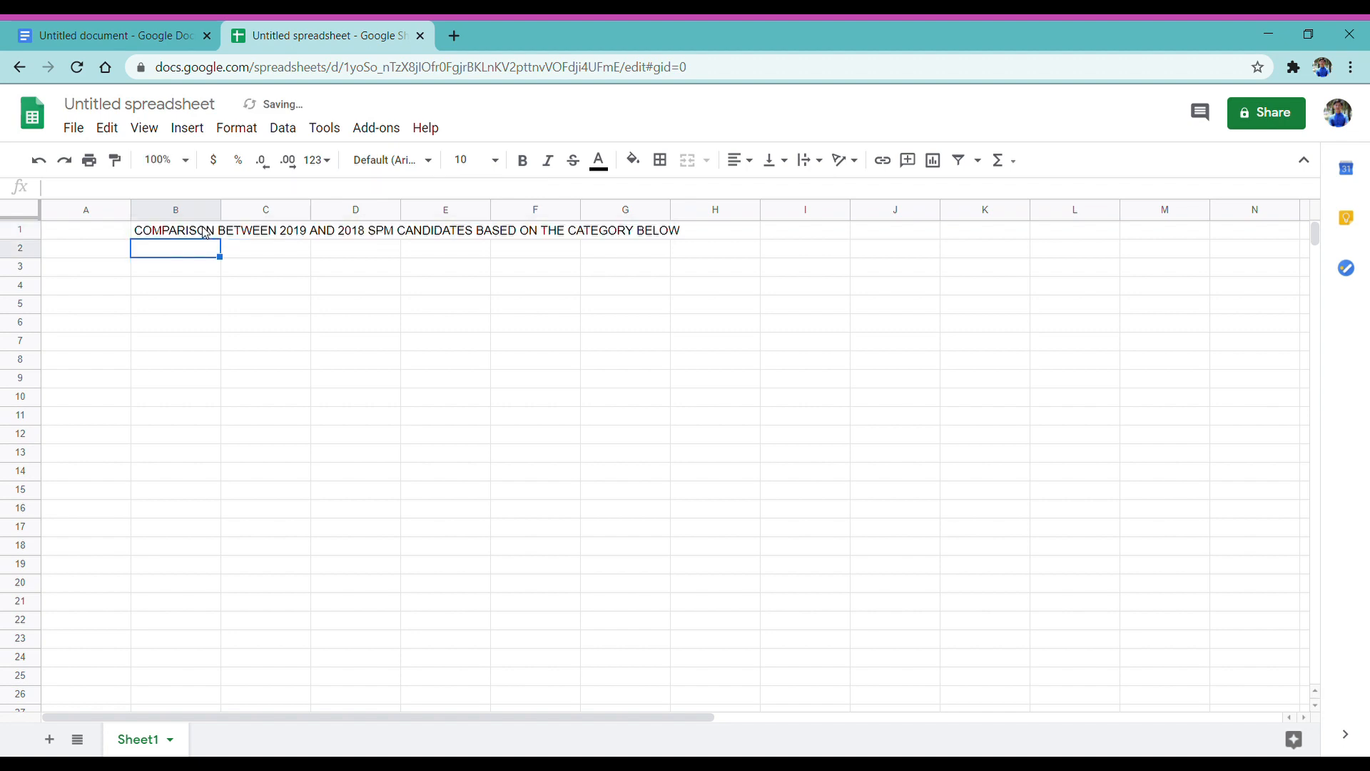
click(206, 233)
click(253, 231)
click(330, 233)
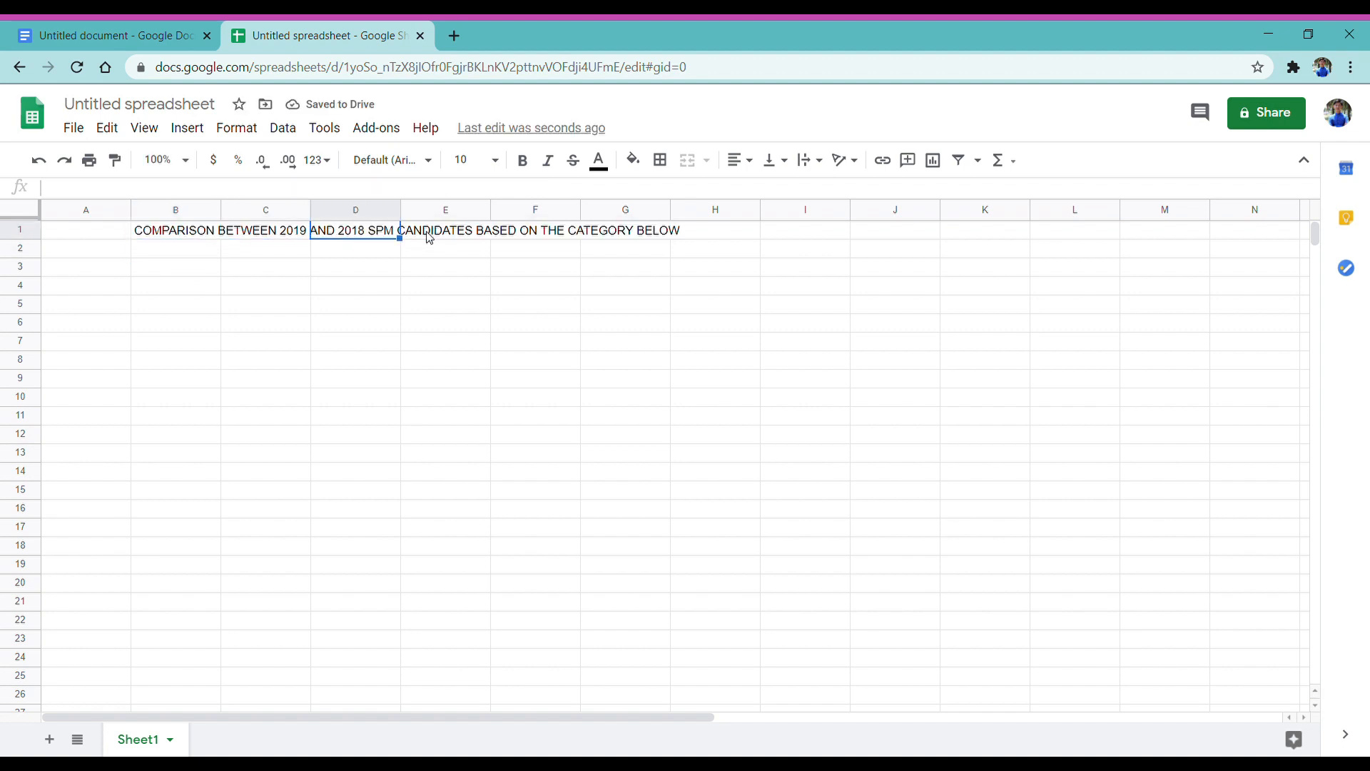
click(444, 238)
click(524, 238)
click(633, 237)
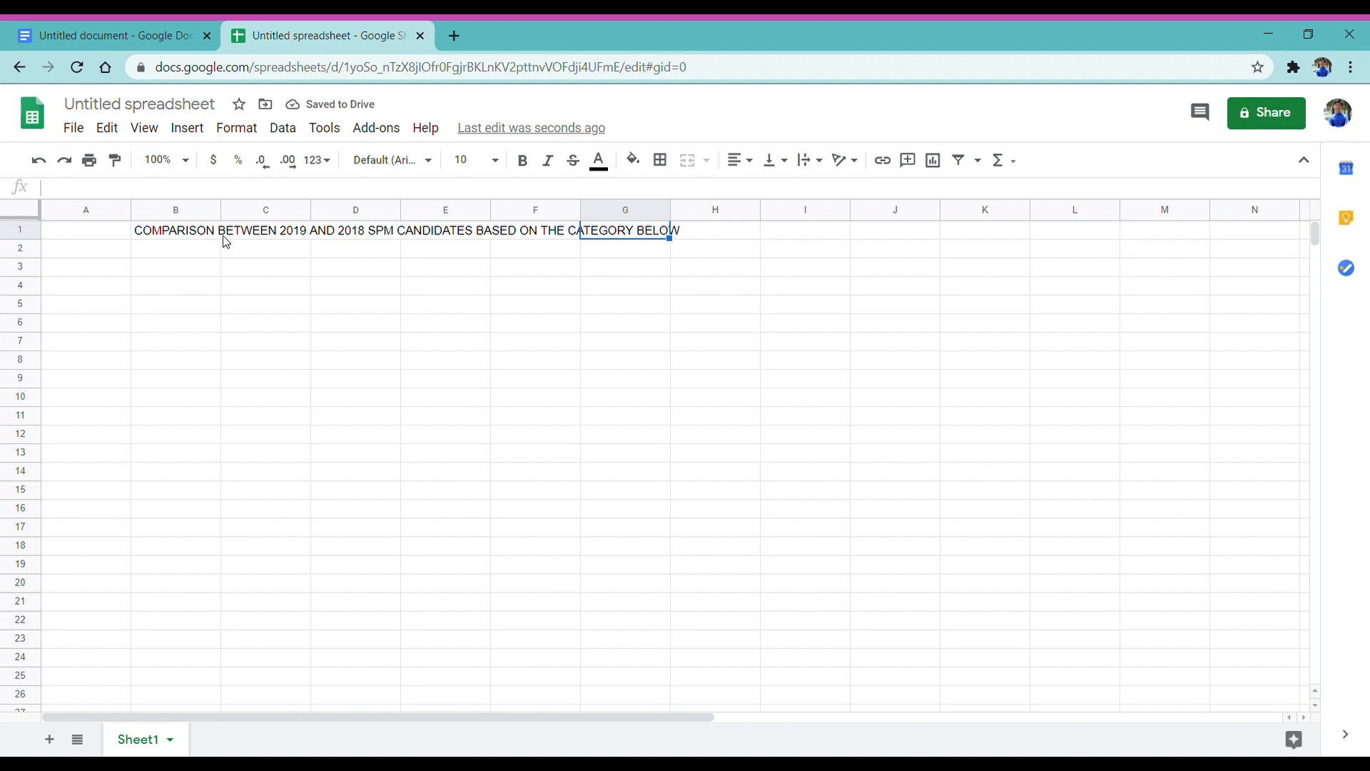
Merge the title cells B1 to H1 horizontally.
drag(208, 237, 688, 218)
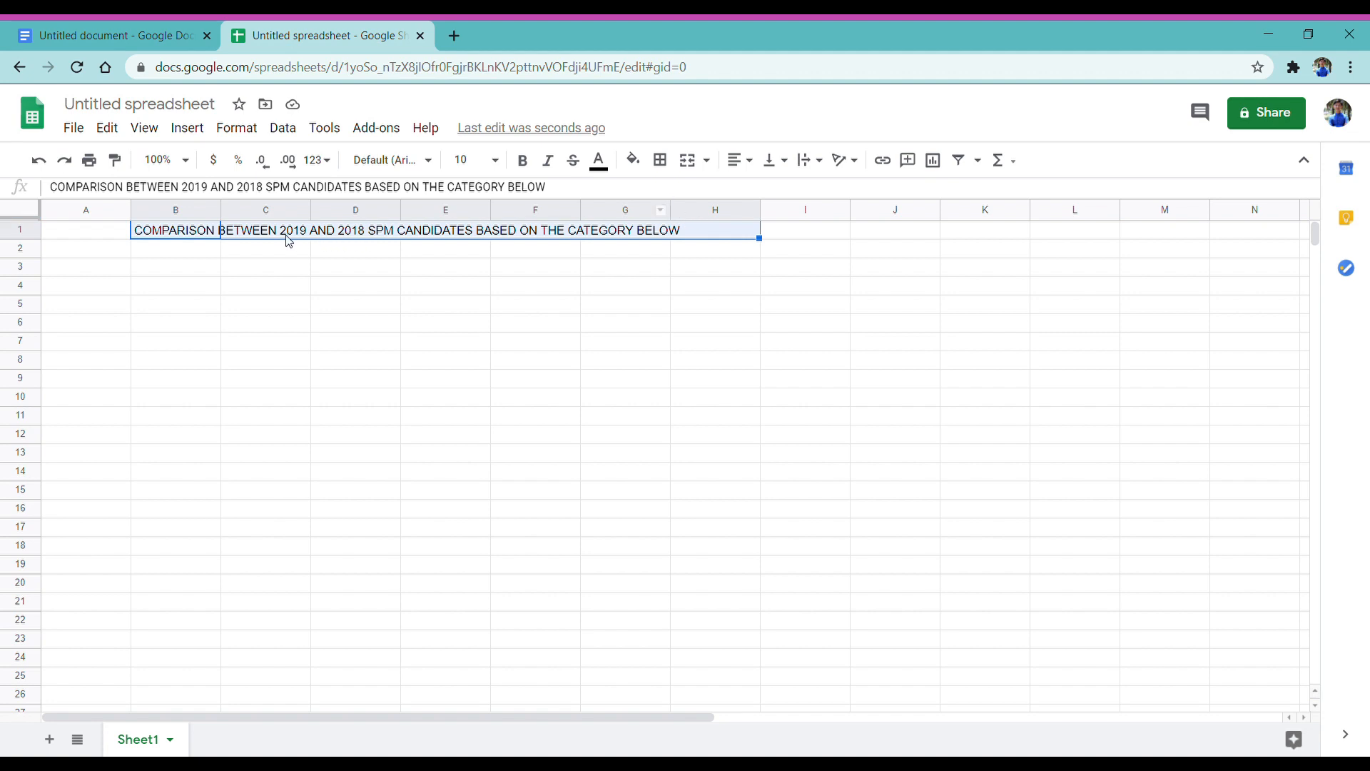
click(261, 130)
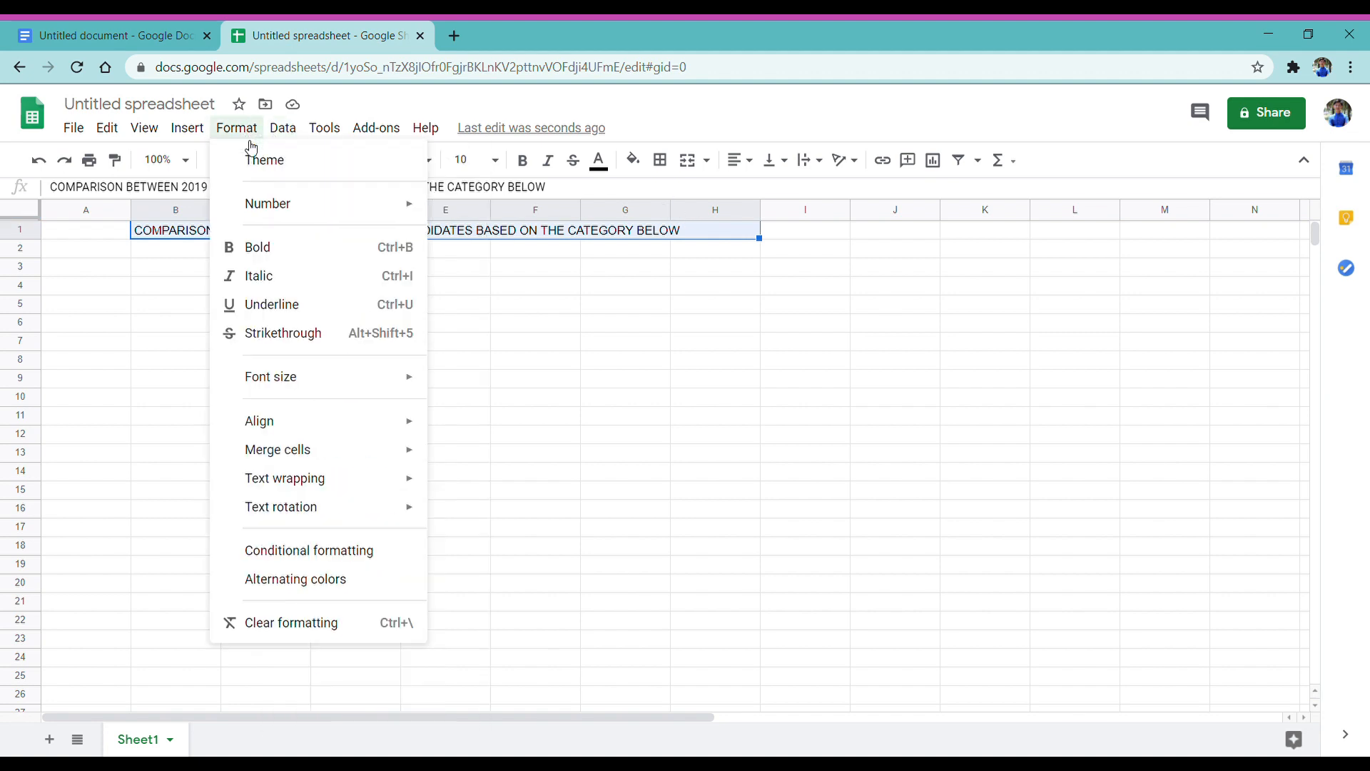
mouse_move(301, 454)
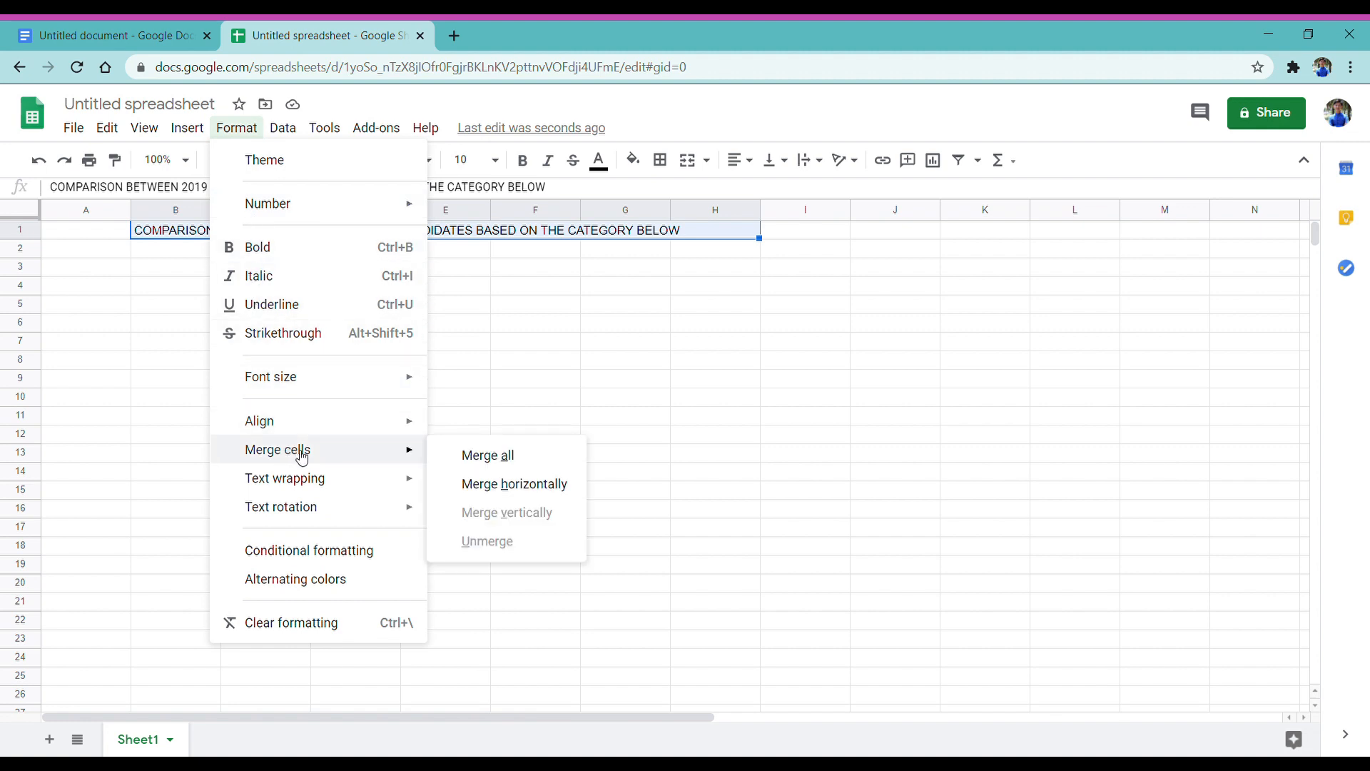
click(515, 498)
click(508, 415)
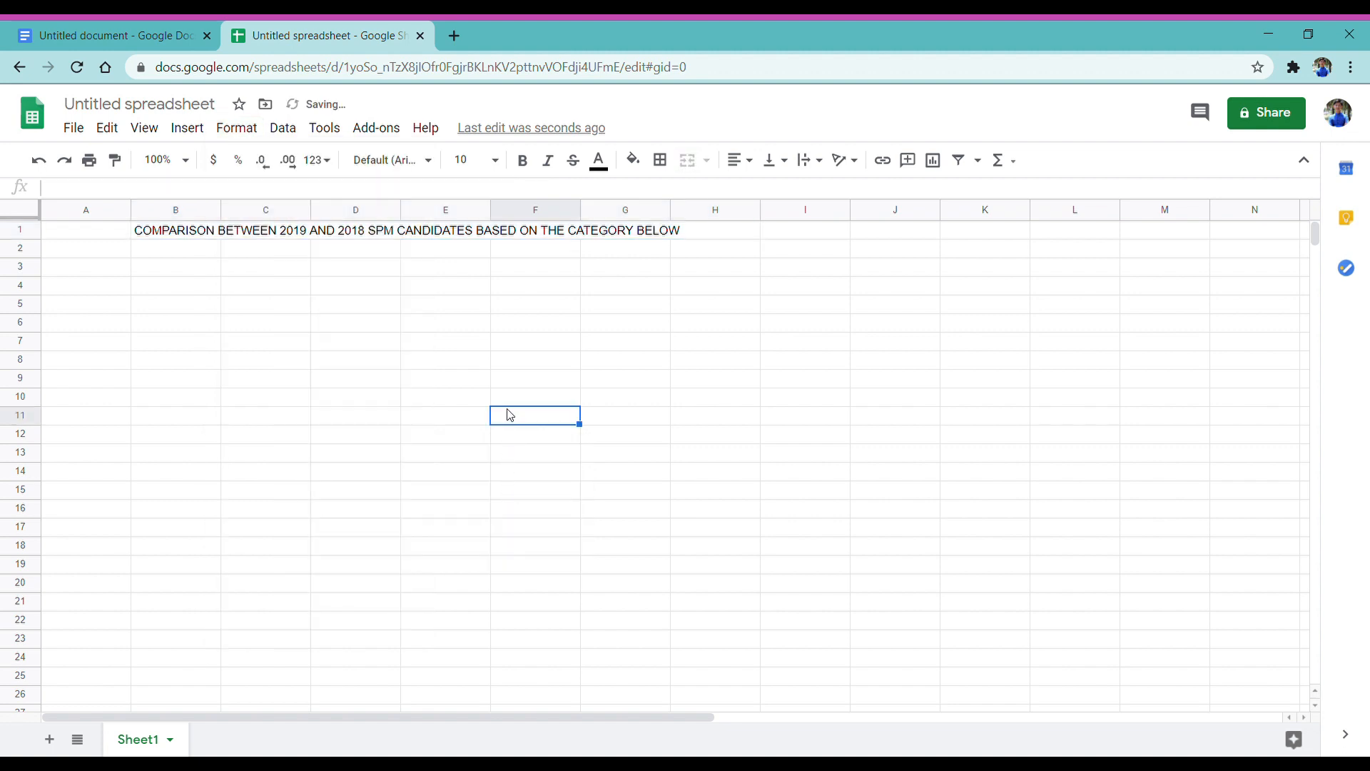
Apply all borders to the merged title cell in row 1.
click(323, 237)
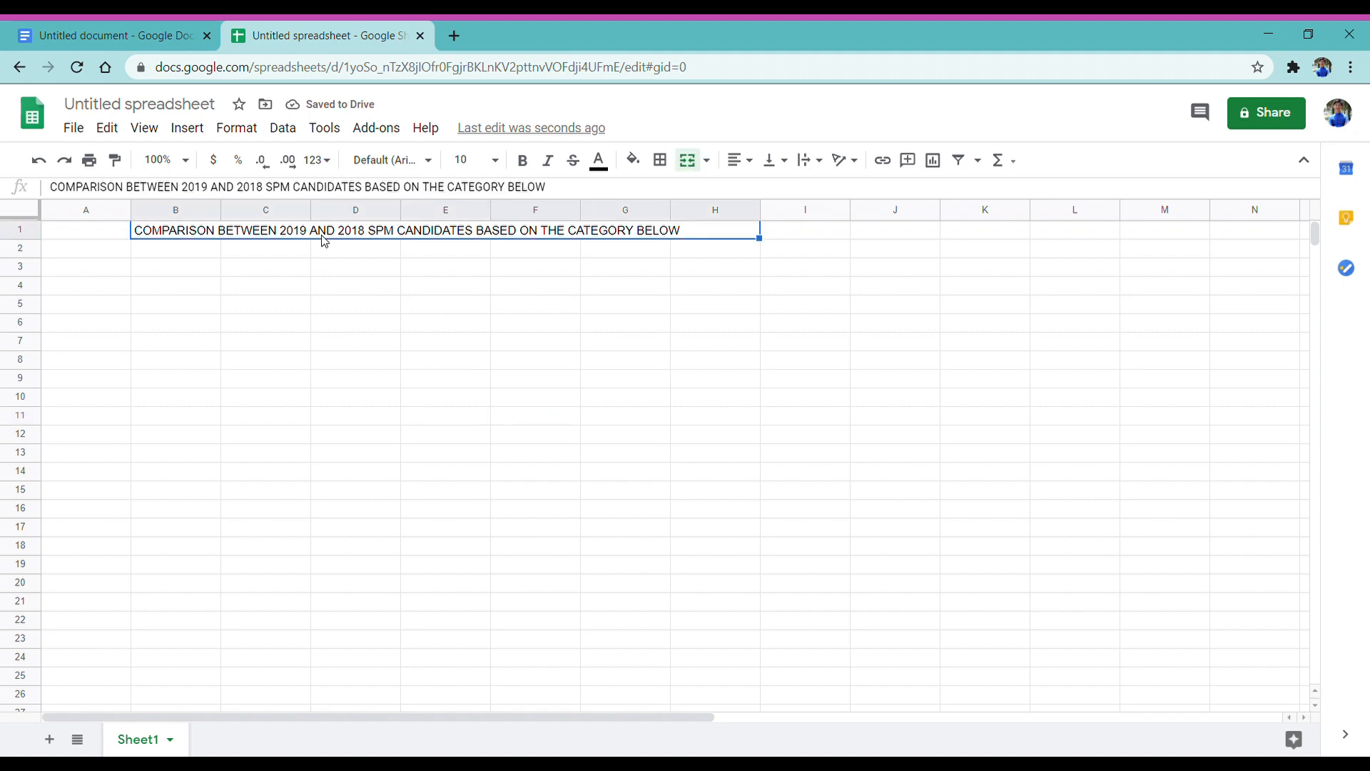
click(662, 165)
click(668, 194)
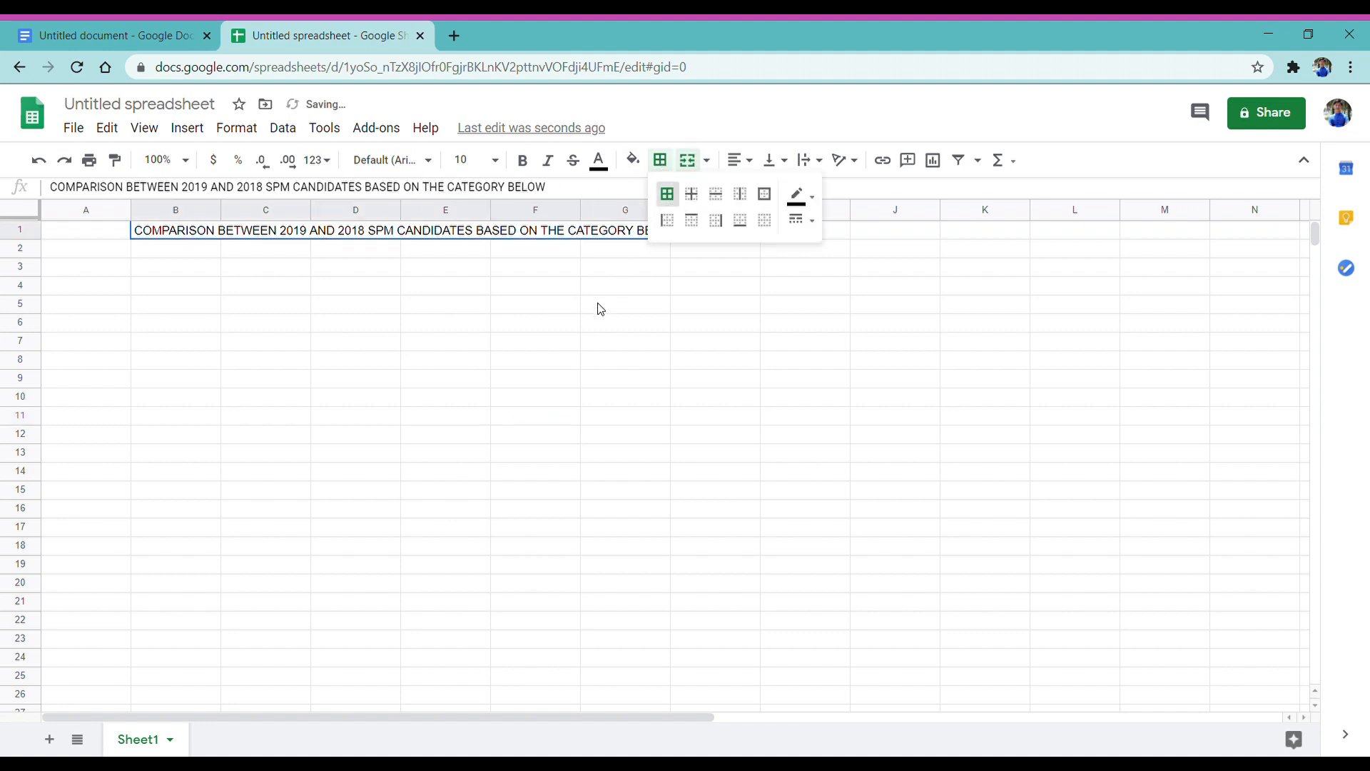
click(599, 307)
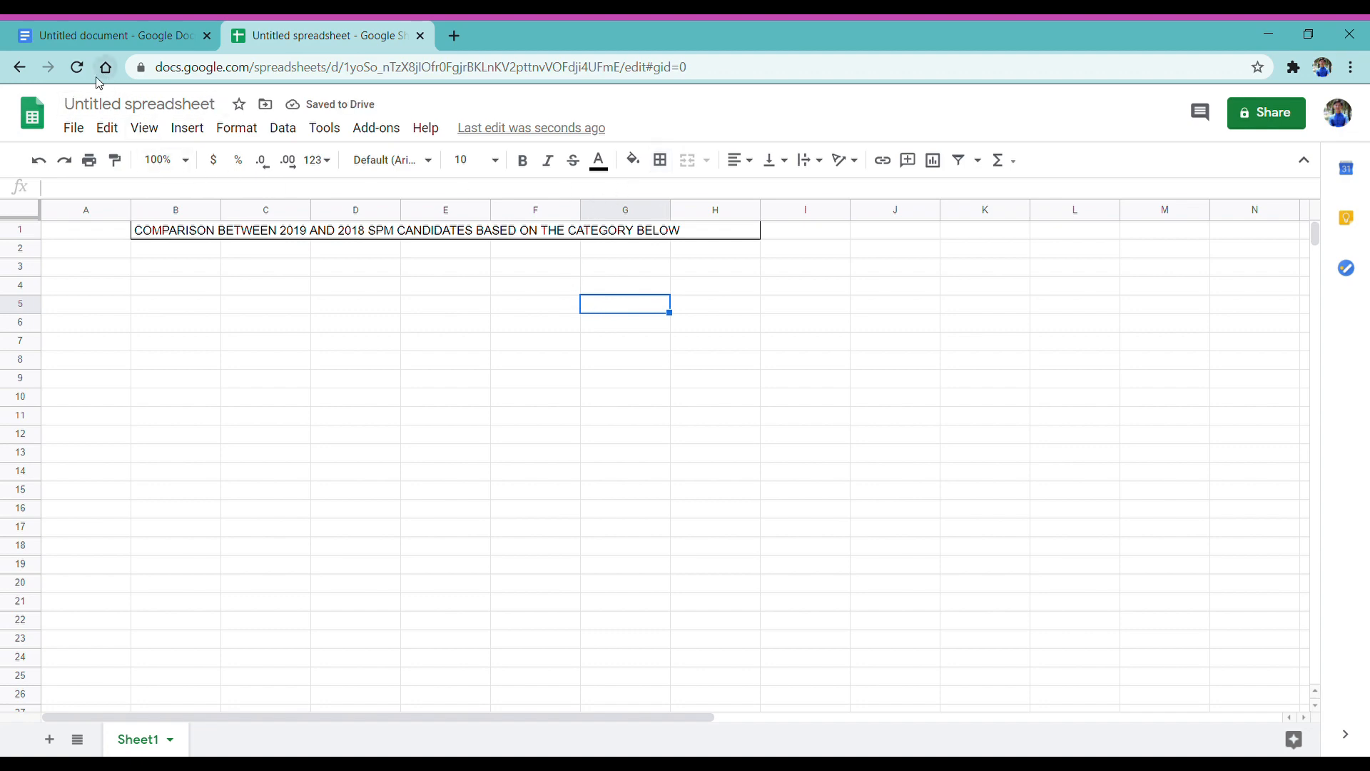
Switch to the Google Docs document and copy the SPM candidates category table with its 2019 and 2018 figures.
click(107, 36)
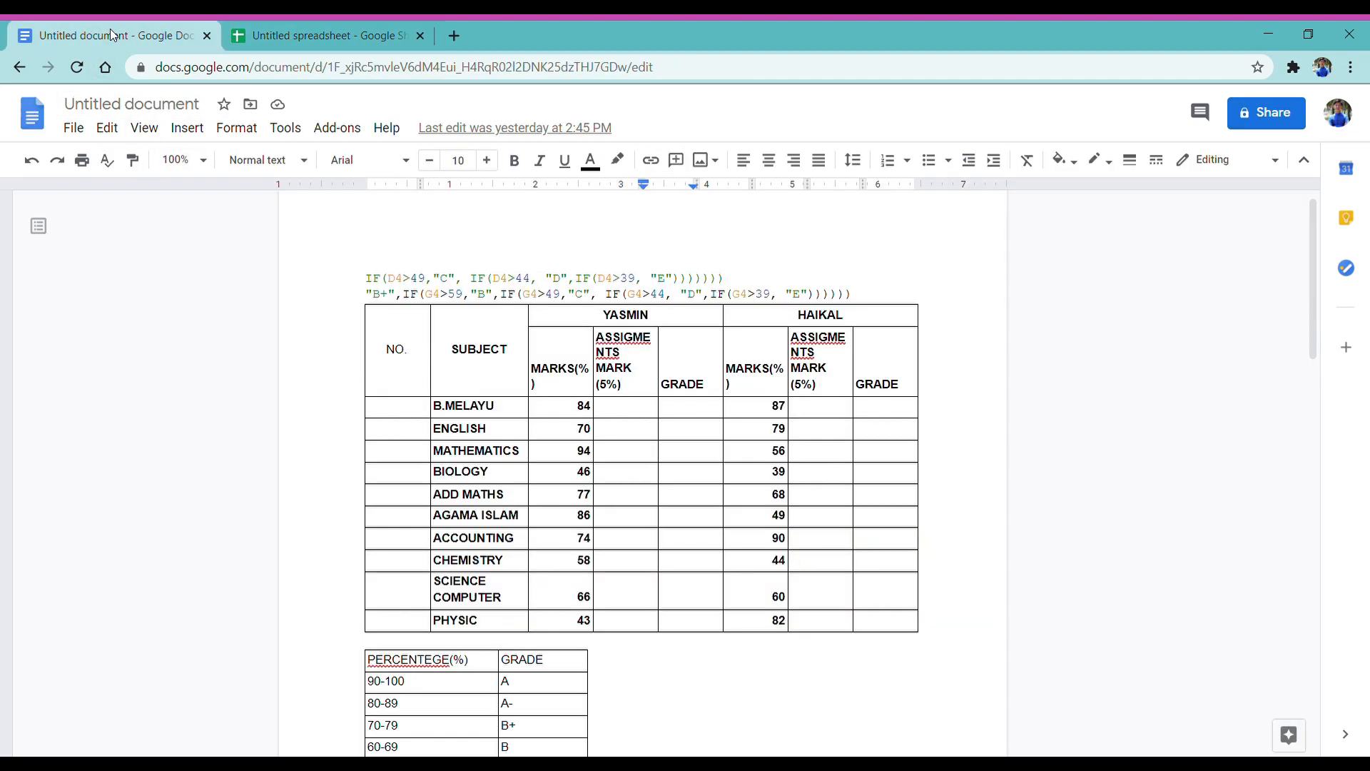
scroll(389, 421, down, 2)
scroll(461, 467, down, 6)
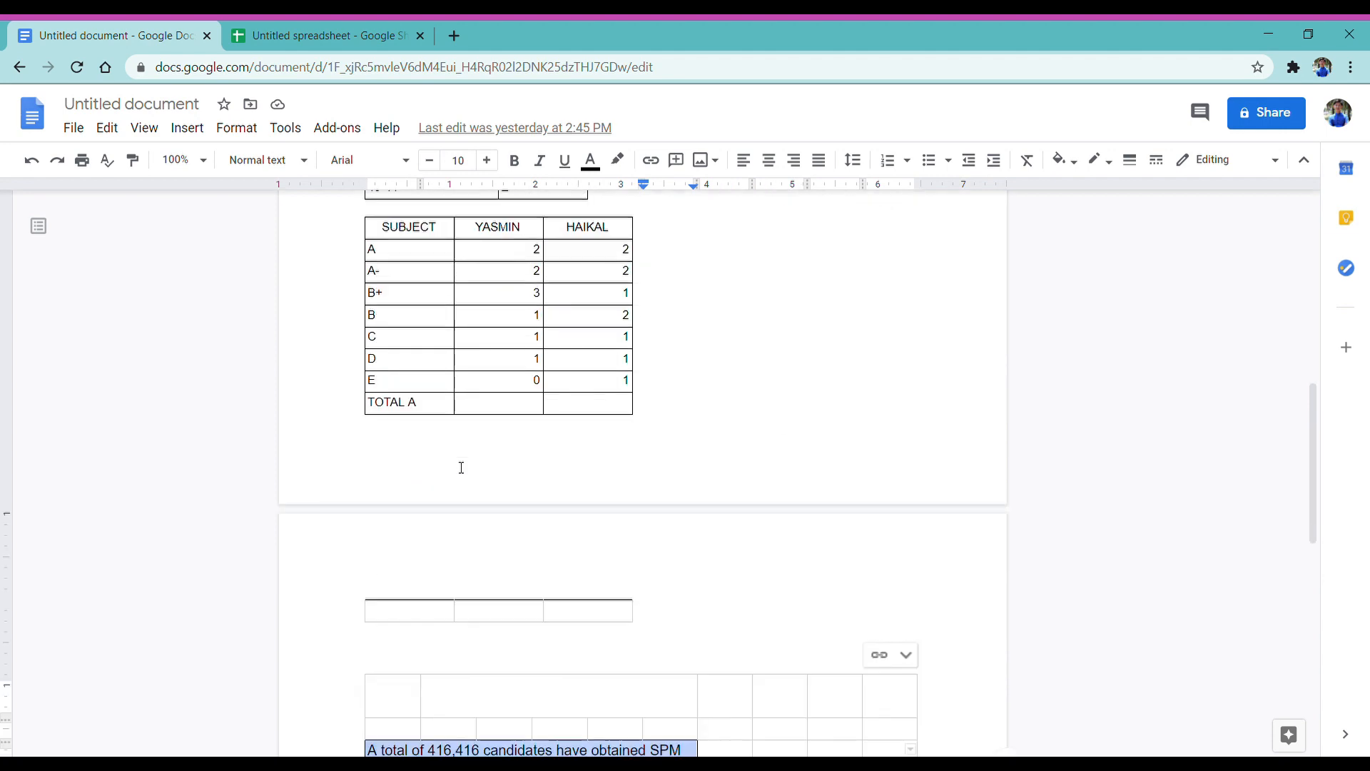
scroll(462, 467, down, 2)
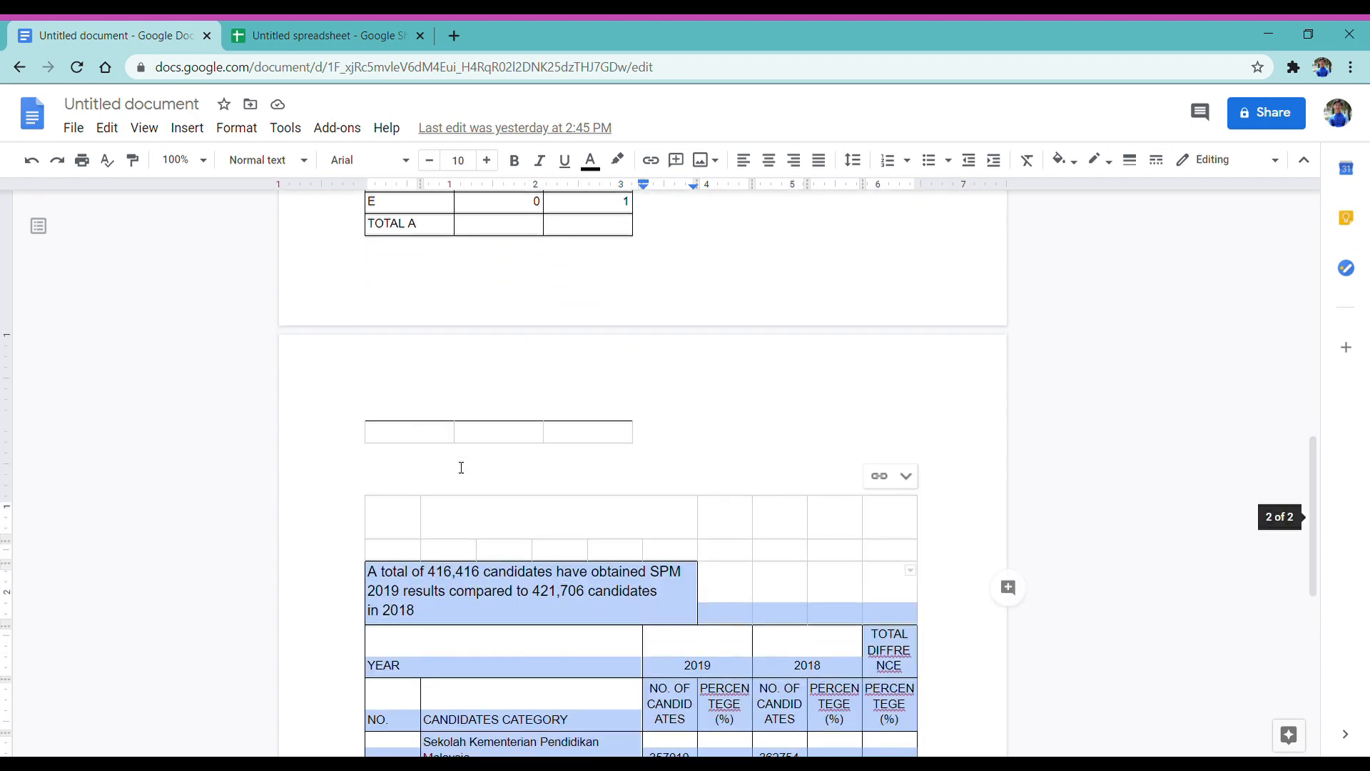
scroll(464, 467, up, 6)
scroll(469, 469, up, 5)
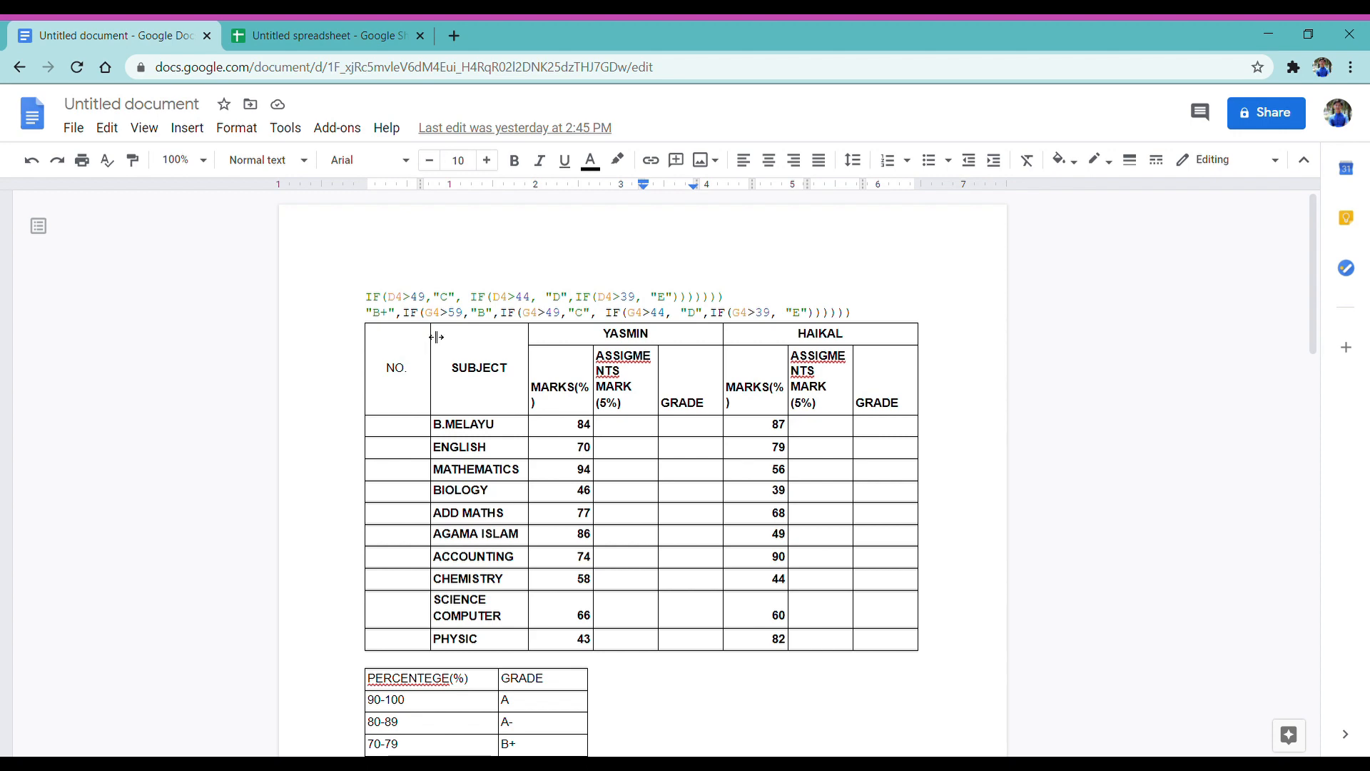
scroll(436, 337, down, 15)
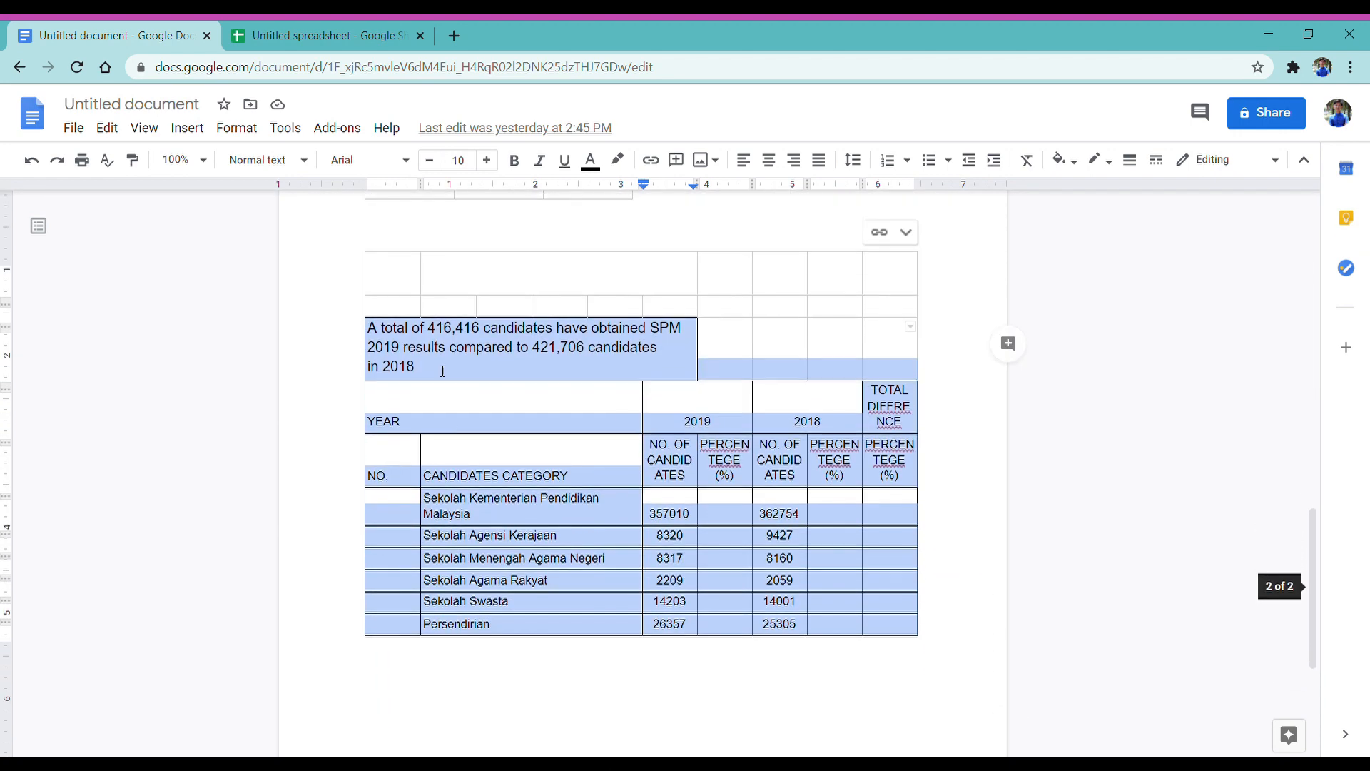
click(515, 667)
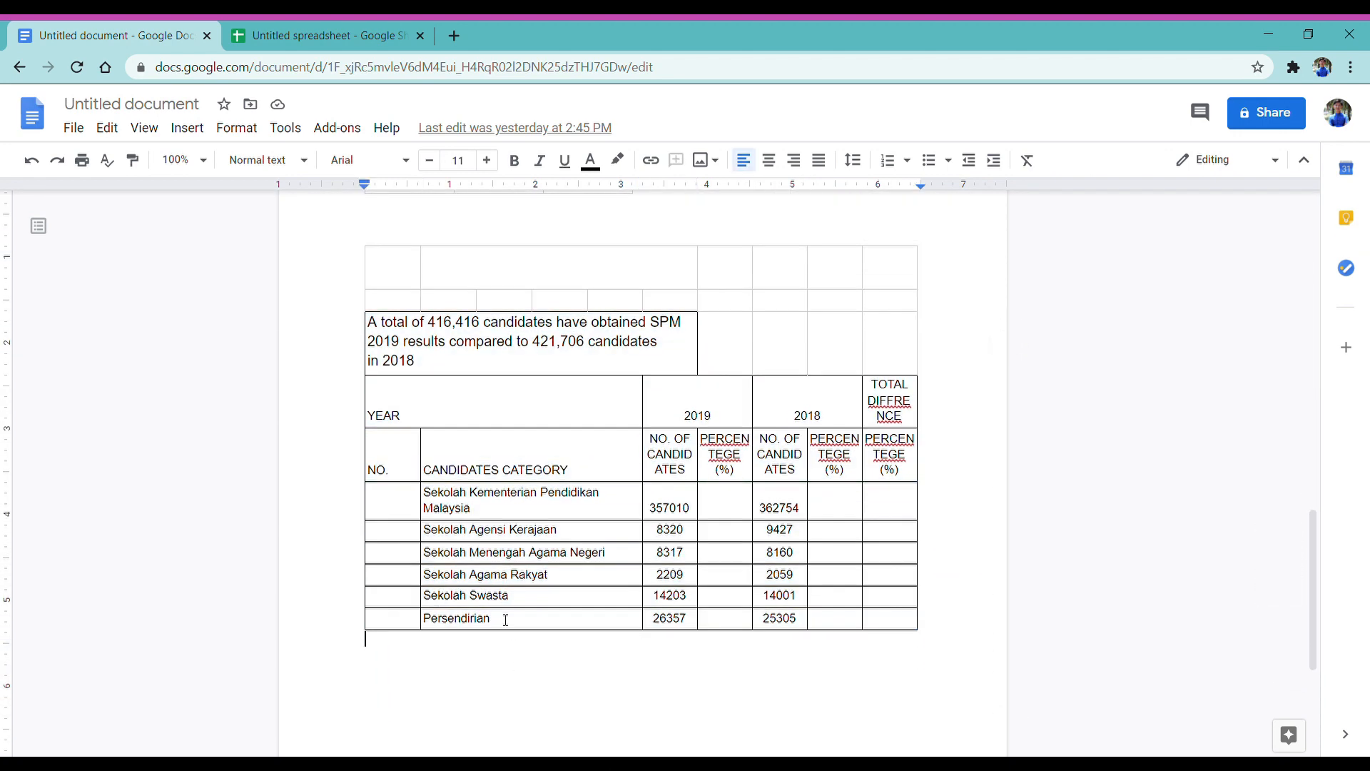
drag(376, 329, 909, 628)
right_click(606, 337)
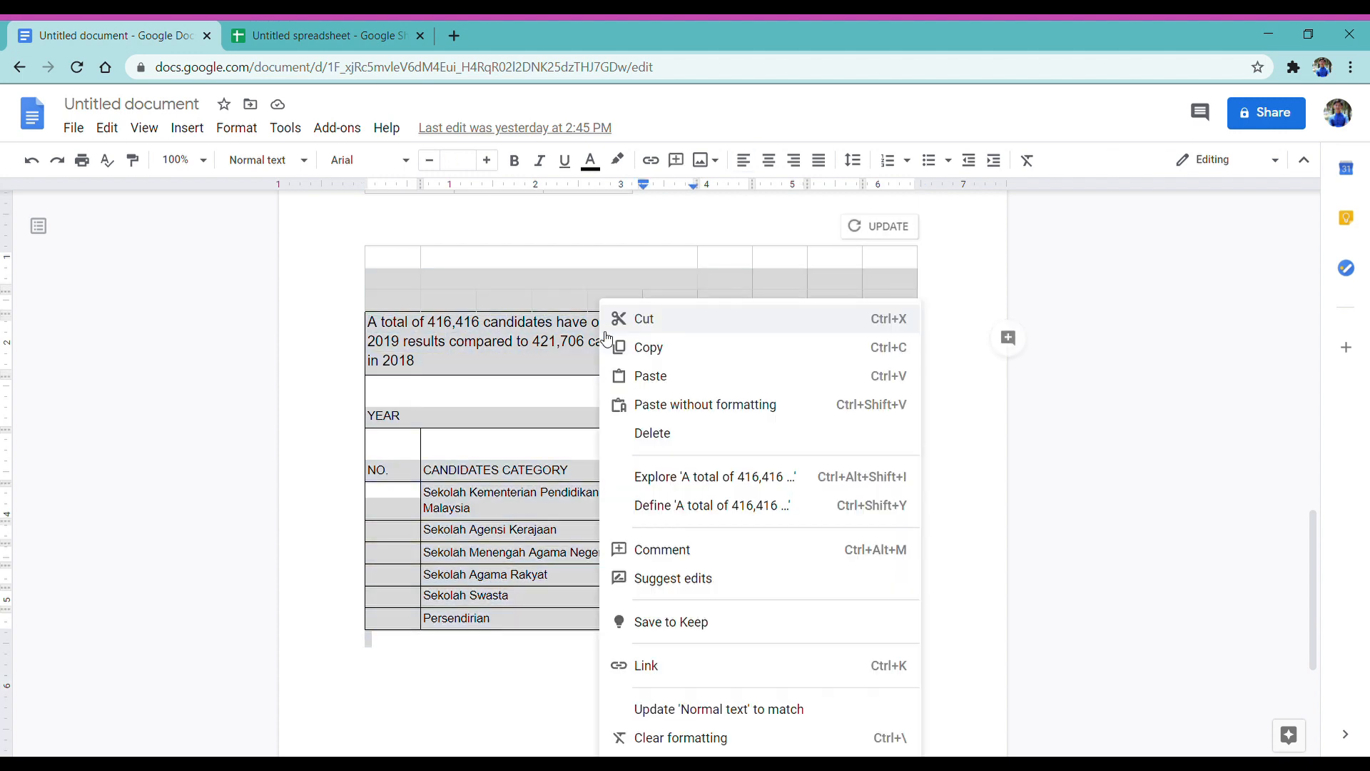
click(672, 357)
Return to the spreadsheet and paste the copied candidates table starting at cell A1.
click(323, 39)
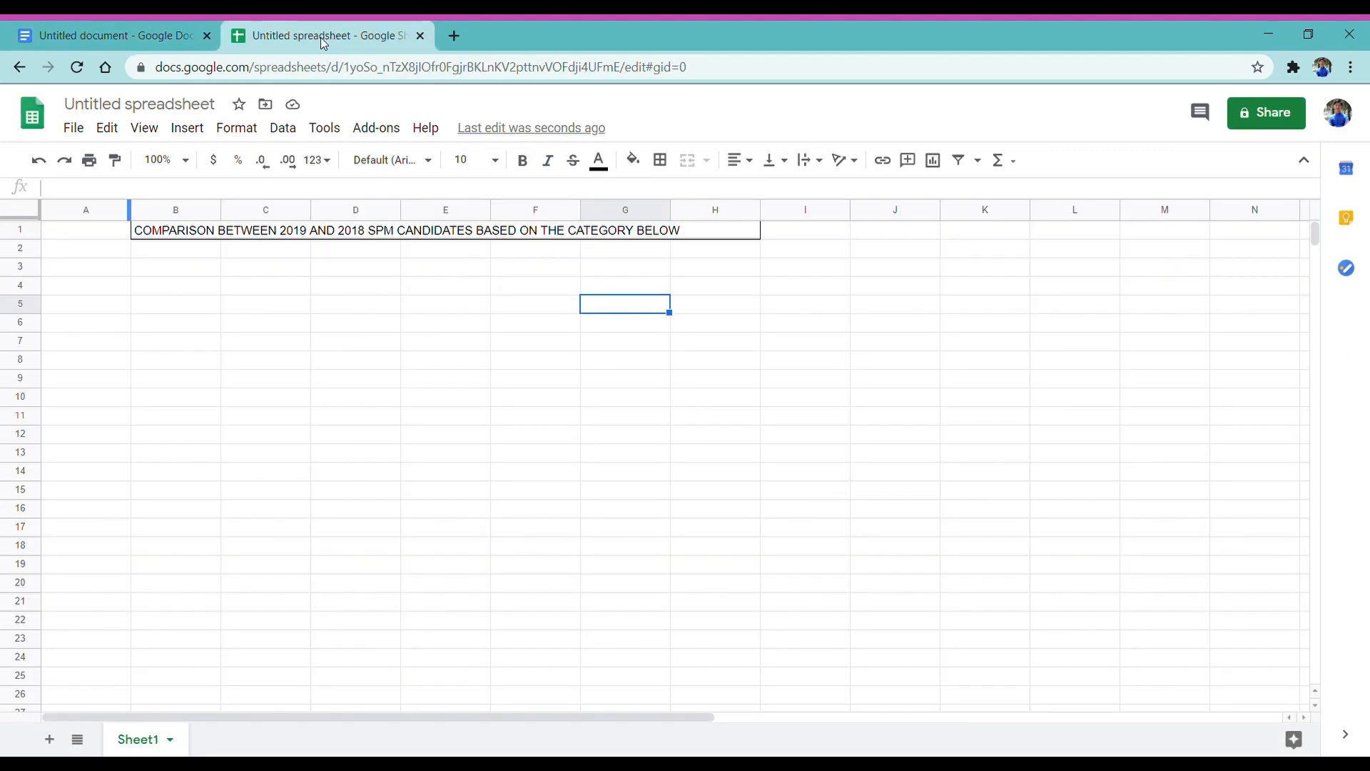
click(71, 243)
right_click(72, 243)
click(137, 217)
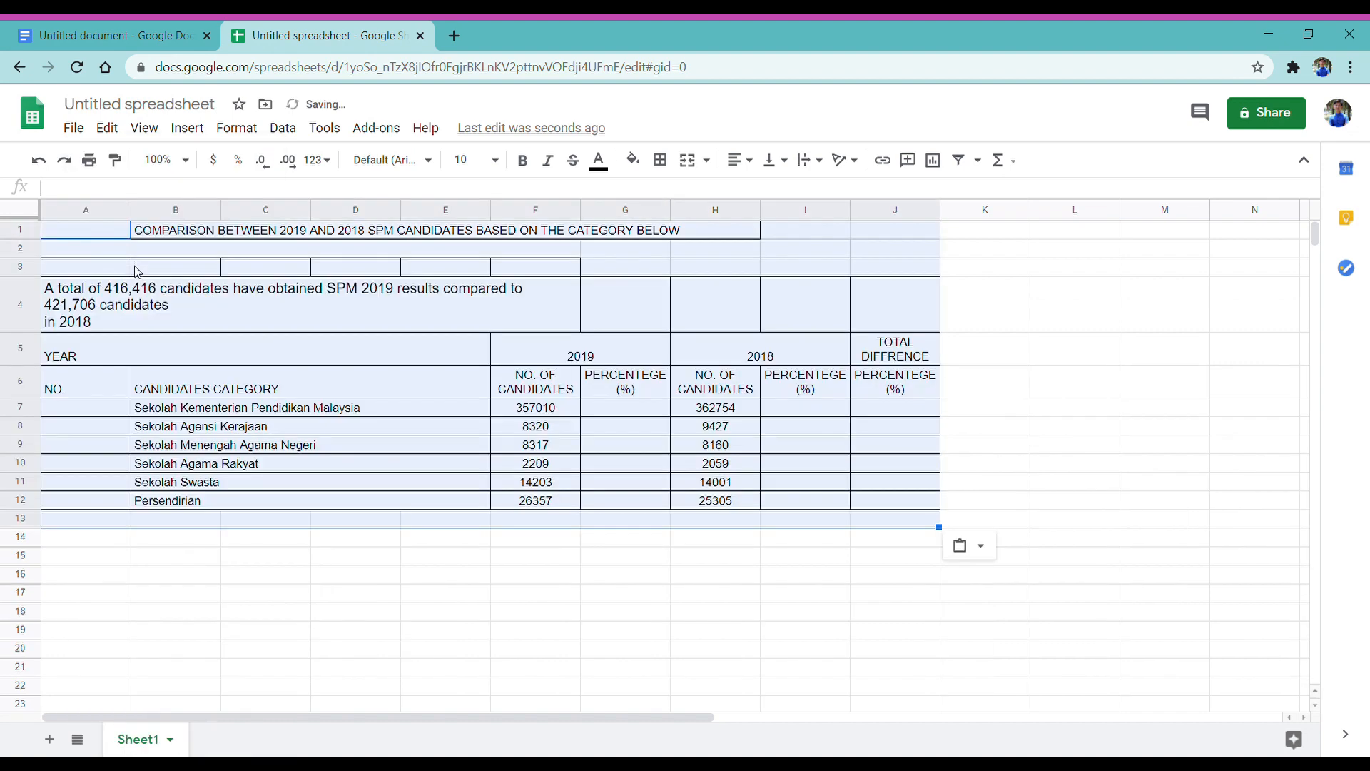
click(214, 580)
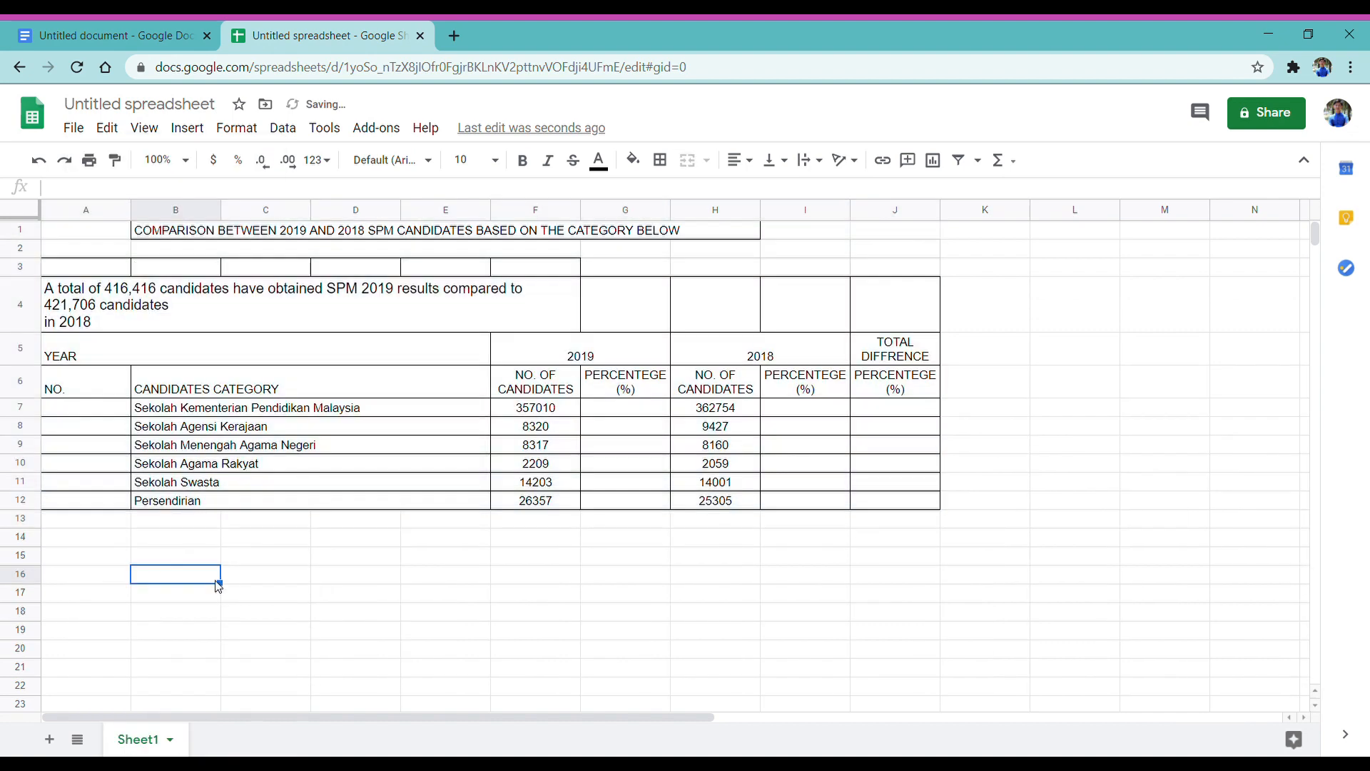
Enter 1 and 2 in cells A7 and A8 of the NO. column.
click(86, 412)
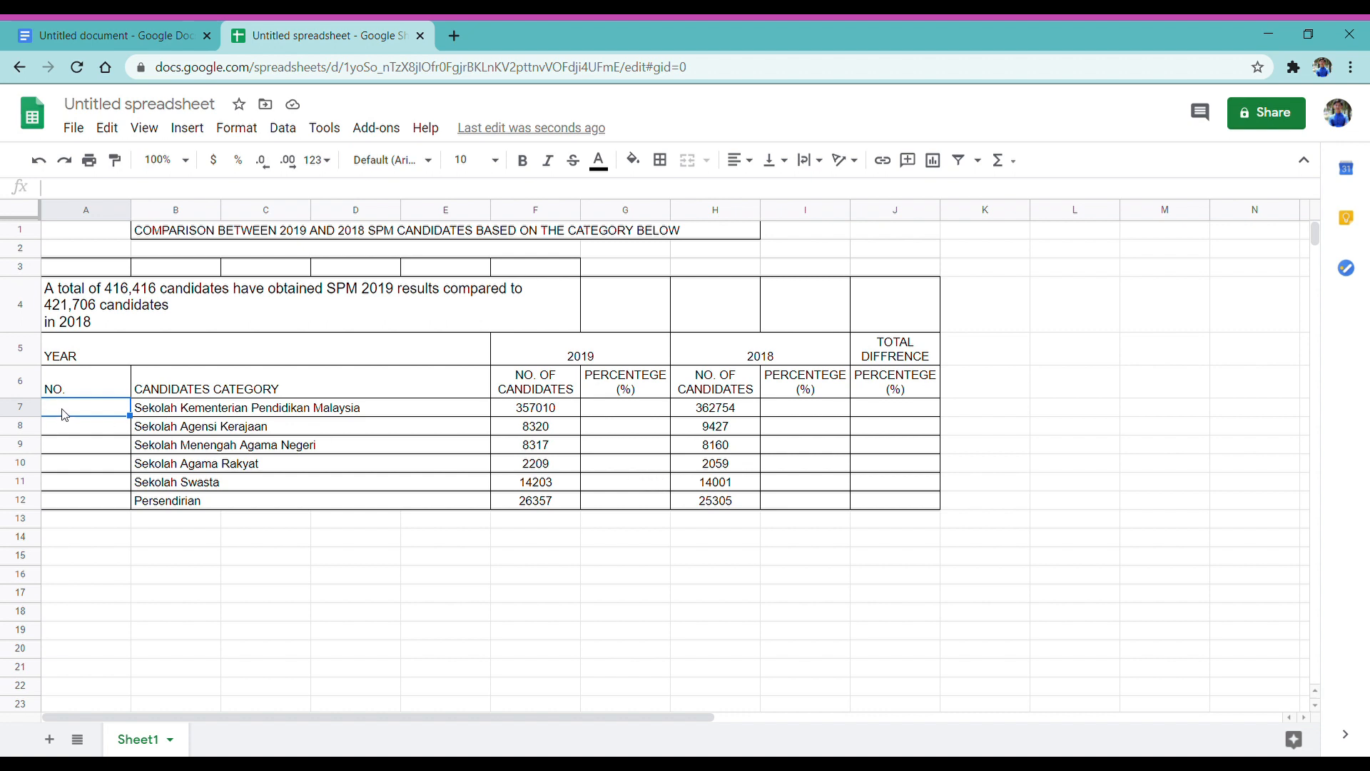
text(1)
key(Return)
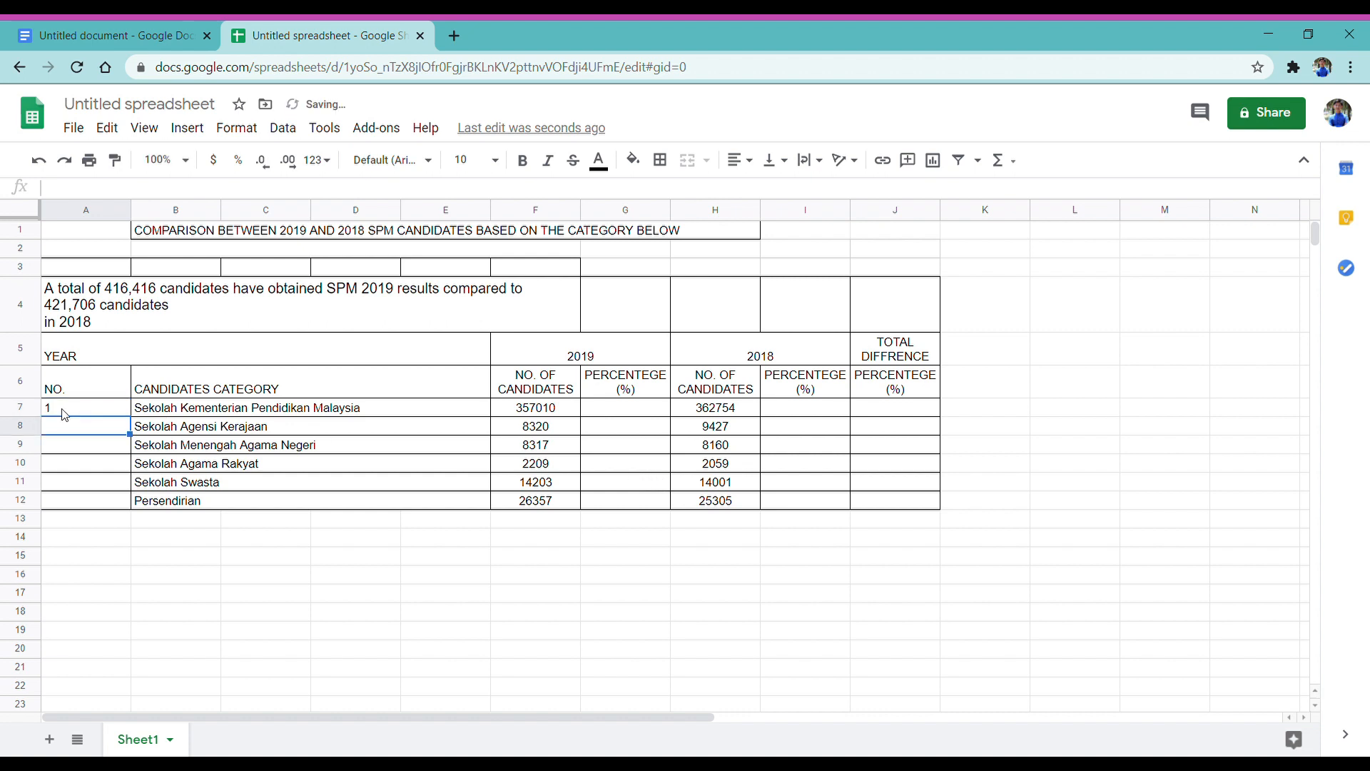
text(2)
key(Return)
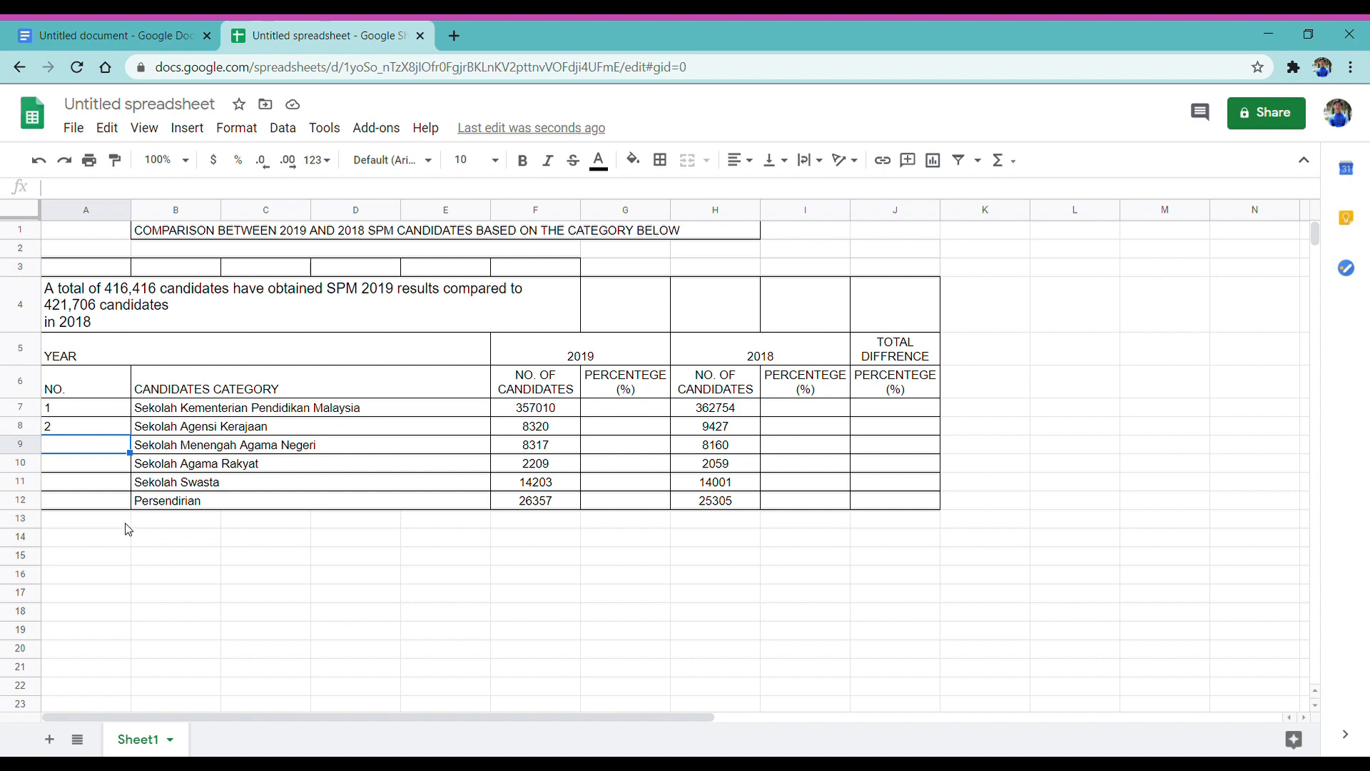
Extend the number series from A7:A8 down to A12 so all candidate categories are numbered 1 to 6.
click(111, 414)
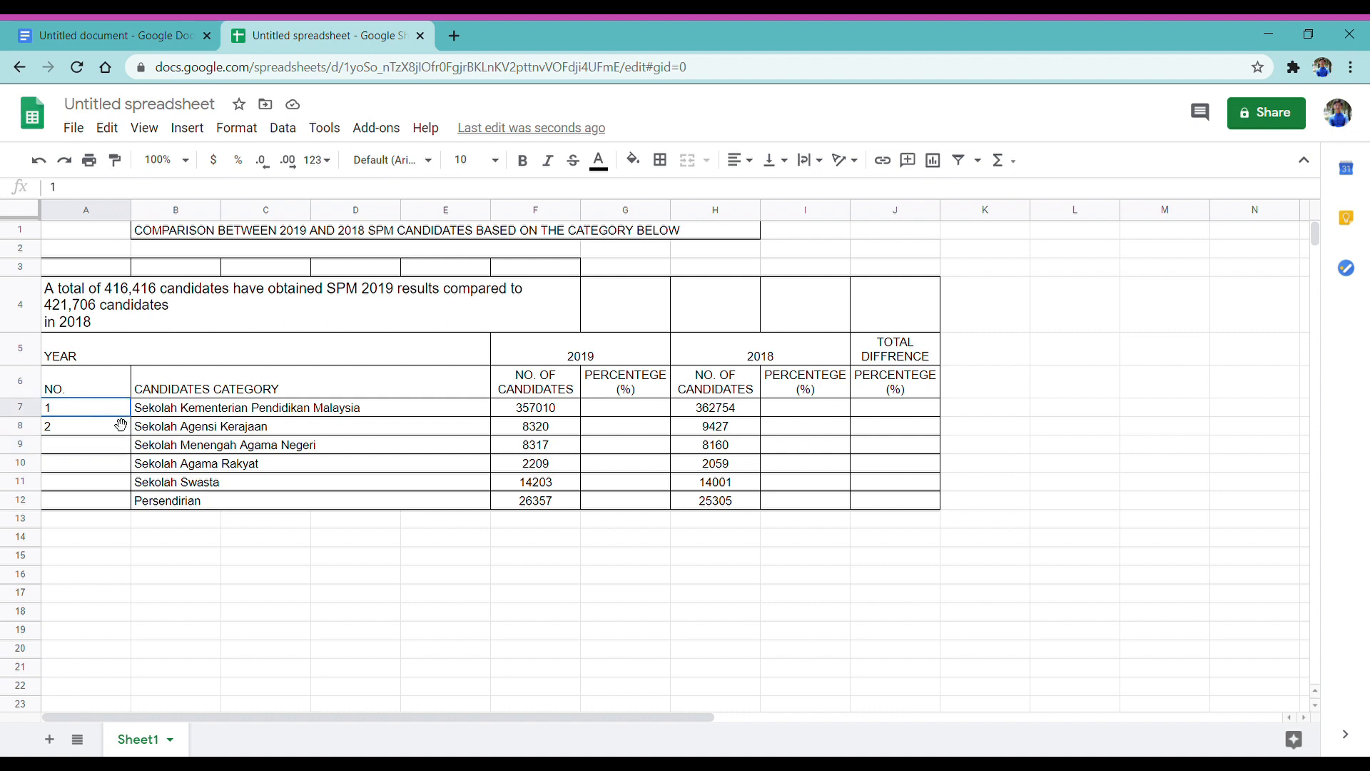
drag(114, 416, 116, 427)
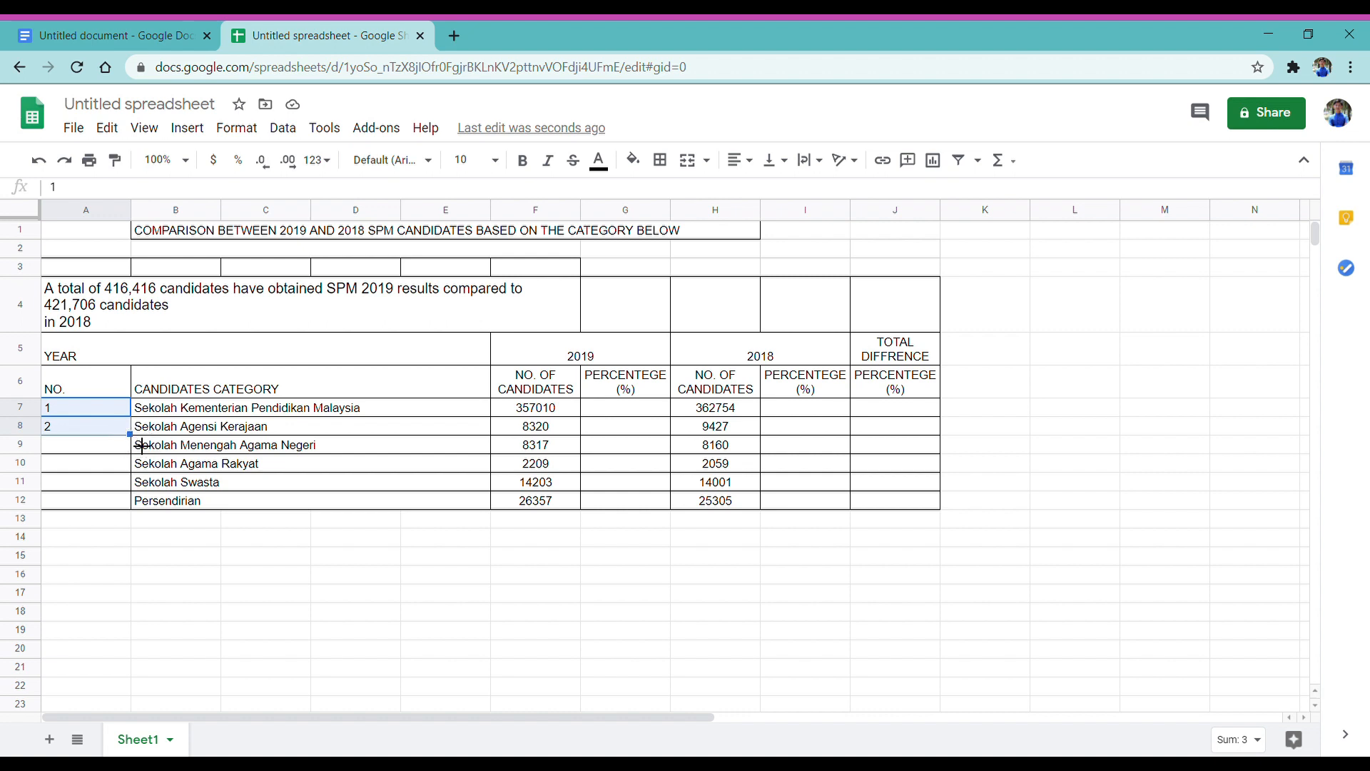
drag(142, 446, 144, 513)
drag(144, 513, 144, 513)
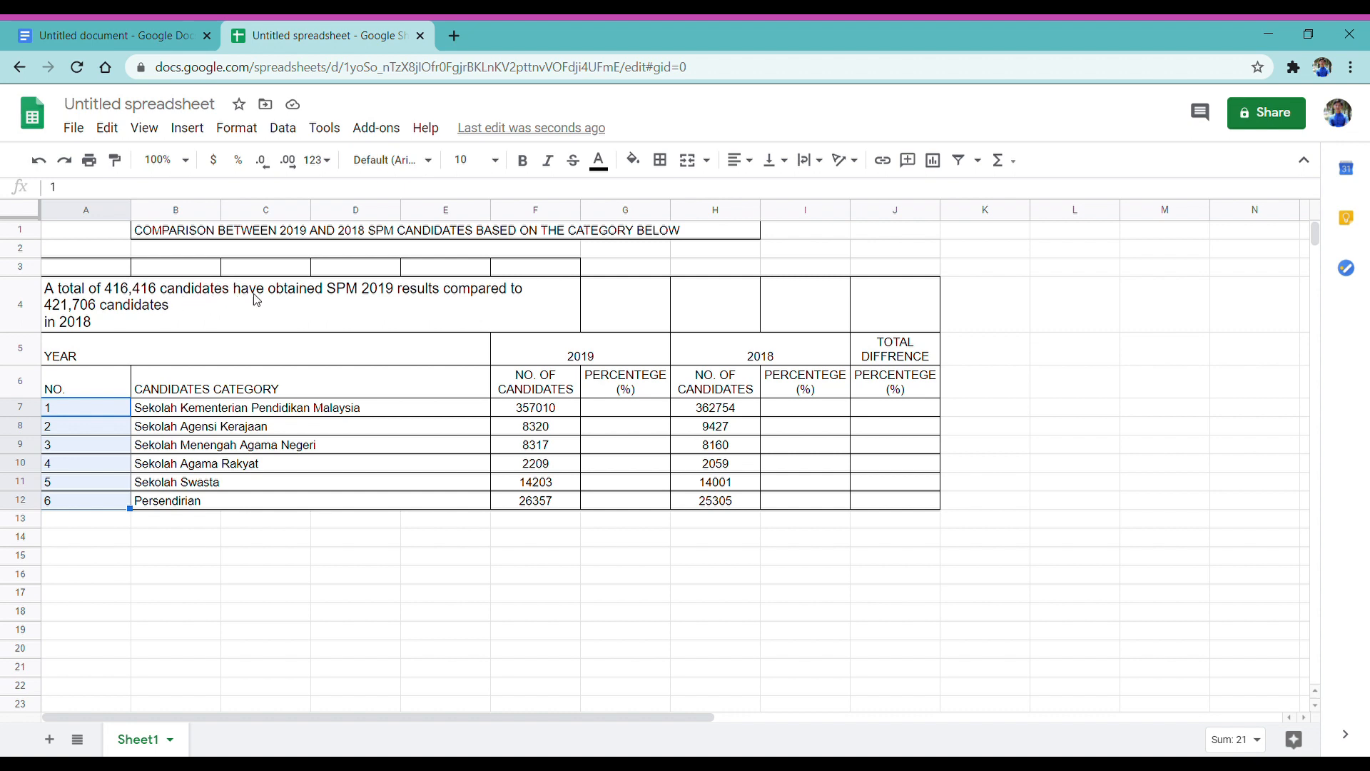
Enter the 2019 percentage formula =F7/416416*100 in cell G7.
click(598, 410)
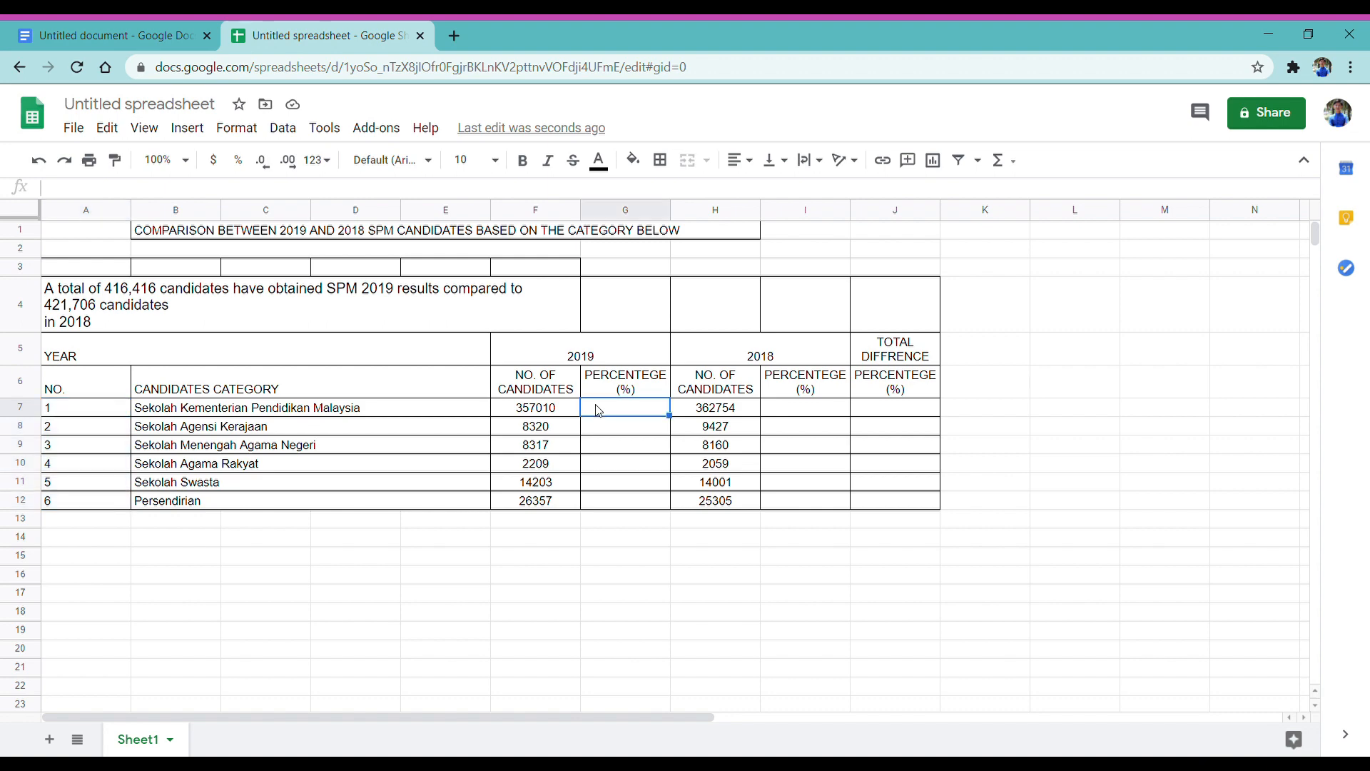
text(=)
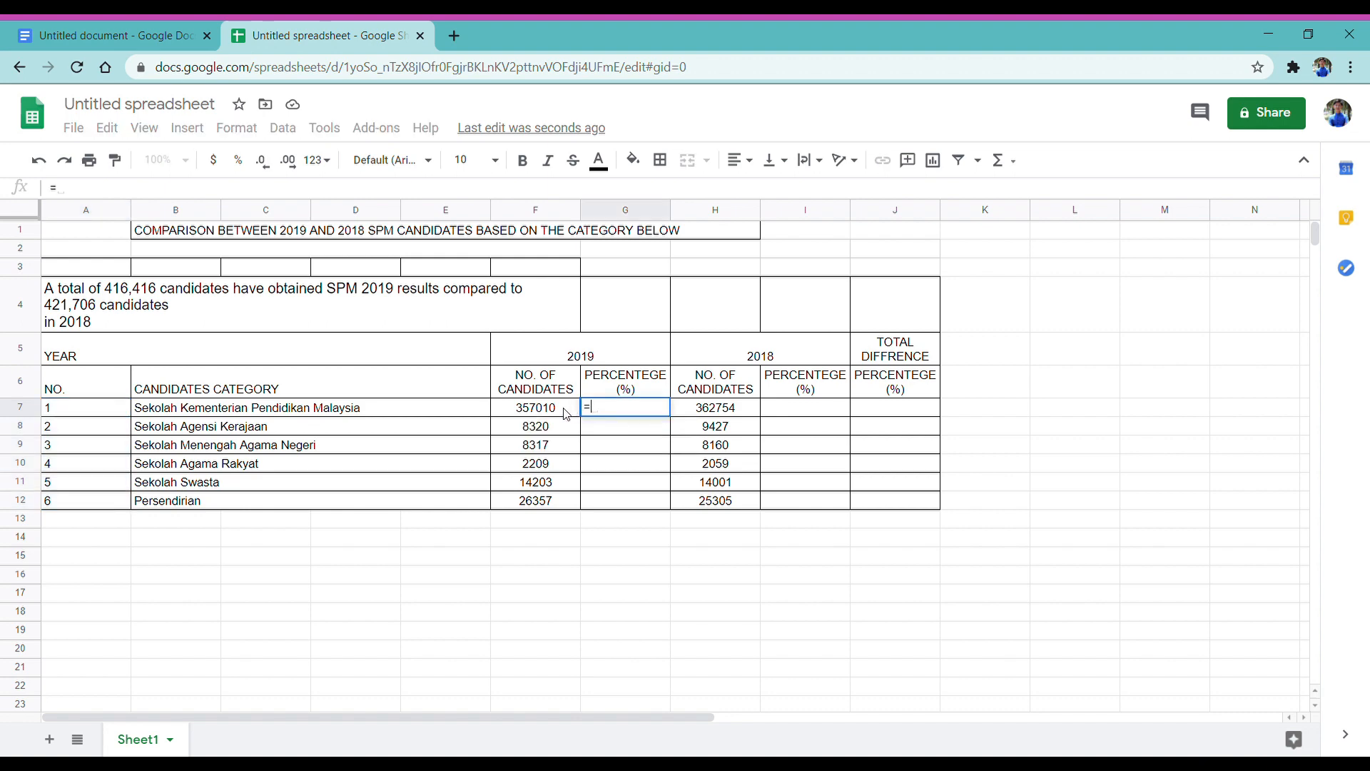
click(566, 413)
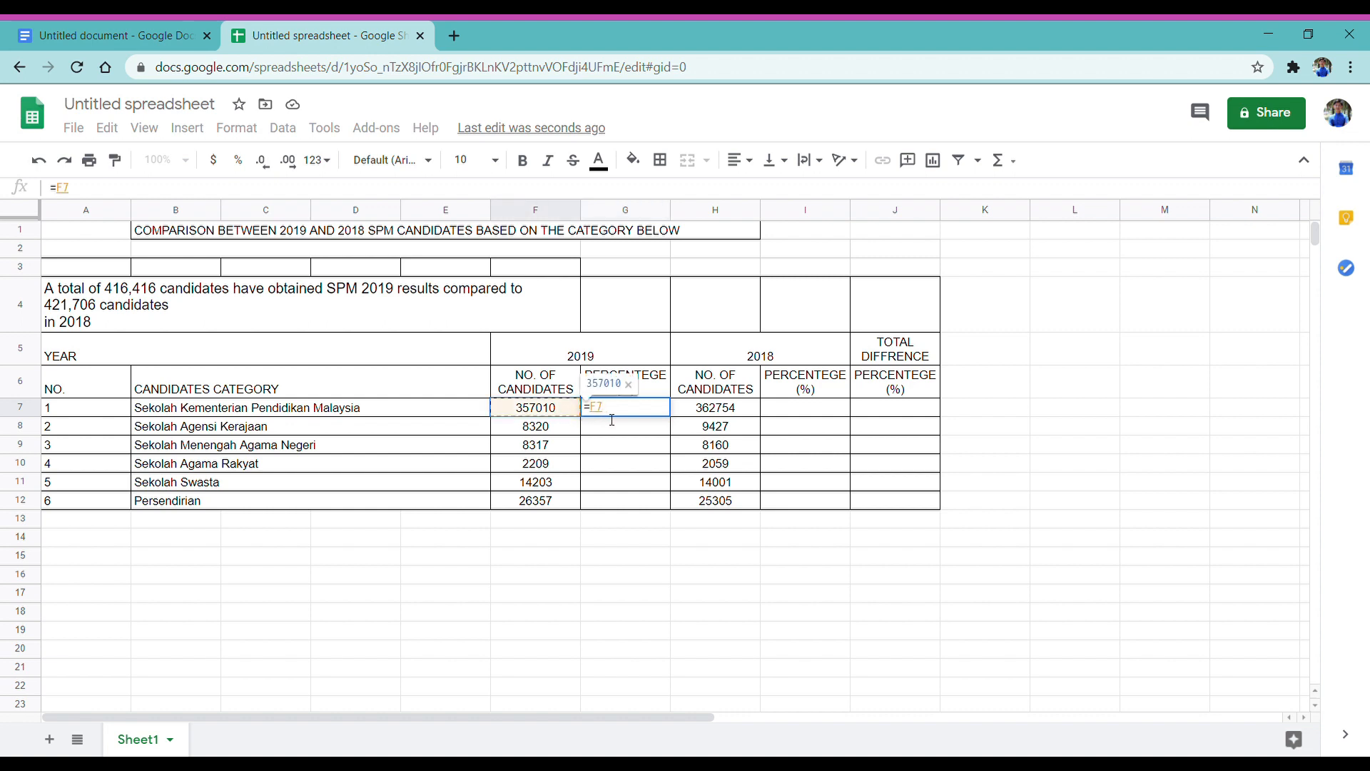
text(/)
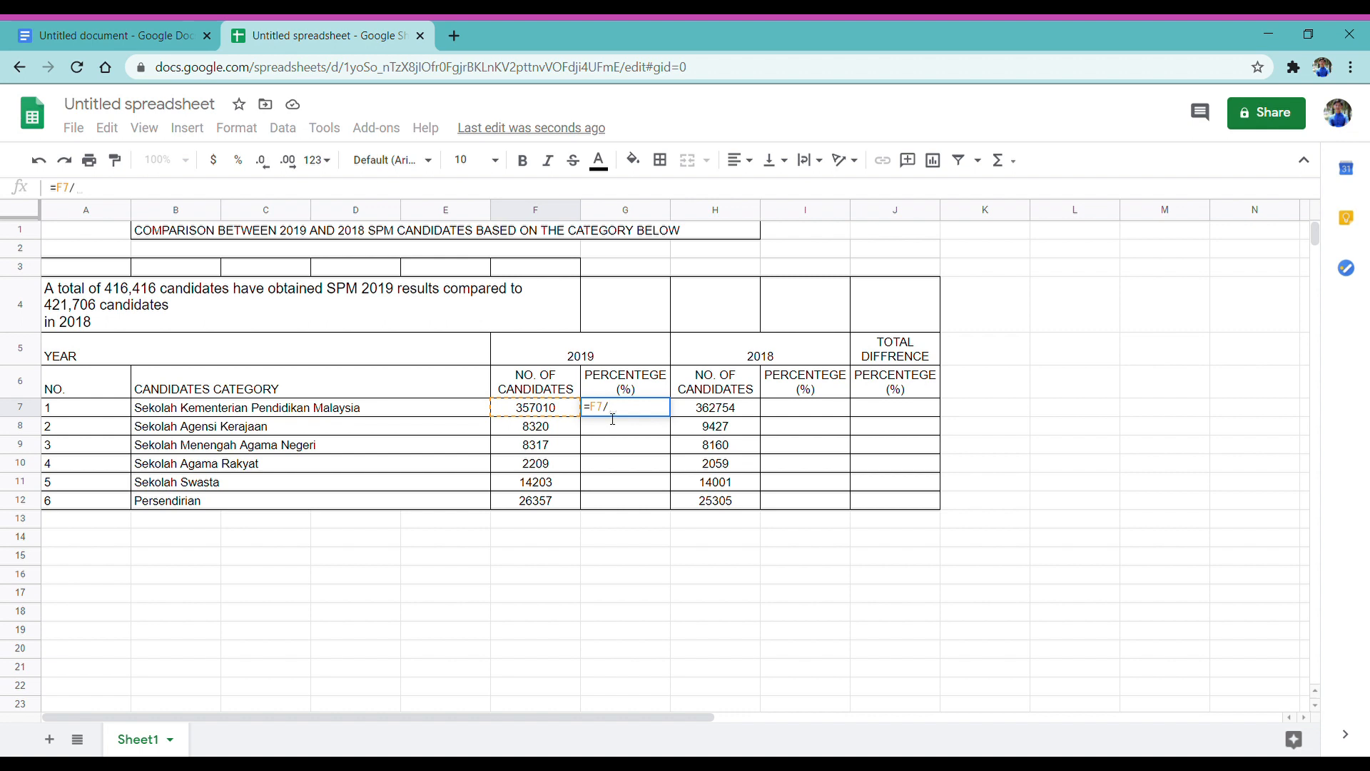
text(41)
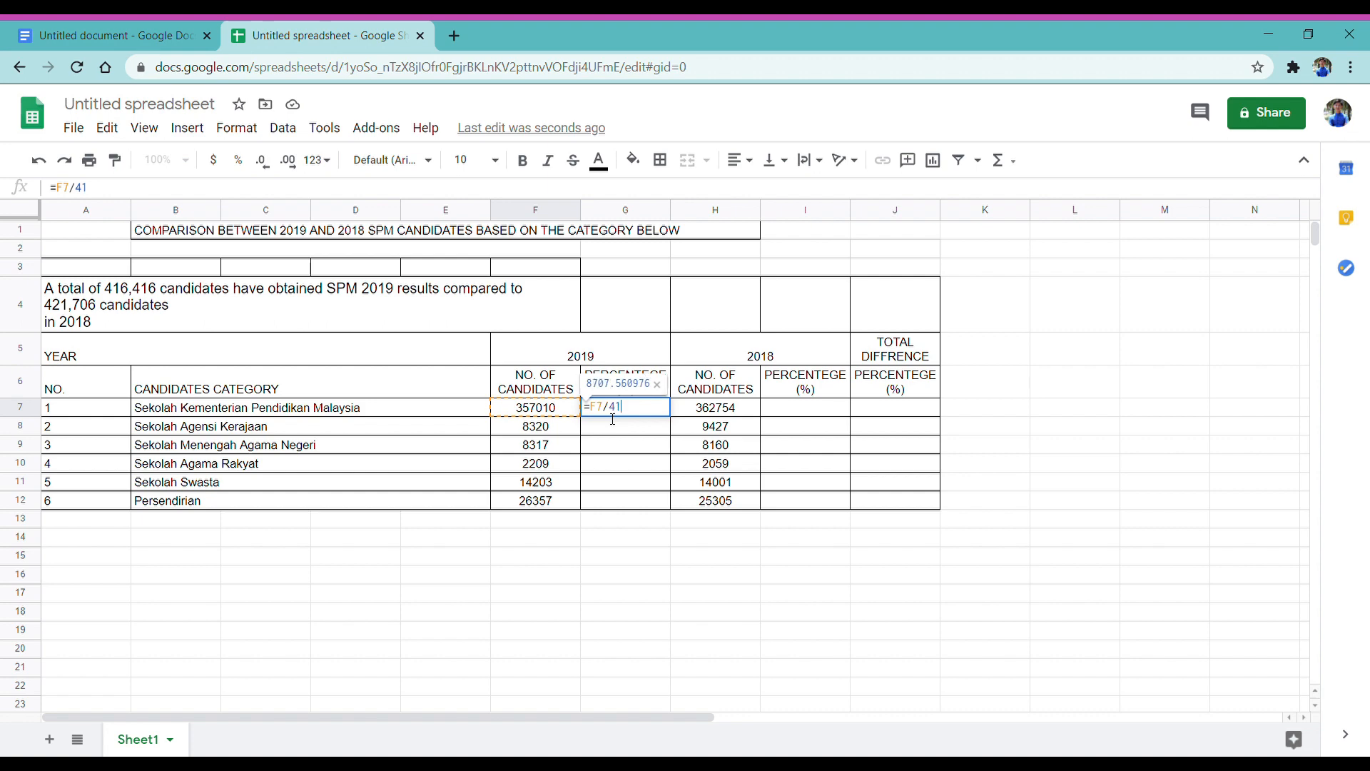
text(6416*100)
key(Return)
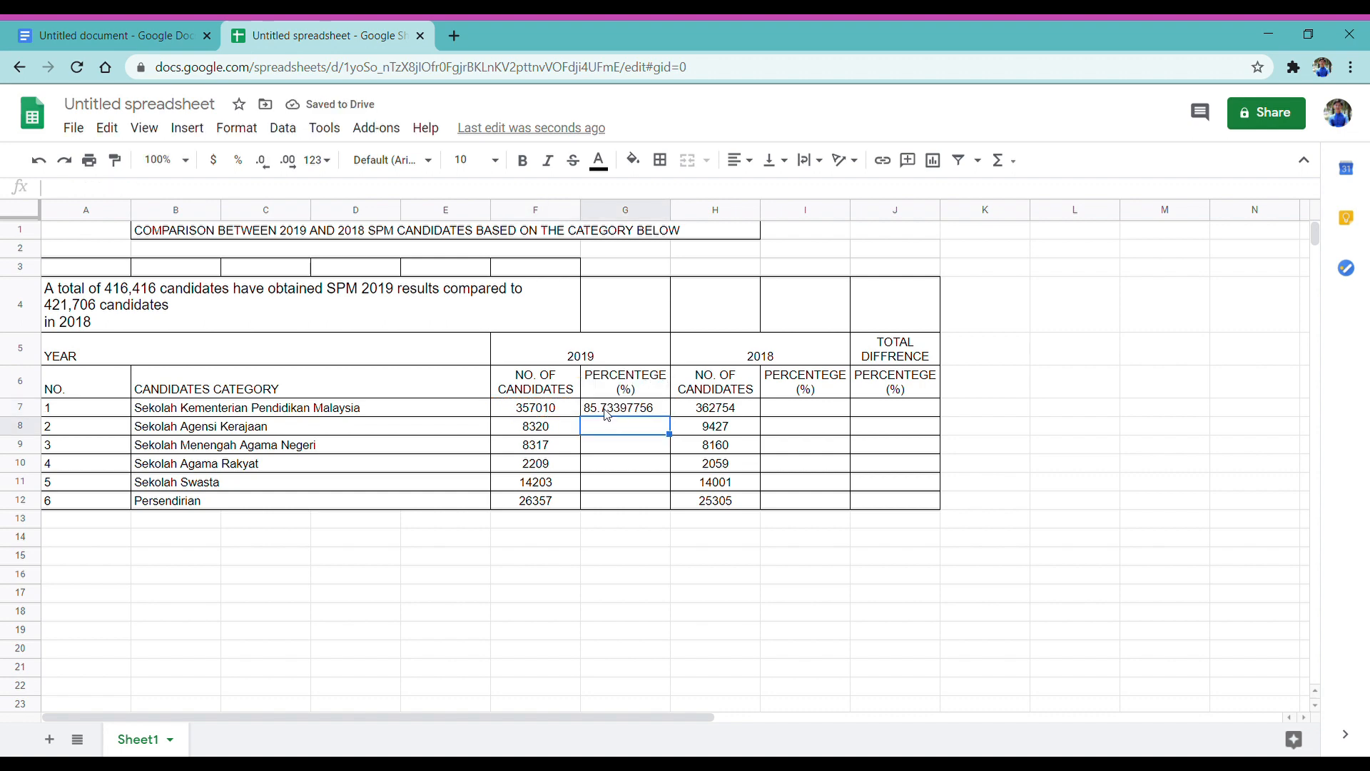
Fill the 2019 percentage formula from G7 down to G12.
click(617, 412)
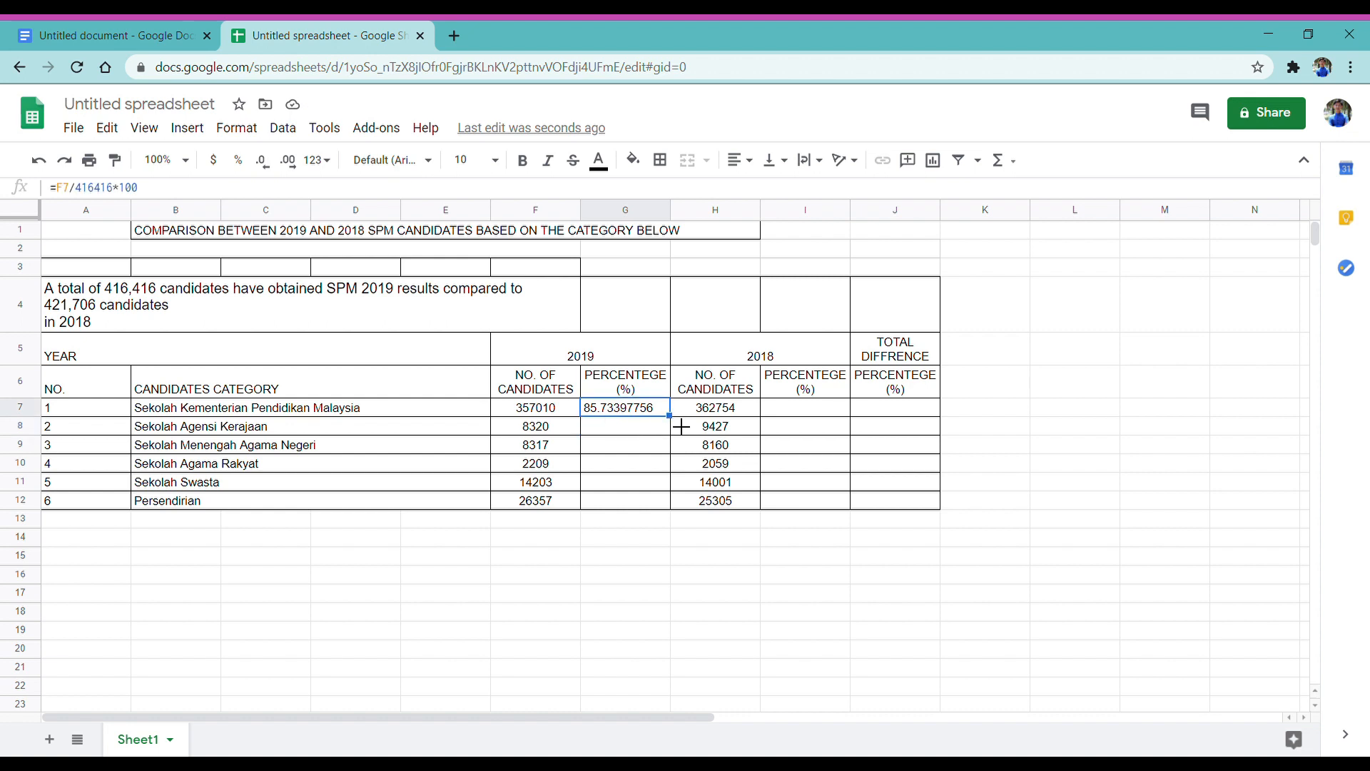
drag(682, 426, 683, 506)
drag(683, 506, 682, 506)
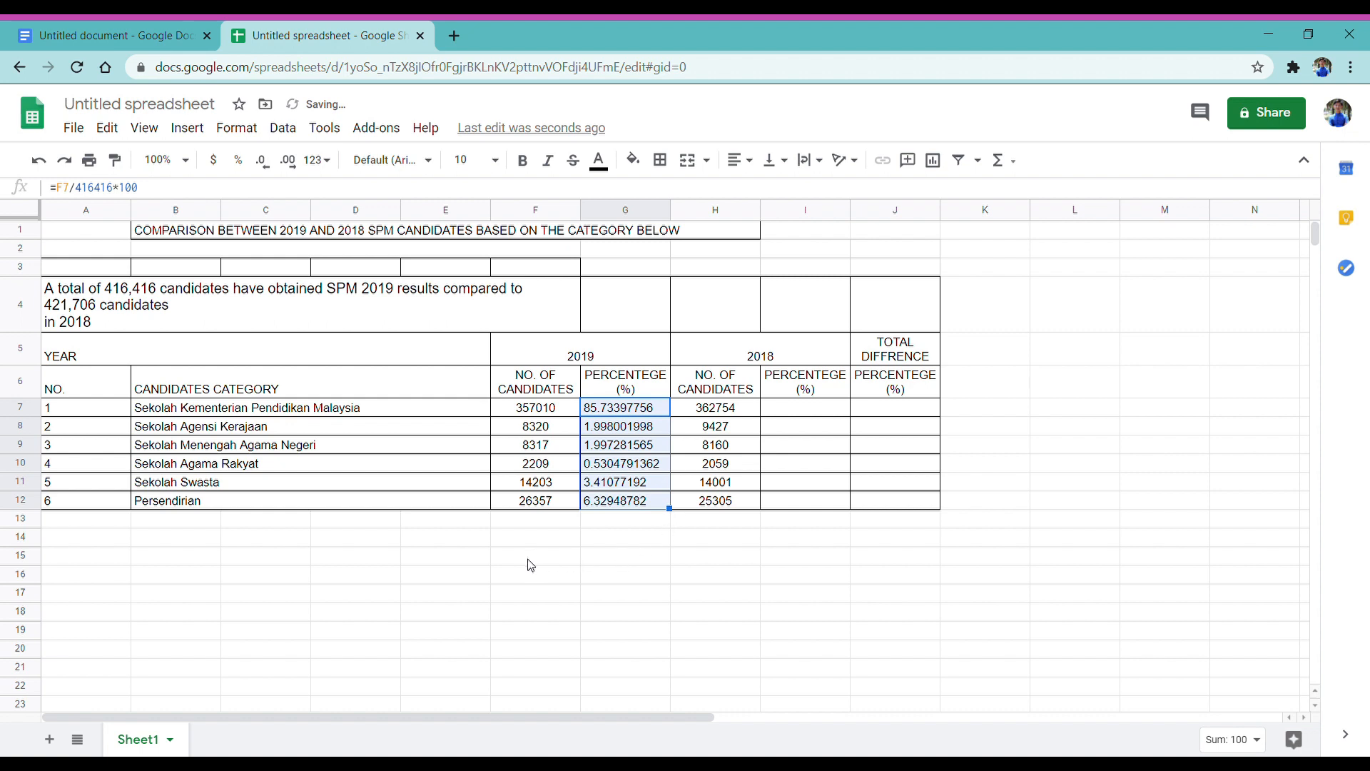
click(590, 558)
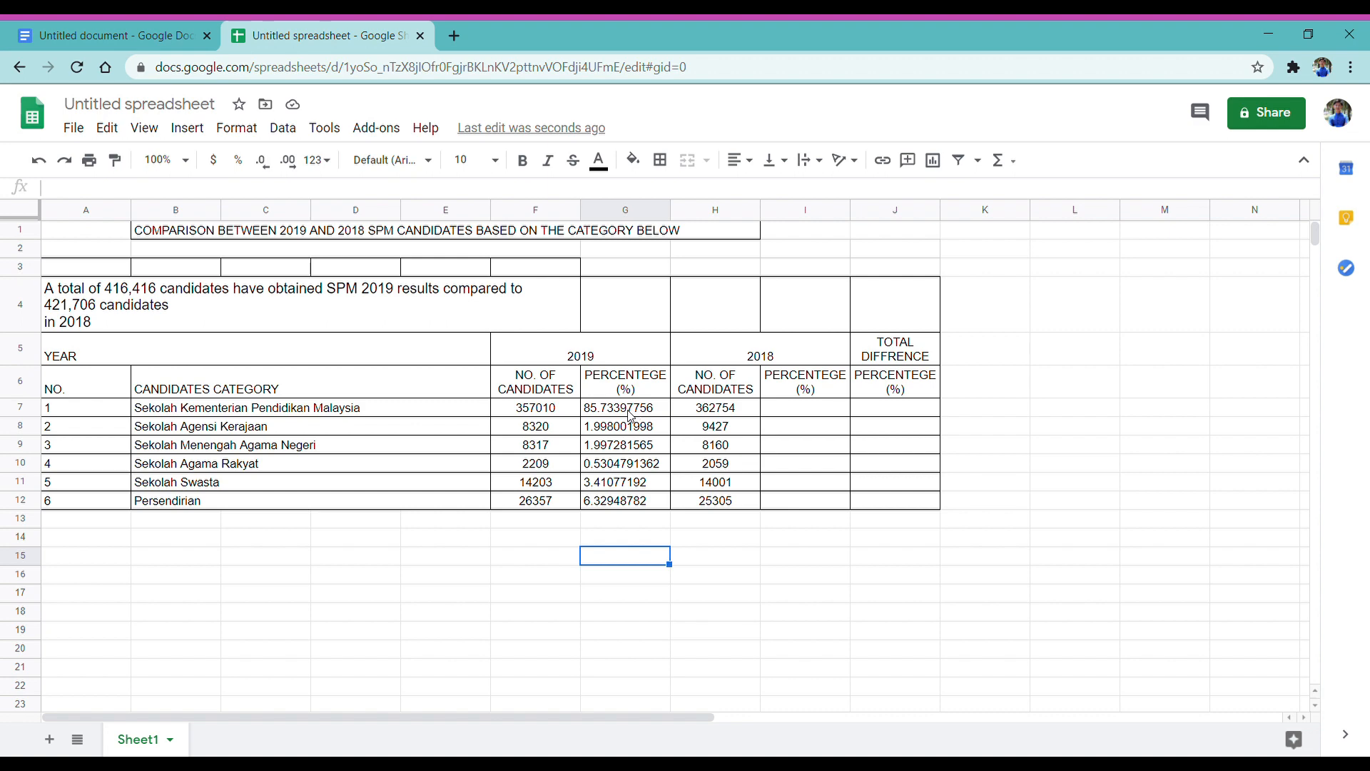
Reduce the 2019 percentages in G7:G12 to two decimal places.
drag(630, 415, 631, 492)
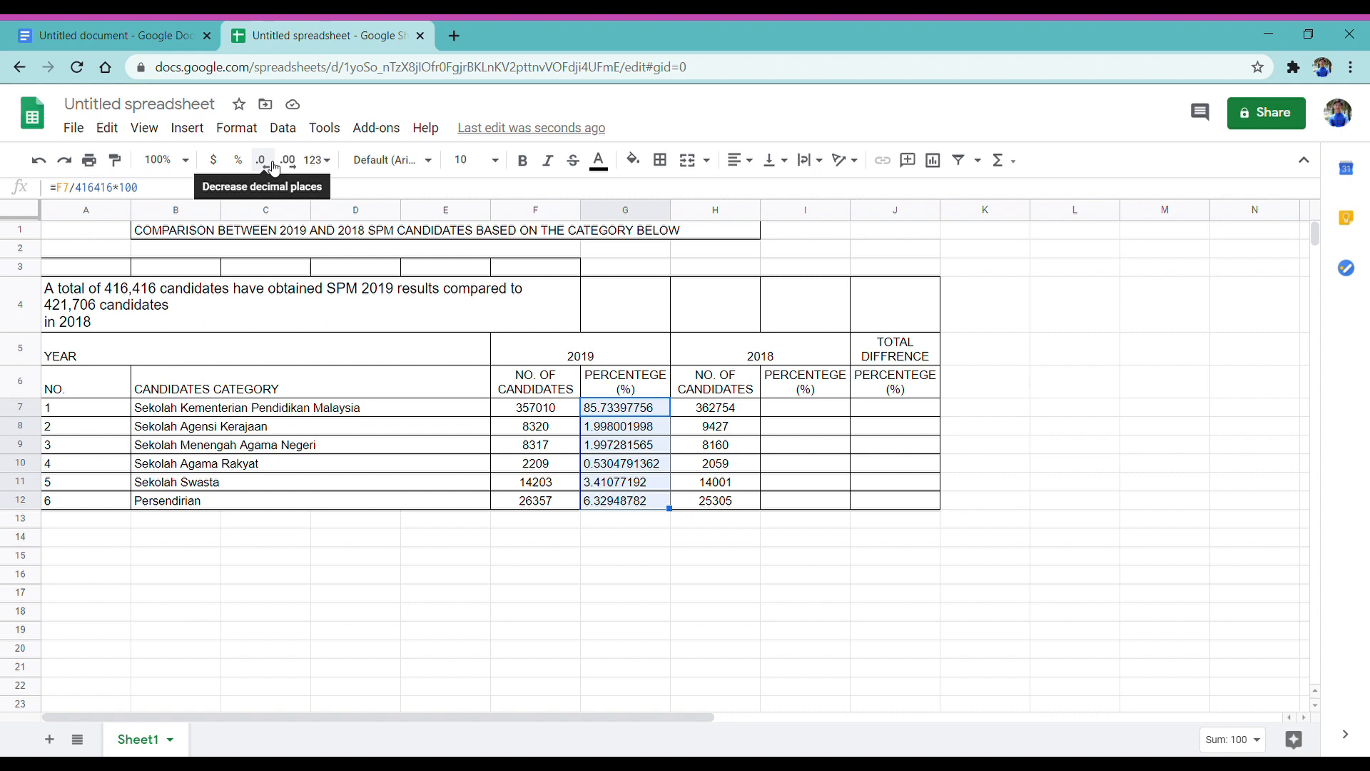
click(274, 167)
click(274, 167)
click(274, 167)
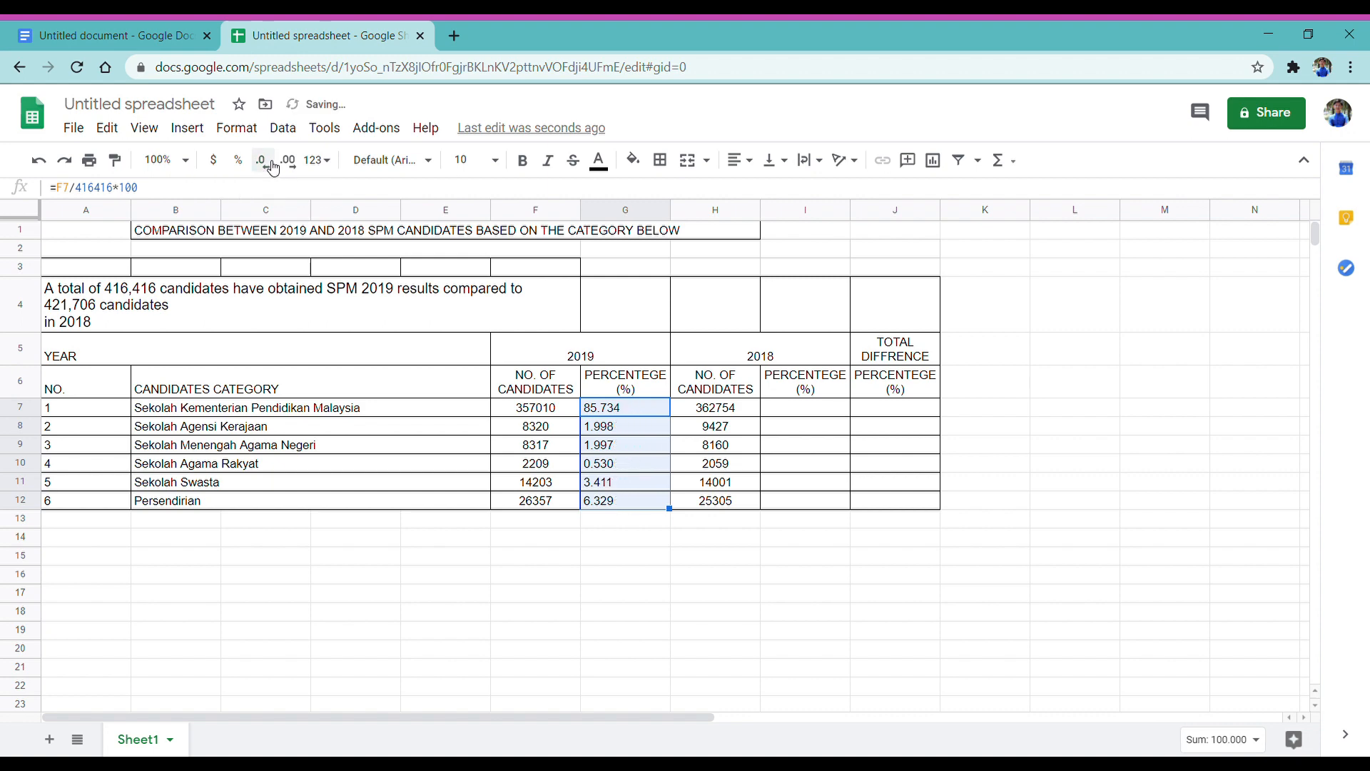
click(274, 167)
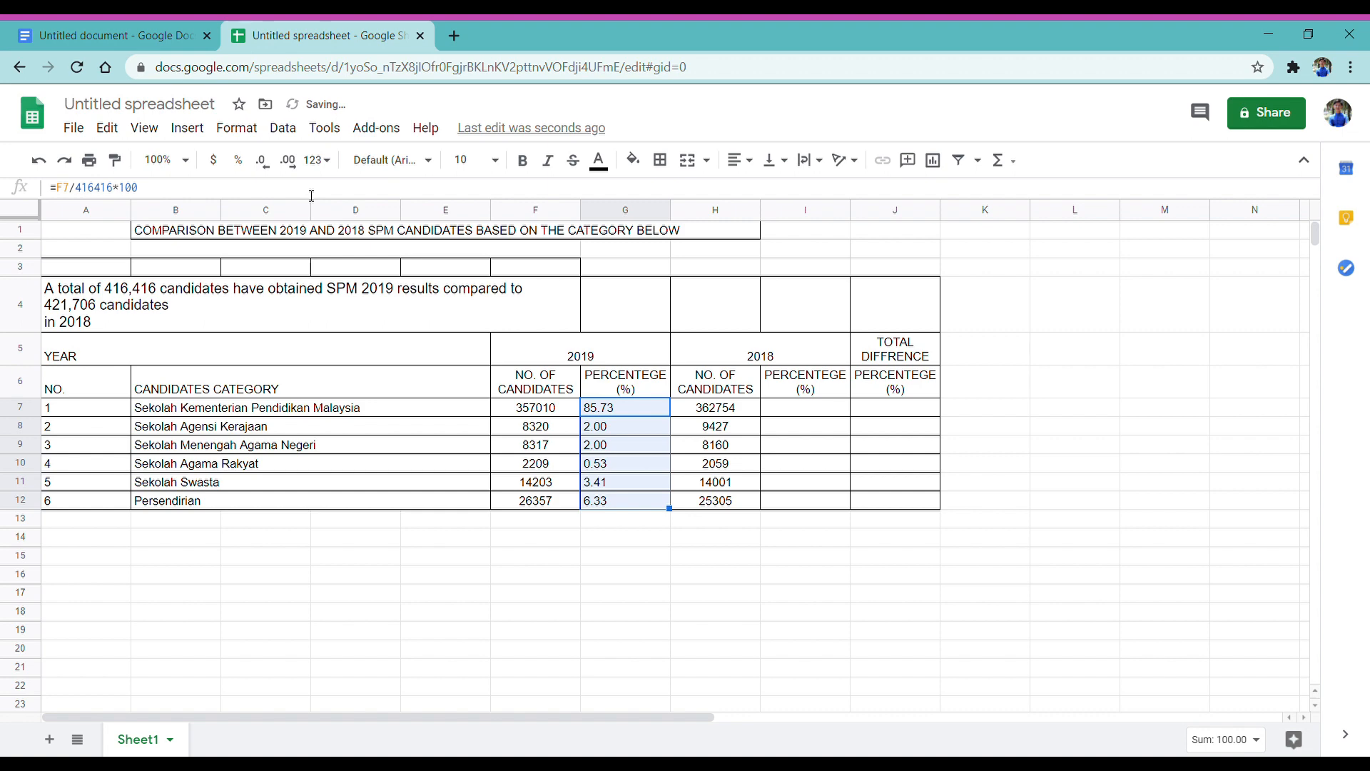
click(623, 543)
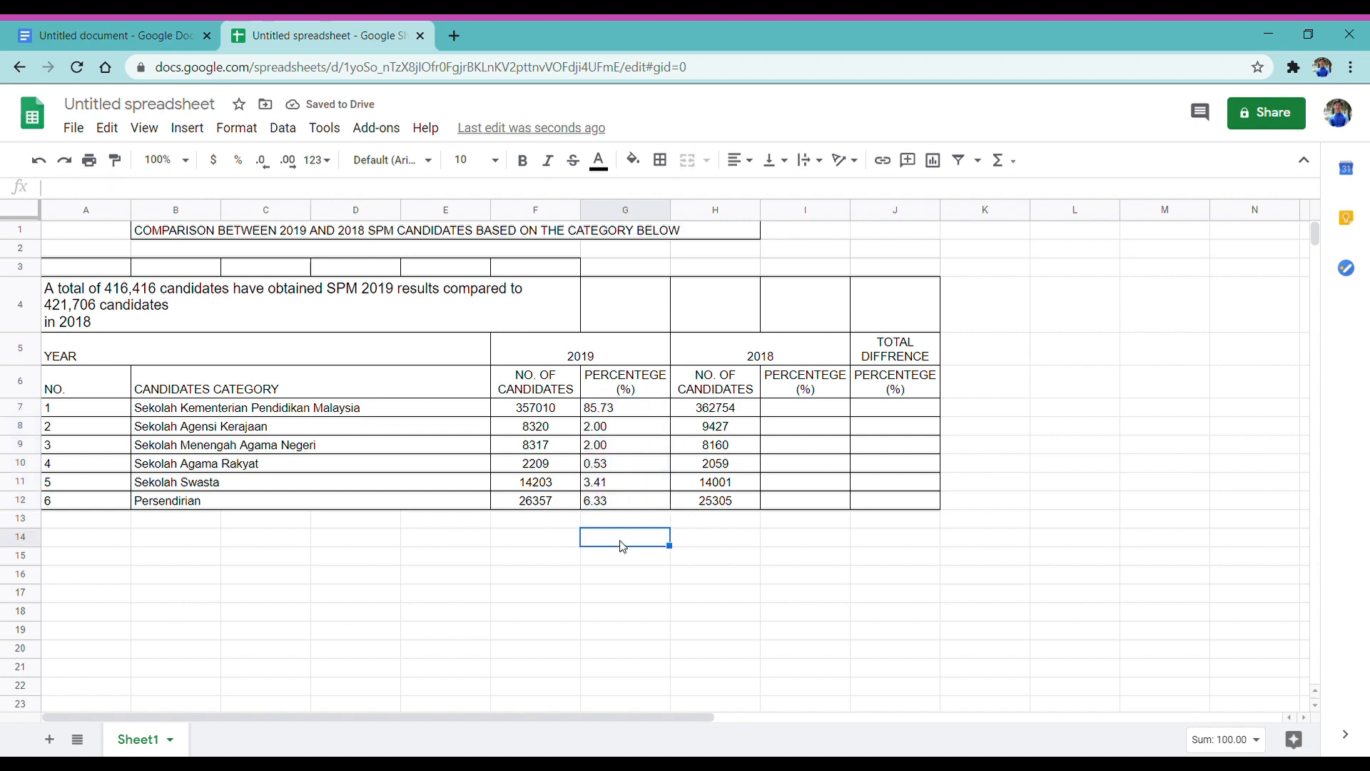
Enter the 2018 percentage formula =H7/421706*100 in cell I7.
click(780, 412)
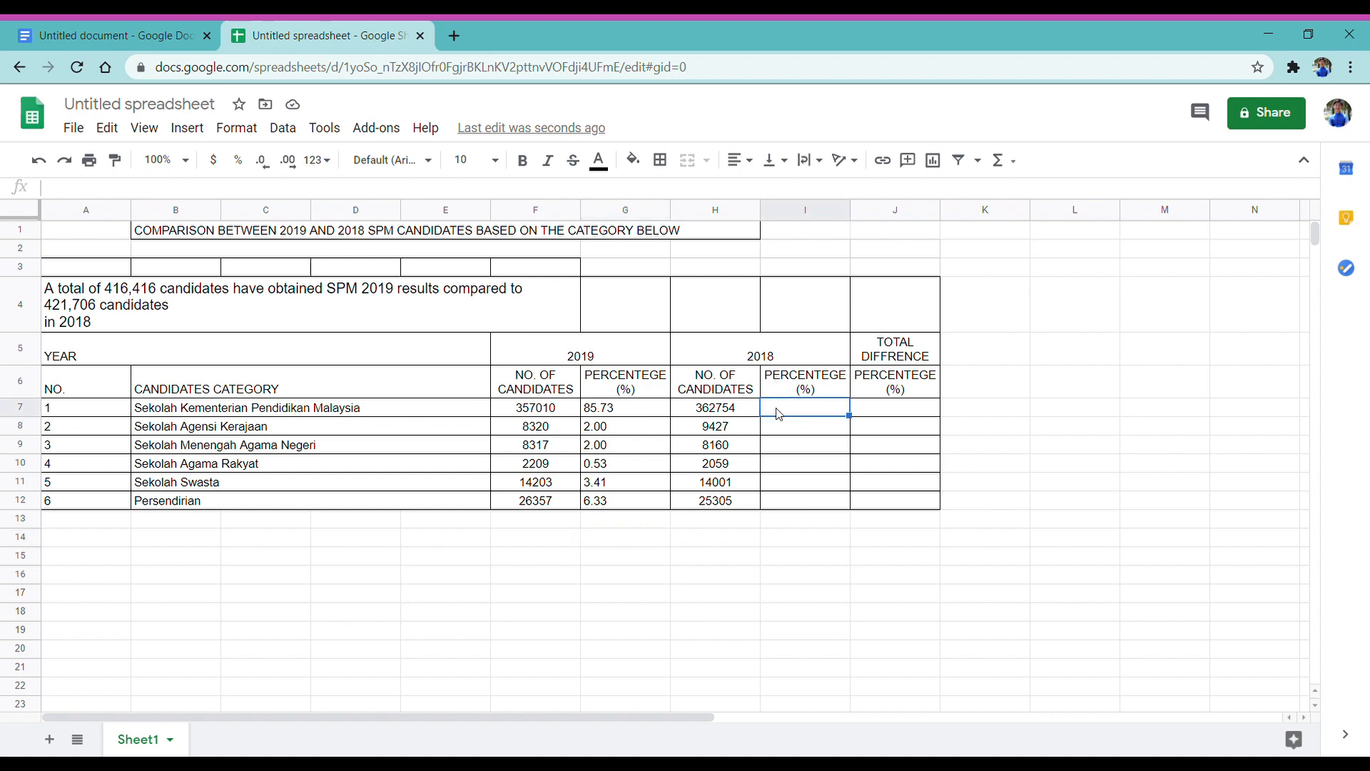
text(=)
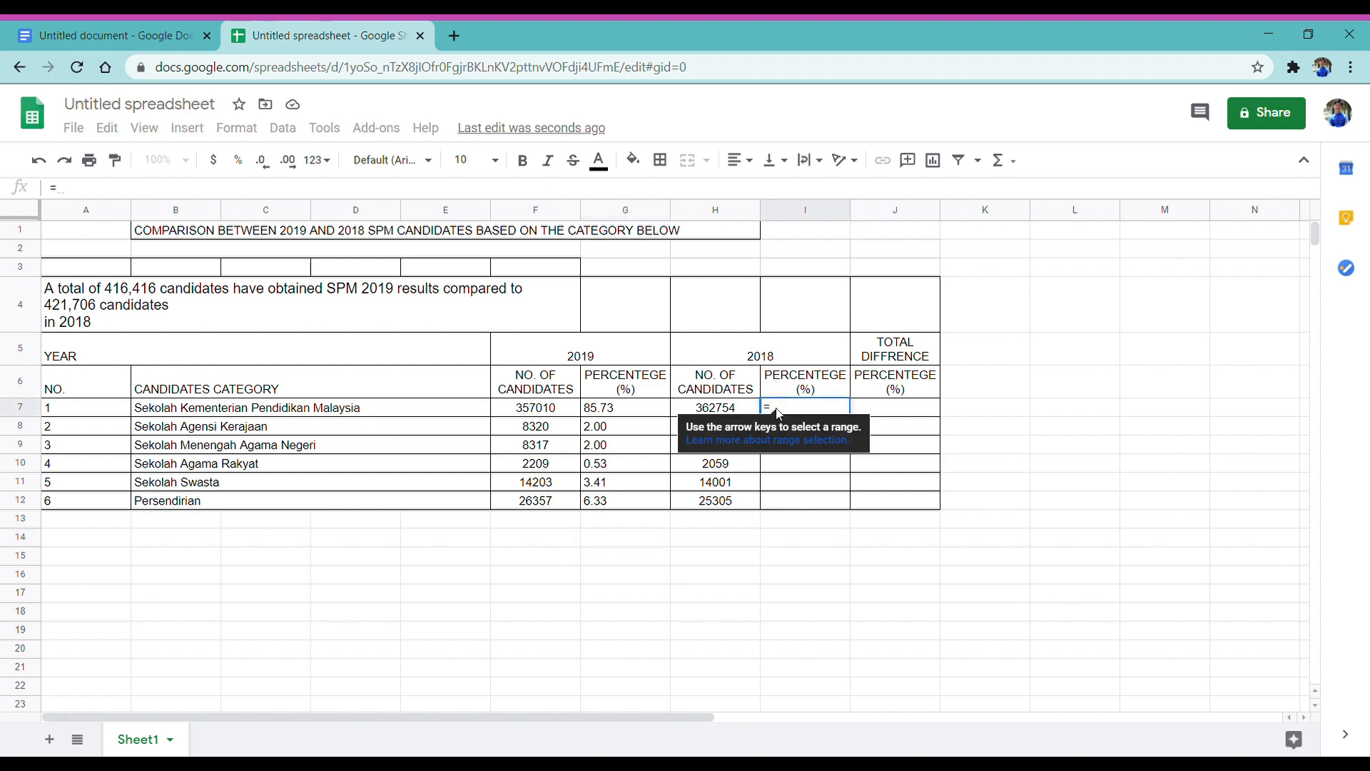
click(738, 411)
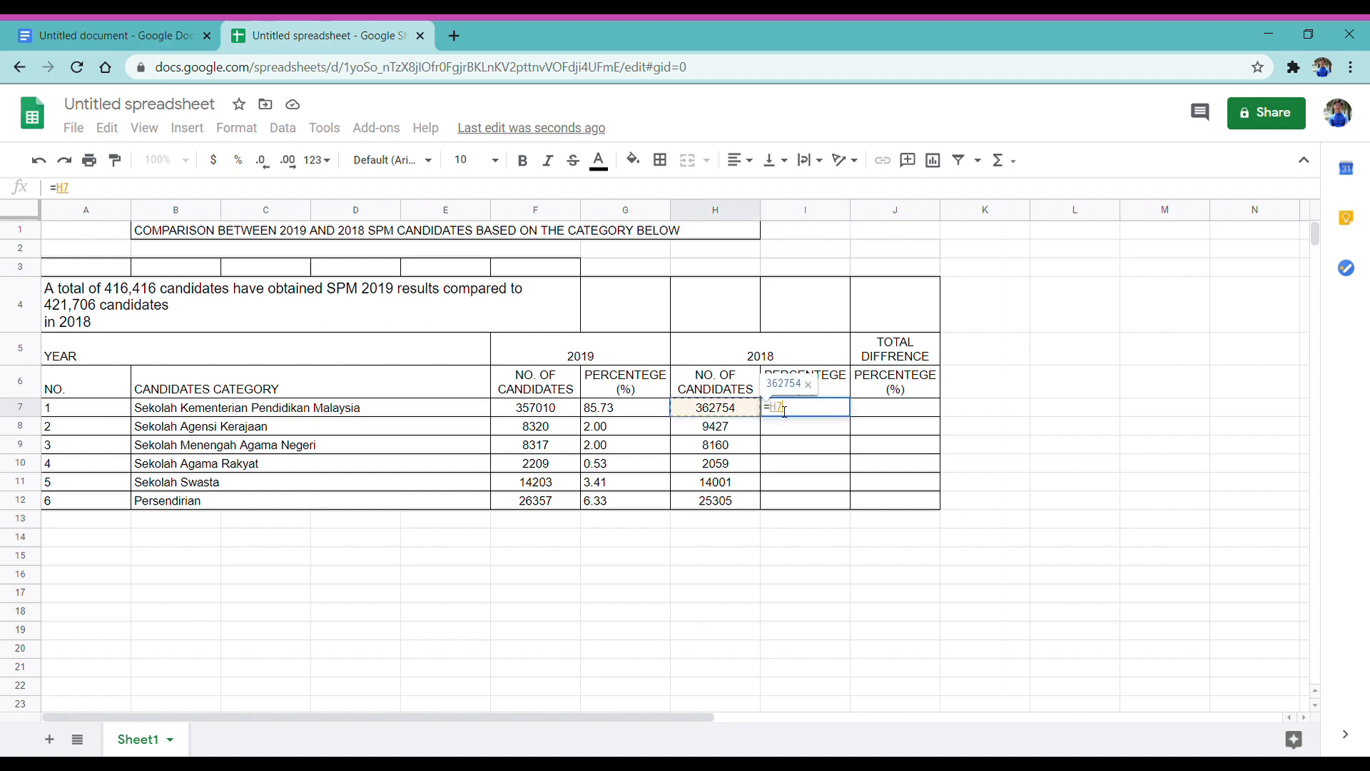
text(/)
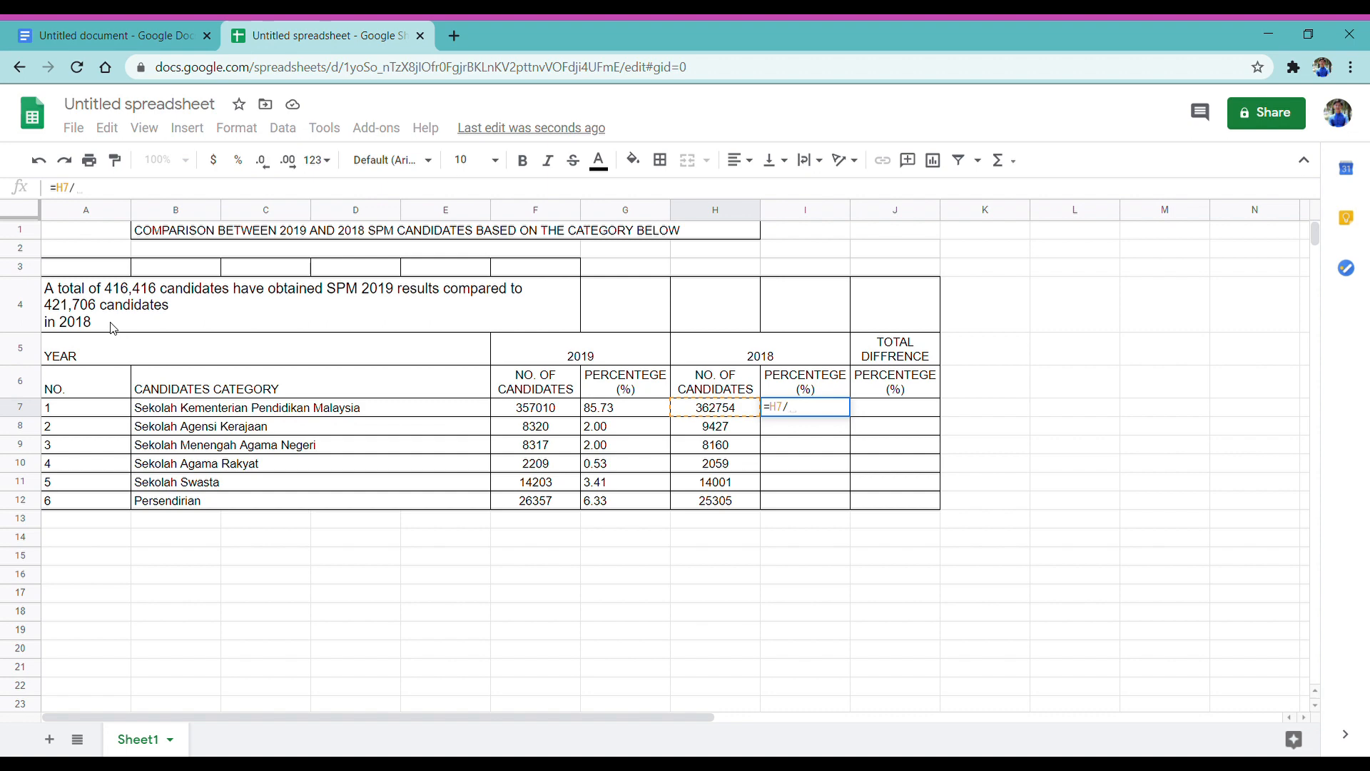
text(421)
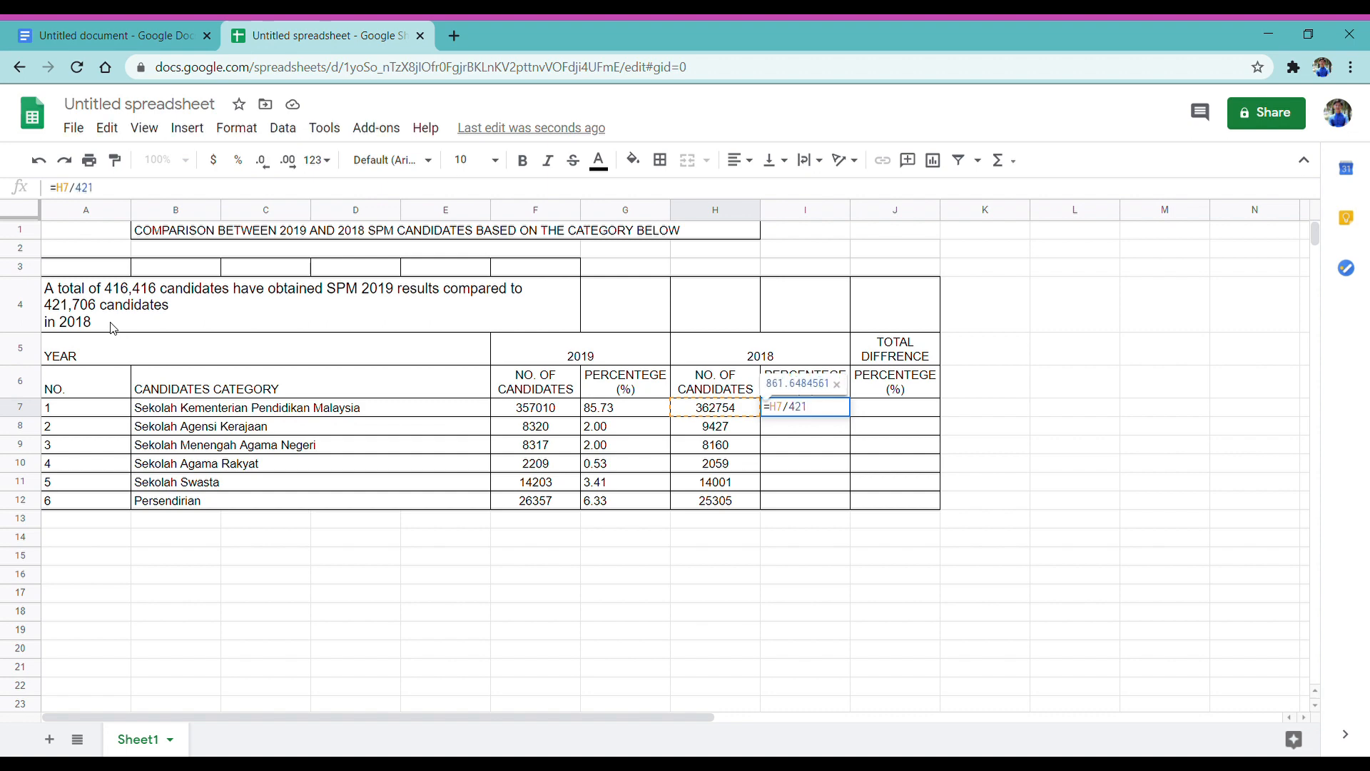
text(707)
key(BackSpace)
text(6)
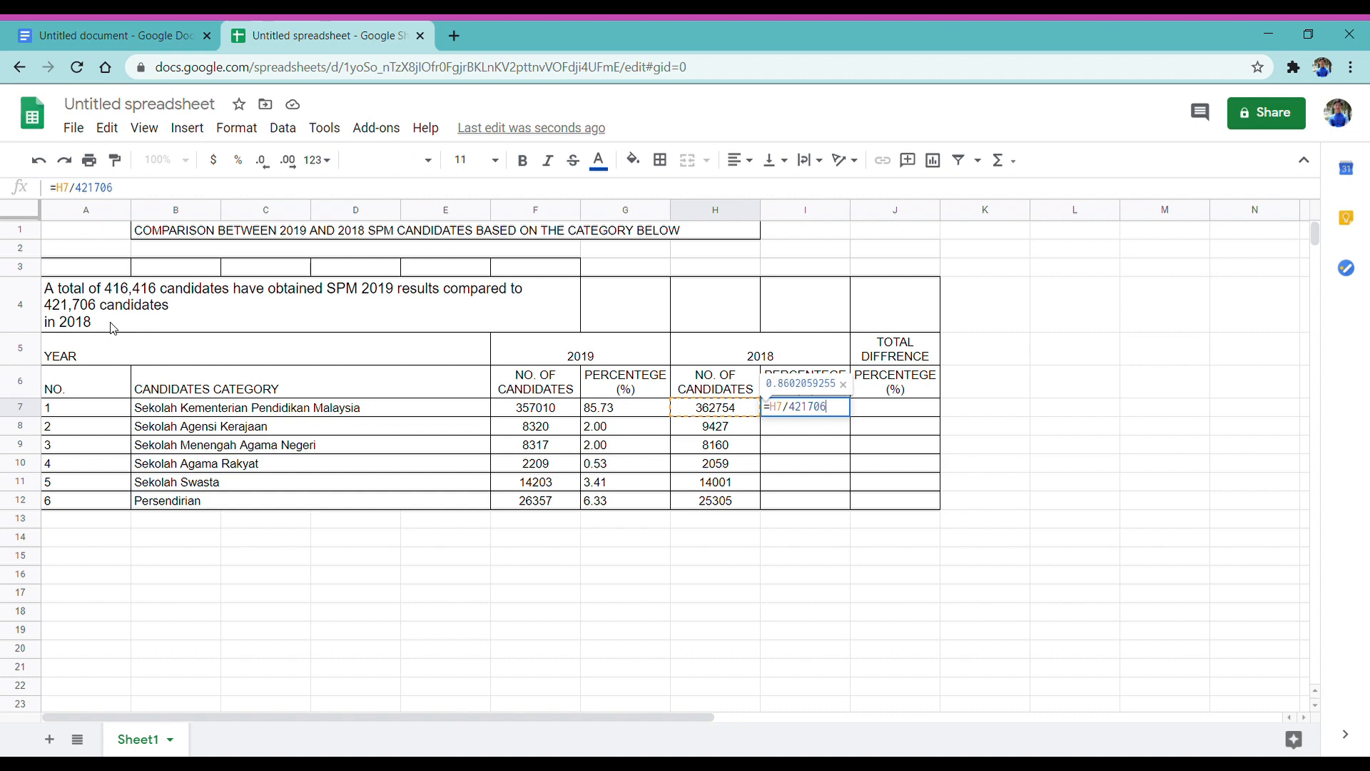
text(*100)
key(Return)
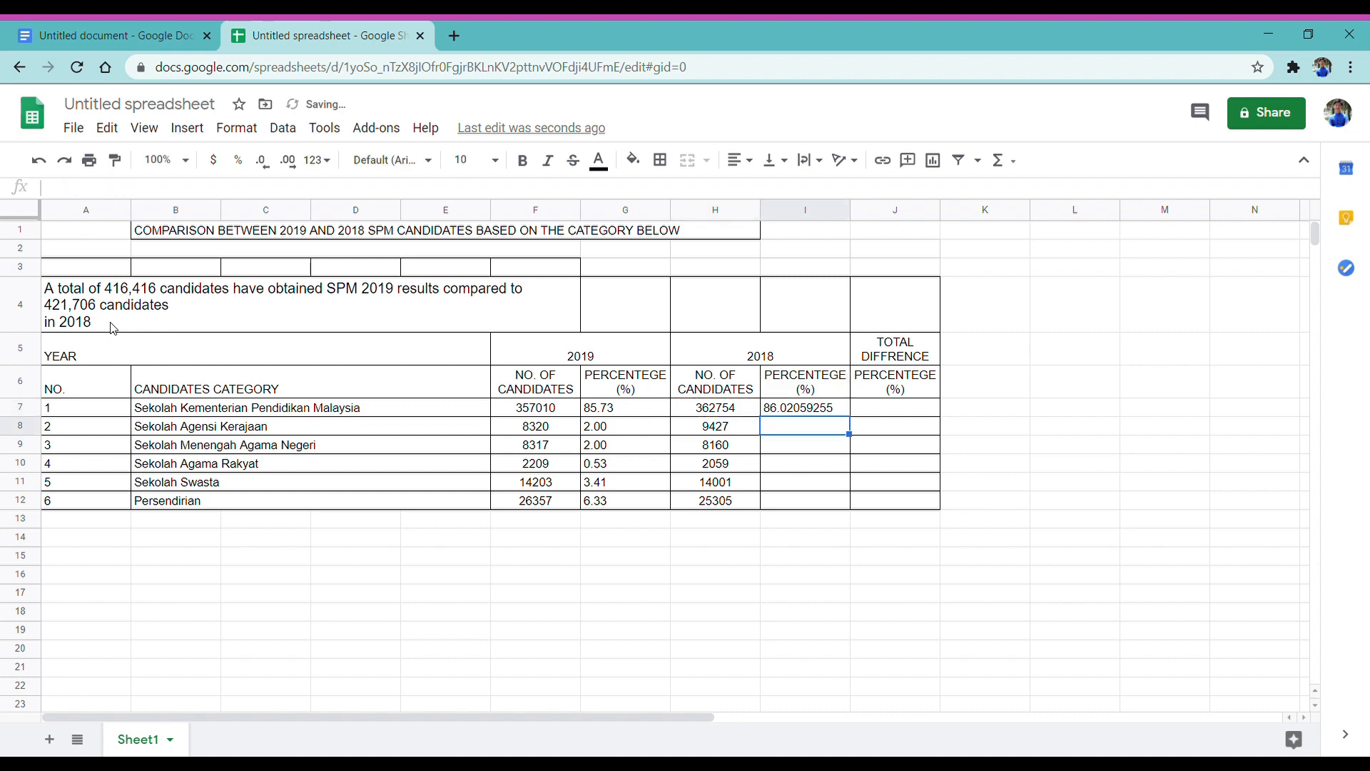
Fill the 2018 percentage formula from I7 down to I12 and reduce the values to two decimal places.
click(799, 407)
drag(850, 416, 858, 513)
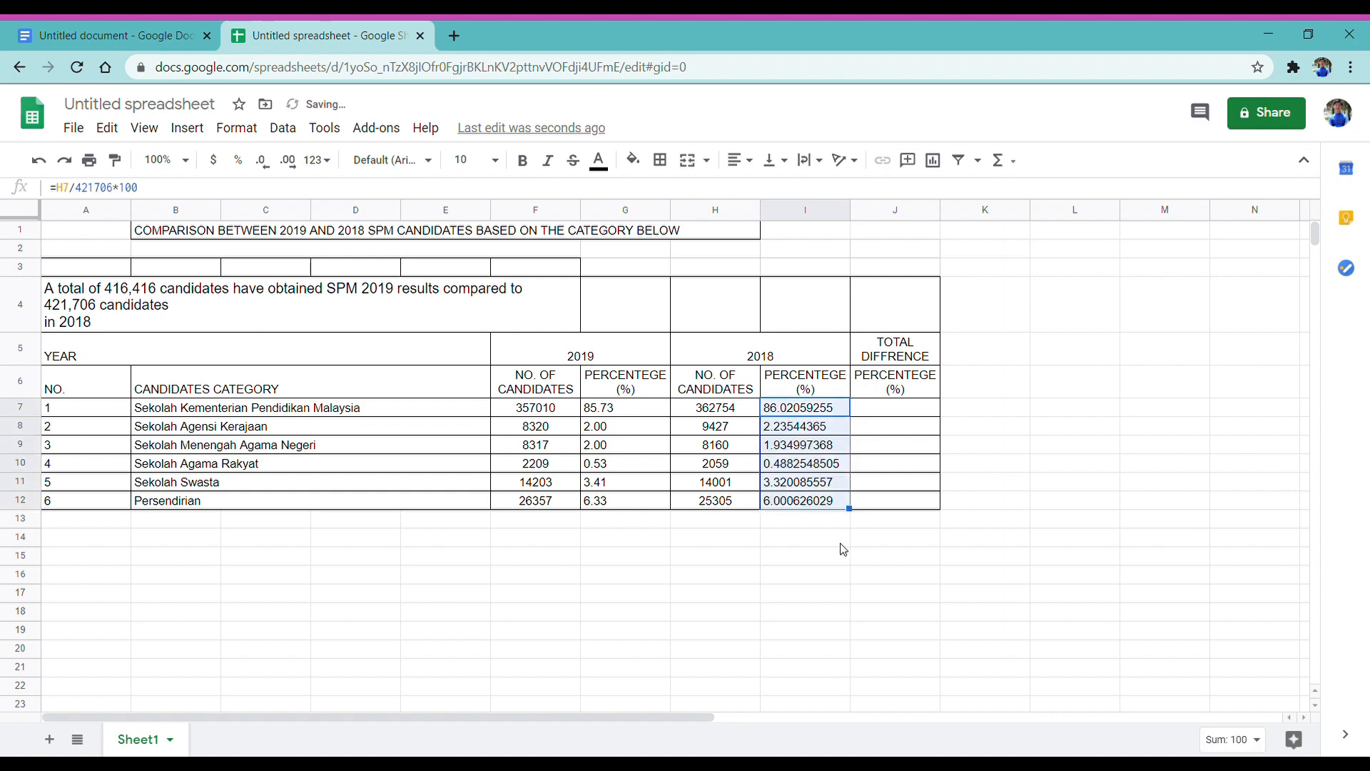
click(262, 159)
click(262, 160)
click(262, 160)
click(262, 160)
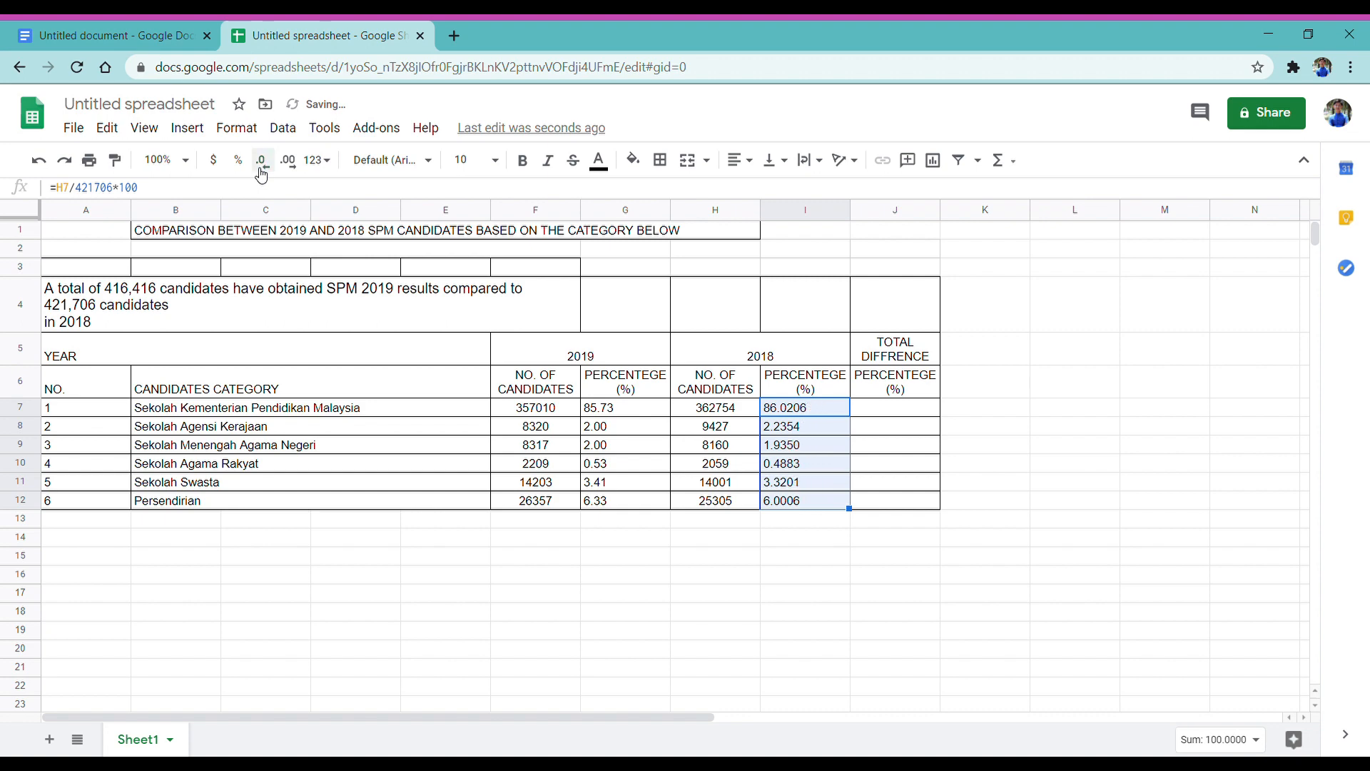
click(262, 160)
click(262, 160)
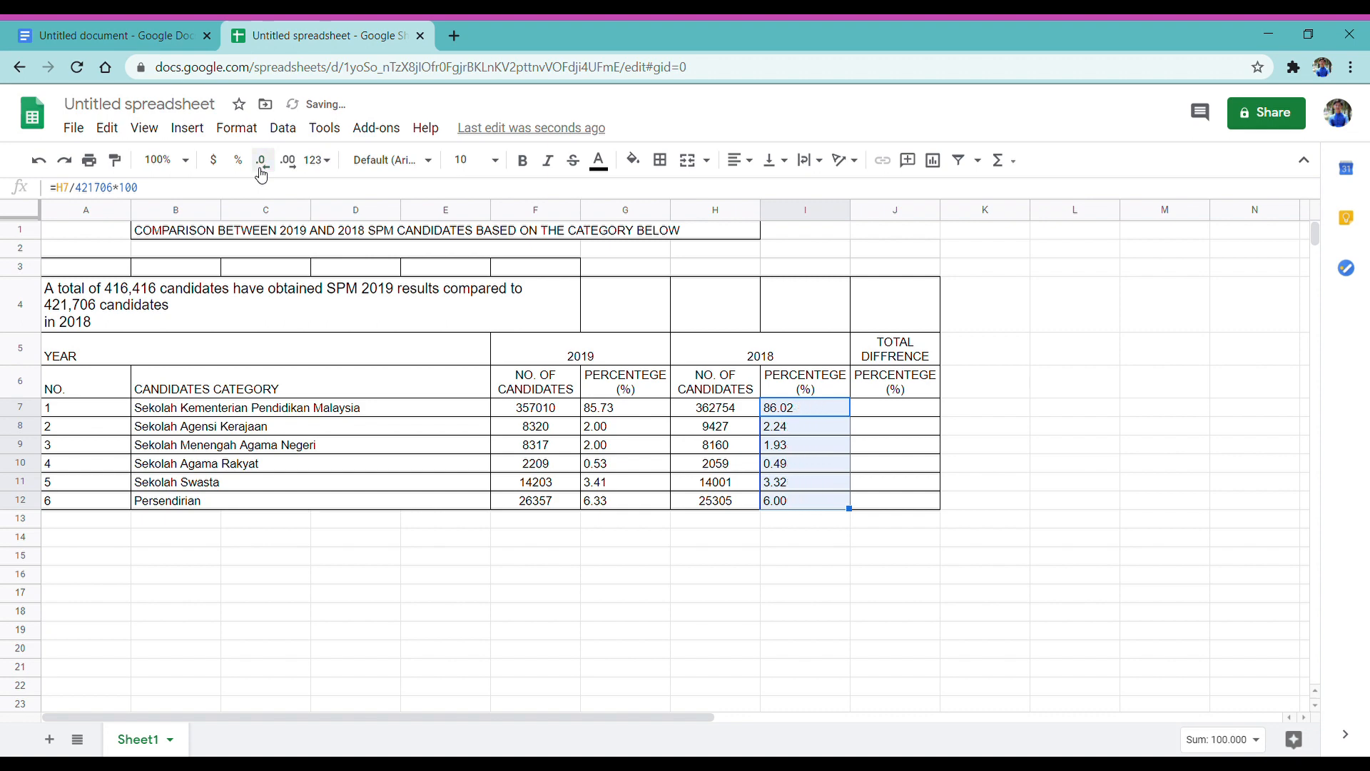
click(696, 612)
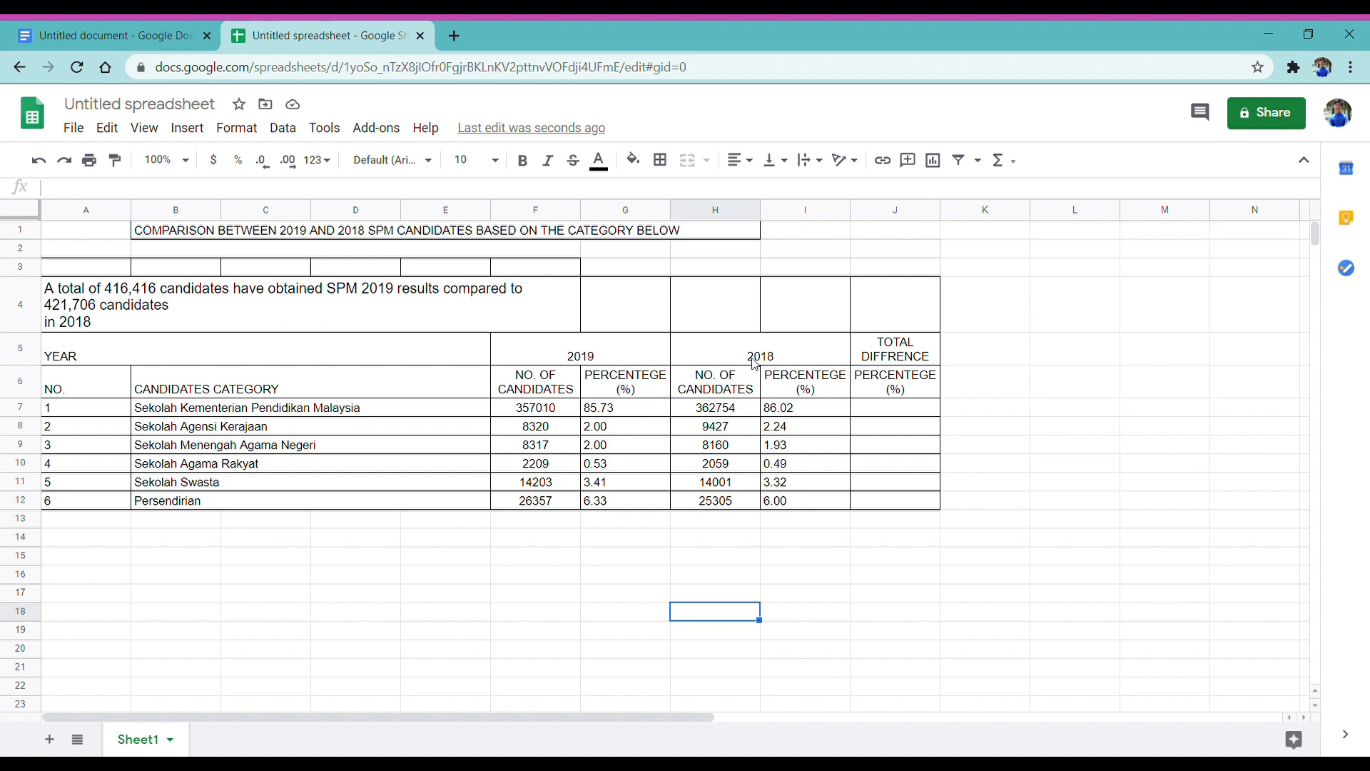
Enter the formula =G7-I7 in cell J7 to calculate the percentage difference between 2019 and 2018.
click(882, 410)
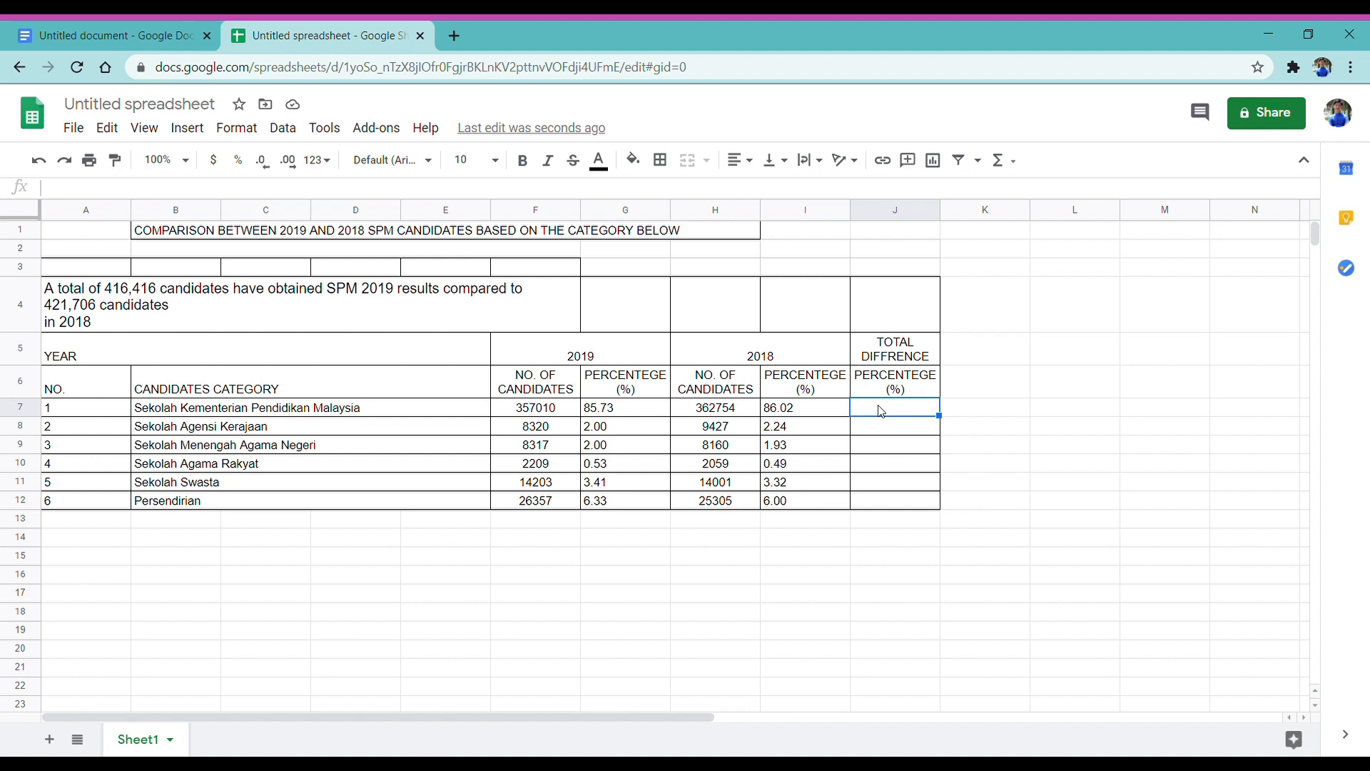
text(=)
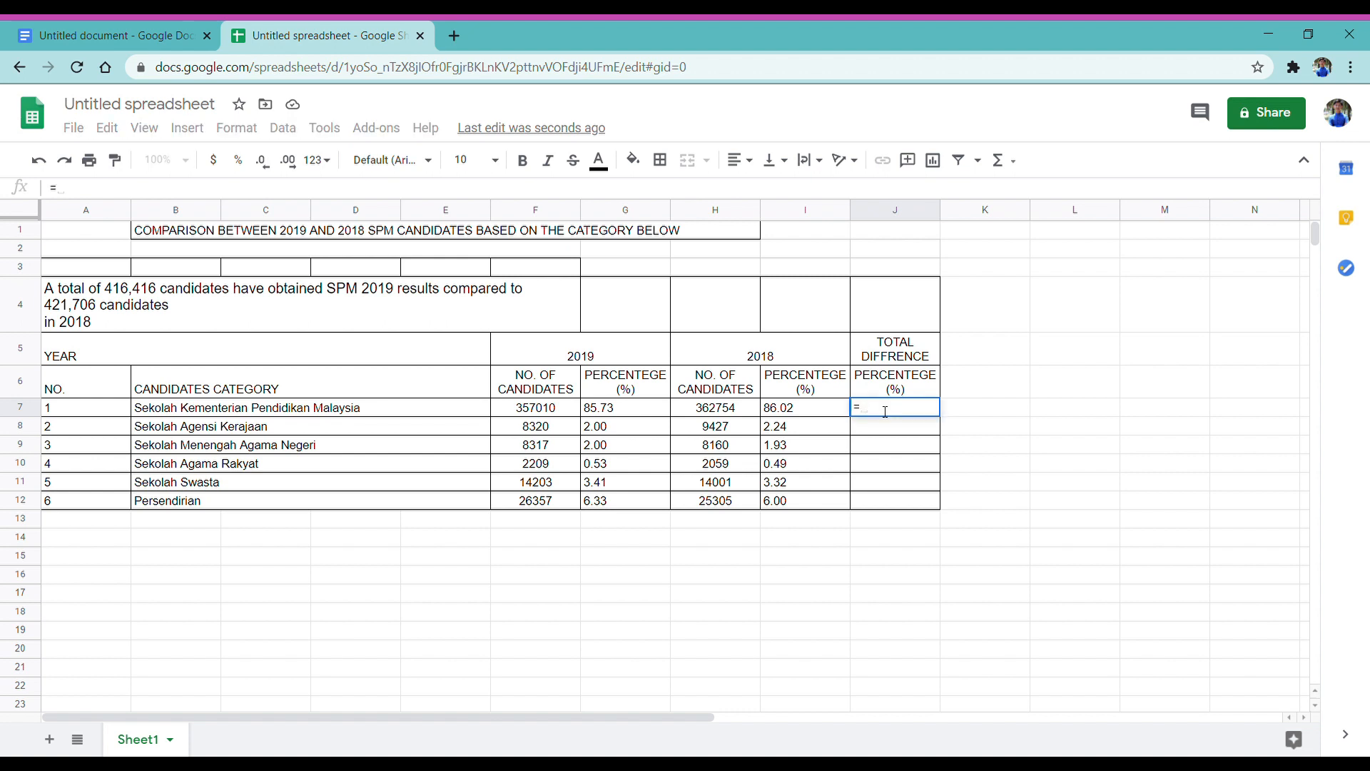
click(650, 408)
text(-)
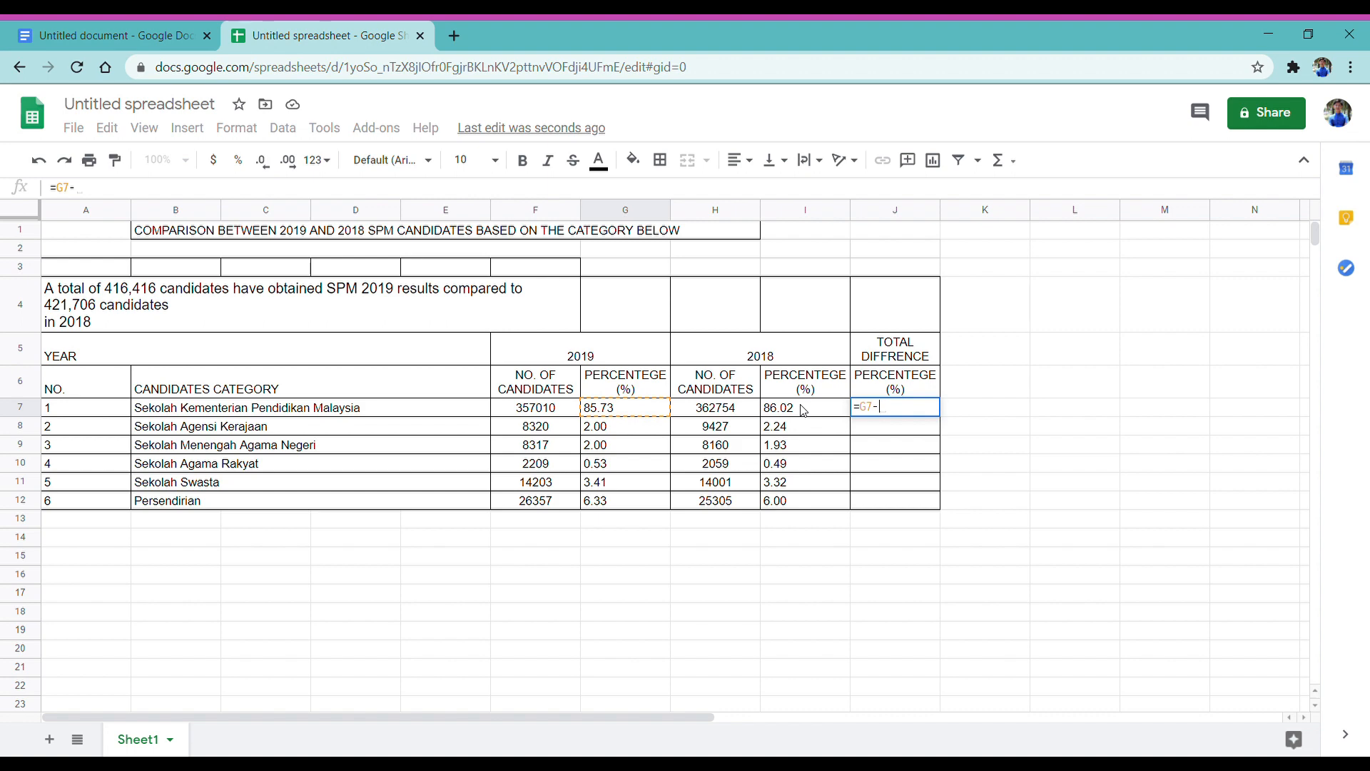
click(804, 412)
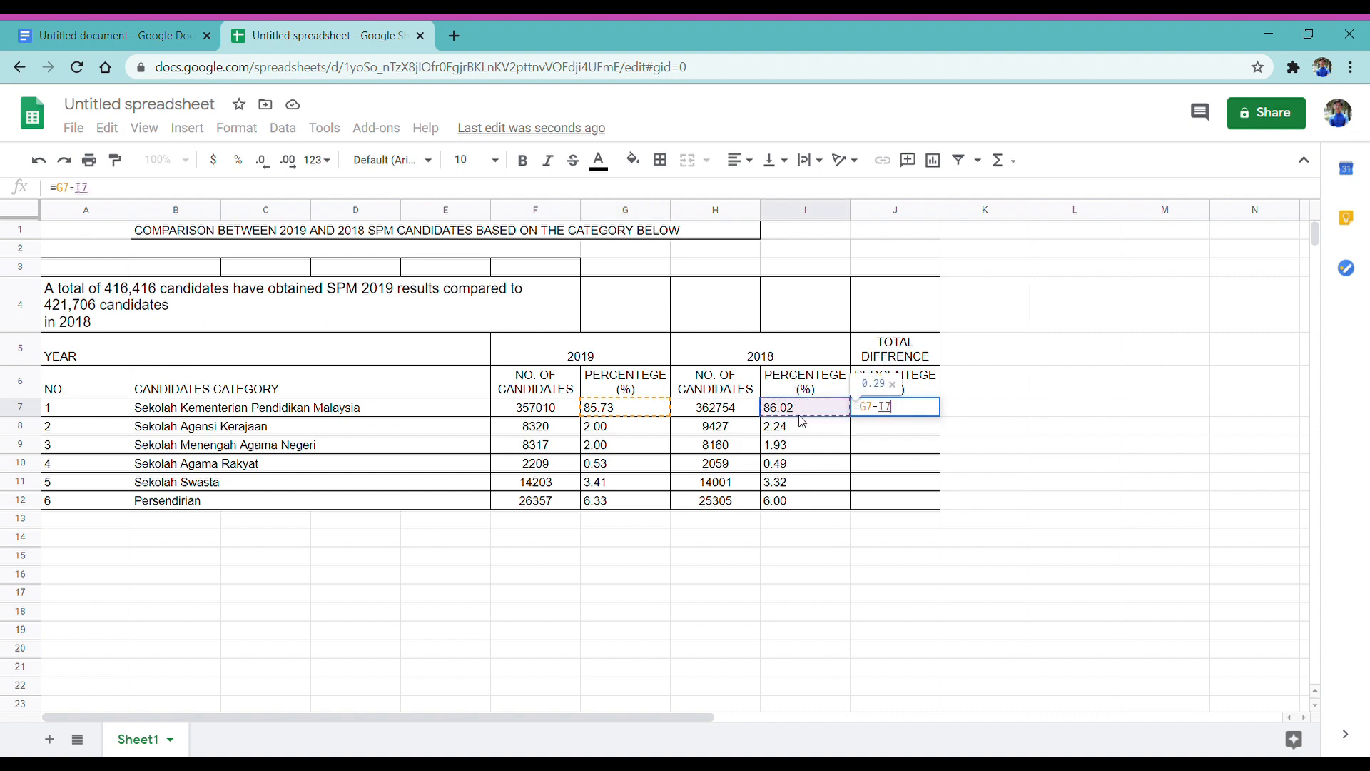
key(Return)
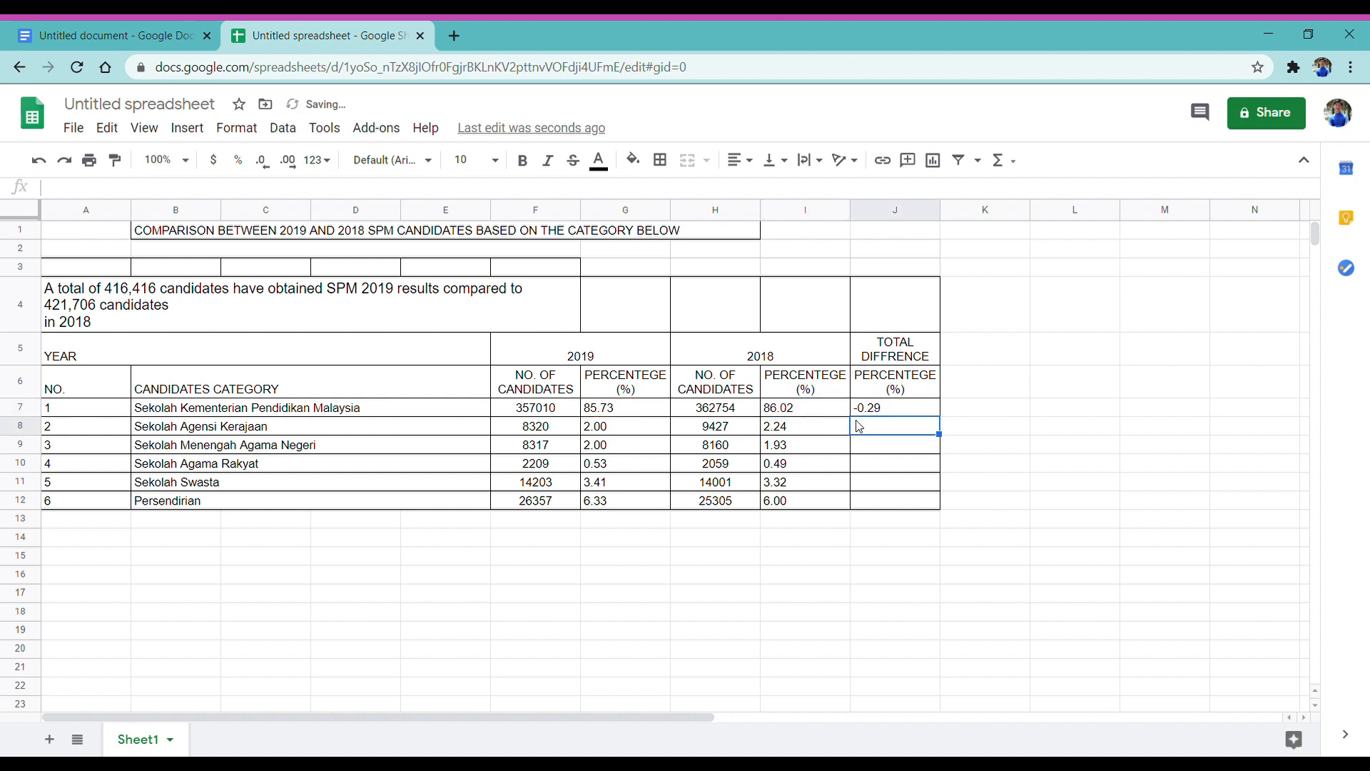
Fill the percentage difference formula from J7 down to J12.
click(895, 414)
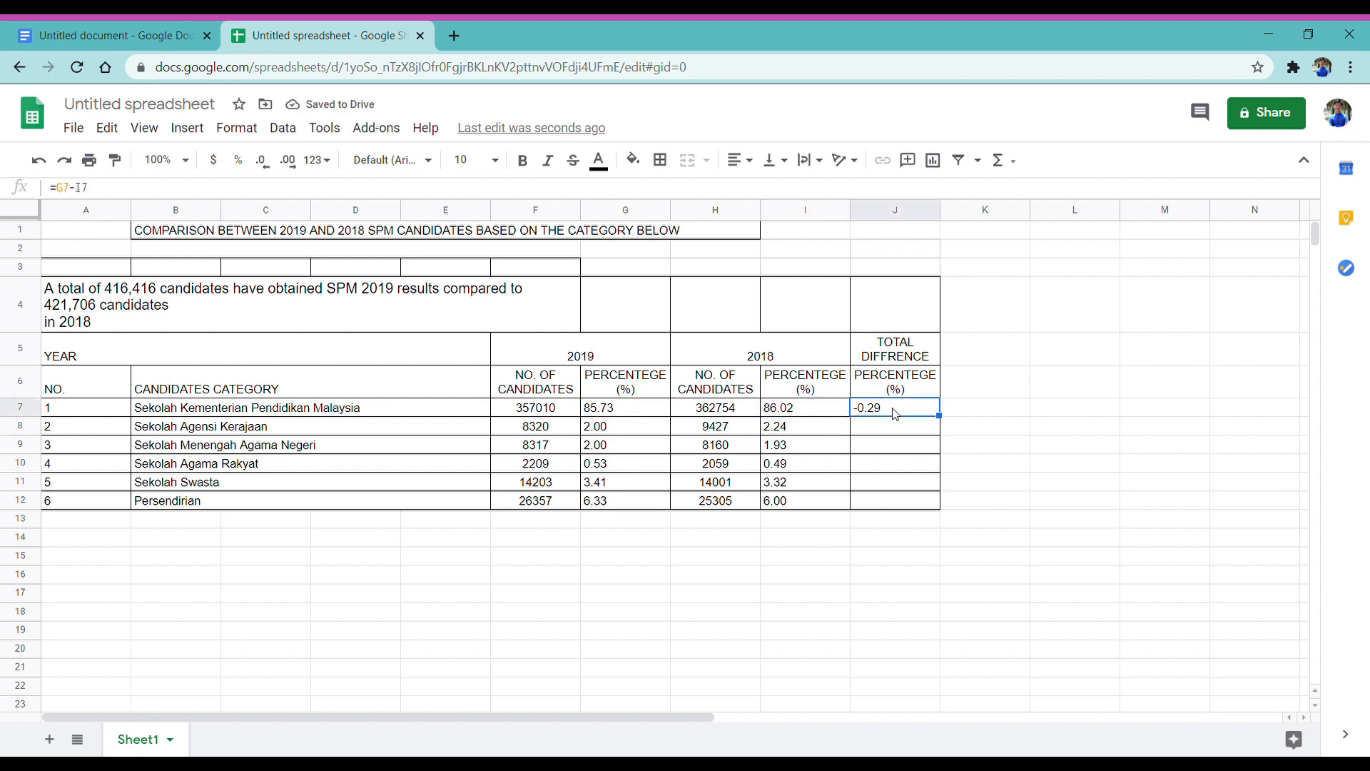
drag(951, 426, 947, 504)
click(994, 488)
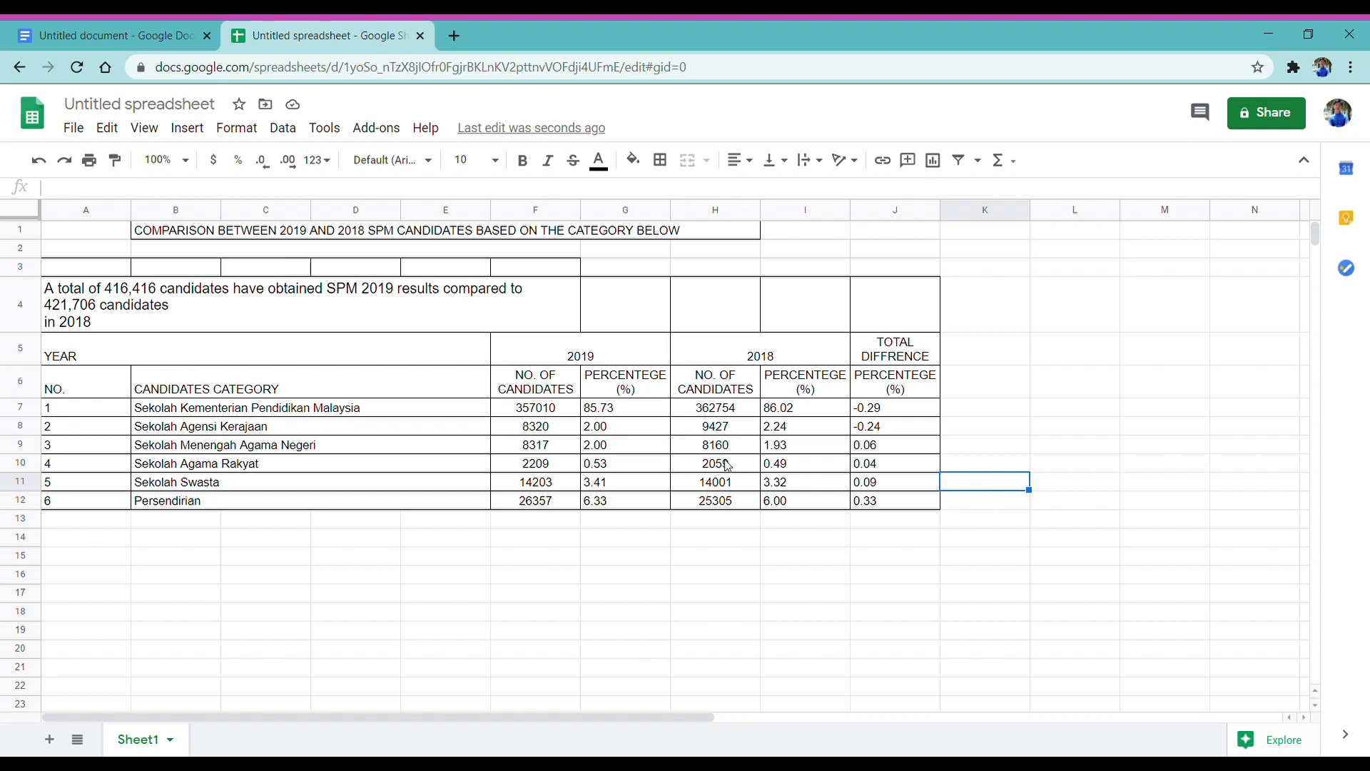
click(707, 539)
Remove all borders from the empty cells A3:F3 above the candidate totals note.
drag(111, 279, 540, 271)
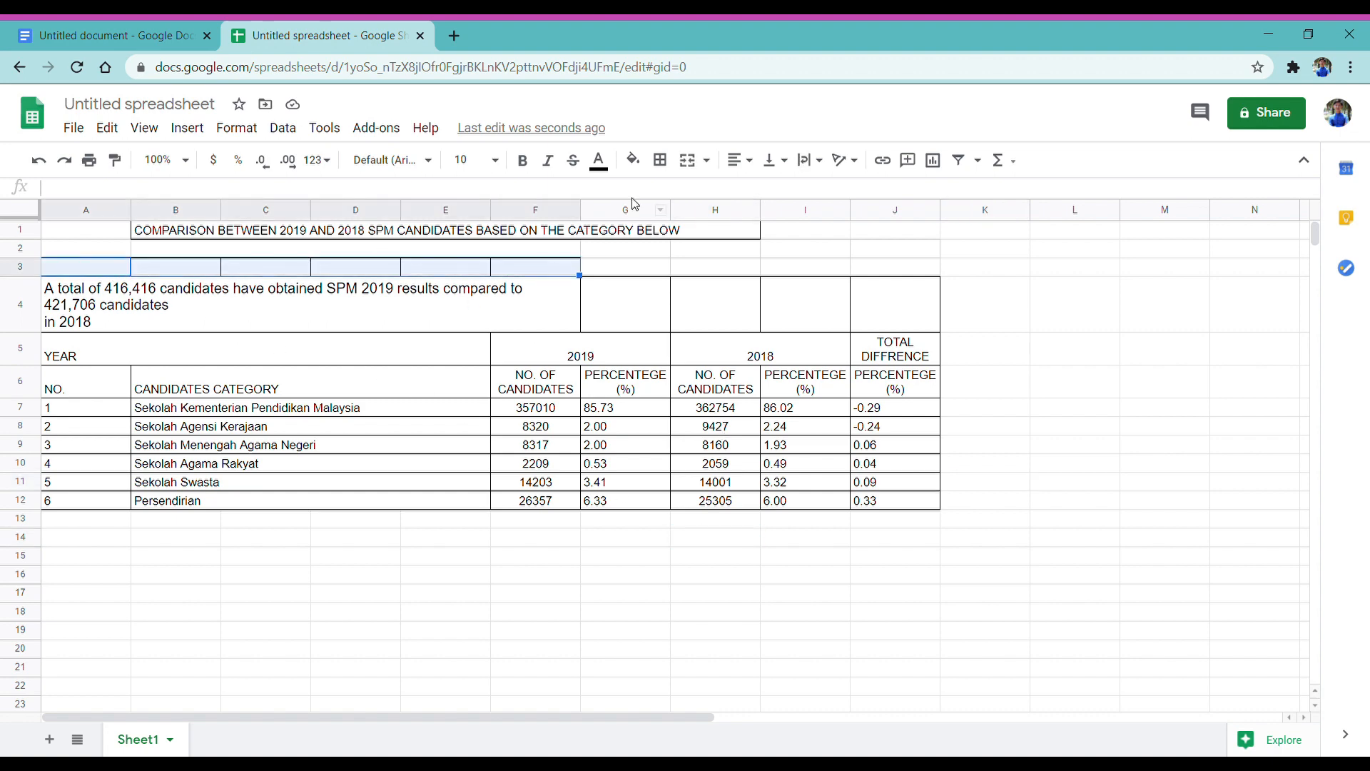
click(671, 163)
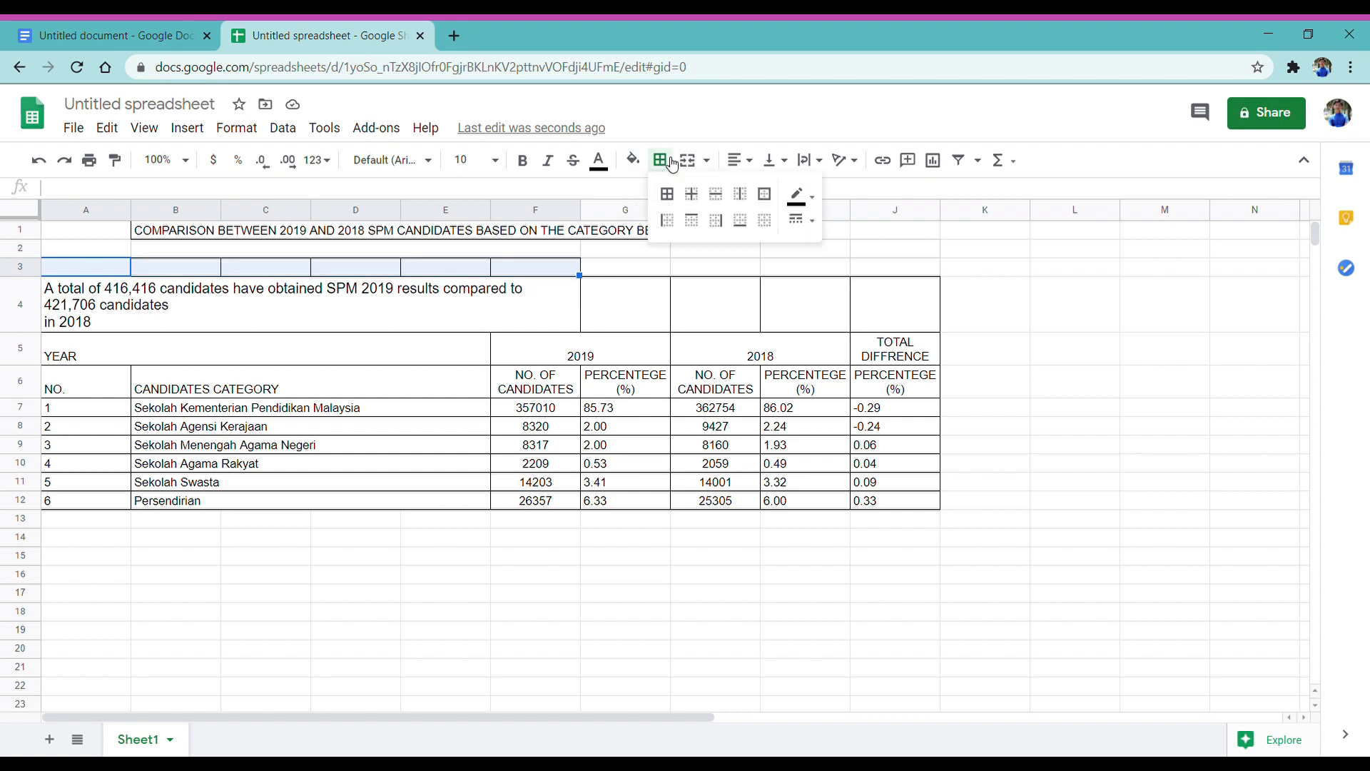
click(770, 228)
click(631, 264)
Apply all borders to the merged row 4 cell containing the candidate totals note.
click(426, 329)
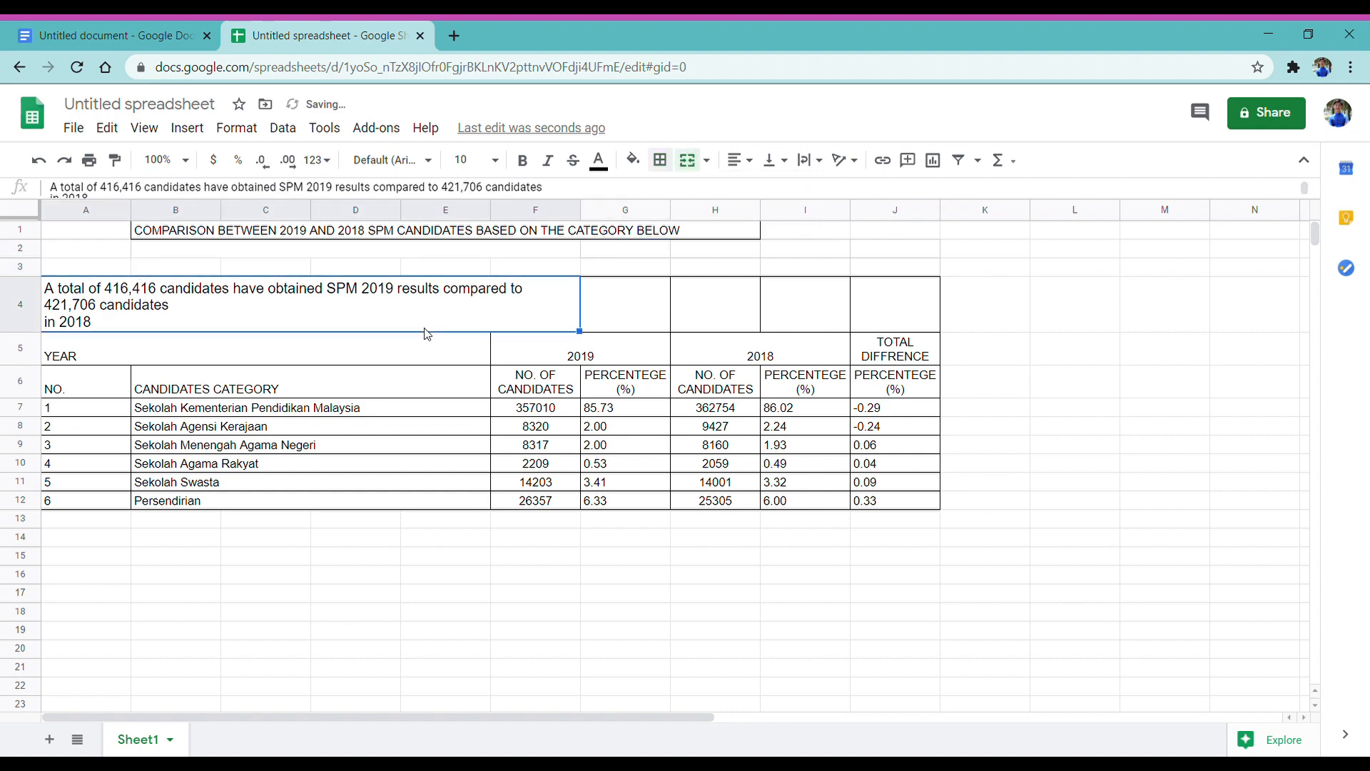
click(660, 161)
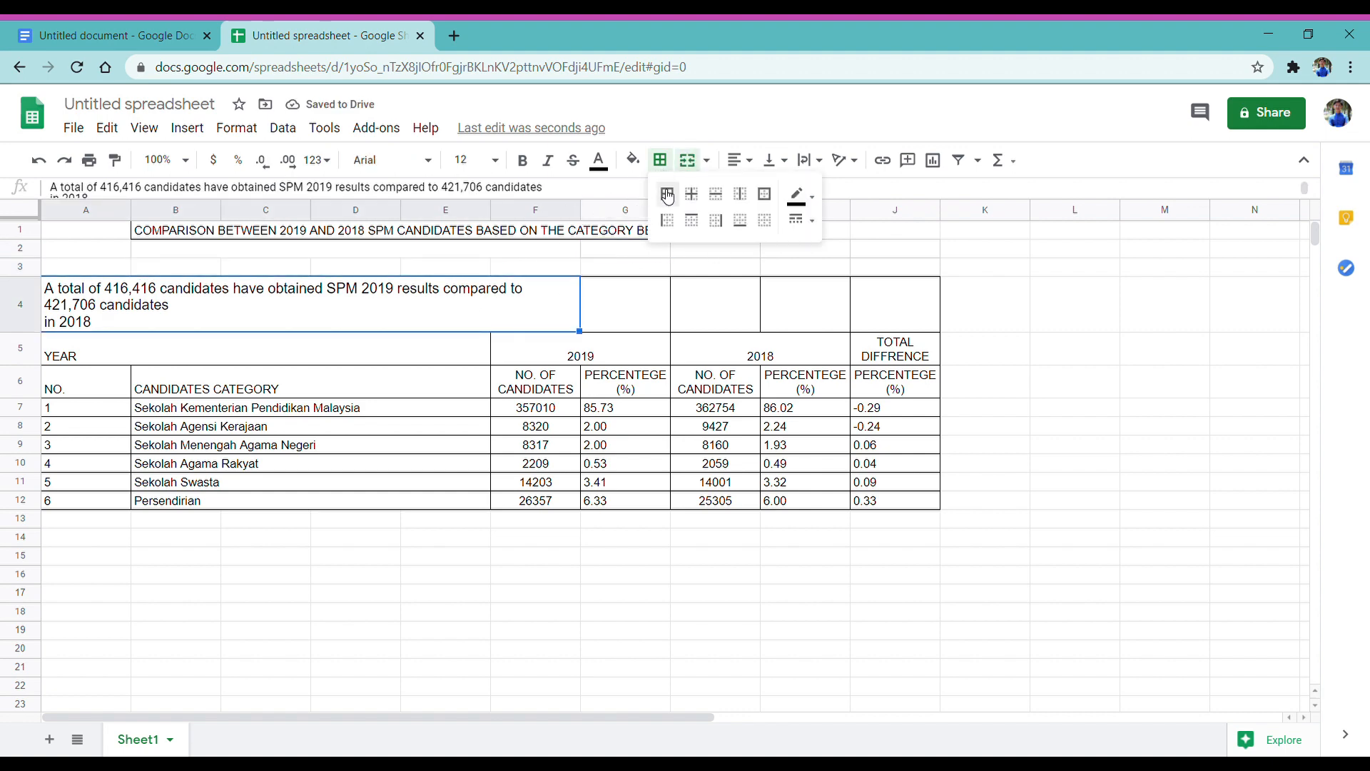
click(667, 196)
Remove all borders from the empty cells G4:J4 beside the candidate totals note.
drag(633, 305, 863, 303)
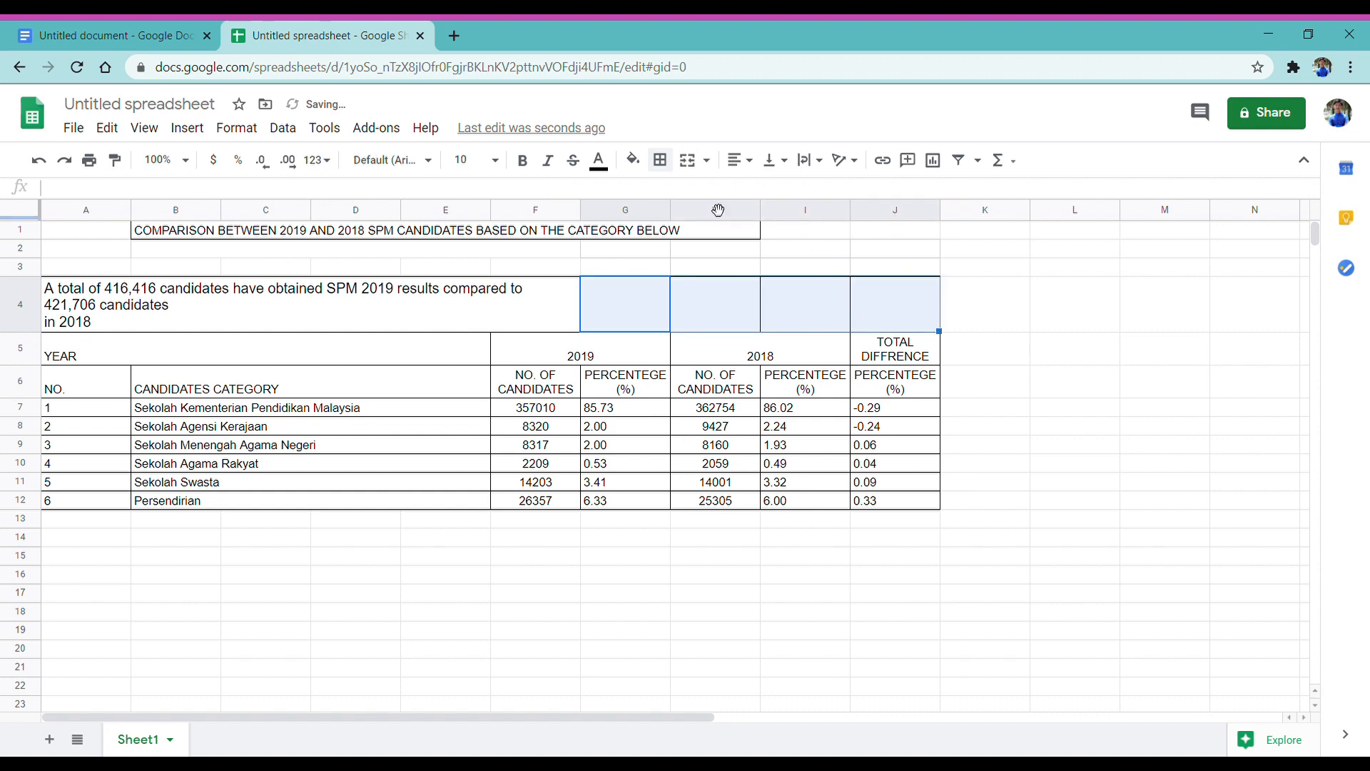
click(660, 160)
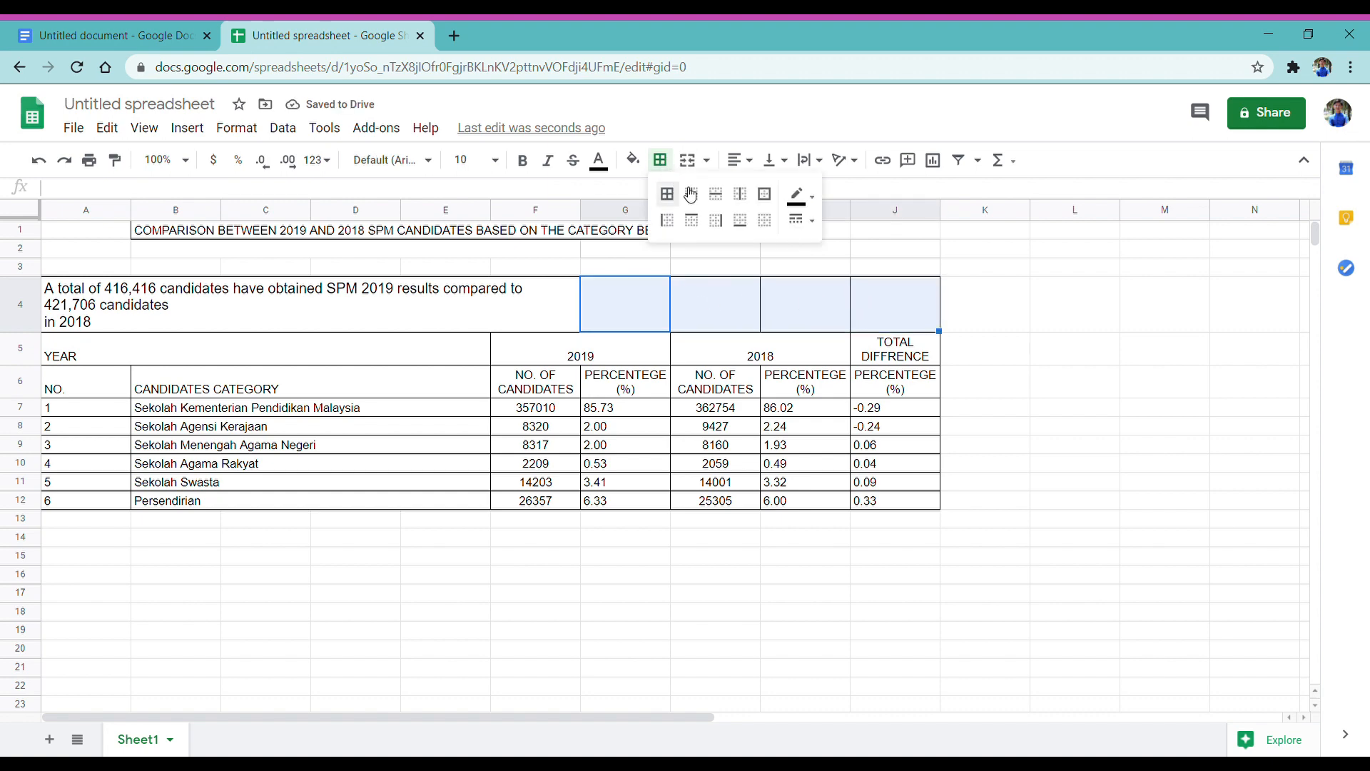
click(762, 228)
click(968, 271)
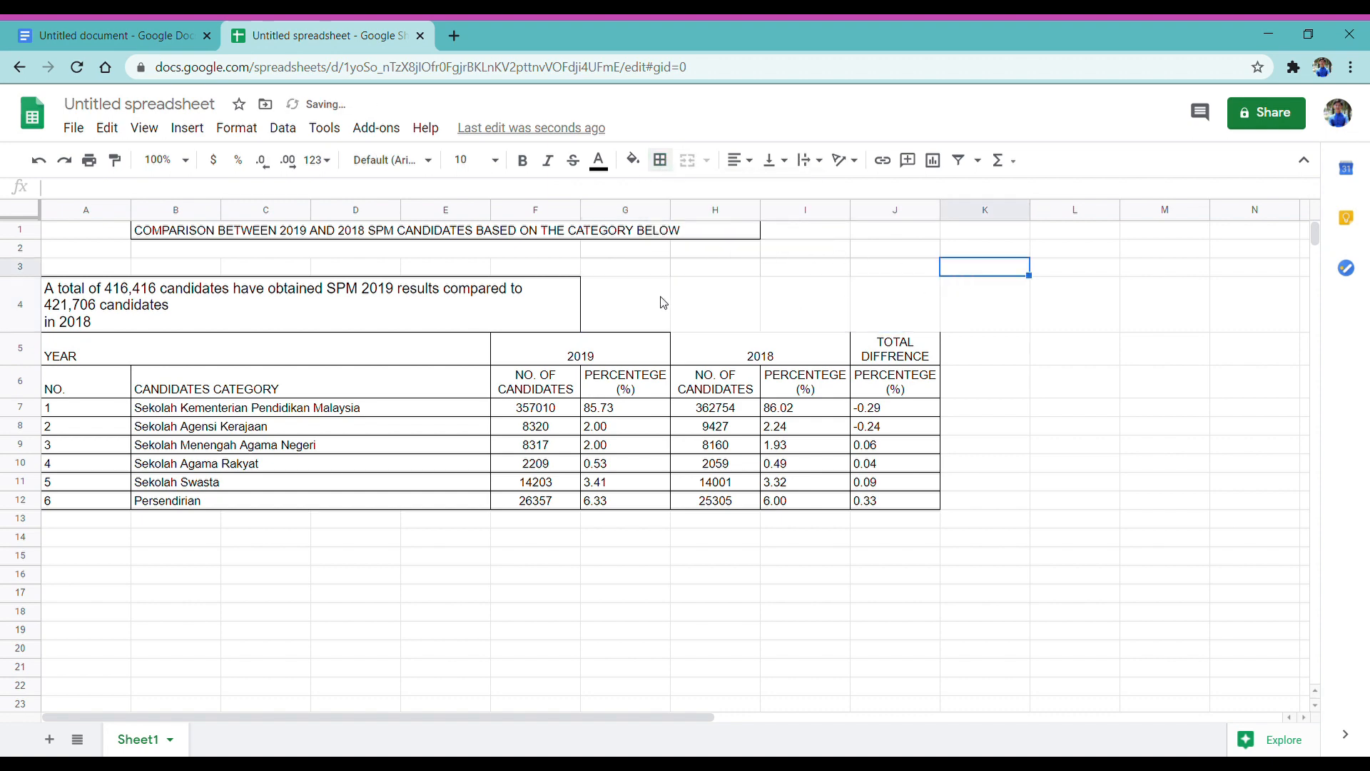
Apply all borders to the 2018 header cell and a top border to the TOTAL DIFFRENCE header cell.
click(710, 349)
click(660, 160)
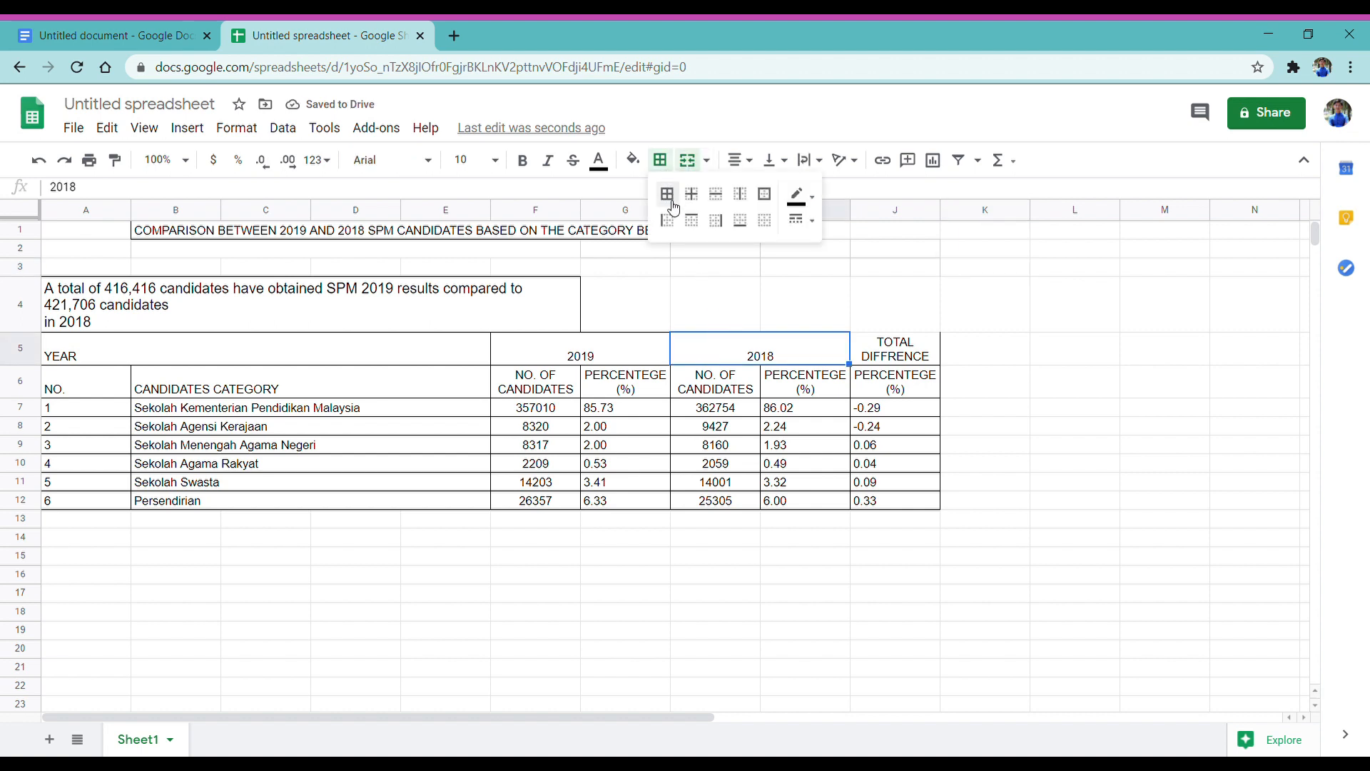
click(670, 202)
click(913, 354)
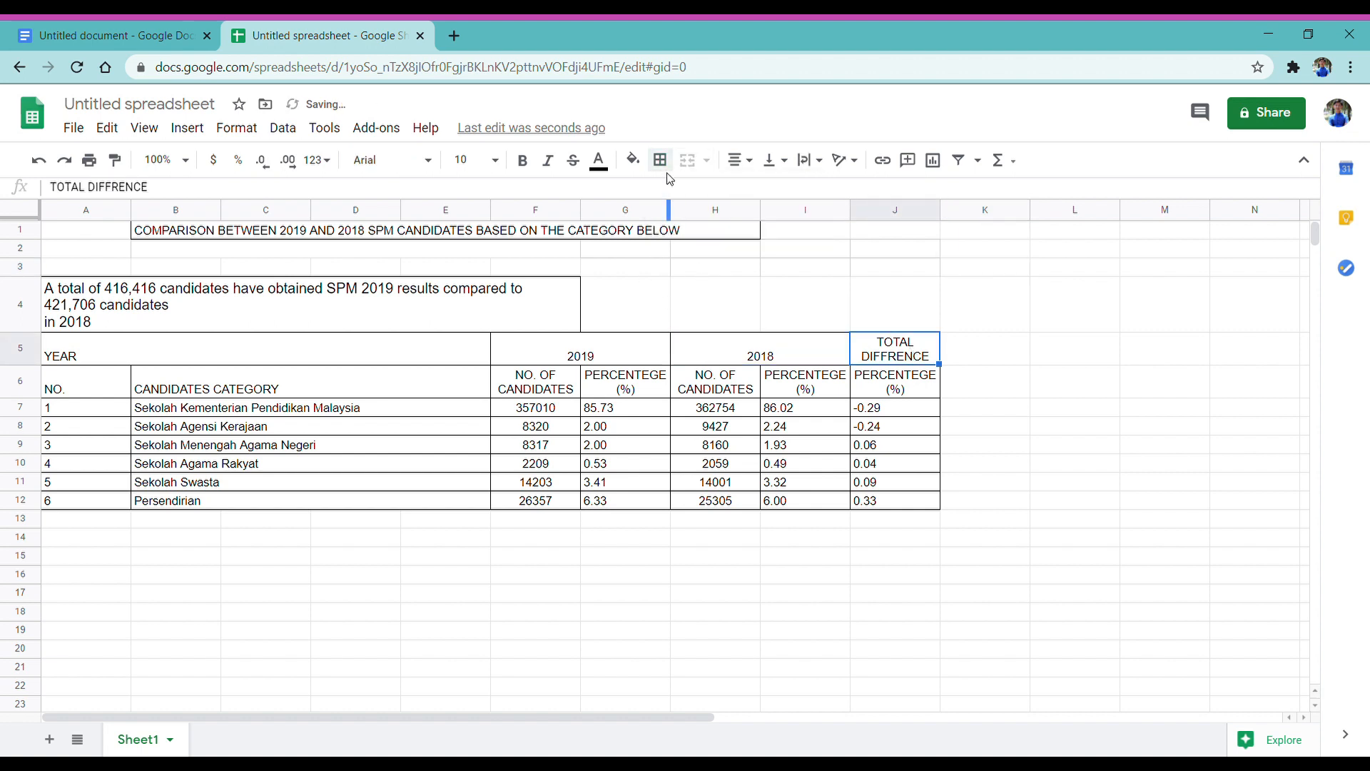
click(660, 160)
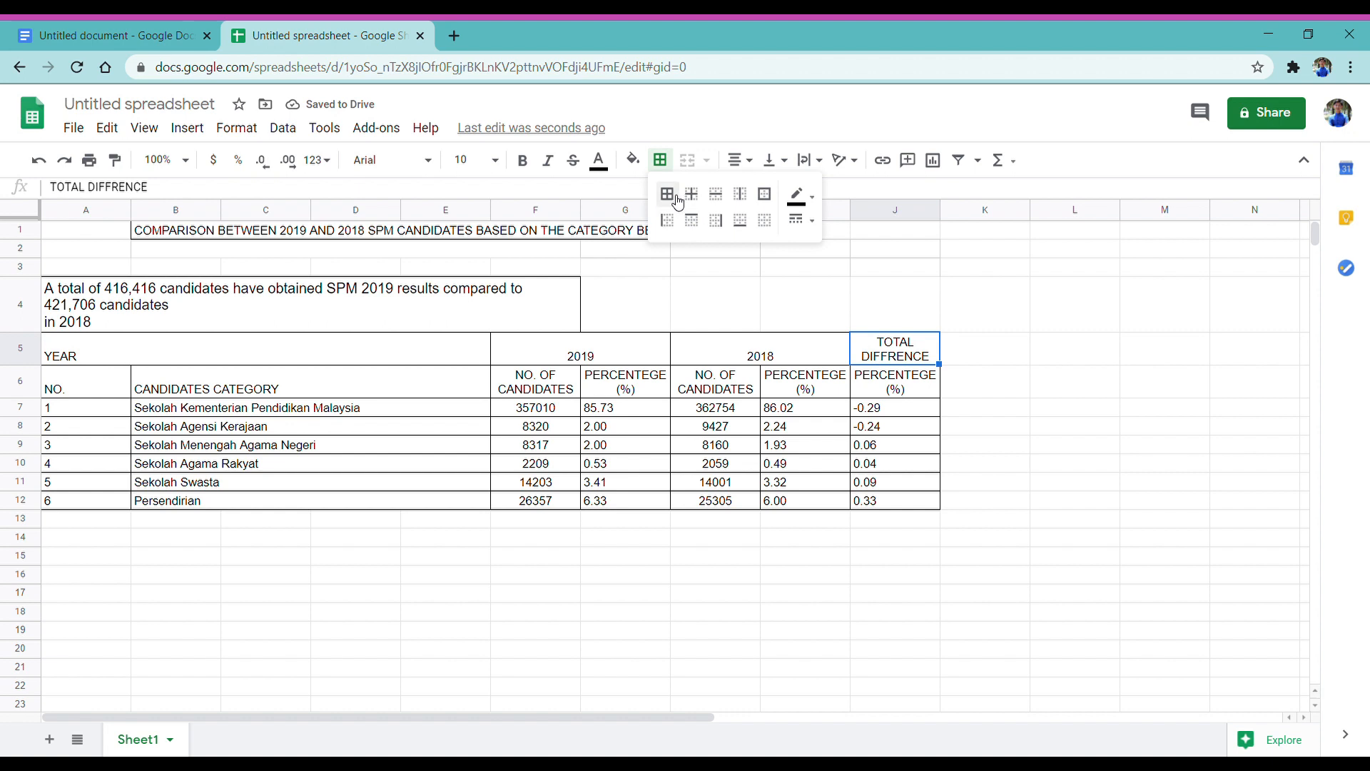
click(690, 222)
click(1070, 350)
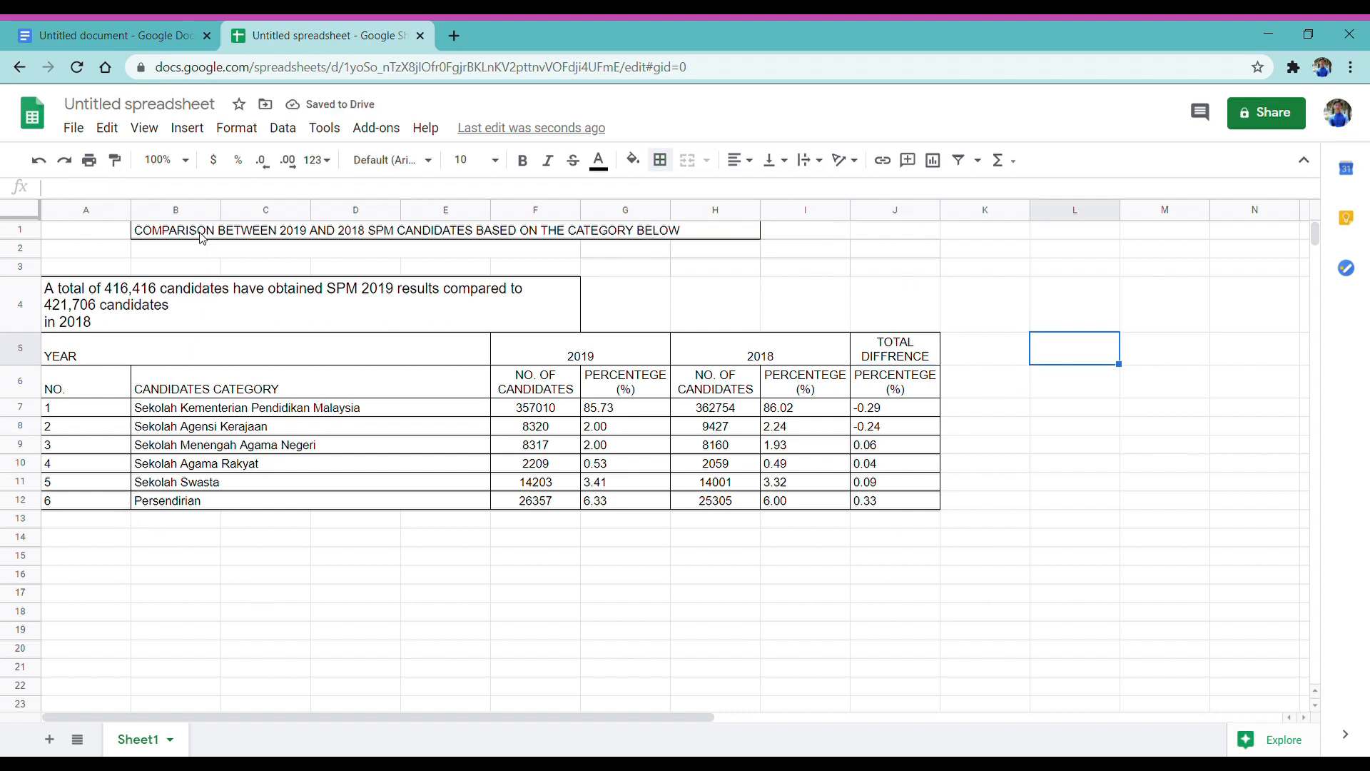
Try a yellow fill on the range A1:H4 and undo it.
drag(204, 234, 703, 279)
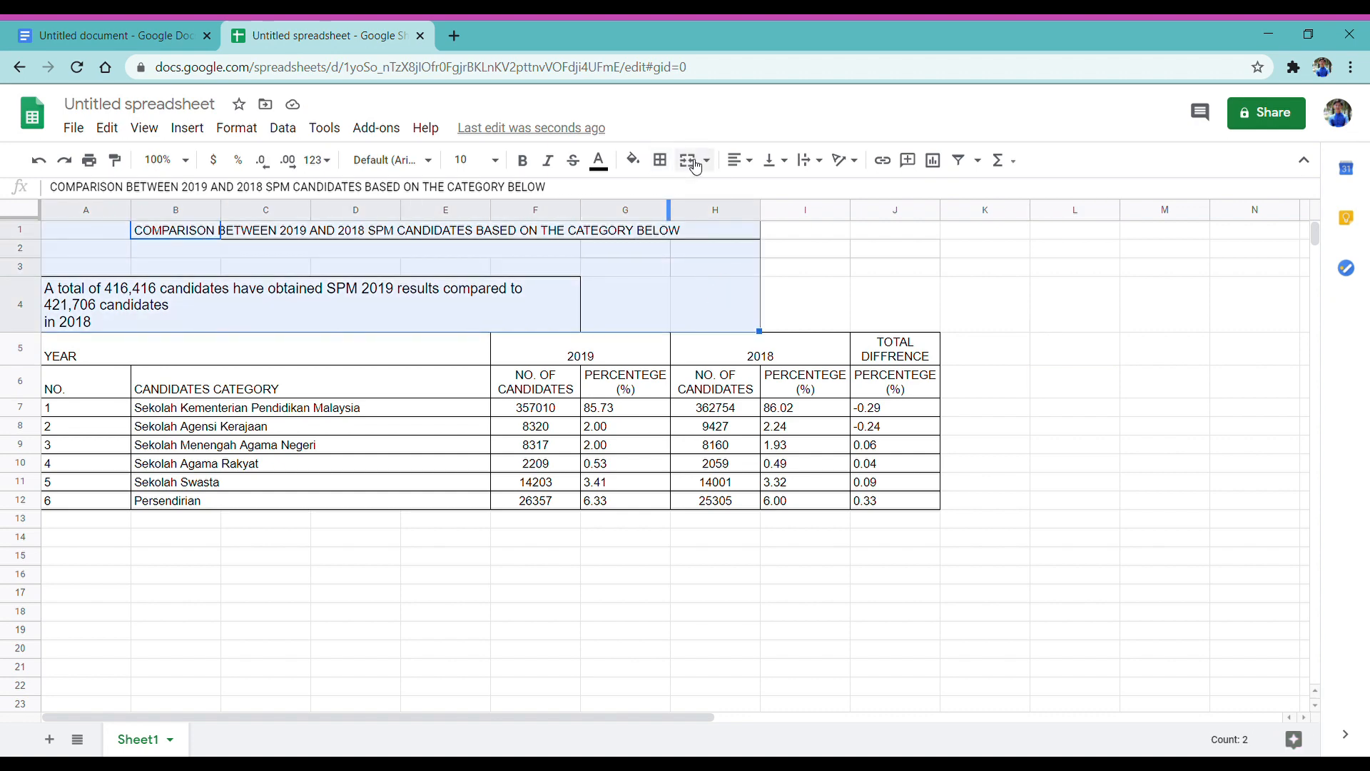
click(633, 160)
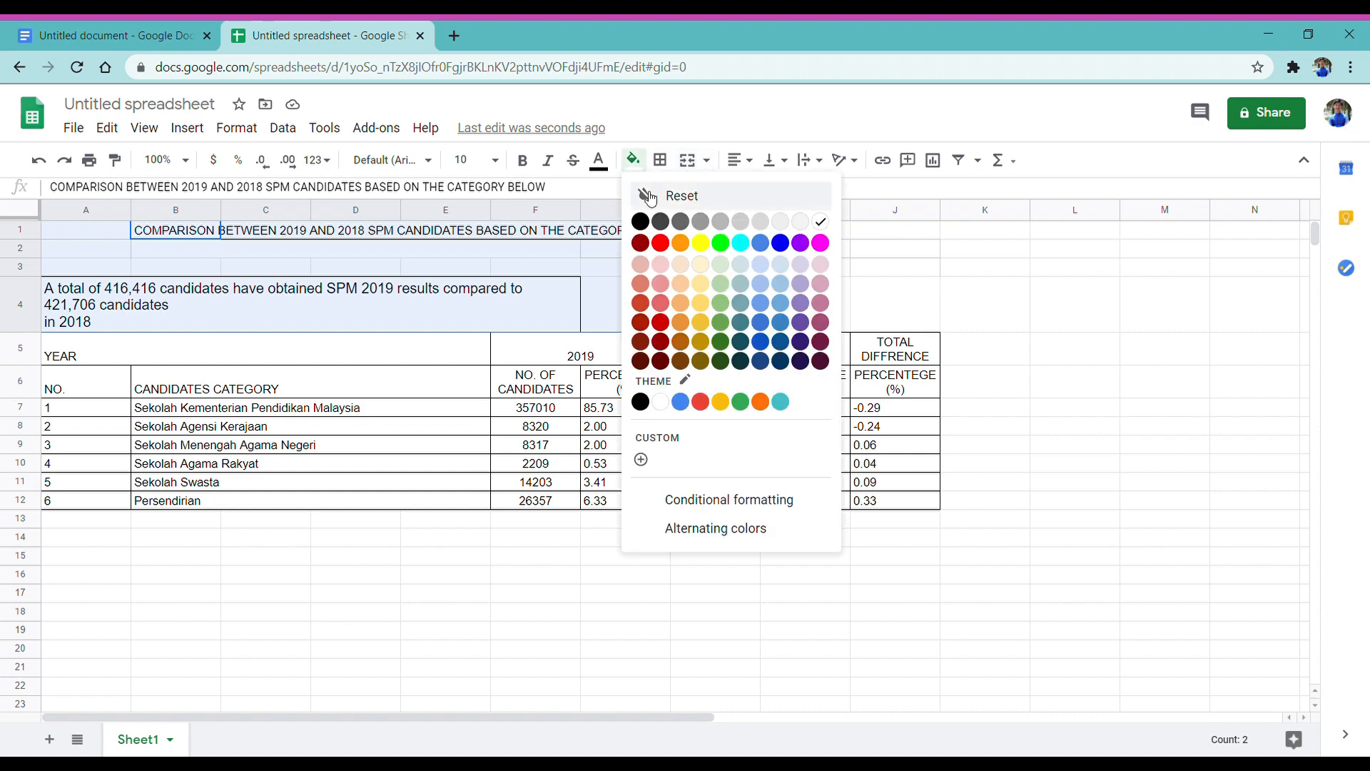
click(702, 244)
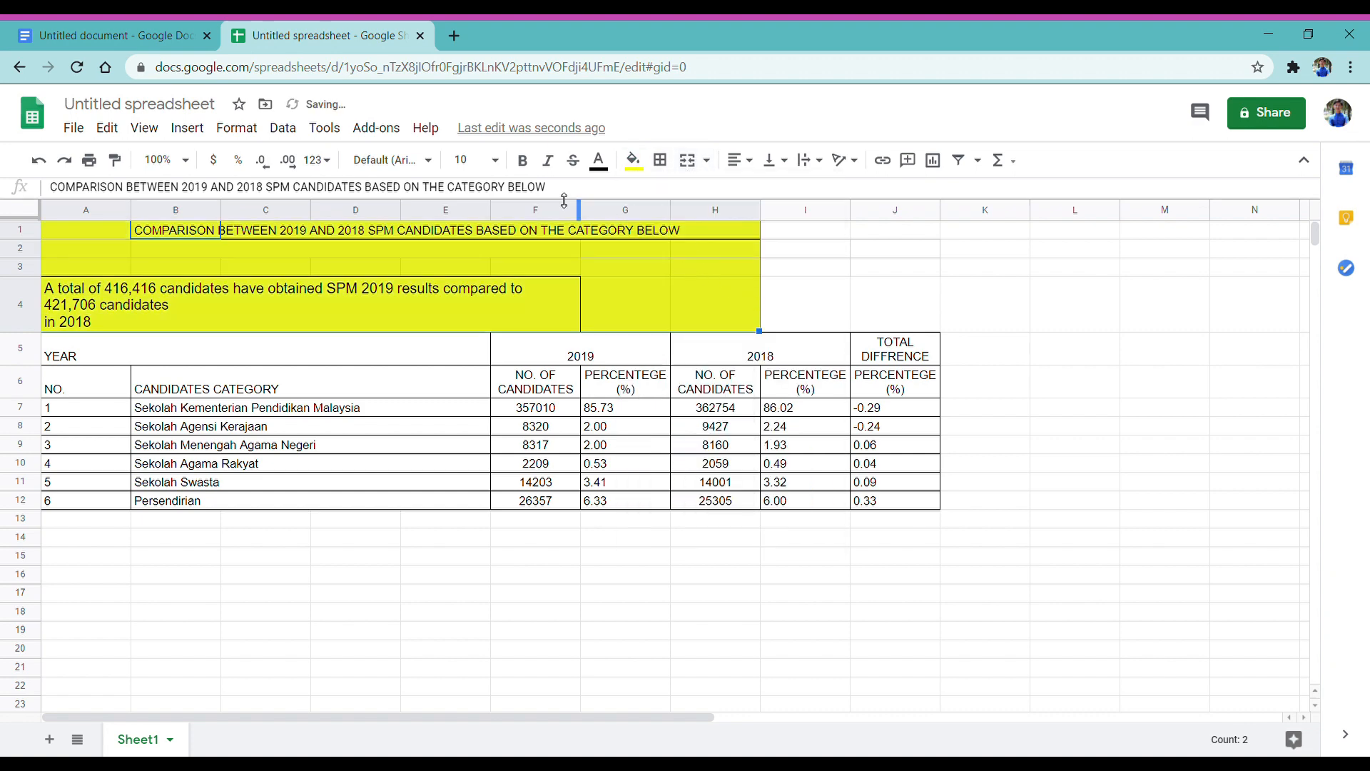
click(39, 162)
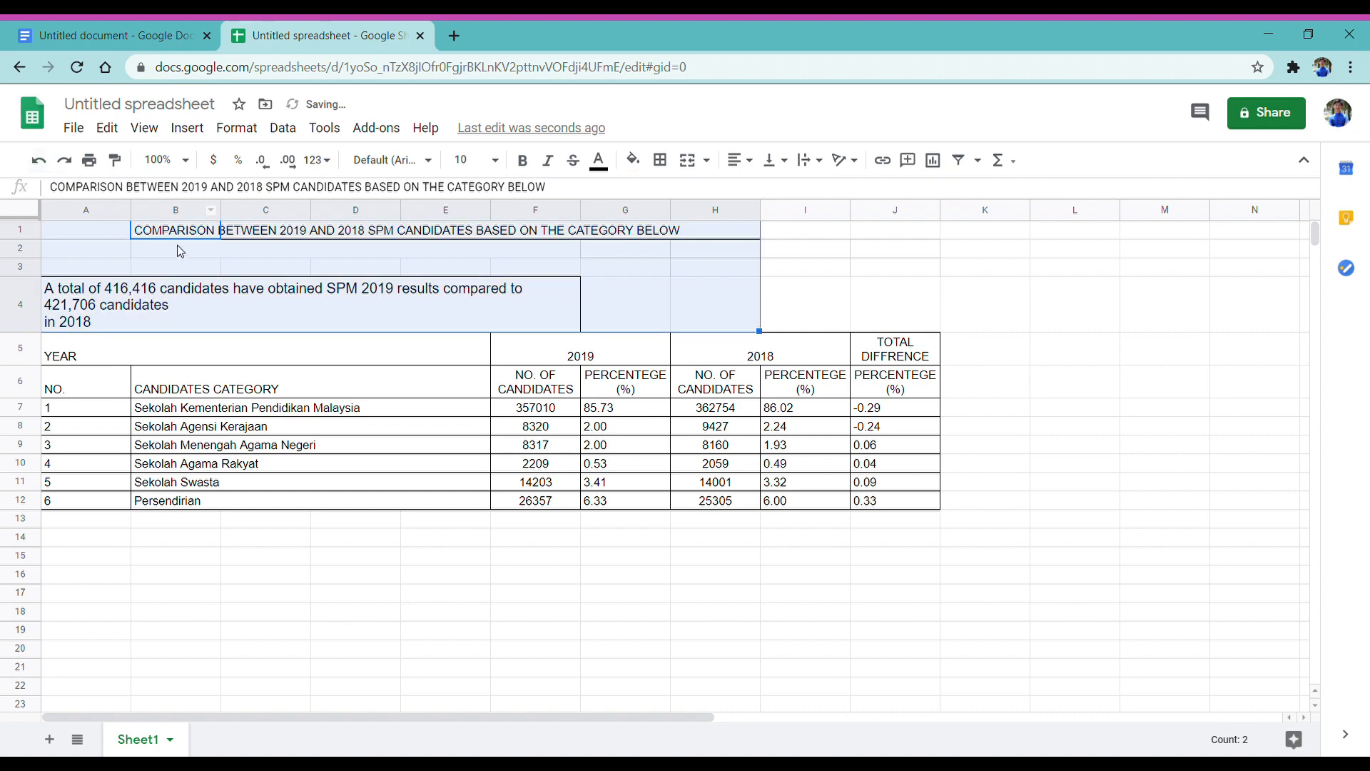
Fill the comparison title cells B1:H1 in row 1 with yellow.
drag(163, 233, 705, 230)
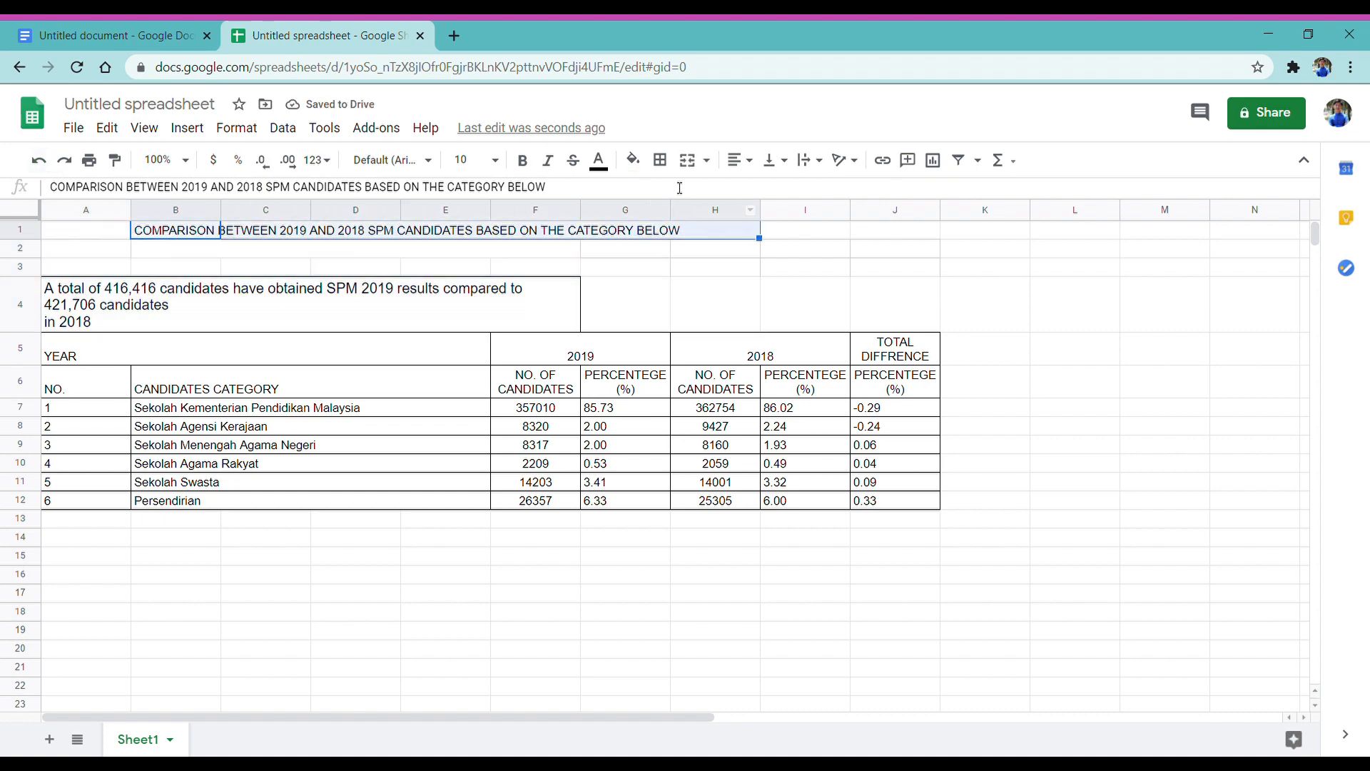
click(646, 165)
click(701, 244)
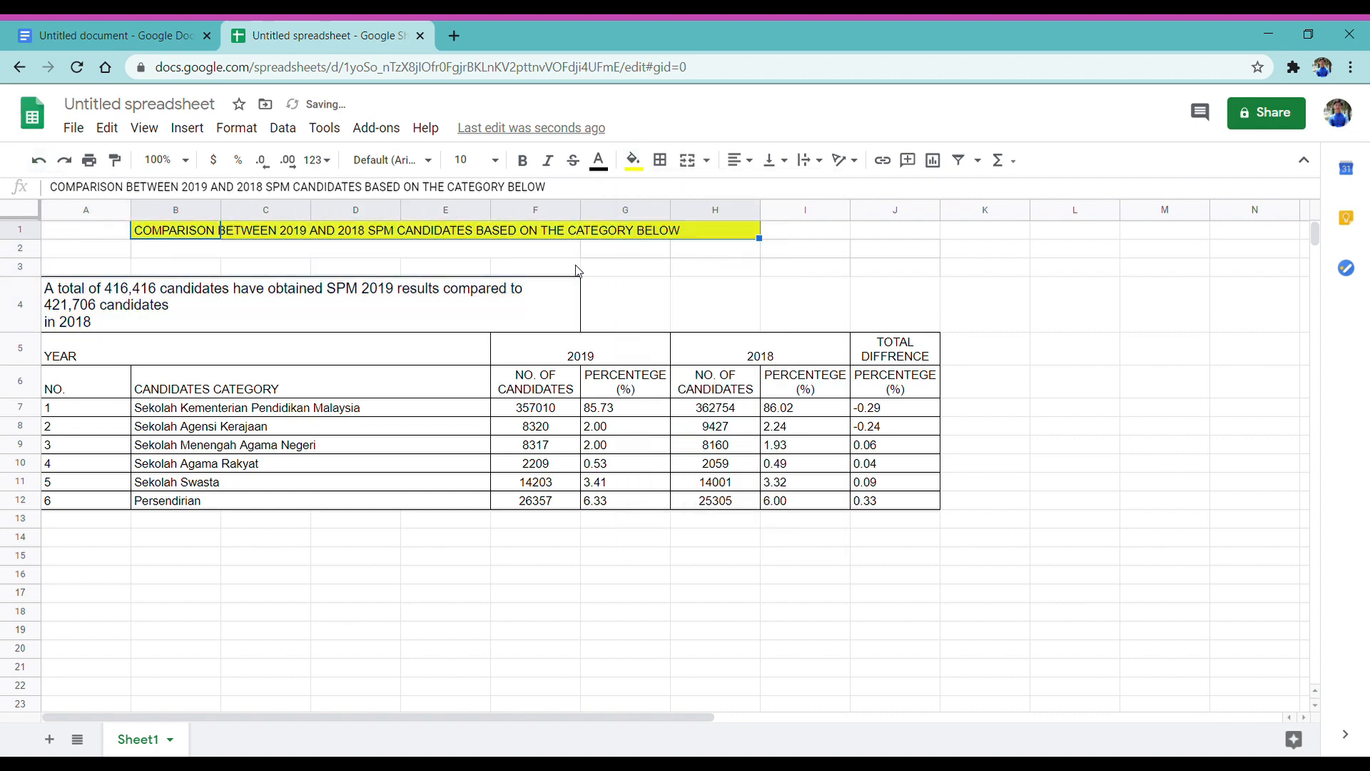
Fill the merged candidate totals note in row 4 with yellow.
click(373, 320)
click(632, 160)
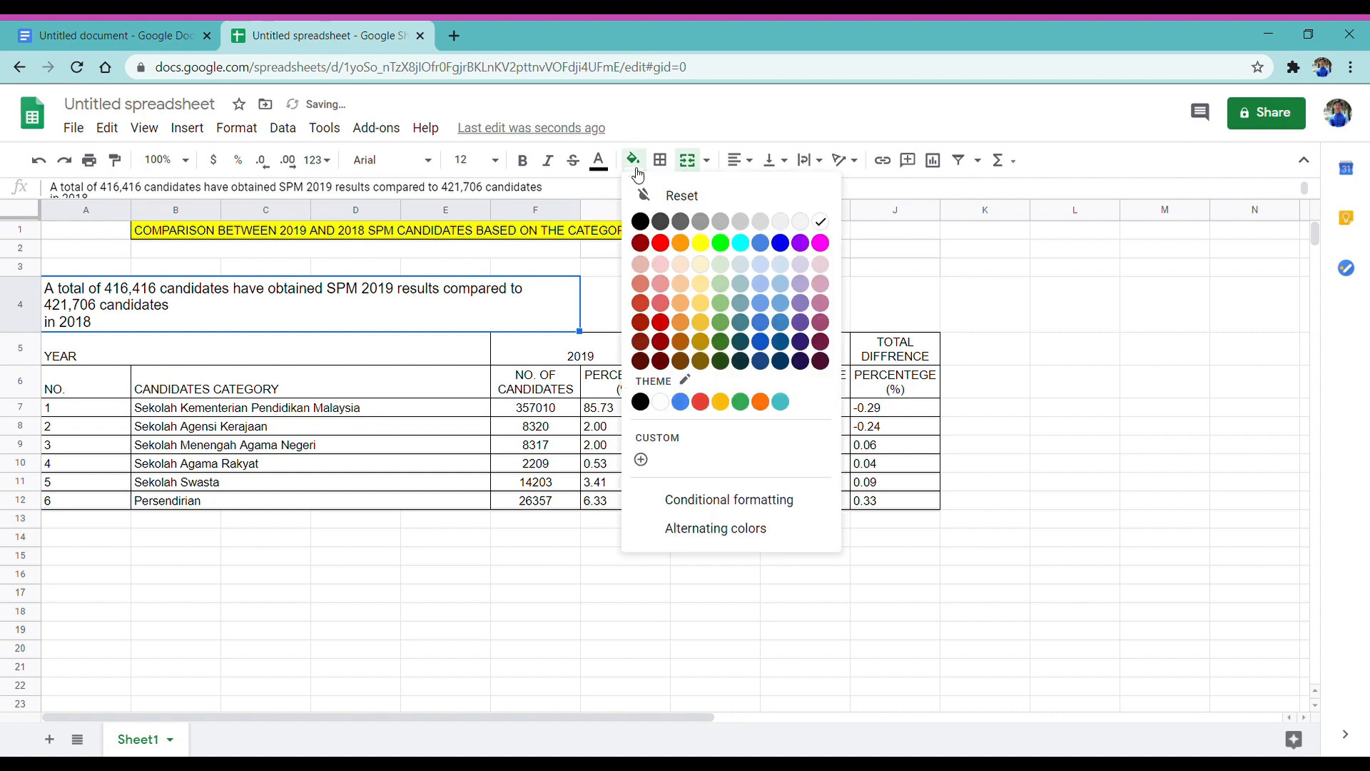
click(700, 243)
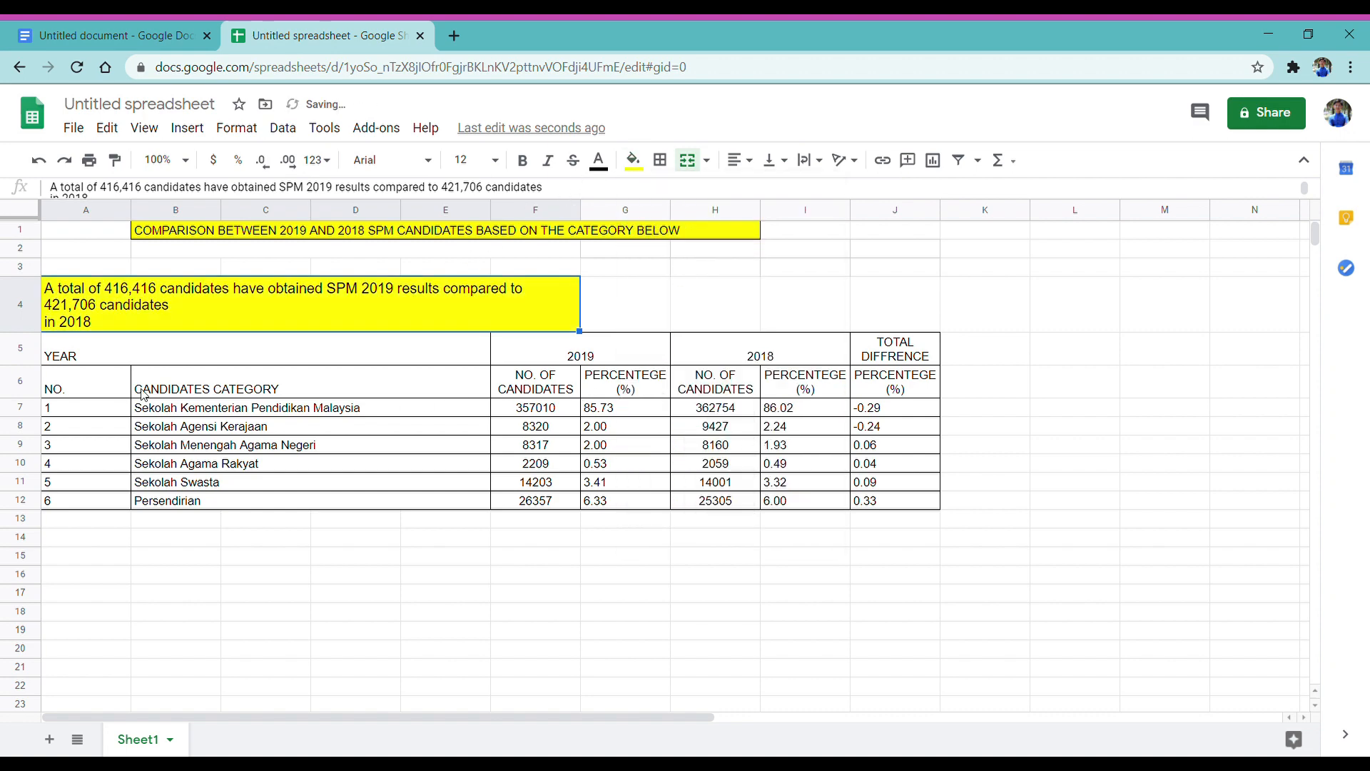
Fill the table's header cells A5:J6 with medium blue.
drag(126, 355, 893, 391)
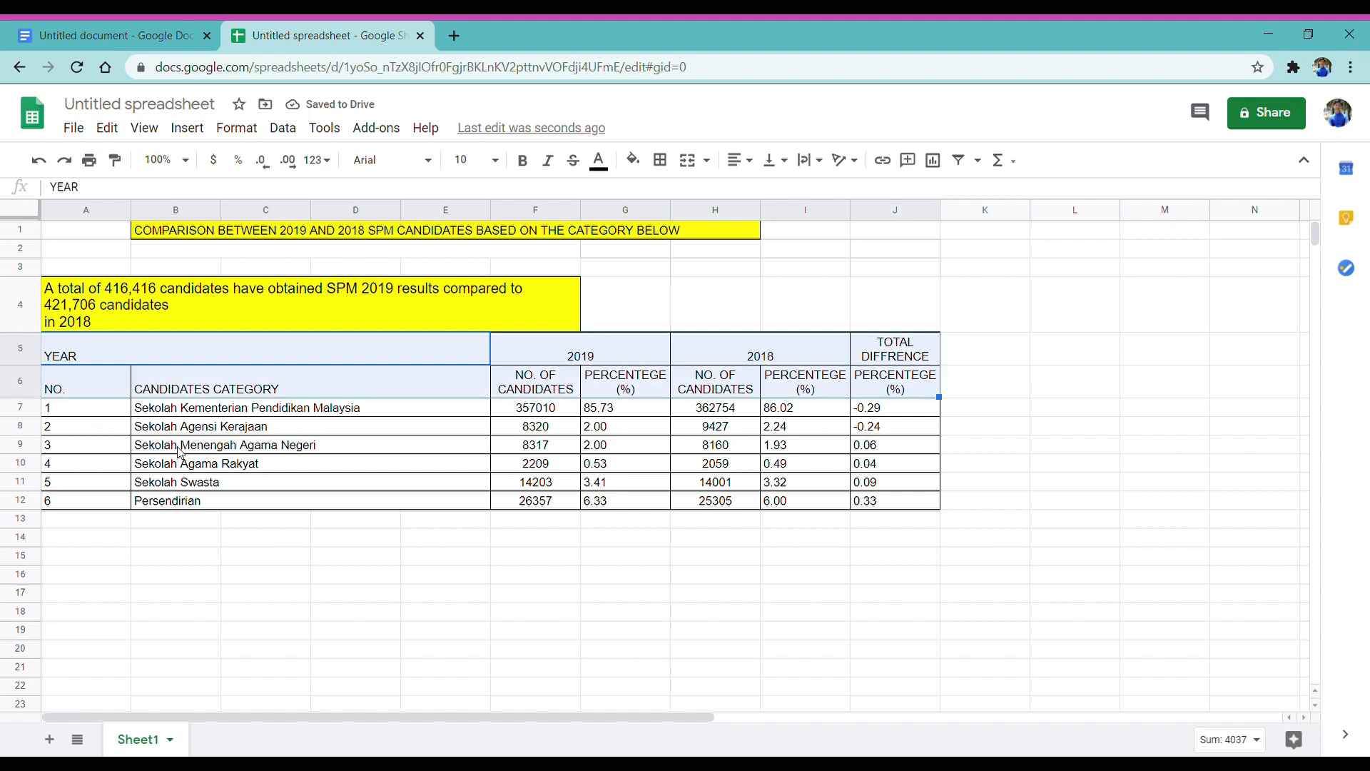
click(633, 159)
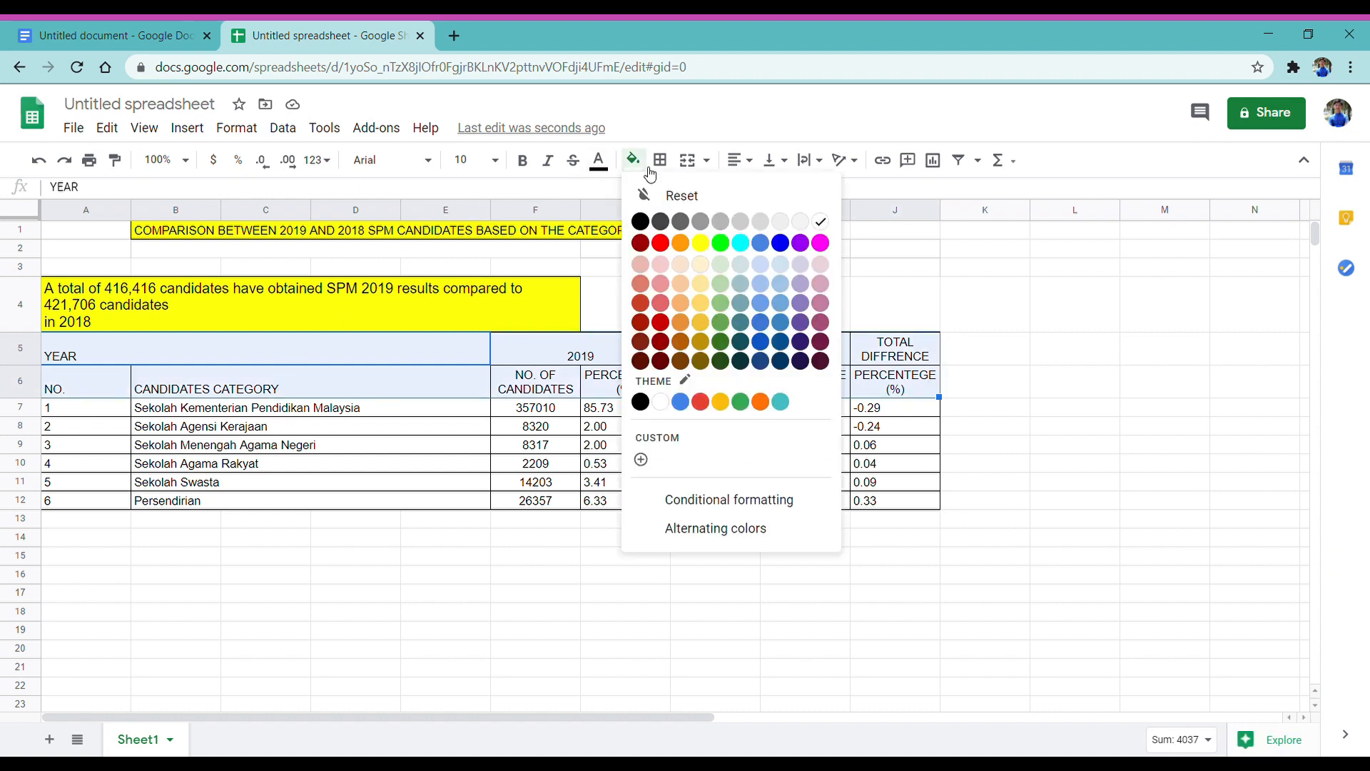
click(758, 247)
Fill the candidate category data cells A7:J12 with light blue.
drag(86, 408, 896, 499)
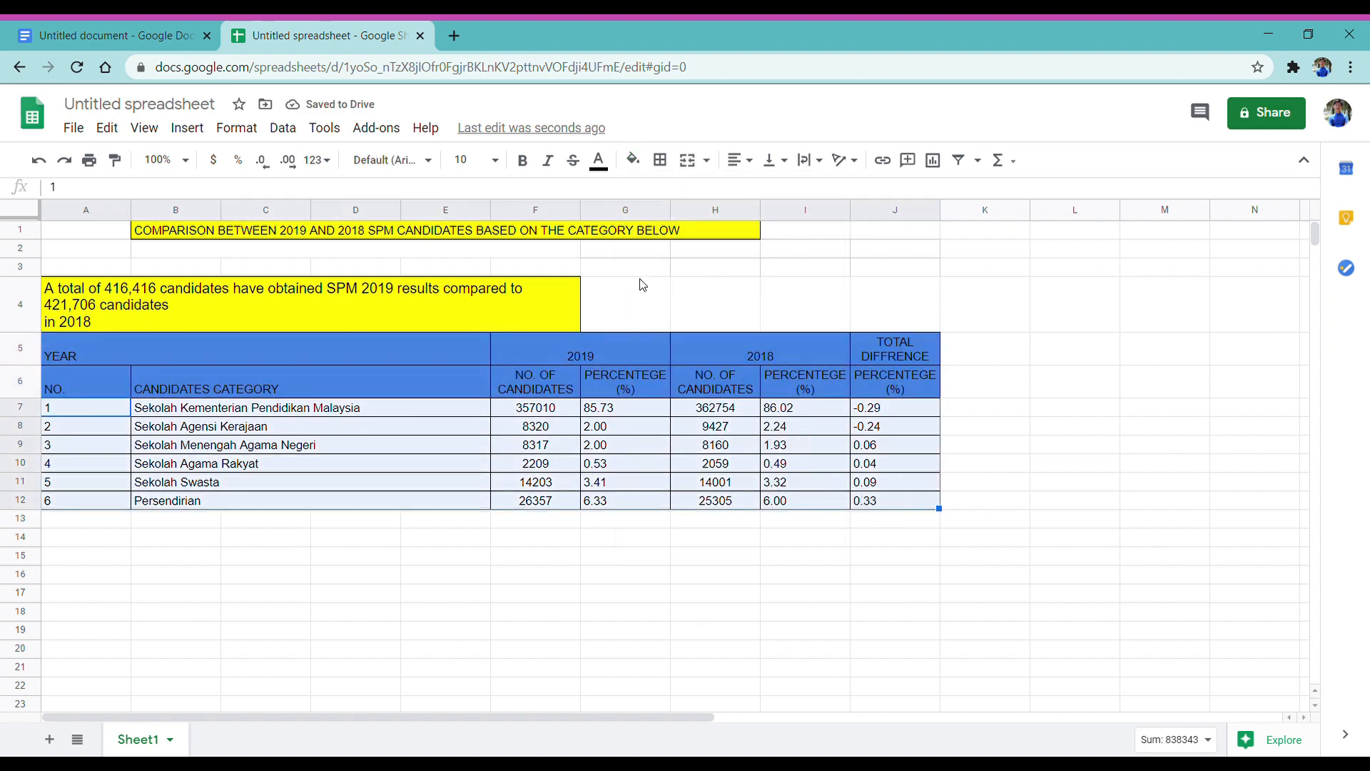
click(633, 160)
click(760, 264)
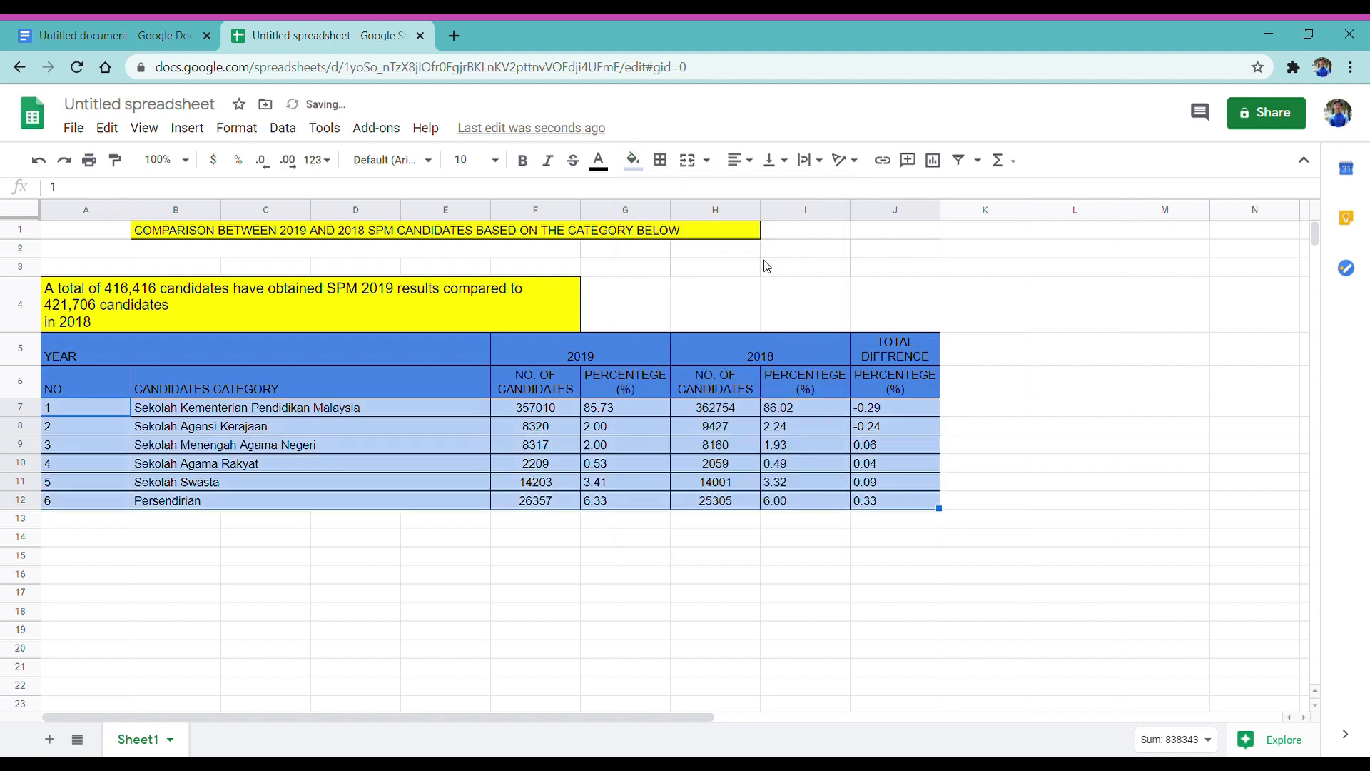
click(968, 349)
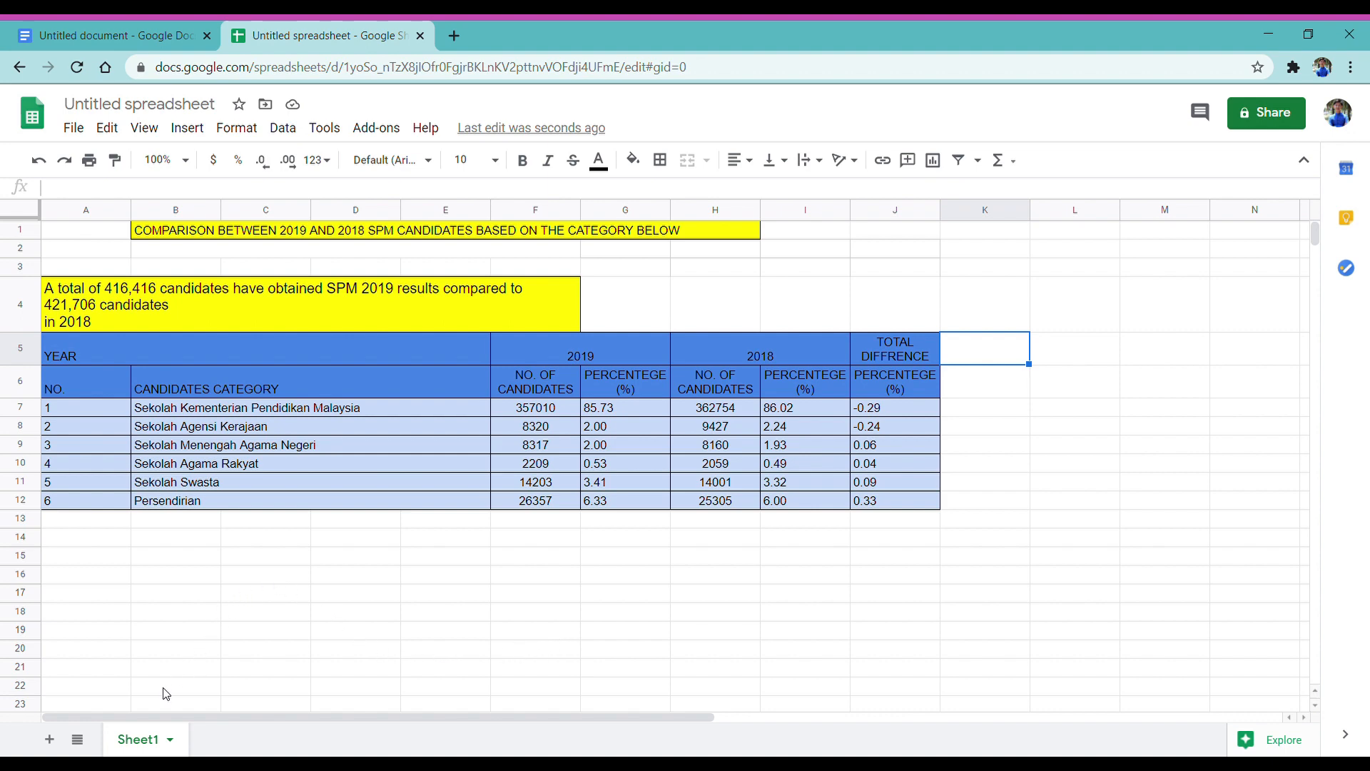
Add a second sheet to the spreadsheet and switch to it after checking Sheet1.
click(50, 739)
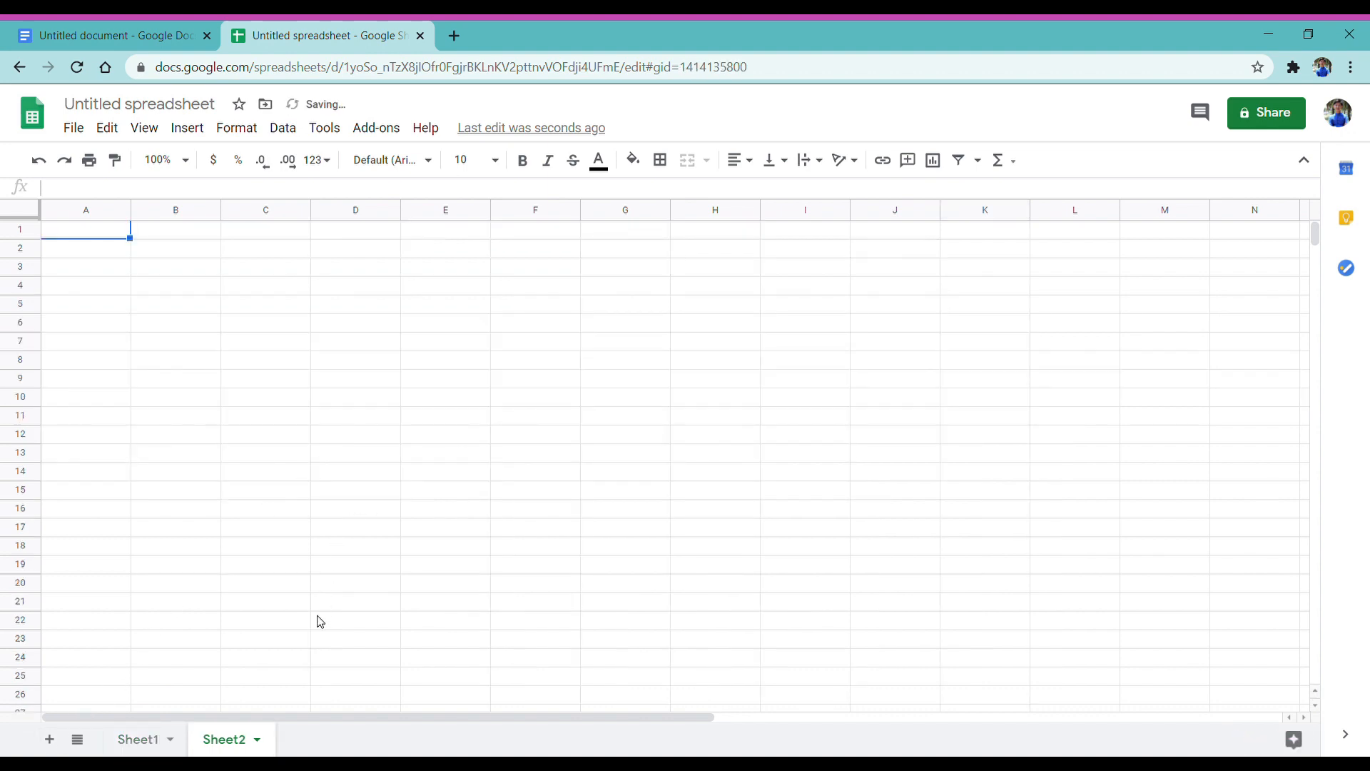
click(152, 742)
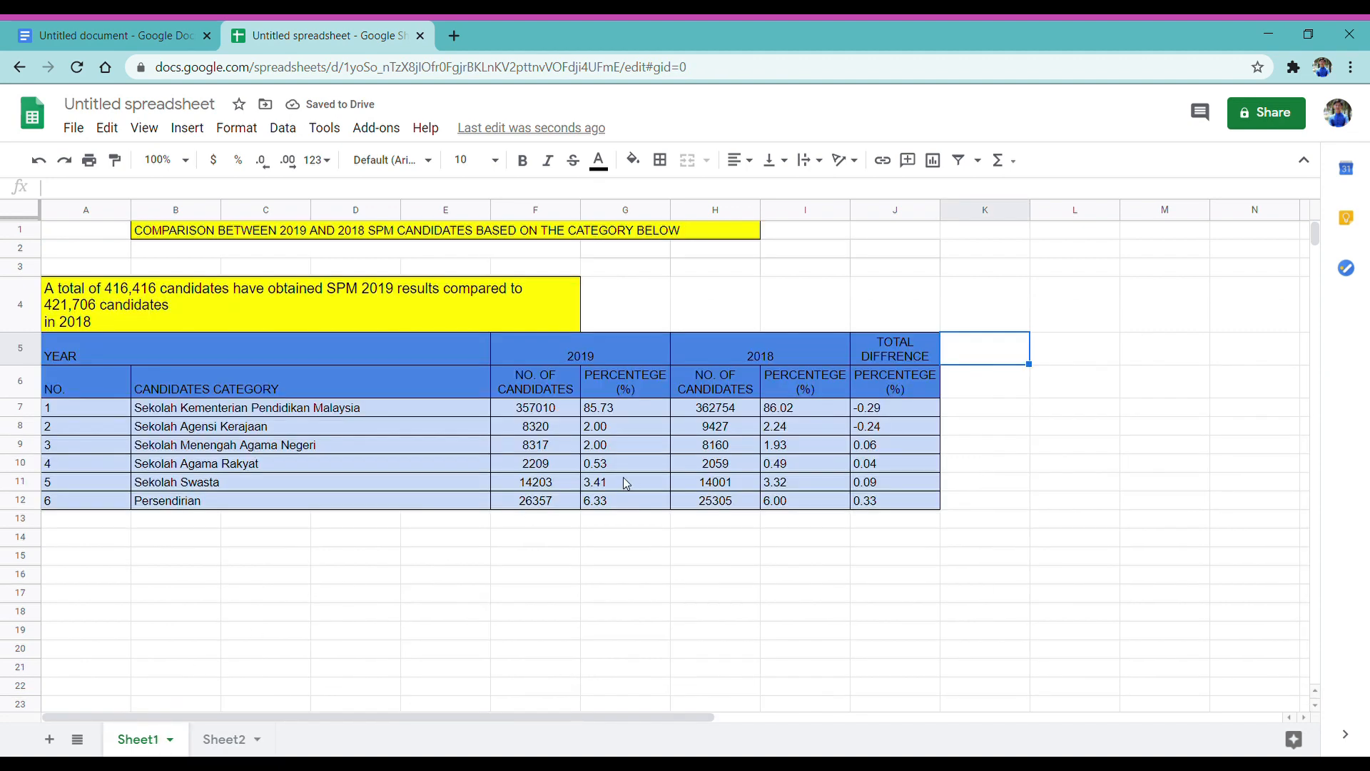
click(230, 740)
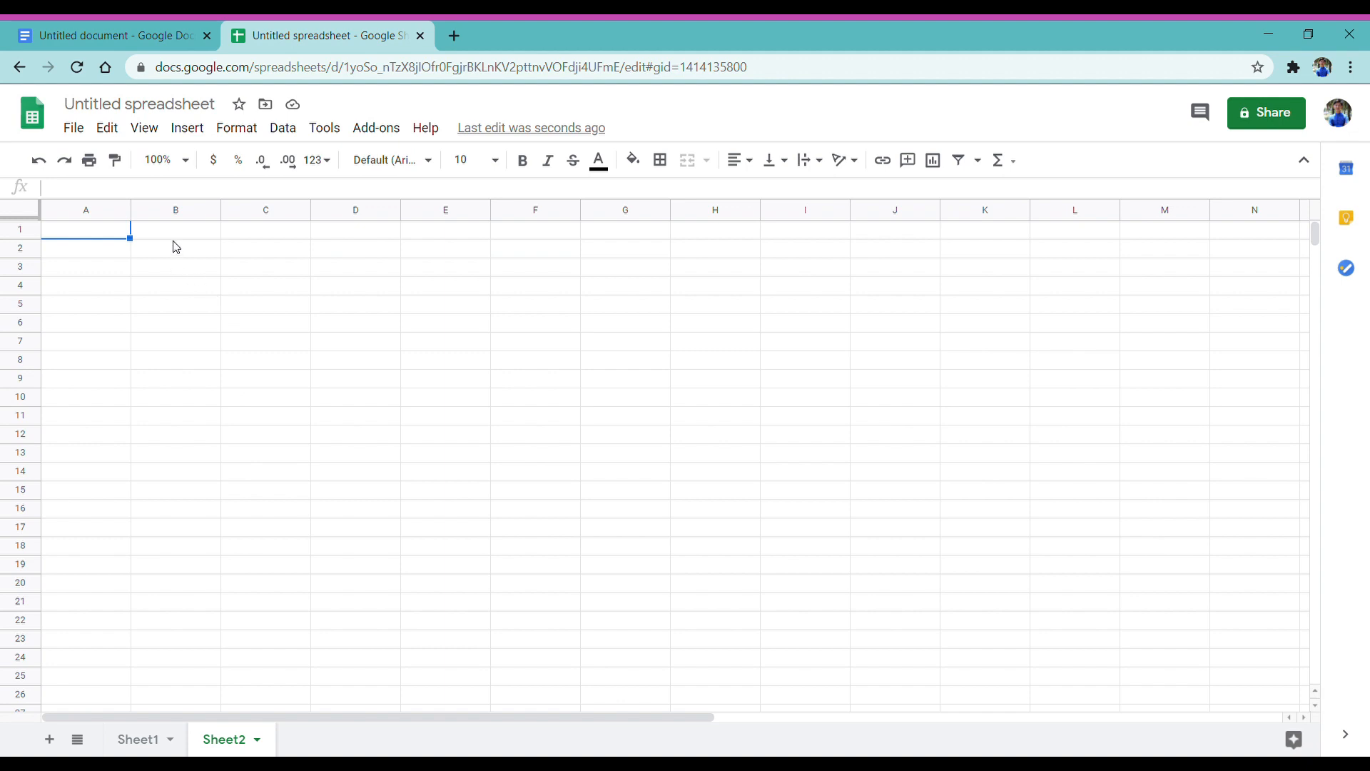
Enter the title "COMPARISON OF THE EXAMINATION RESULTS BETWEEN" followed by the two students' names in cell B1 of Sheet2.
click(174, 237)
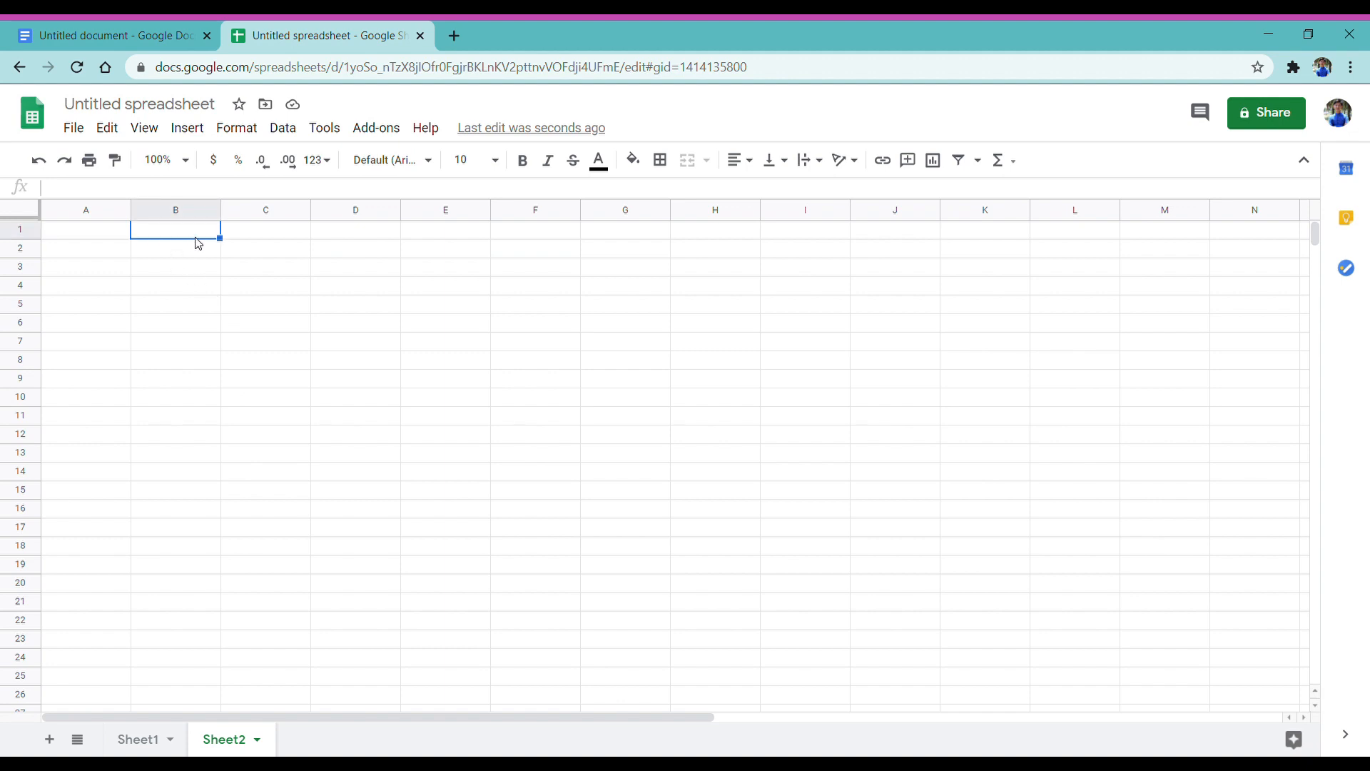
text(COMPA)
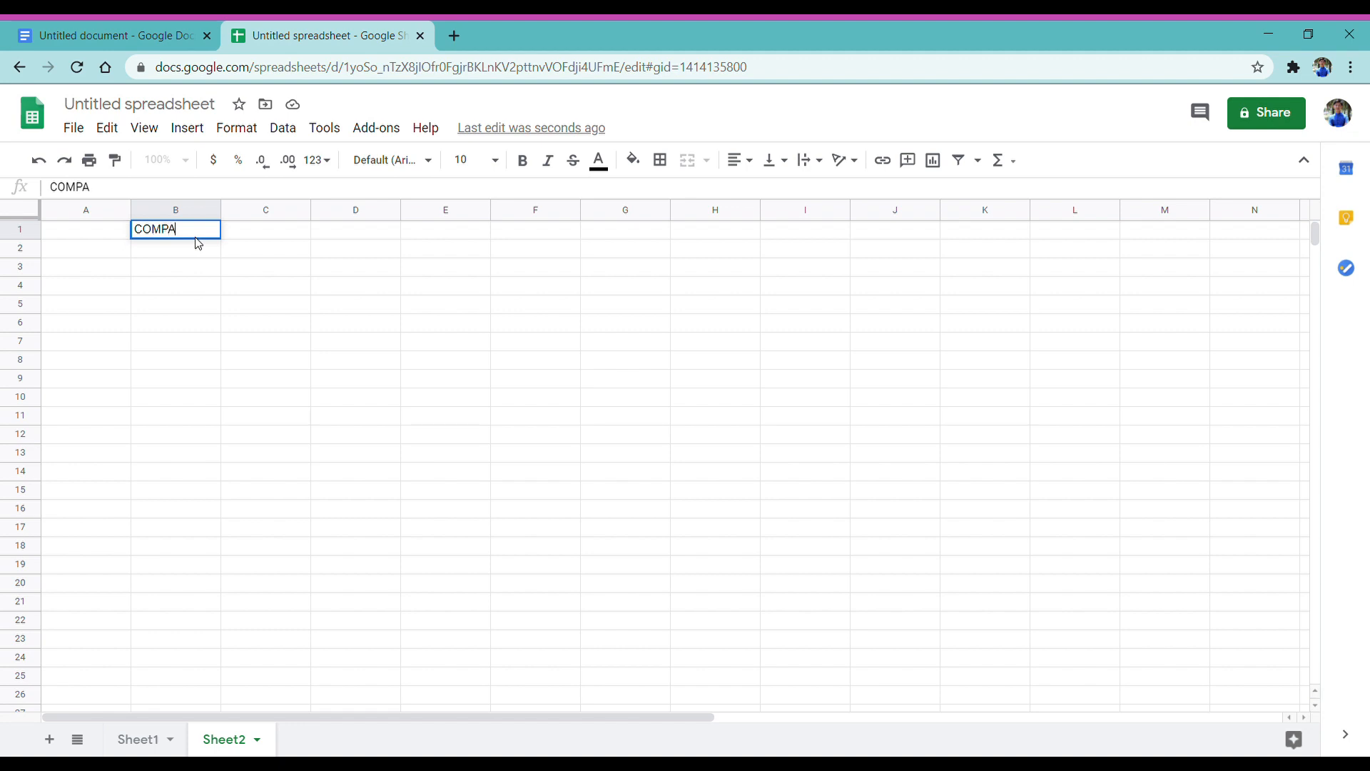
text(RIOSON BET)
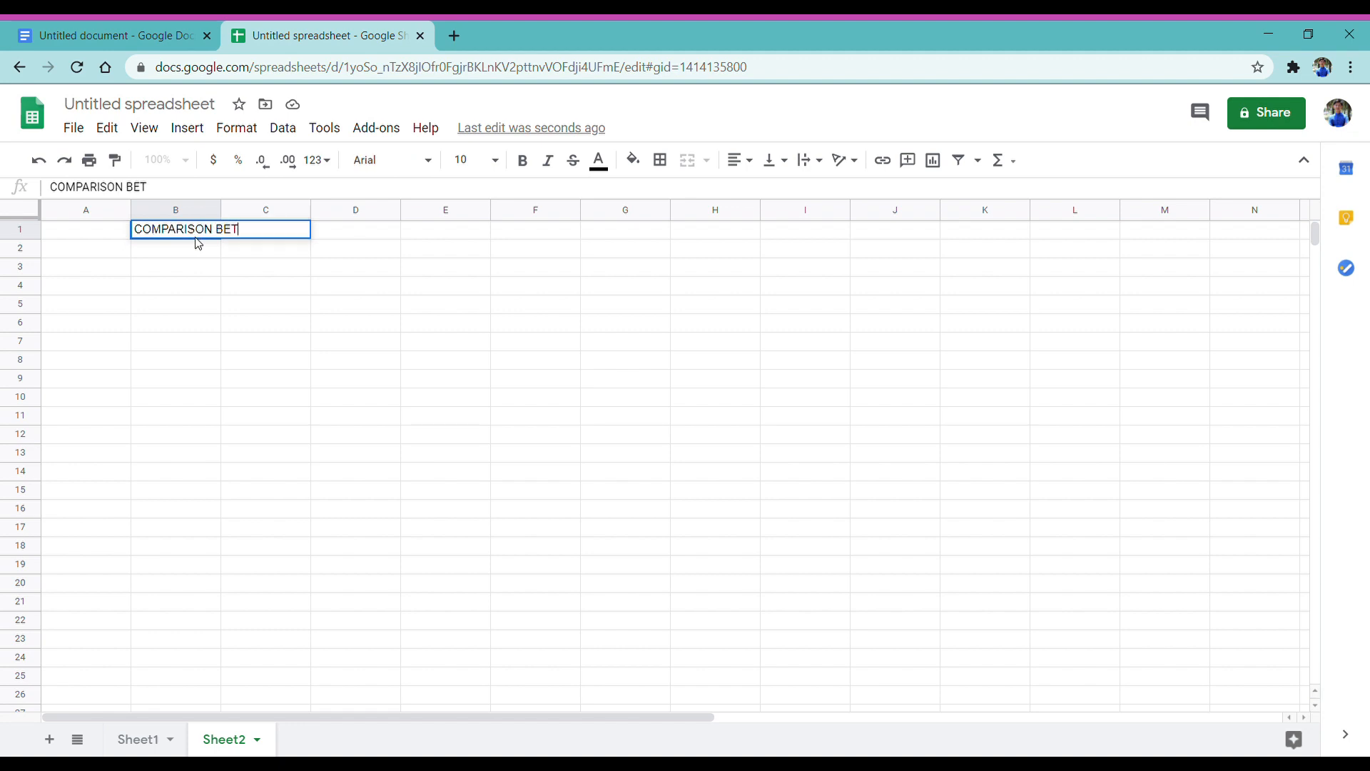
text(WEEN THE EXA)
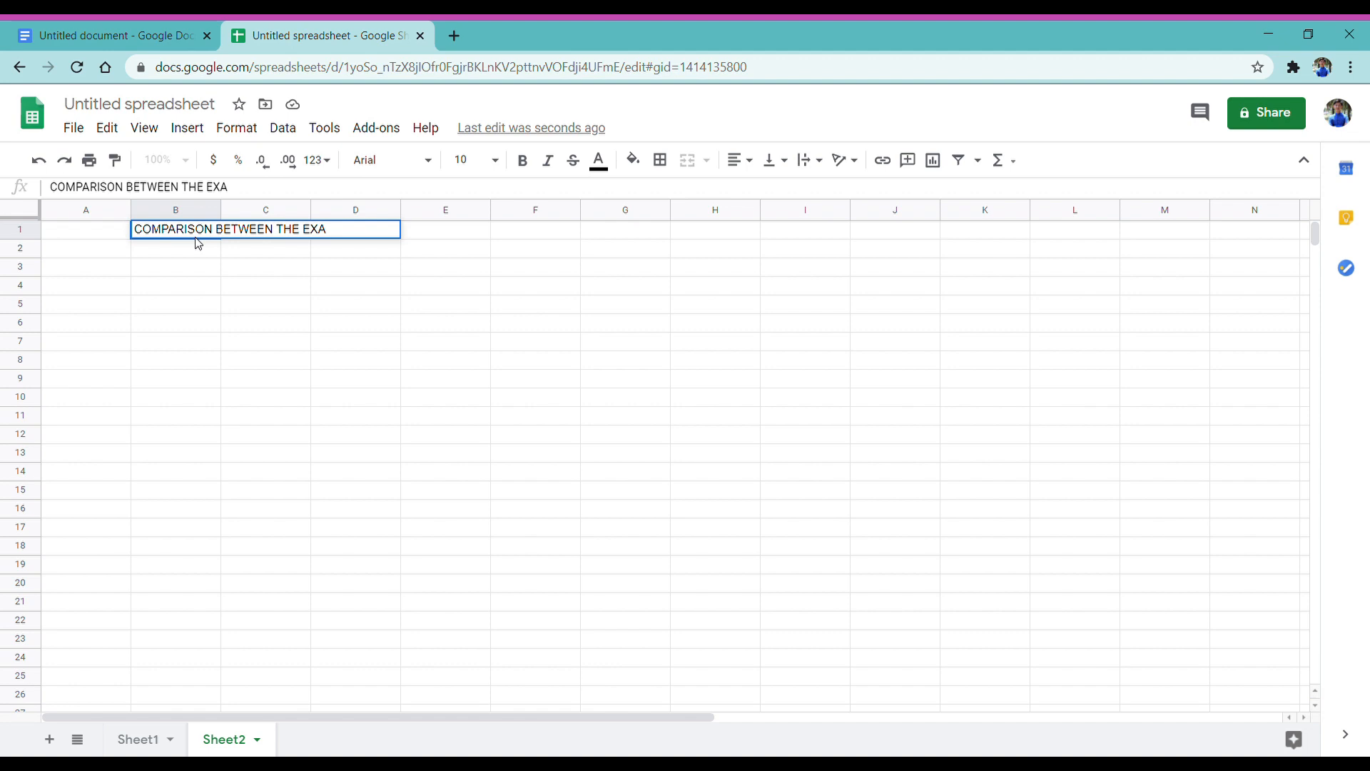
key(BackSpace)
key(BackSpace)
key(BackSpace)
key(BackSpace)
key(BackSpace)
key(BackSpace)
key(BackSpace)
key(BackSpace)
key(BackSpace)
key(BackSpace)
key(BackSpace)
key(BackSpace)
key(BackSpace)
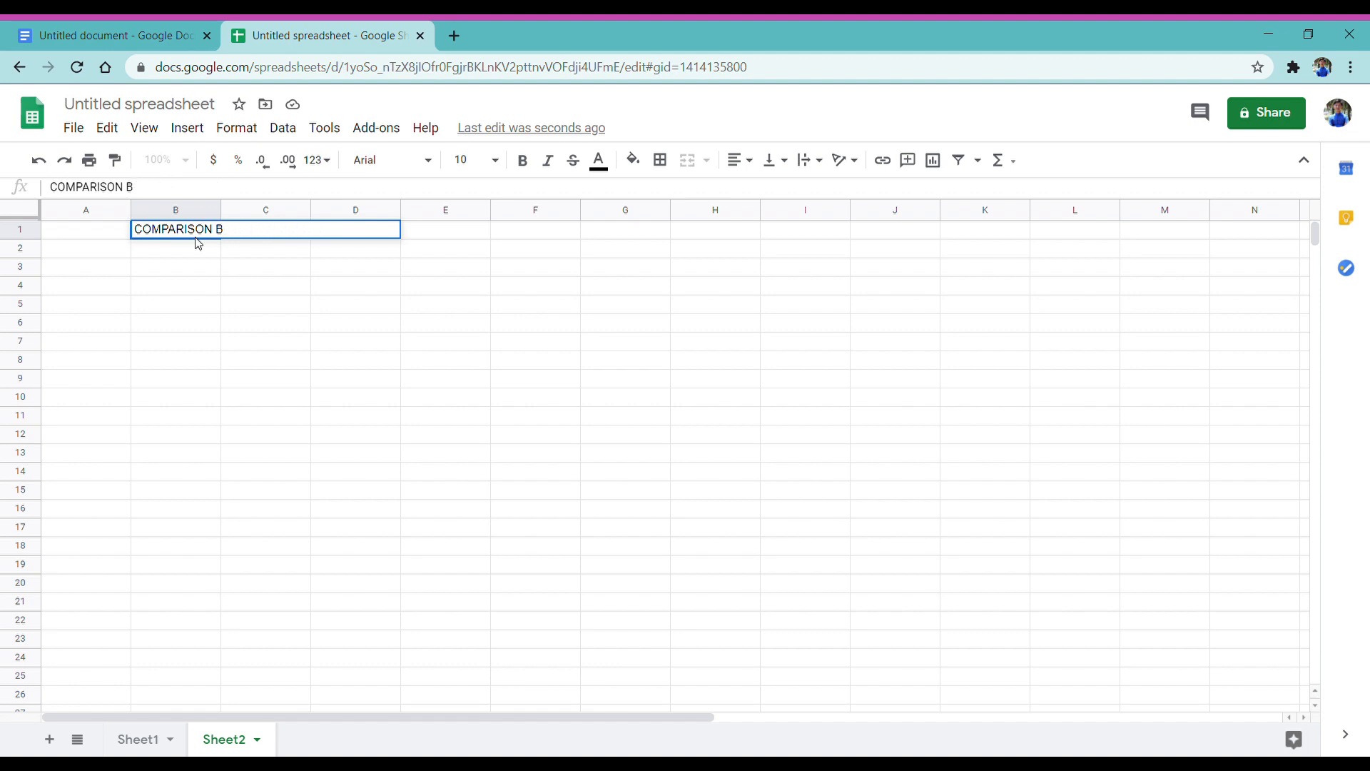
text(THE)
key(BackSpace)
key(BackSpace)
text(OF THE )
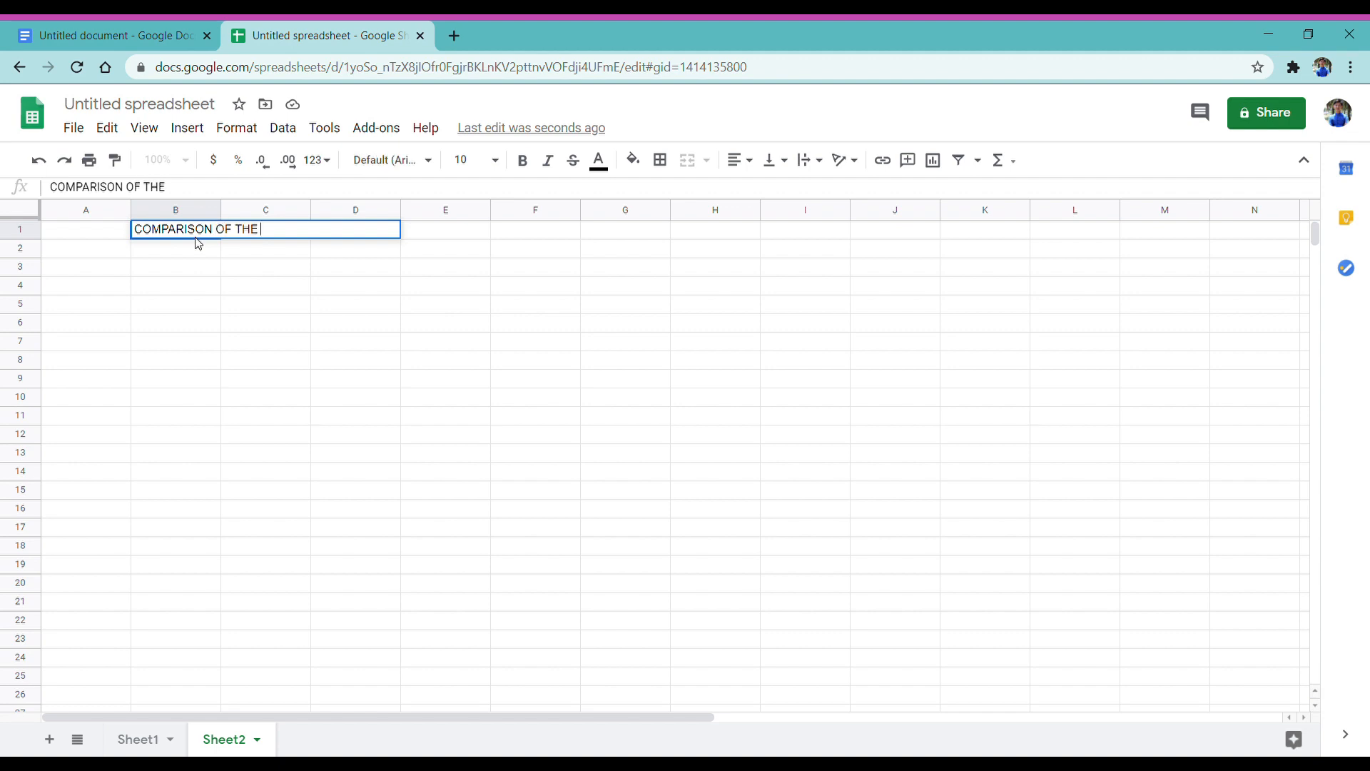
text(EXAM)
key(BackSpace)
key(BackSpace)
text(INAT)
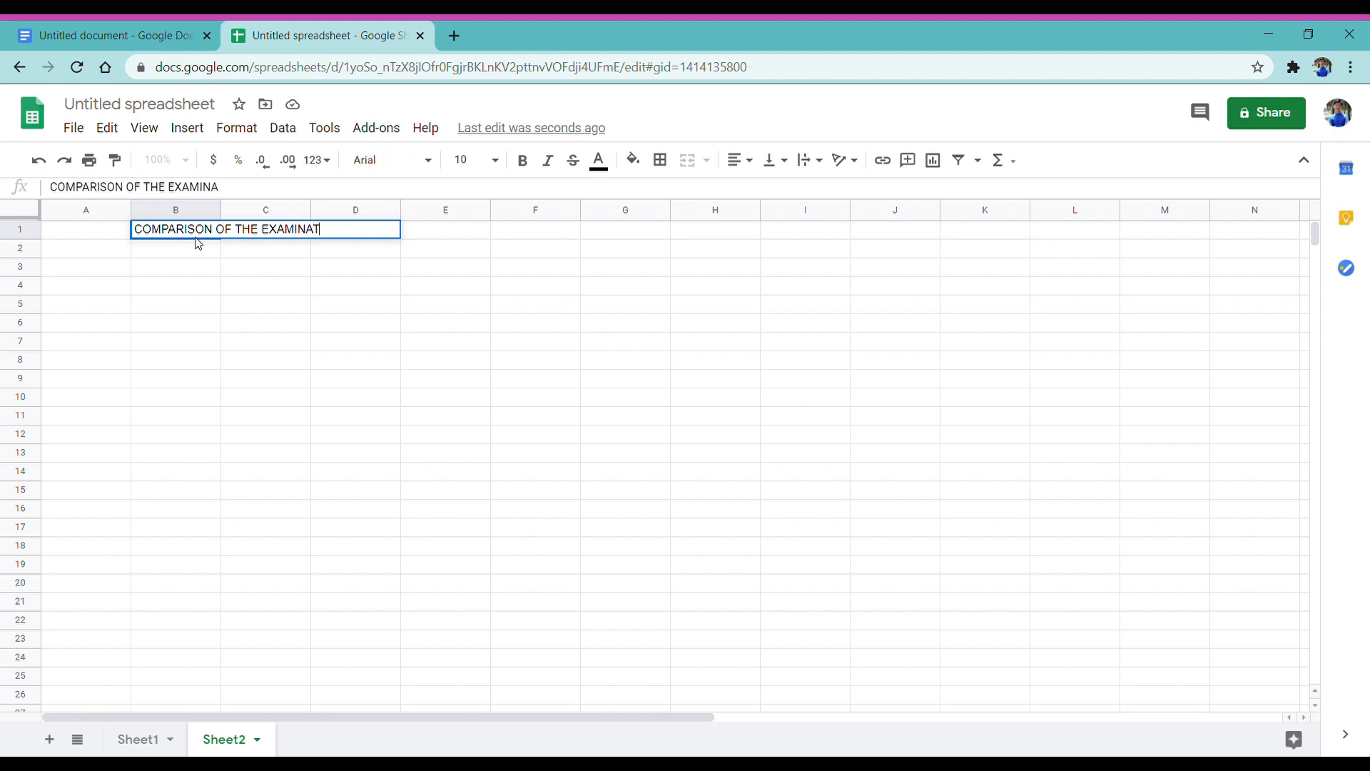
text(ION RESULTS BET)
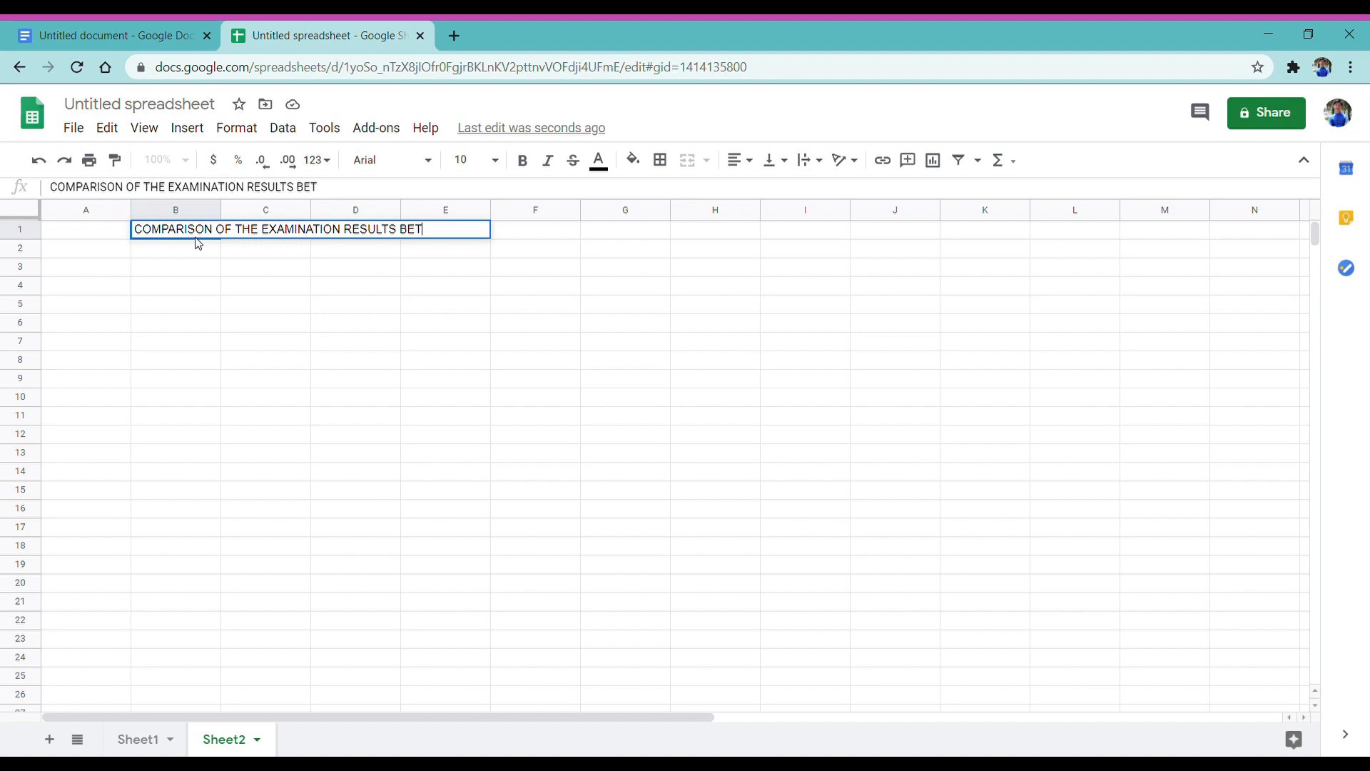
text(WEEN YASMIN AND)
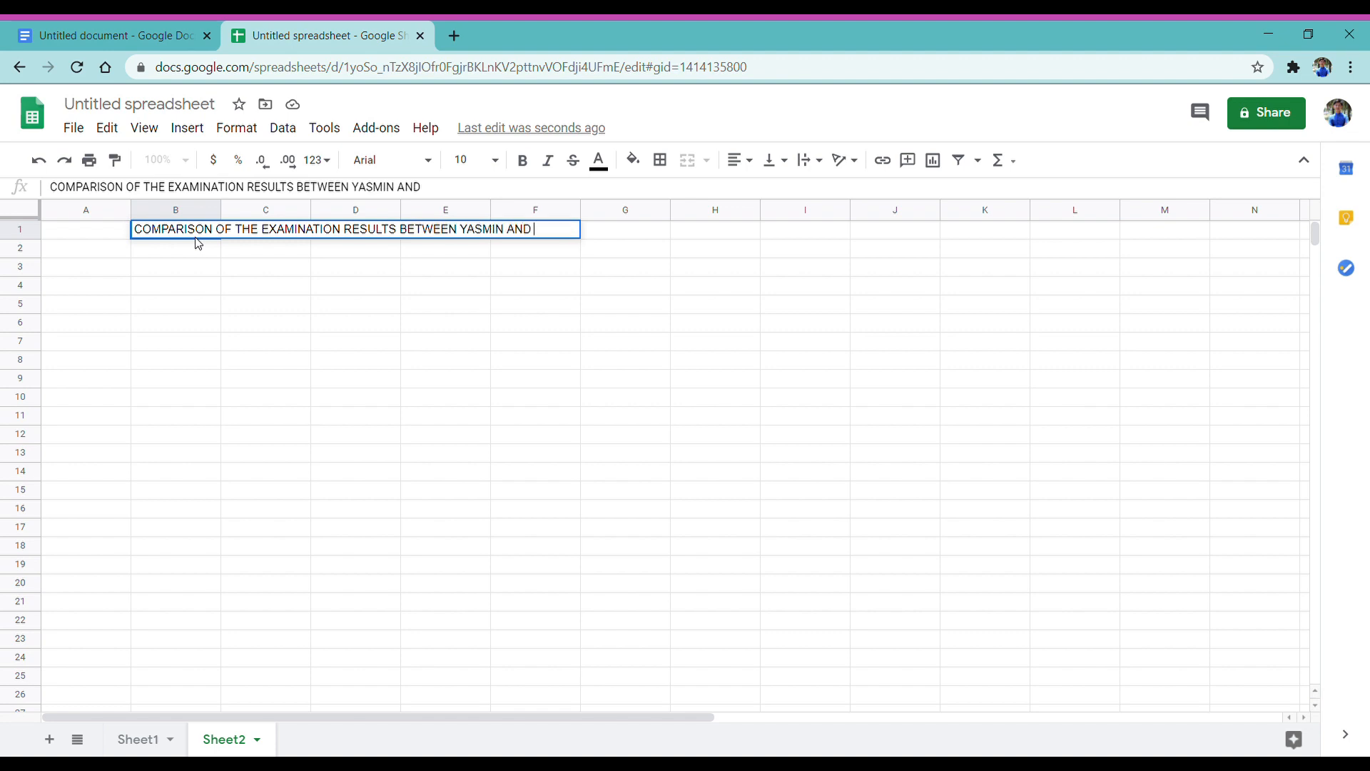
text( HAIKAL)
key(Return)
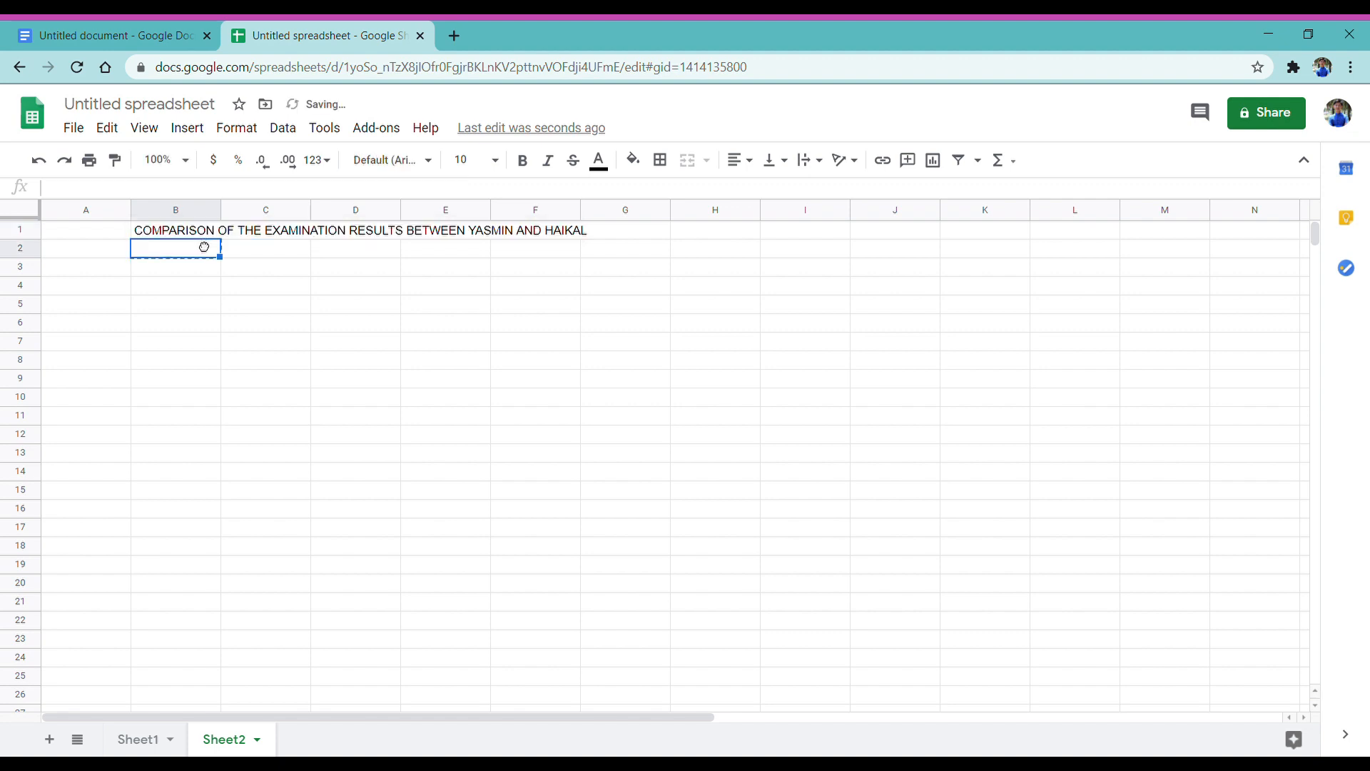
Merge the title cells B1:G1 horizontally.
drag(203, 232, 599, 227)
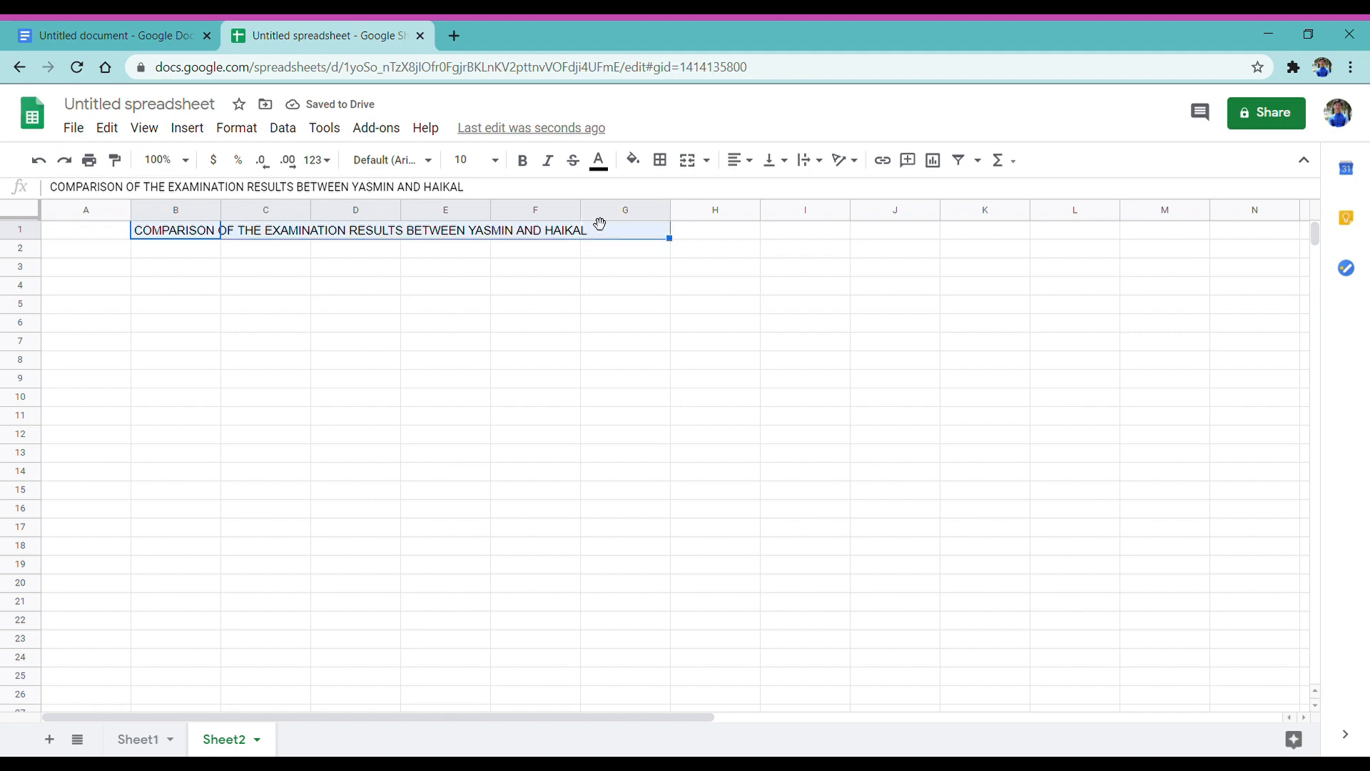
click(237, 129)
mouse_move(324, 446)
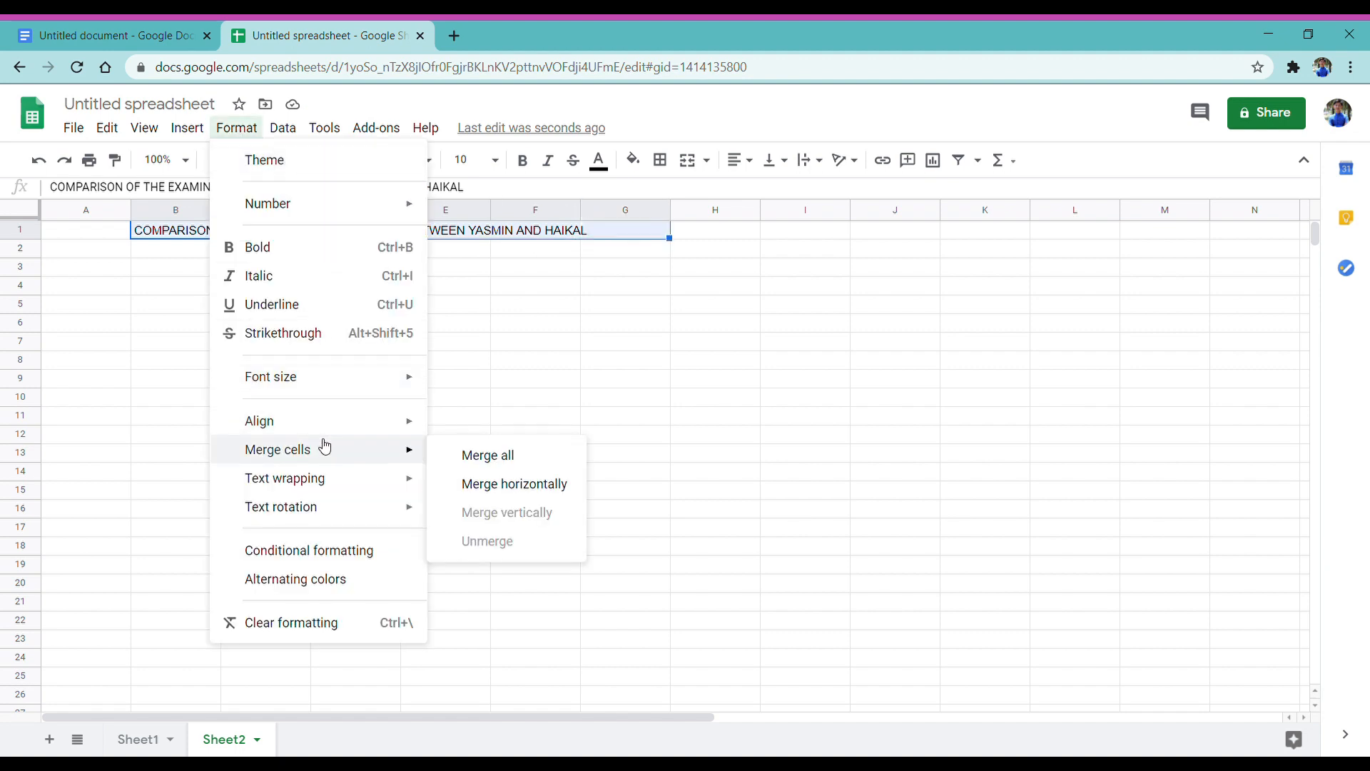
click(483, 485)
click(467, 327)
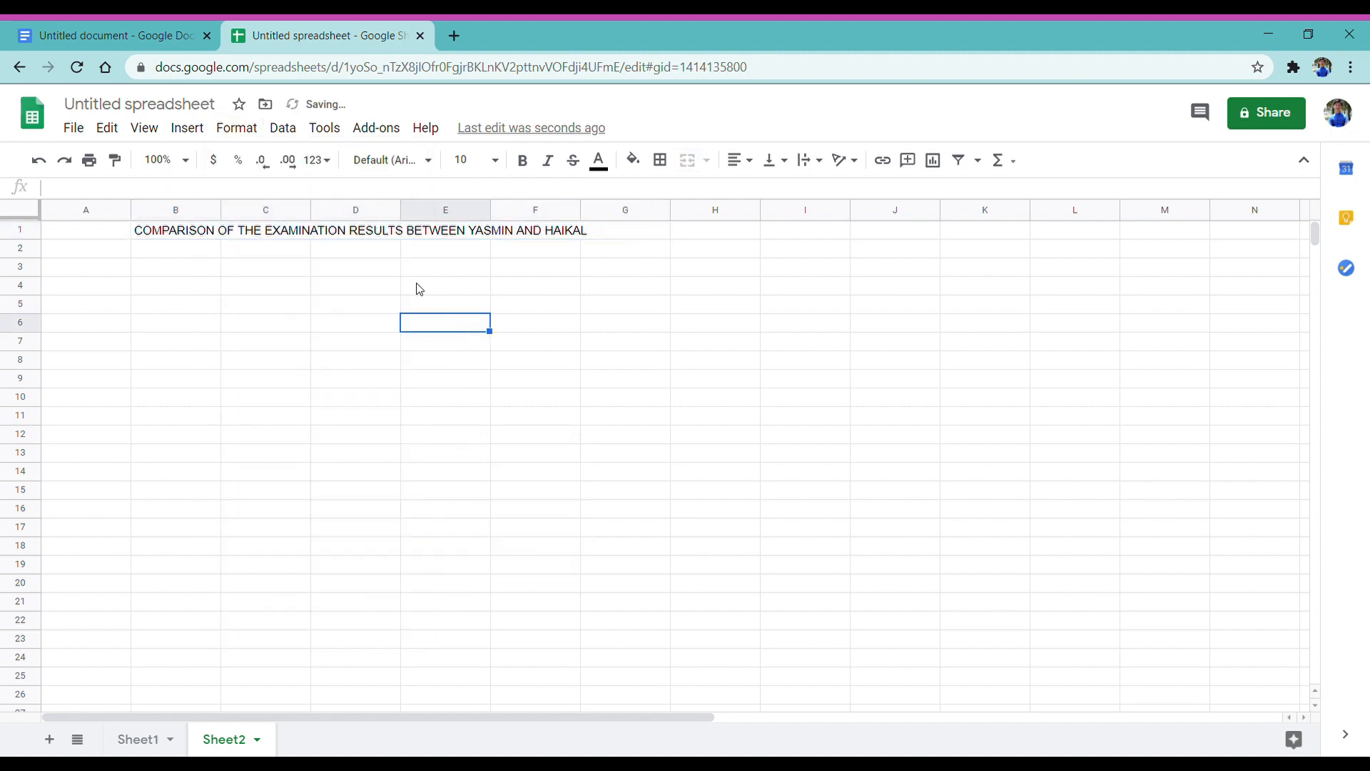
click(323, 239)
click(228, 274)
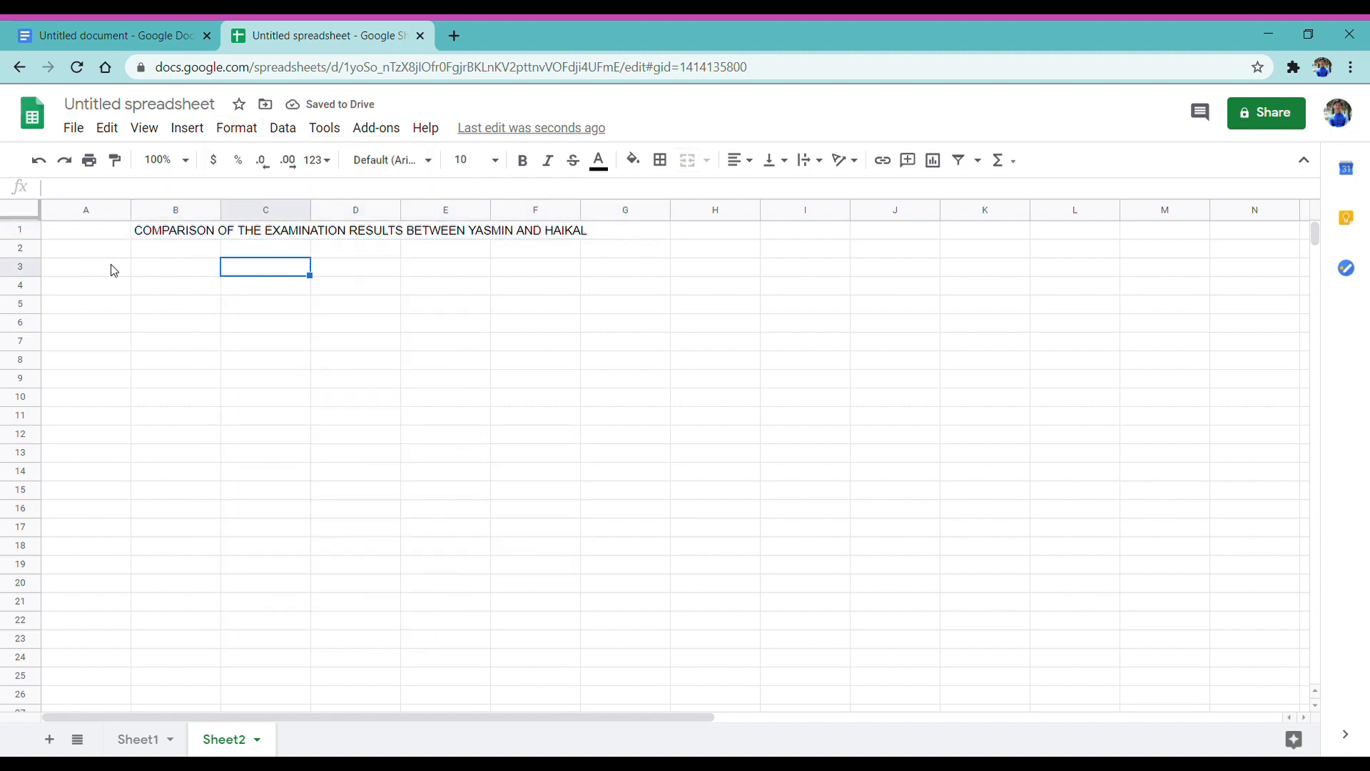
Switch to the Google Docs document and copy the whole table of both students' subject marks.
click(93, 29)
scroll(446, 431, up, 4)
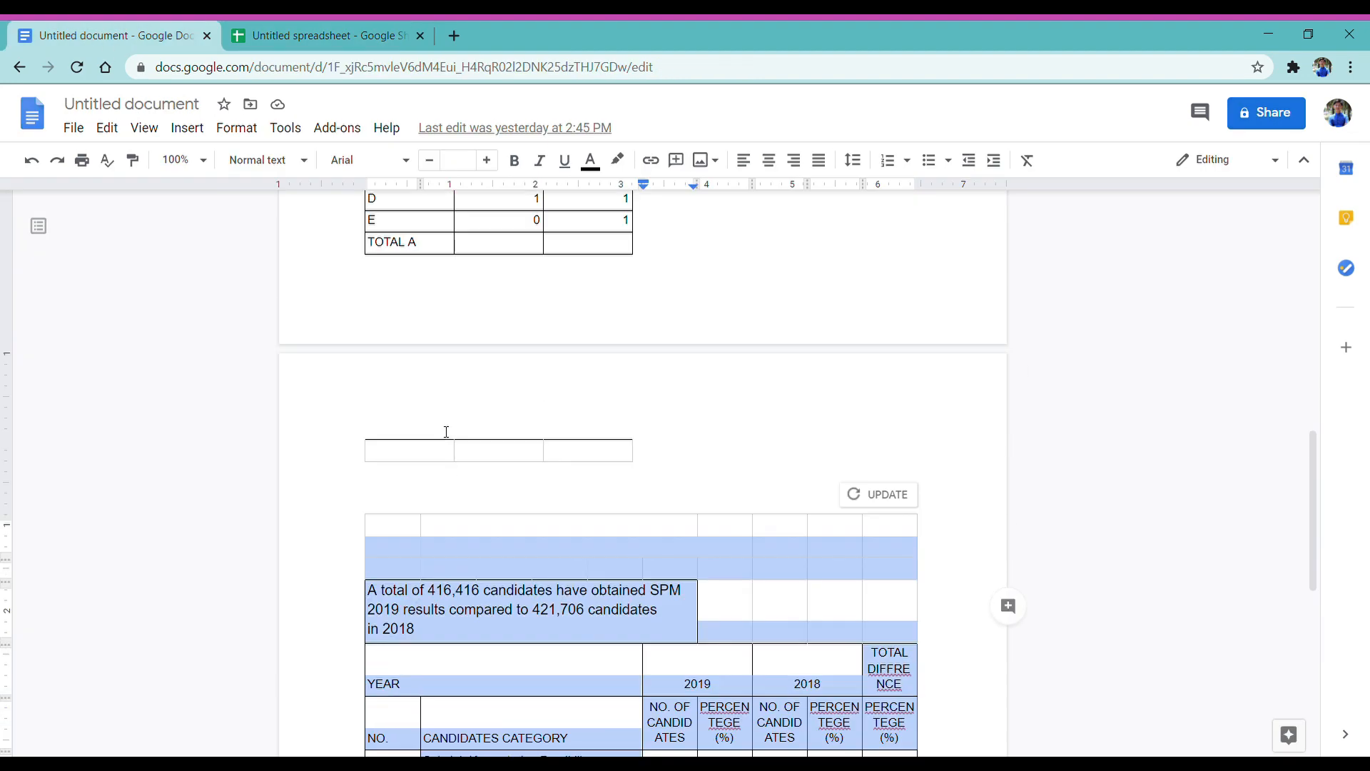
scroll(447, 432, up, 15)
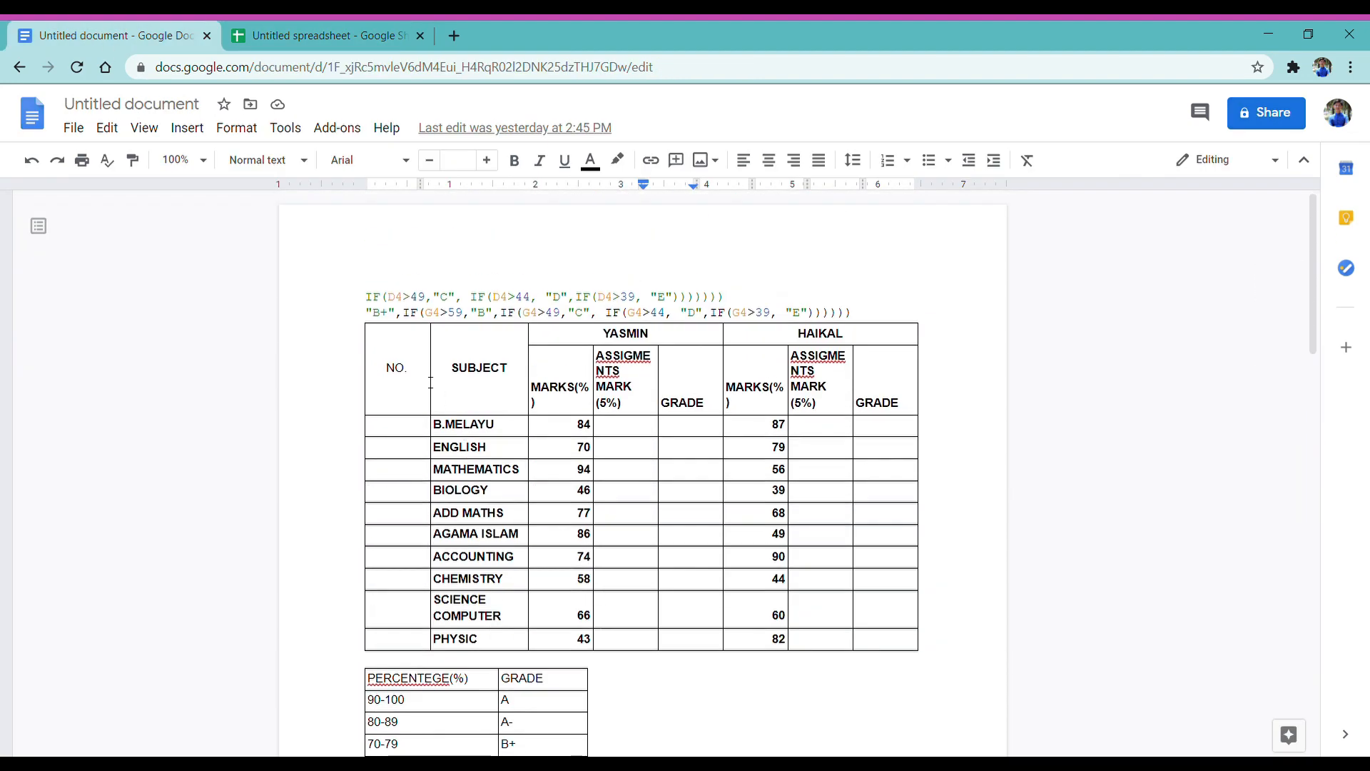
drag(409, 366, 897, 640)
right_click(492, 493)
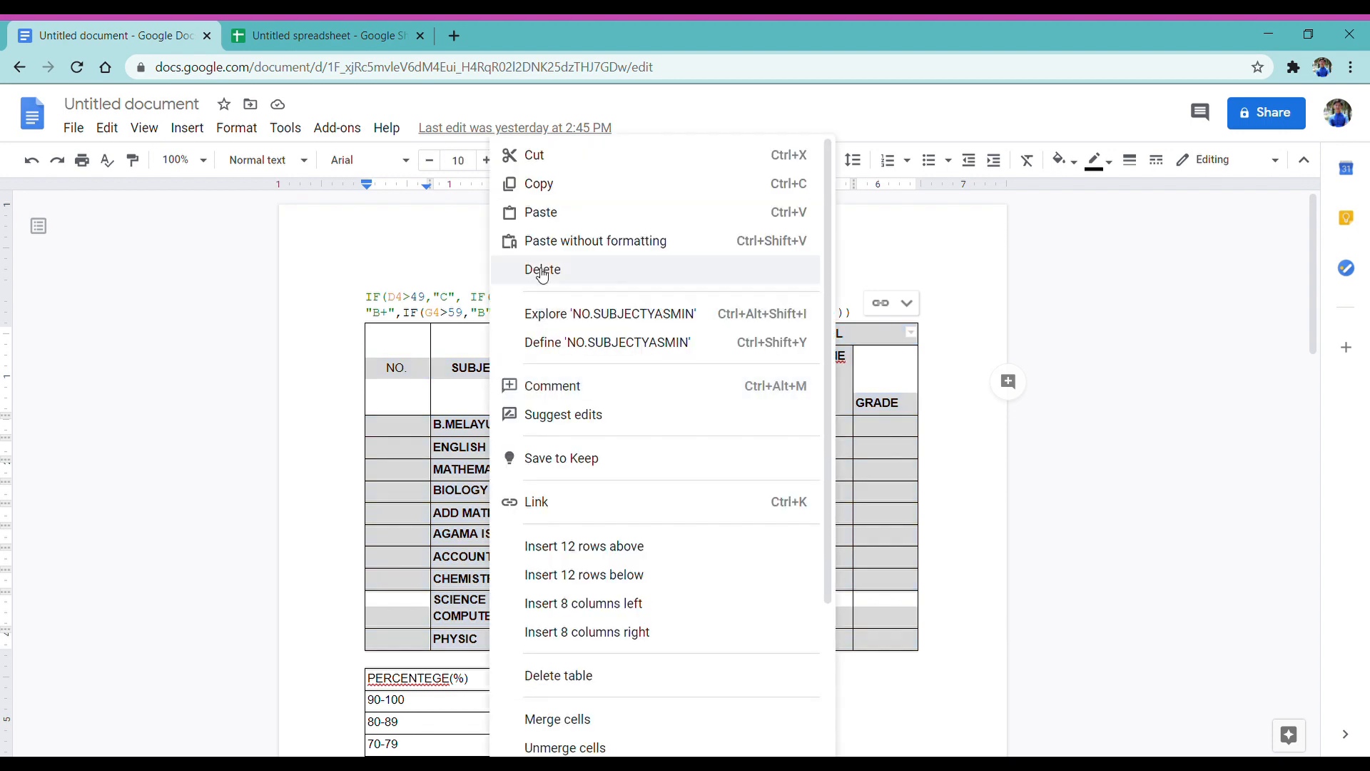
click(539, 183)
Return to Google Sheets and paste the subject marks table below the title in Sheet2.
click(336, 37)
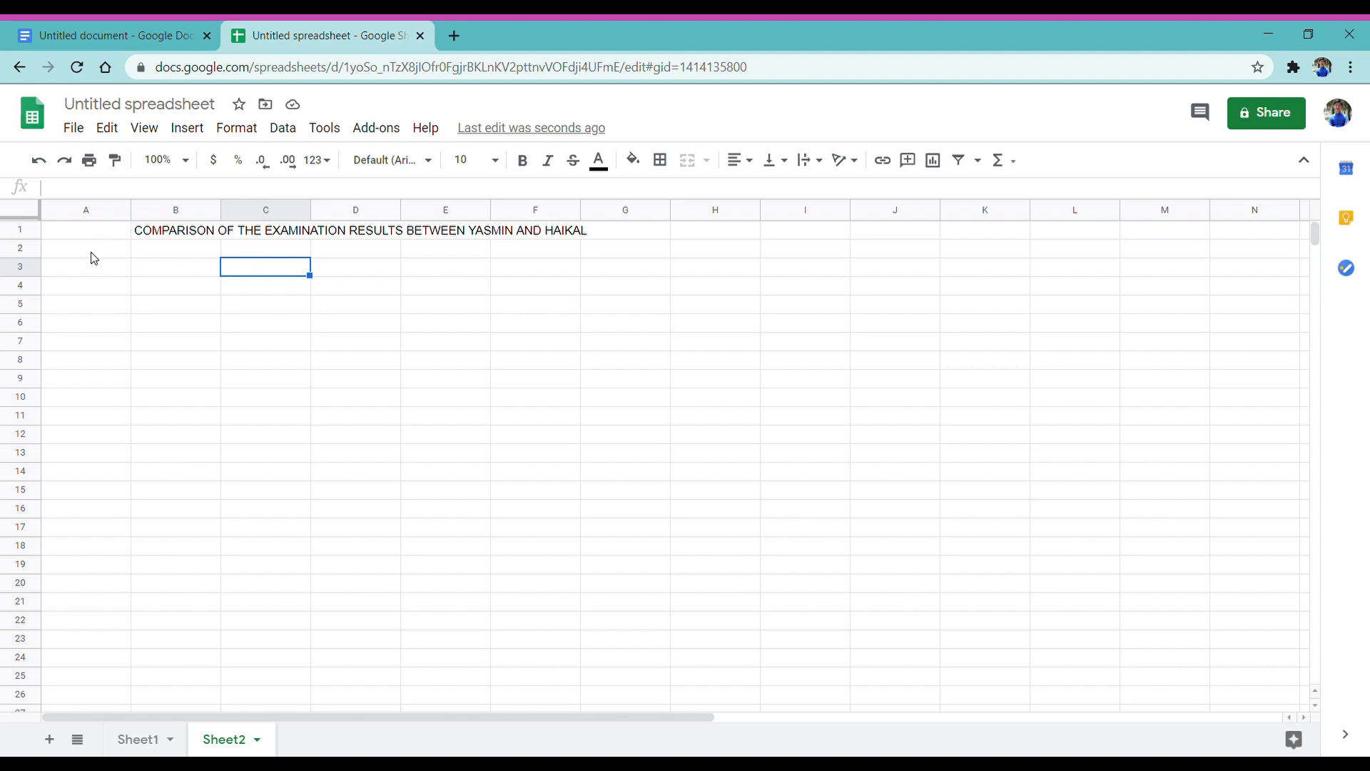
click(93, 234)
right_click(92, 233)
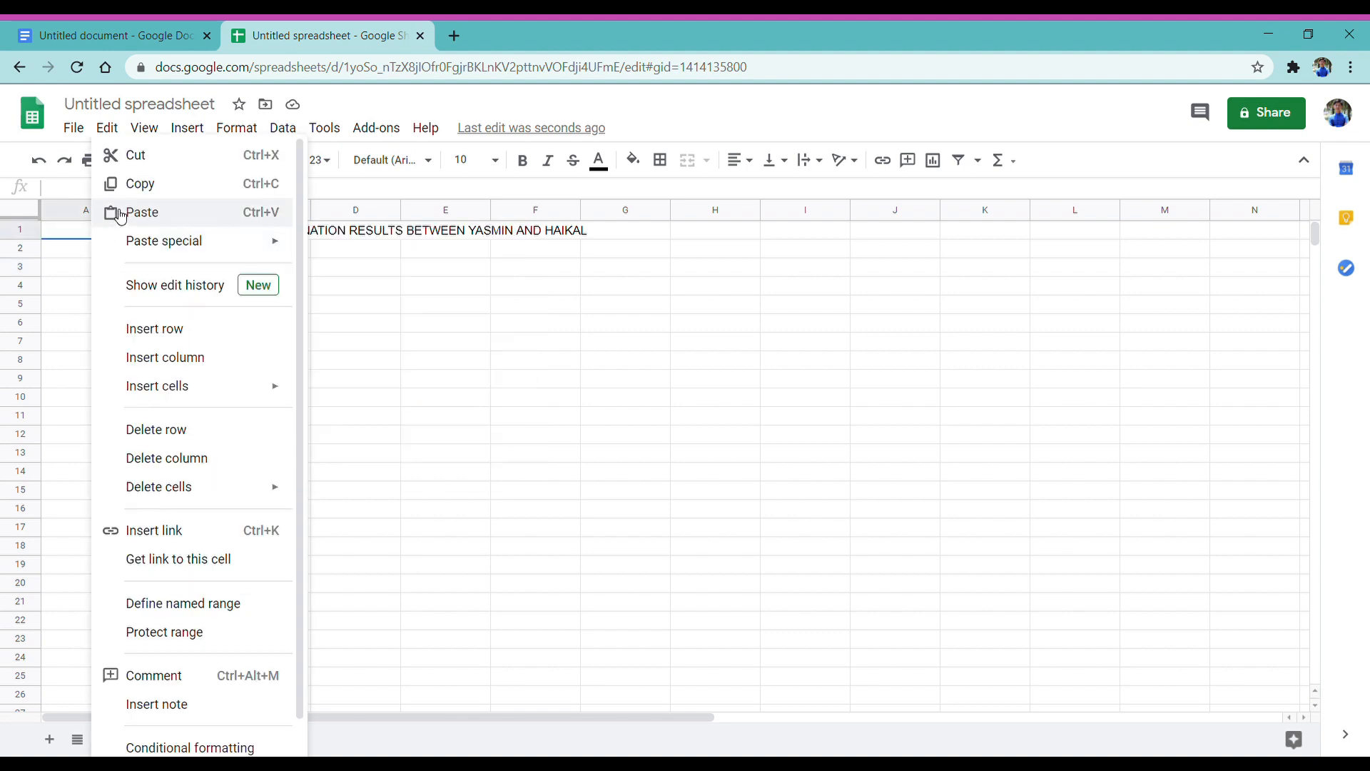
click(122, 214)
click(321, 621)
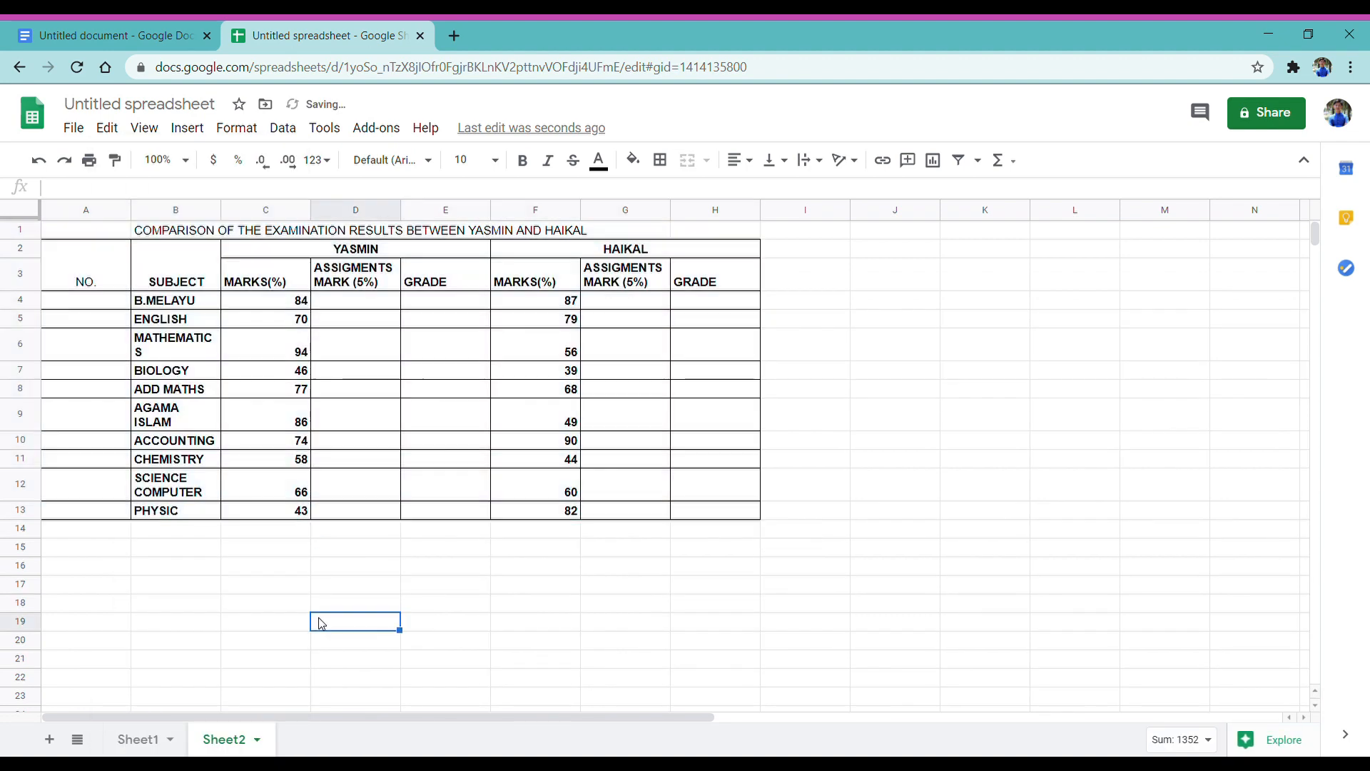
Switch to the Google Docs document and copy the PERCENTEGE(%) and GRADE table.
click(106, 40)
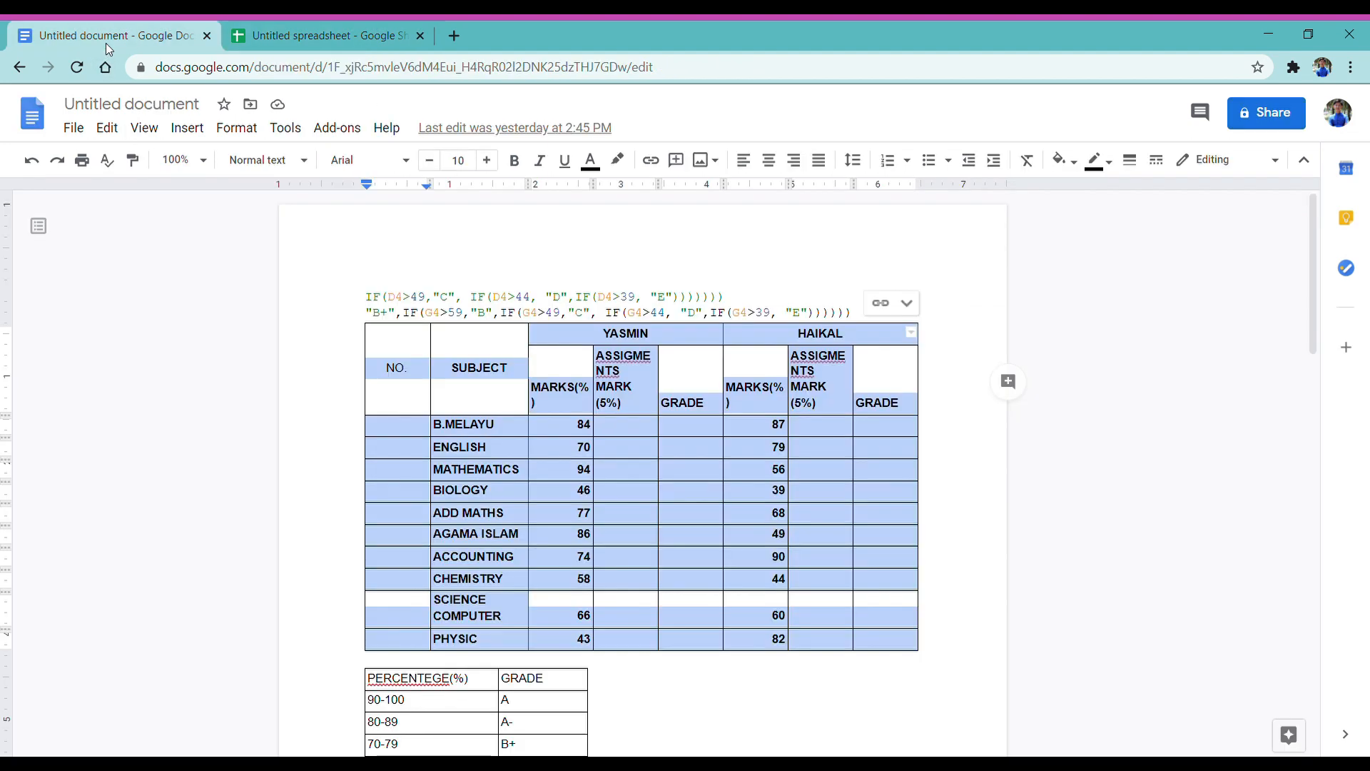
scroll(533, 515, down, 5)
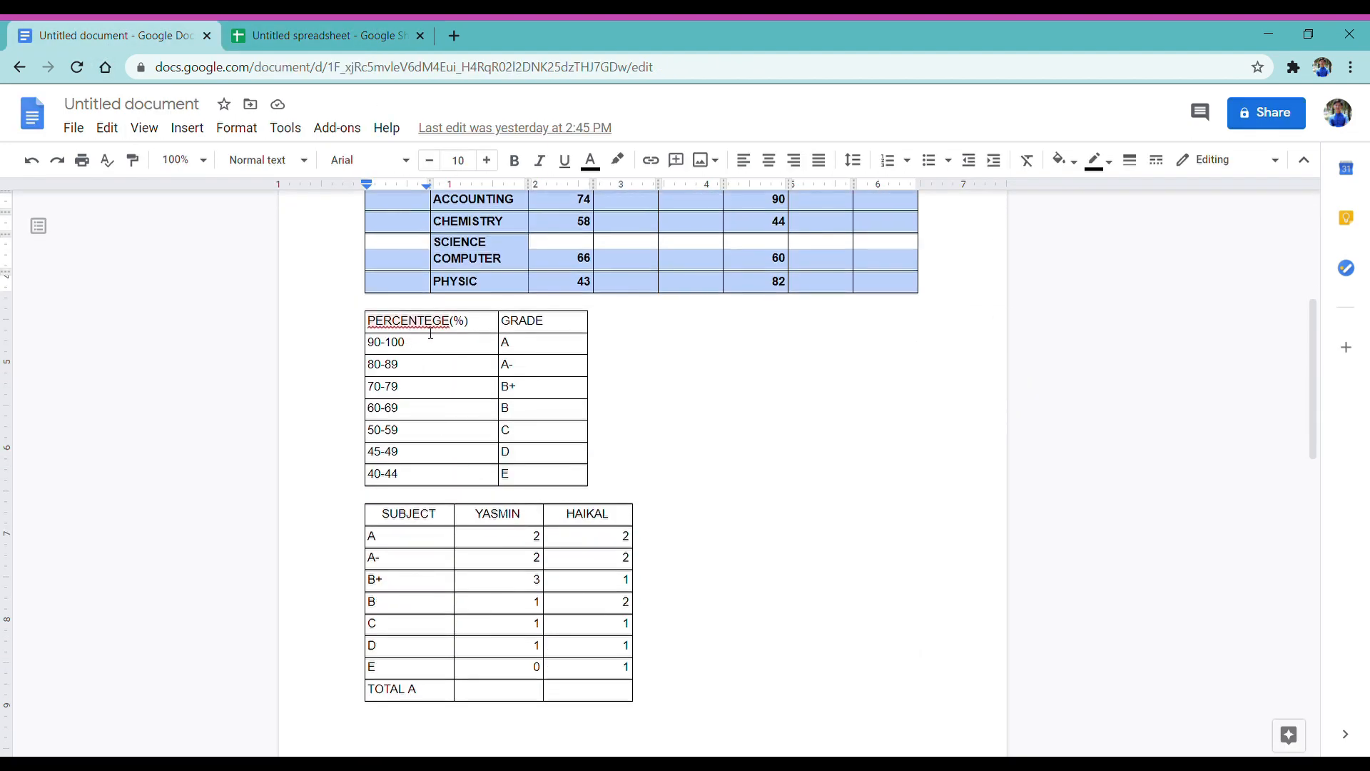
drag(413, 320, 549, 474)
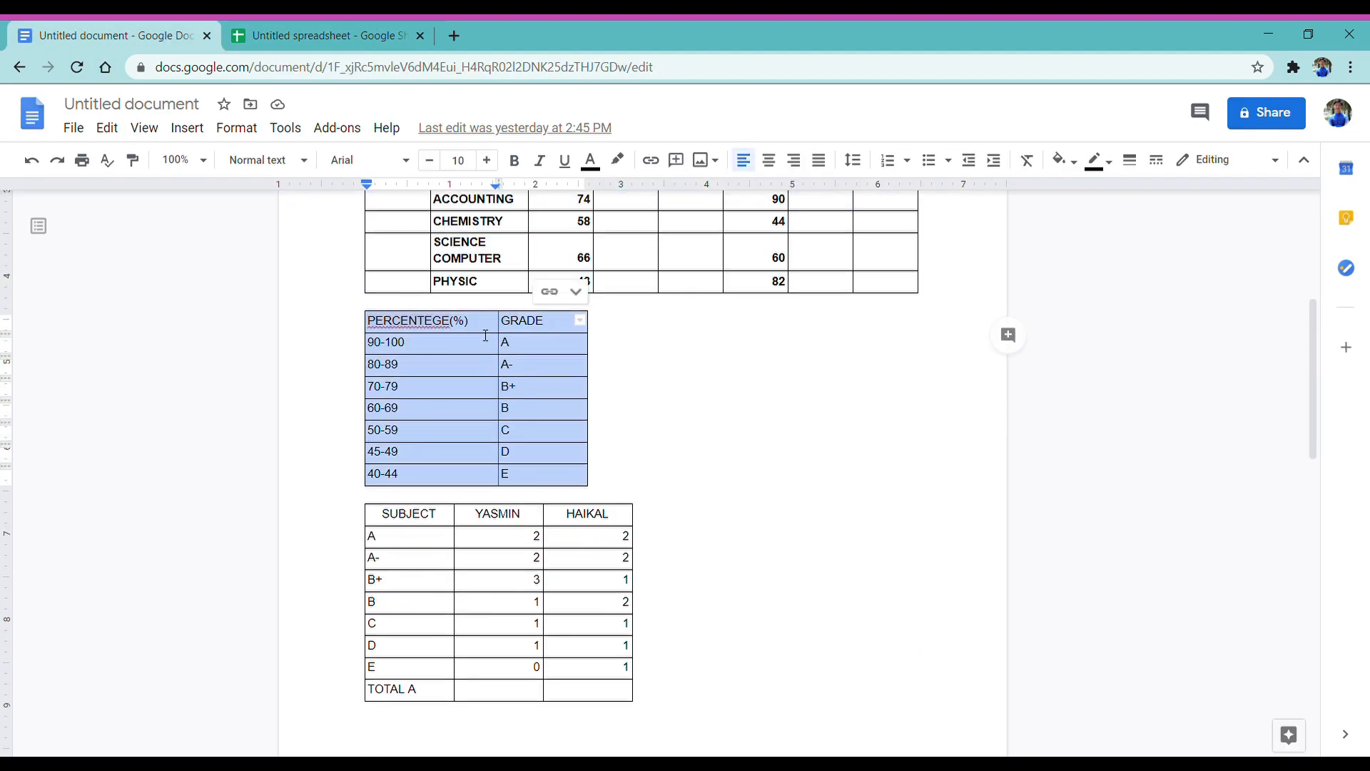
right_click(480, 341)
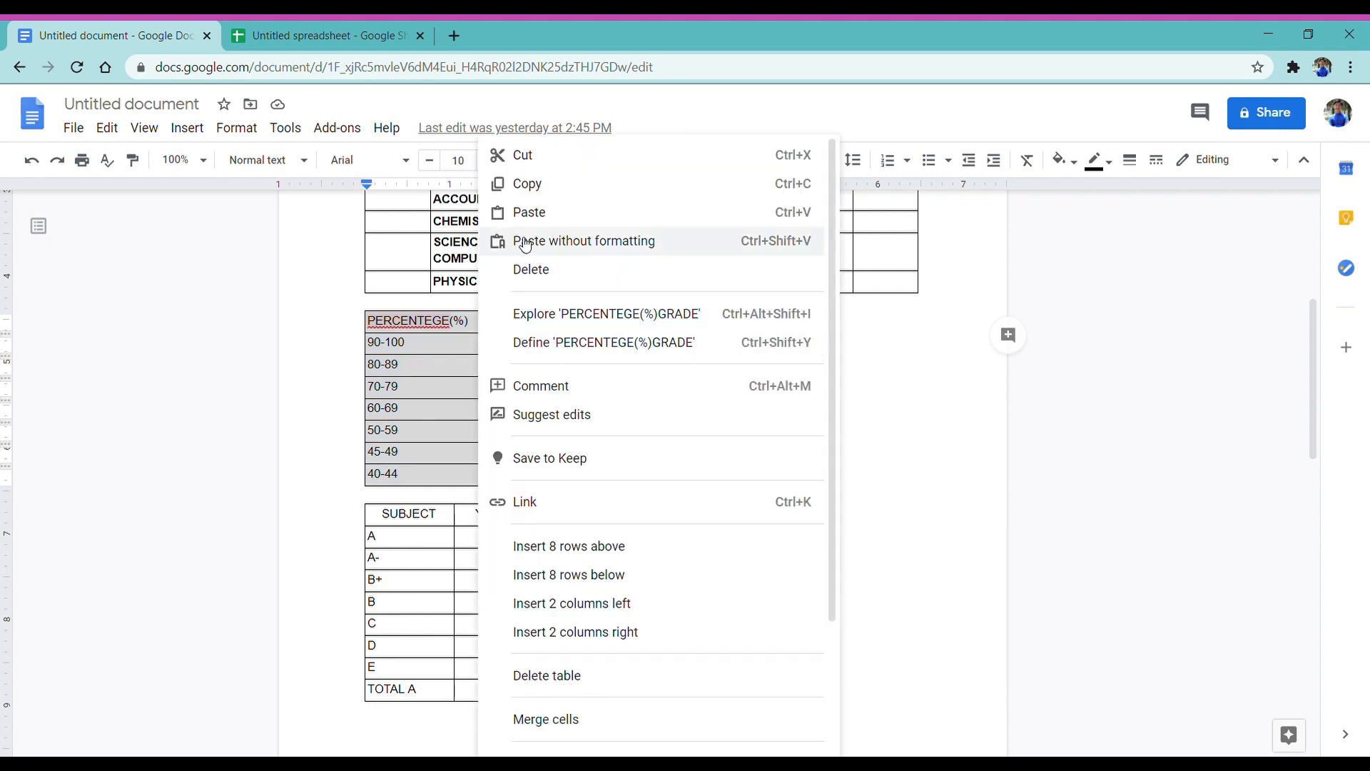
click(528, 183)
Switch to the Google Sheets spreadsheet and paste the PERCENTEGE(%) and GRADE table at cell J4, beside the marks table.
click(335, 37)
click(810, 300)
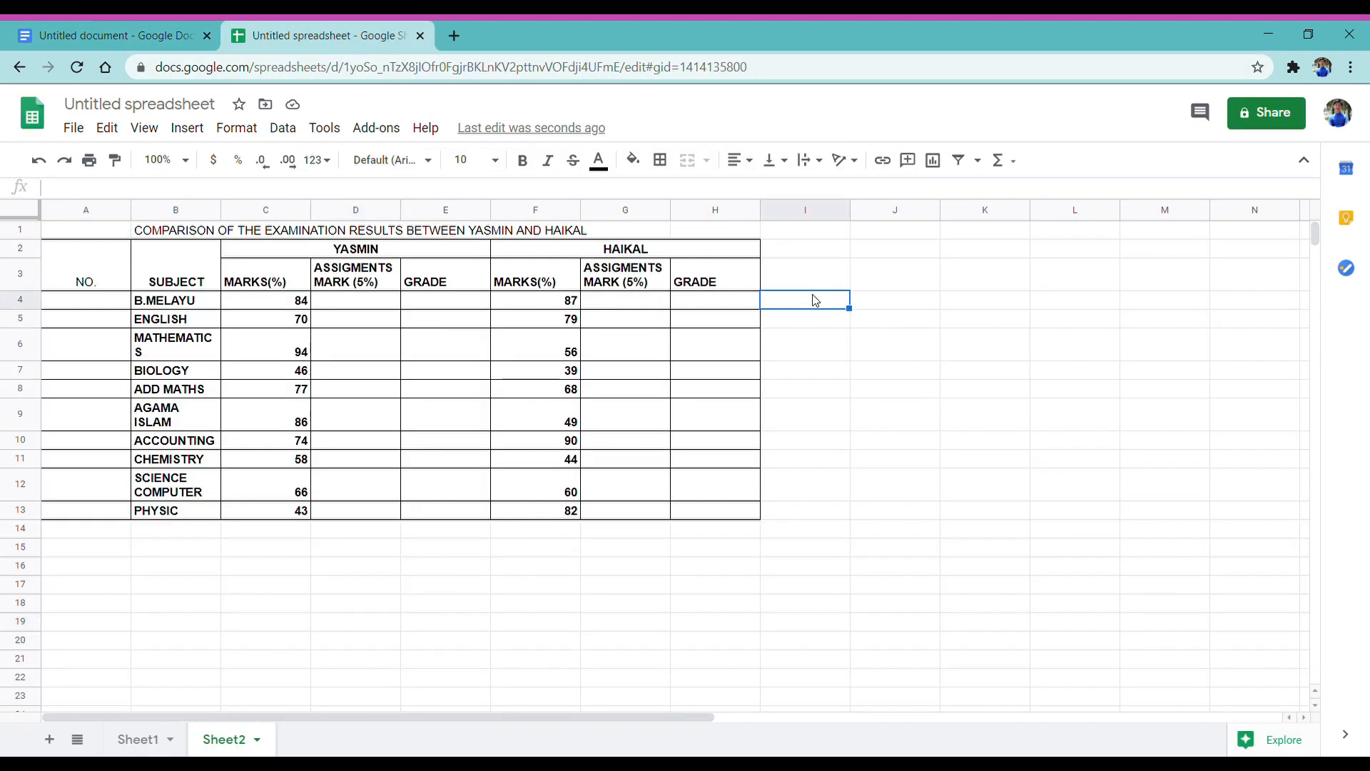
click(860, 300)
right_click(860, 300)
click(934, 211)
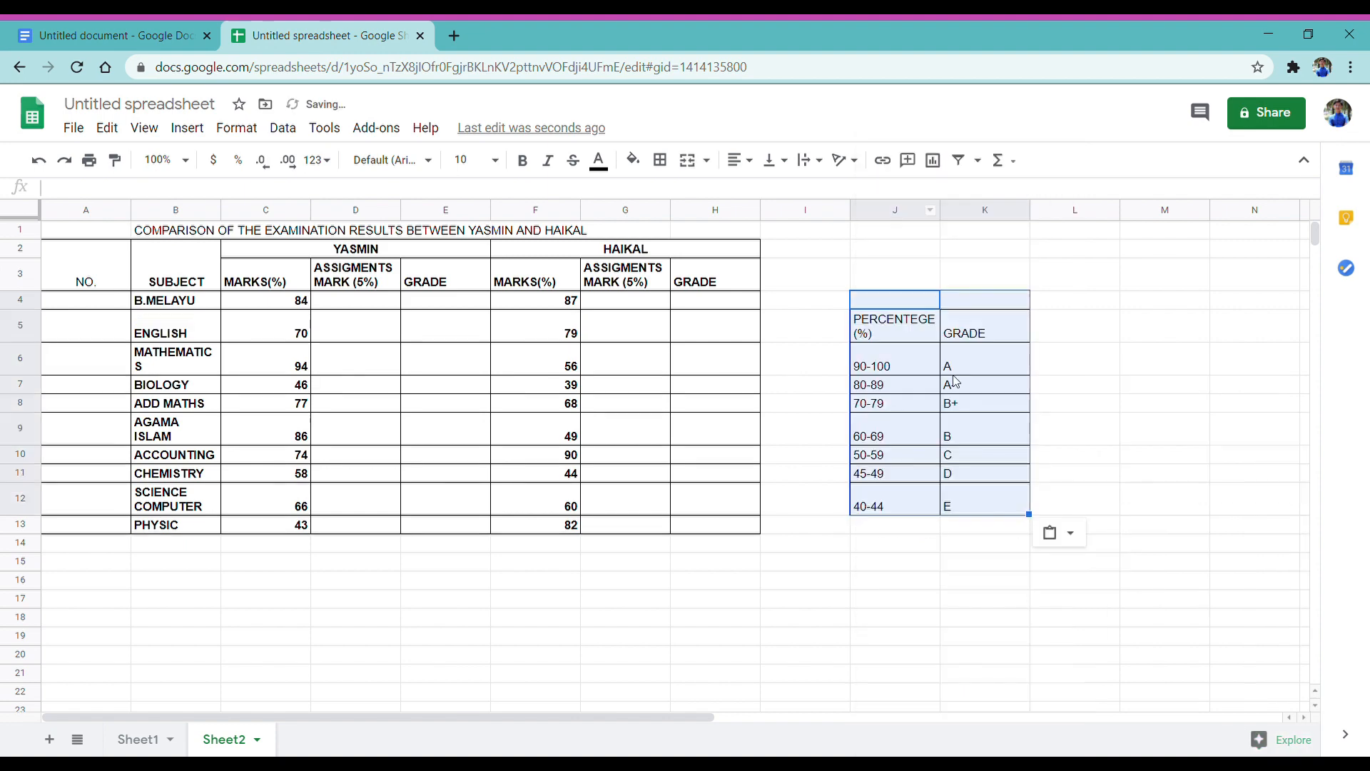
click(1092, 426)
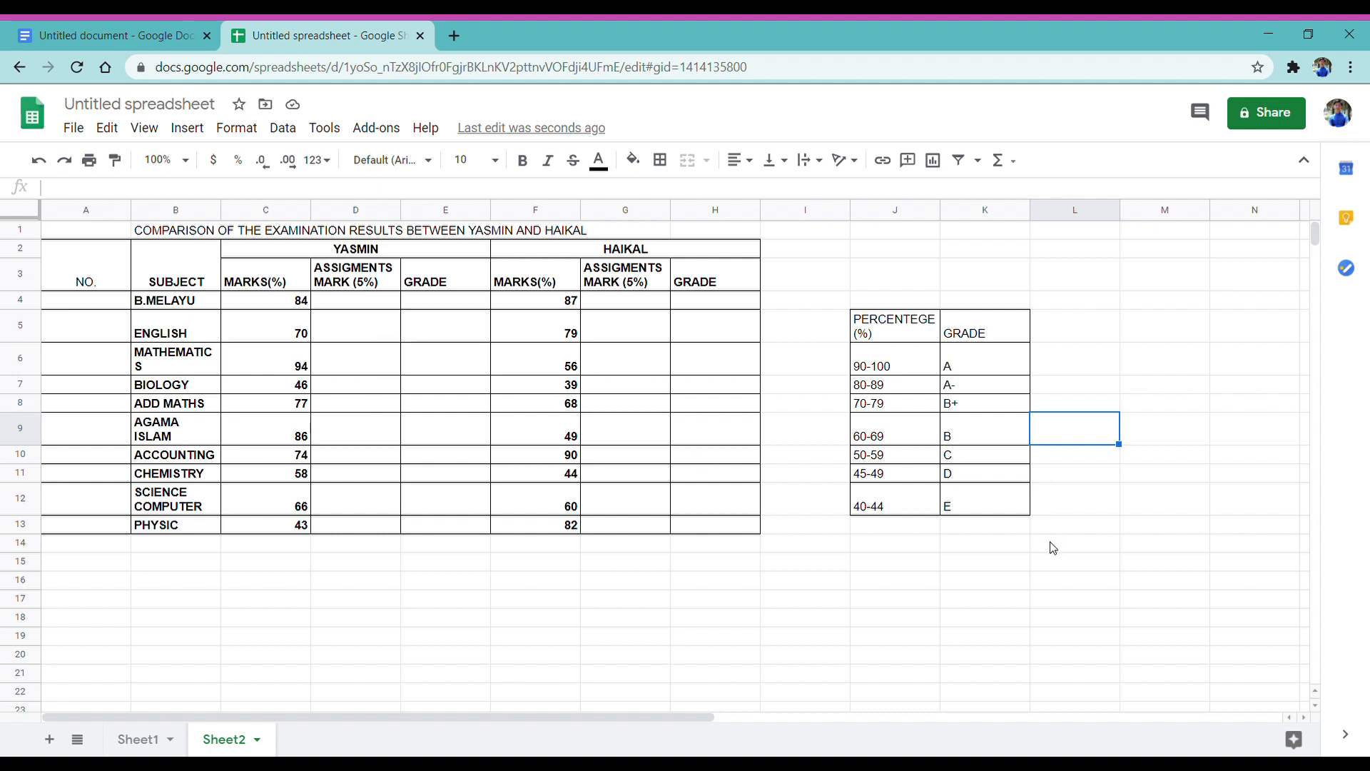
Number the subjects 1 to 10 in the NO. column, entering 1 and 2 and continuing the series down to A13.
click(104, 302)
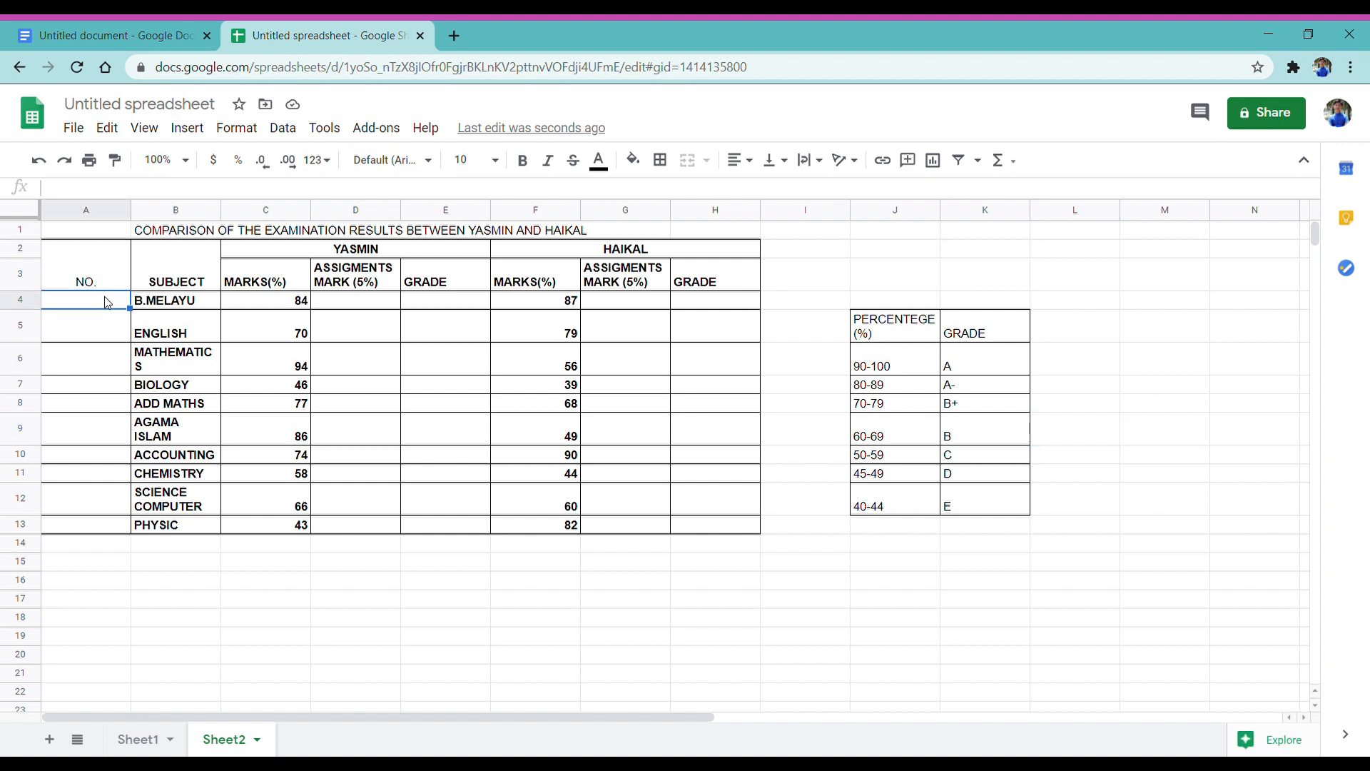
text(1)
key(Return)
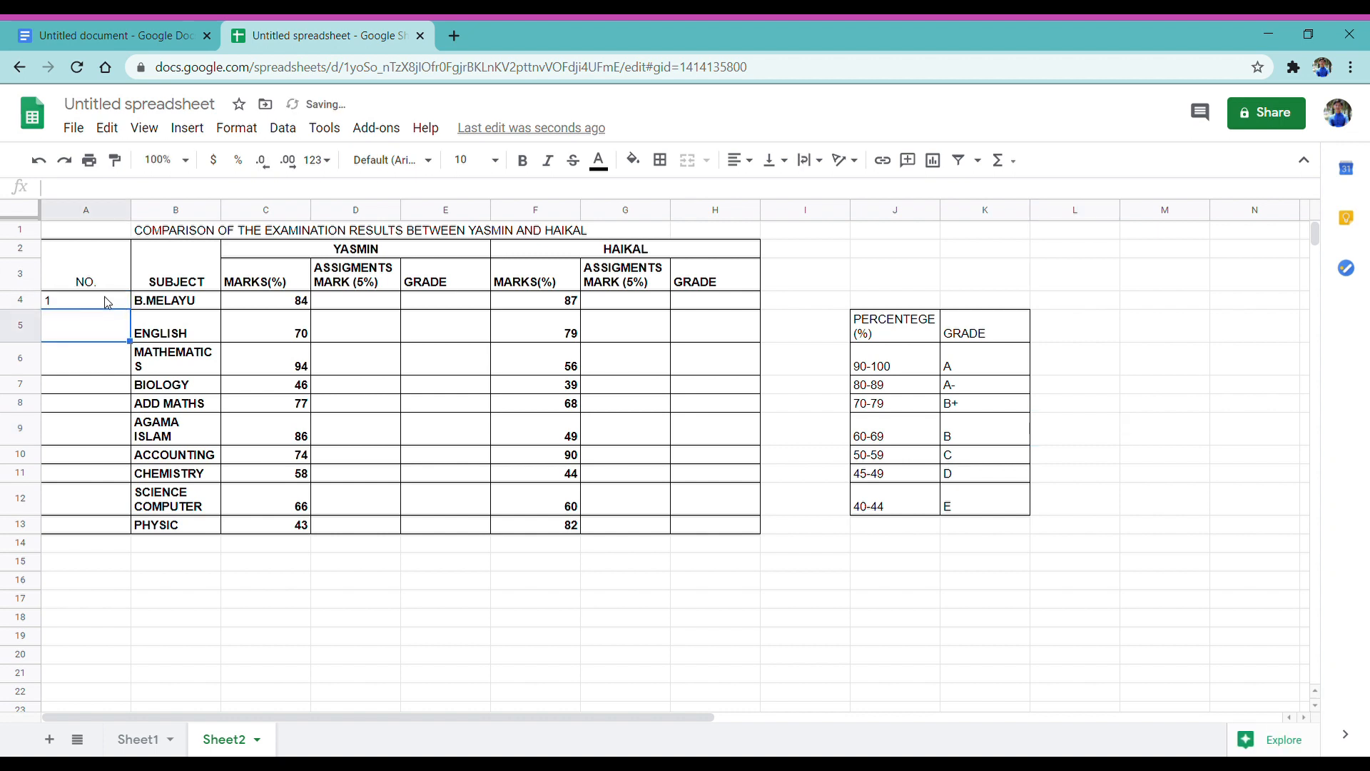
text(2)
key(Return)
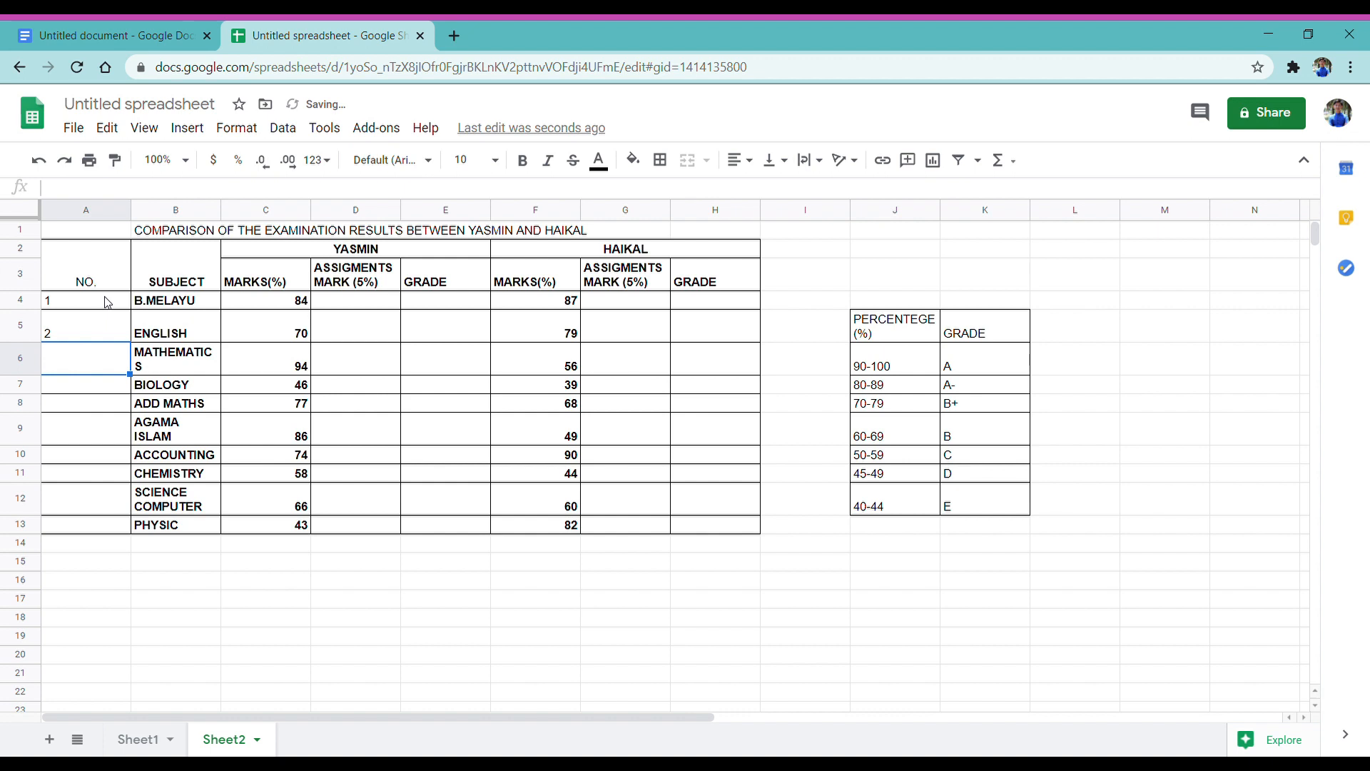
click(107, 303)
drag(107, 303, 139, 537)
click(204, 621)
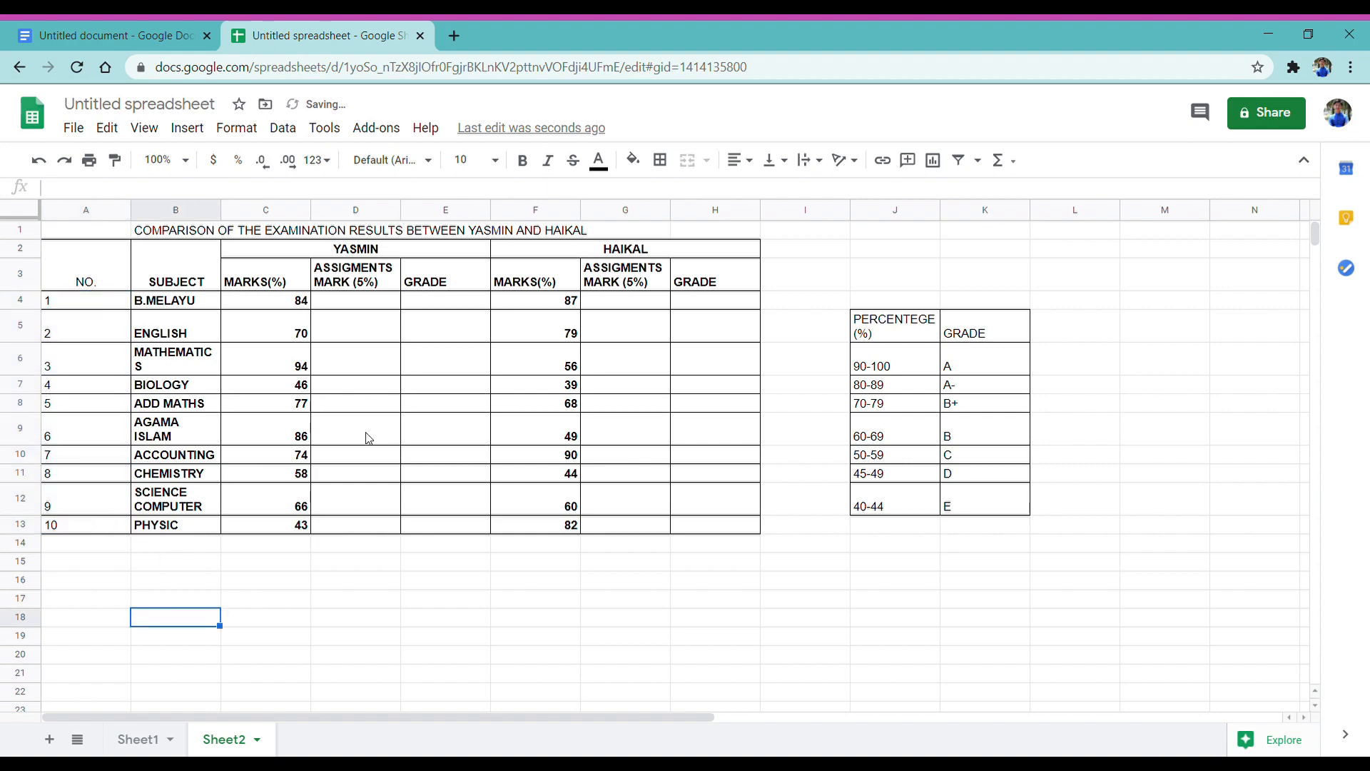
Enter =5+C4 in D4 for the first student's assignment mark and fill the formula down to D13.
click(341, 306)
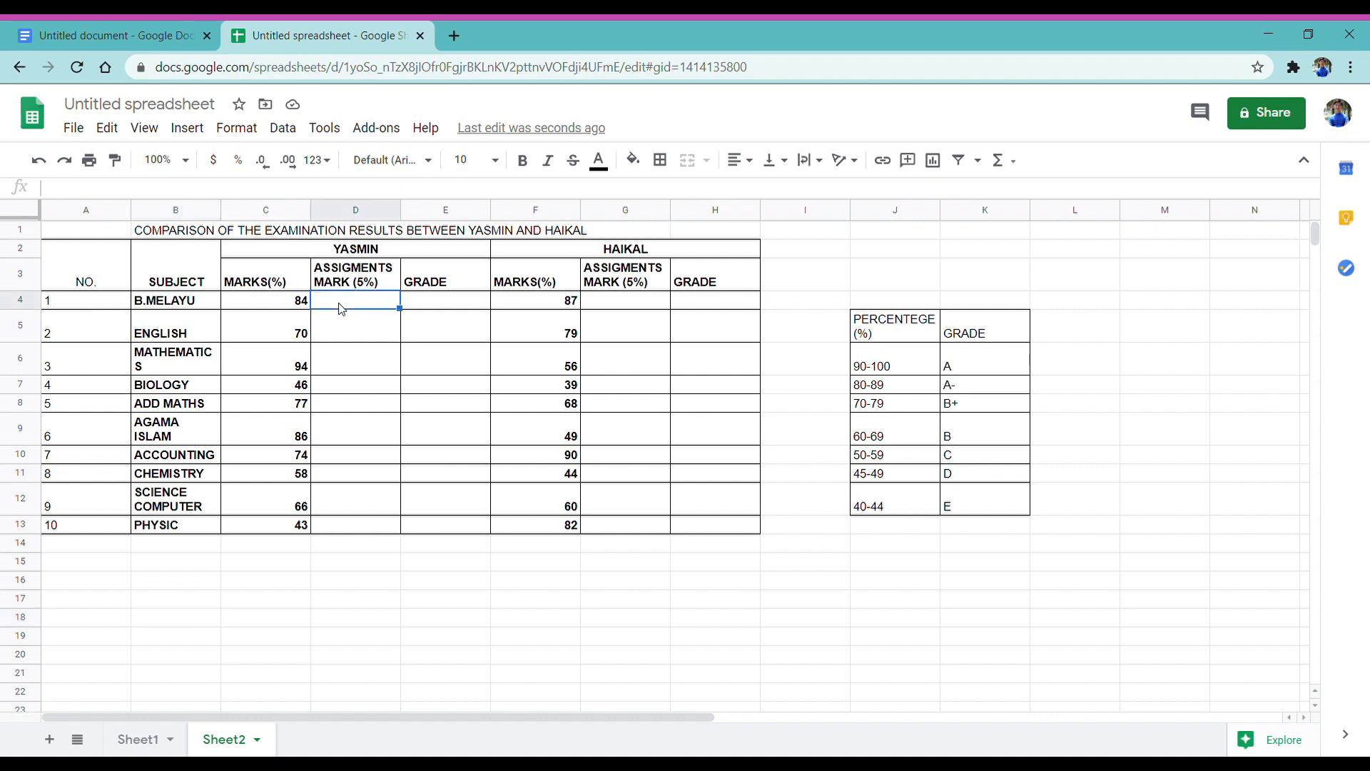
text(=)
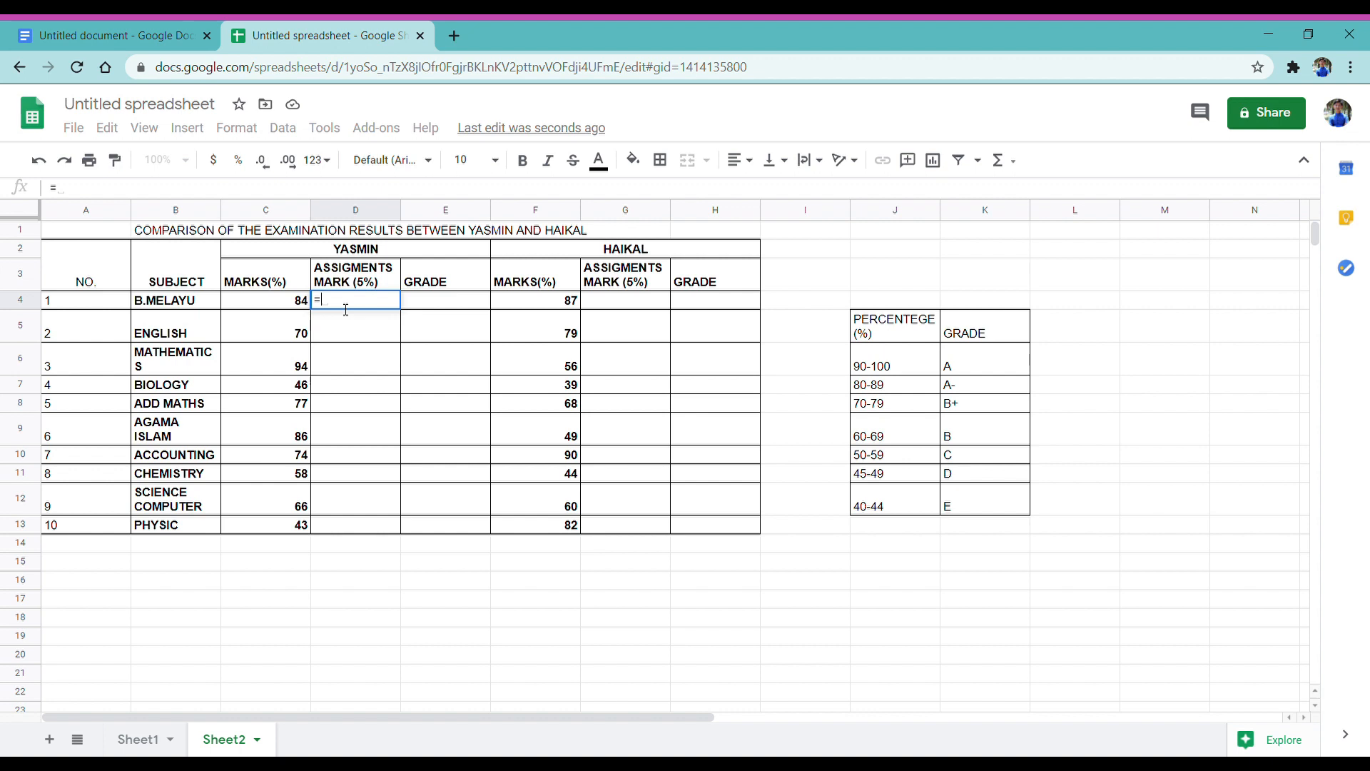
text(5)
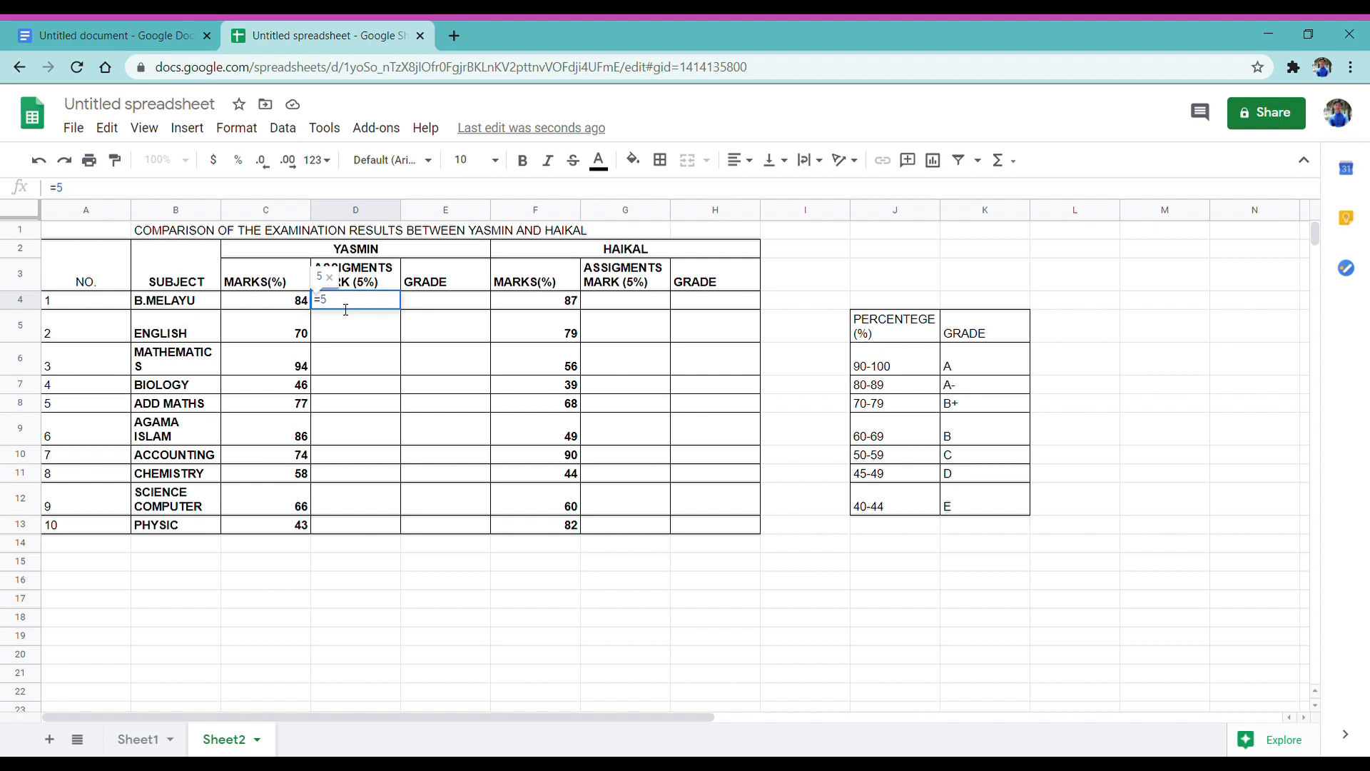
text(+)
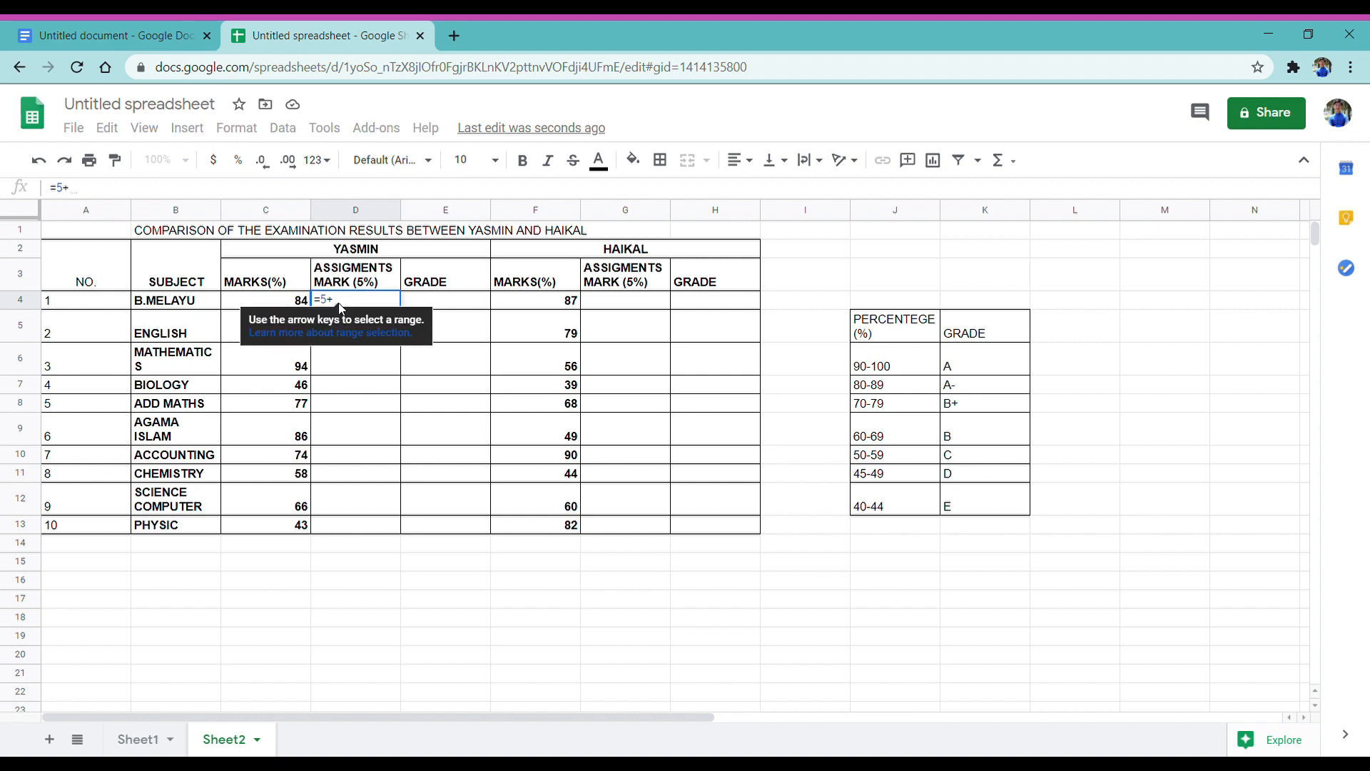
click(283, 305)
key(Return)
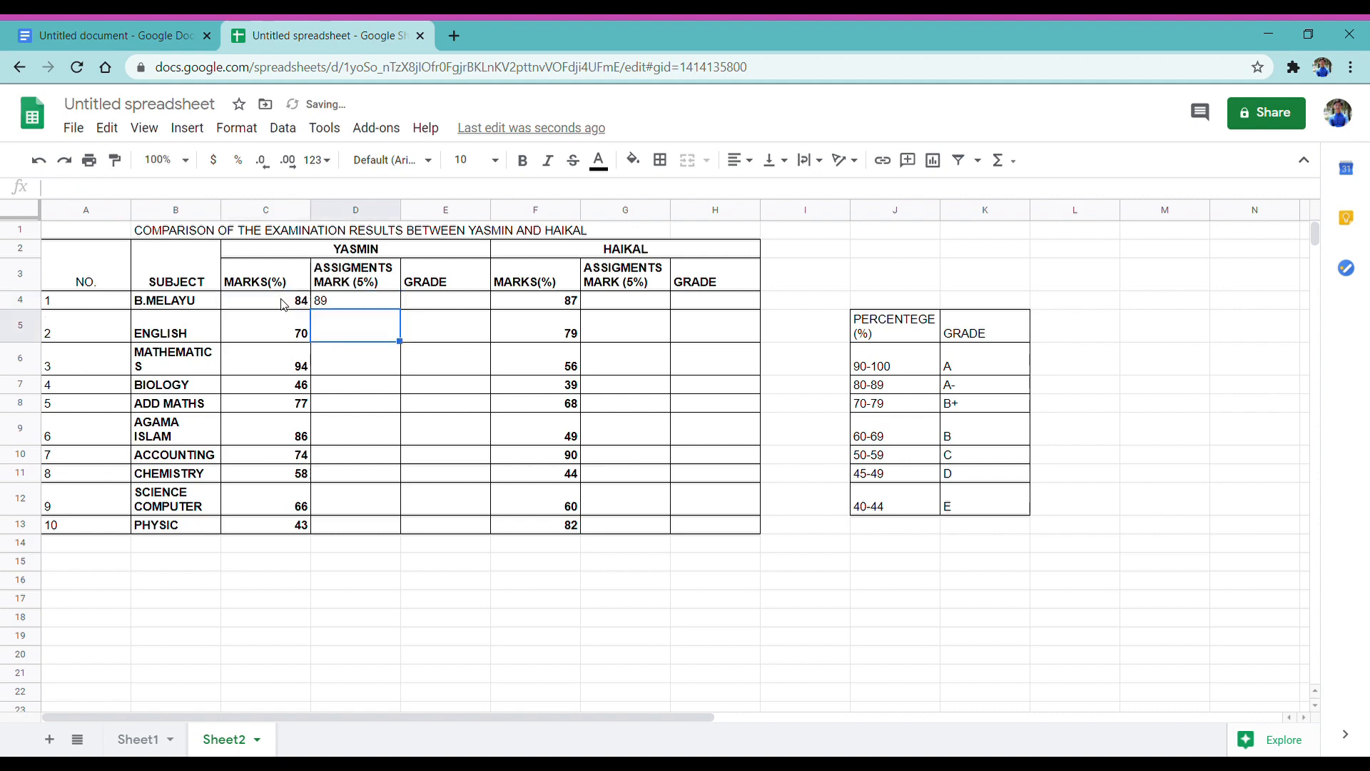
click(339, 306)
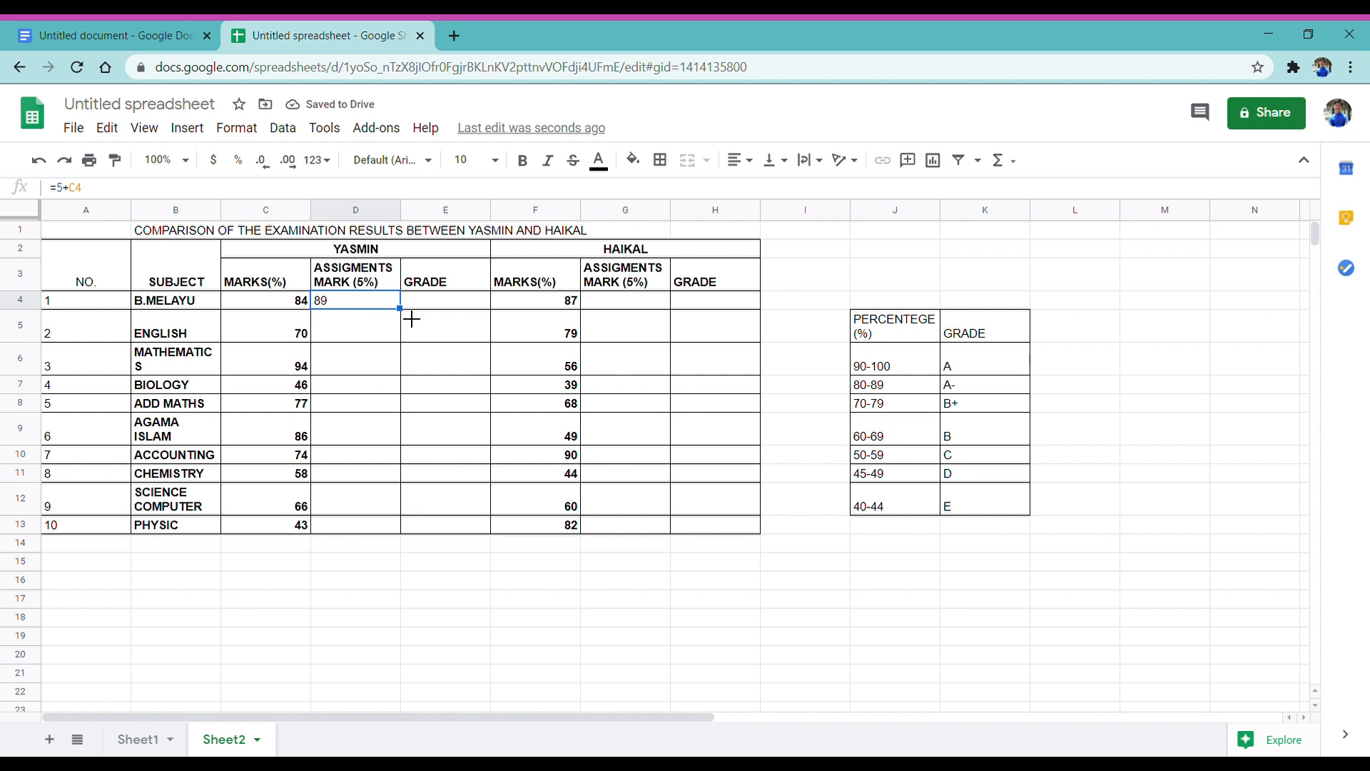
drag(412, 319, 403, 527)
click(398, 580)
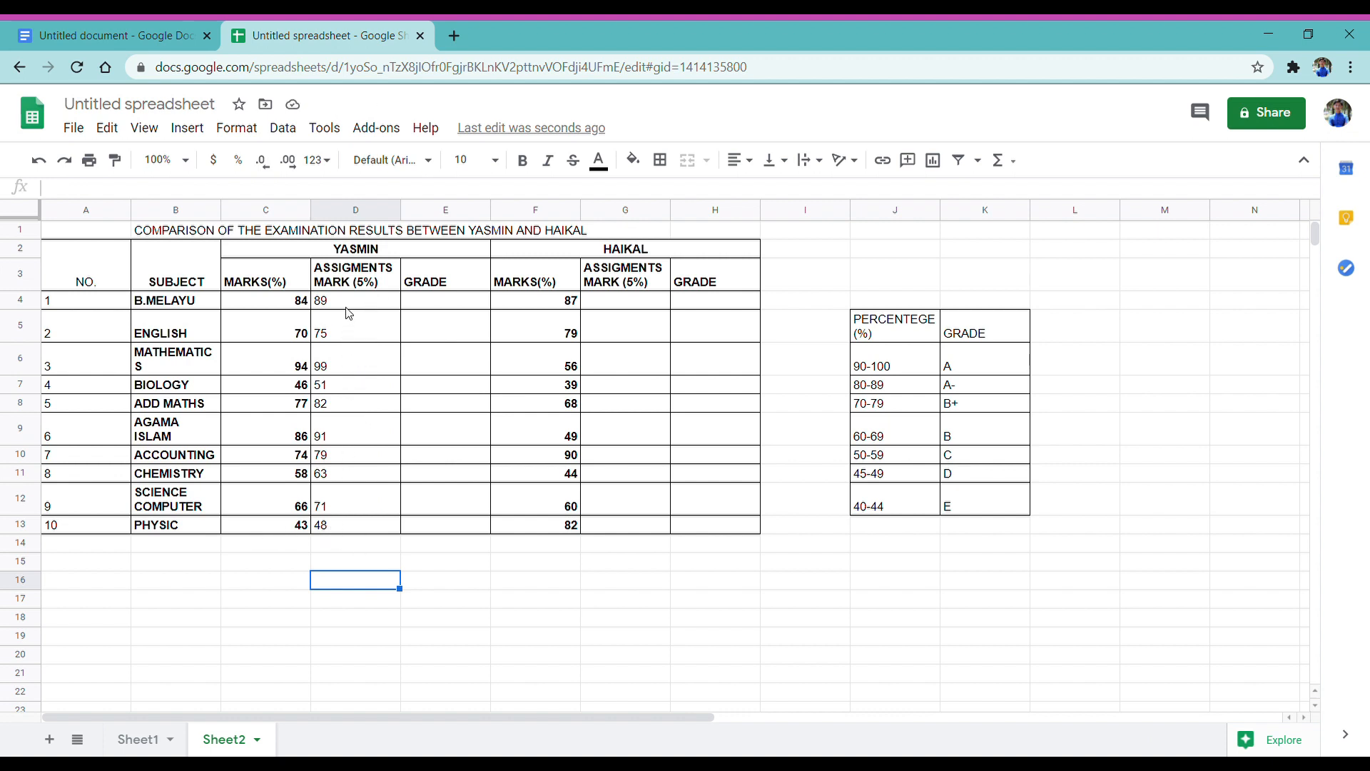
Enter =5+F4 in G4 for the second student's assignment mark and fill the formula down to G13.
click(606, 306)
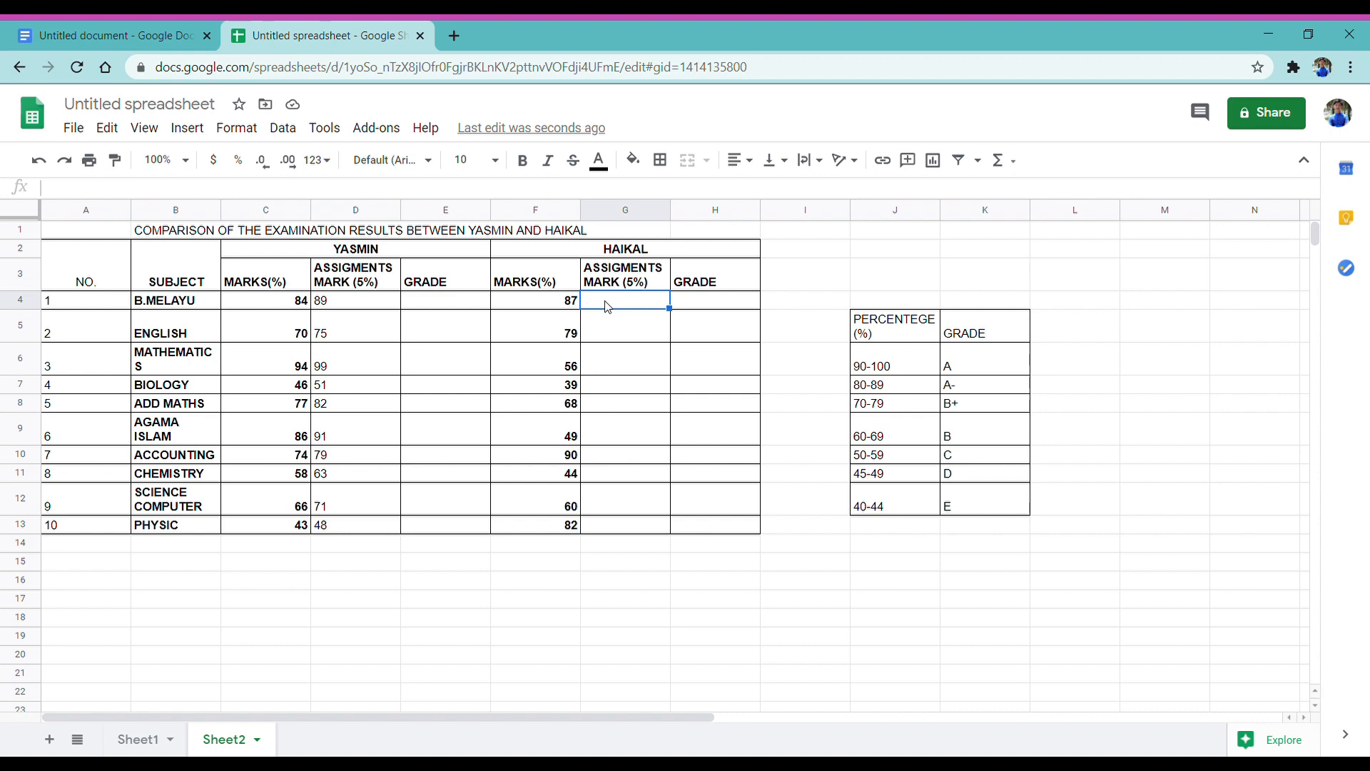
text(=)
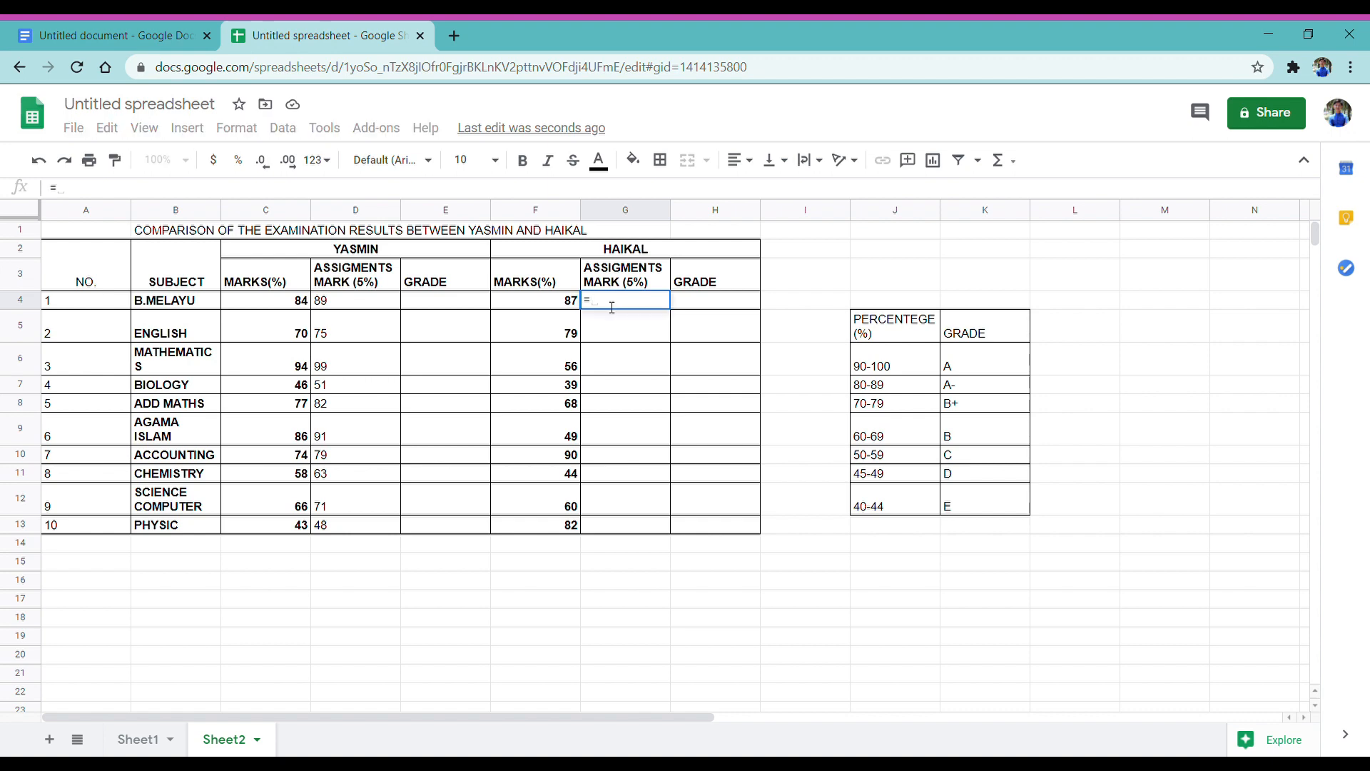
text(5)
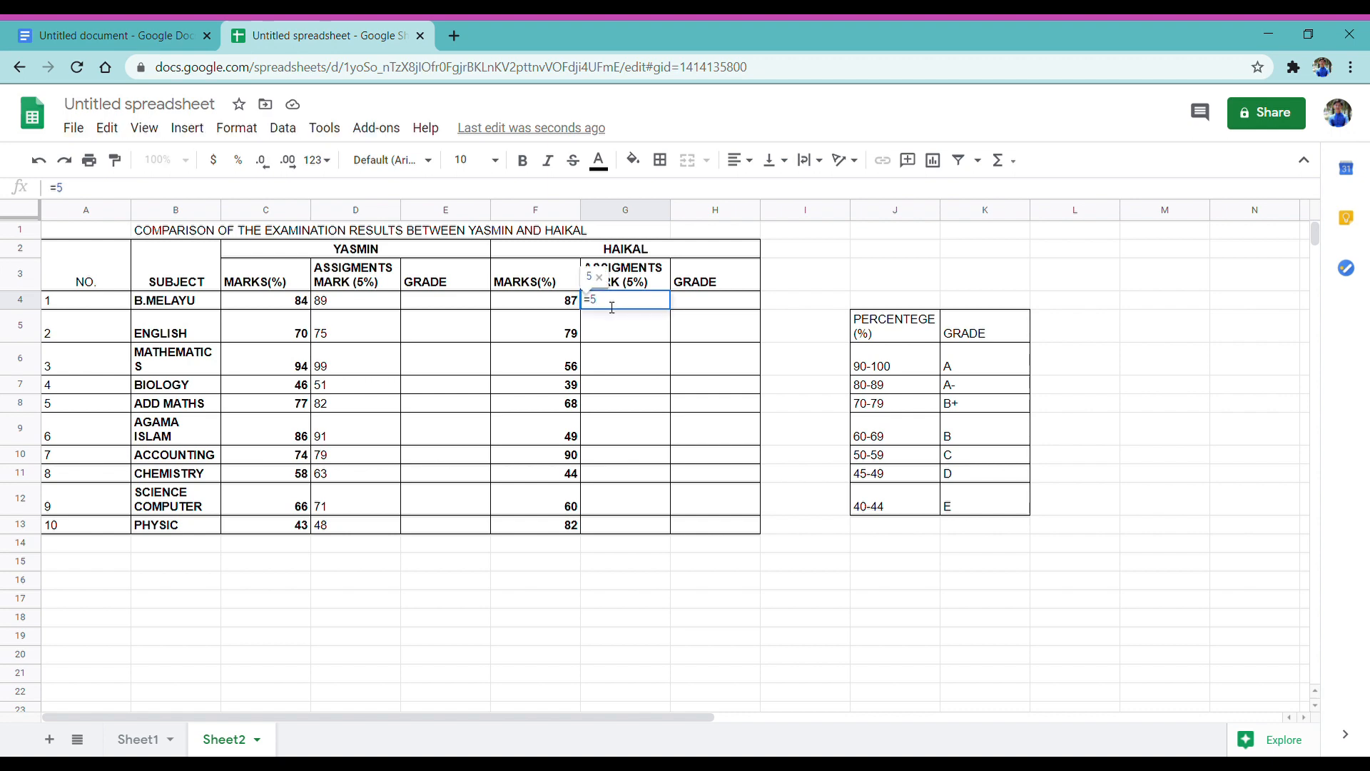
text(+)
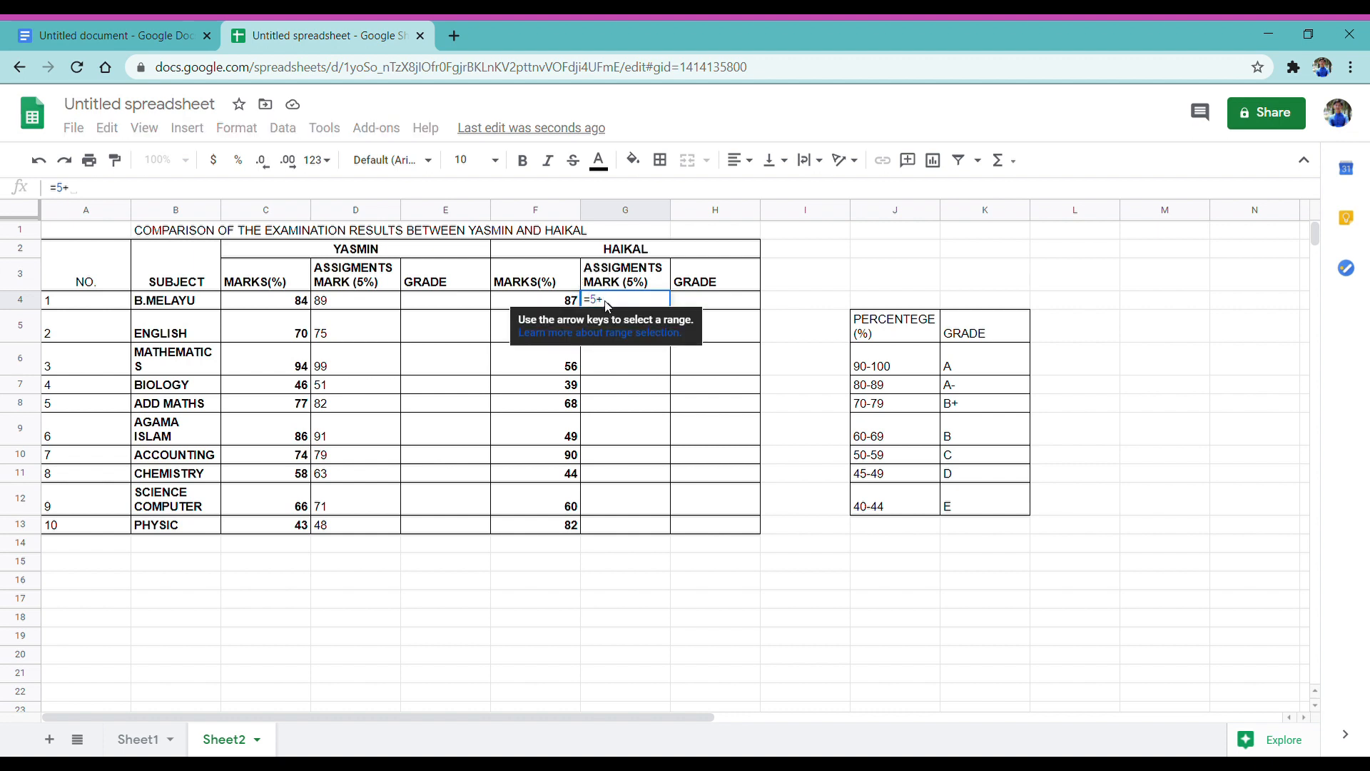
click(554, 308)
key(Return)
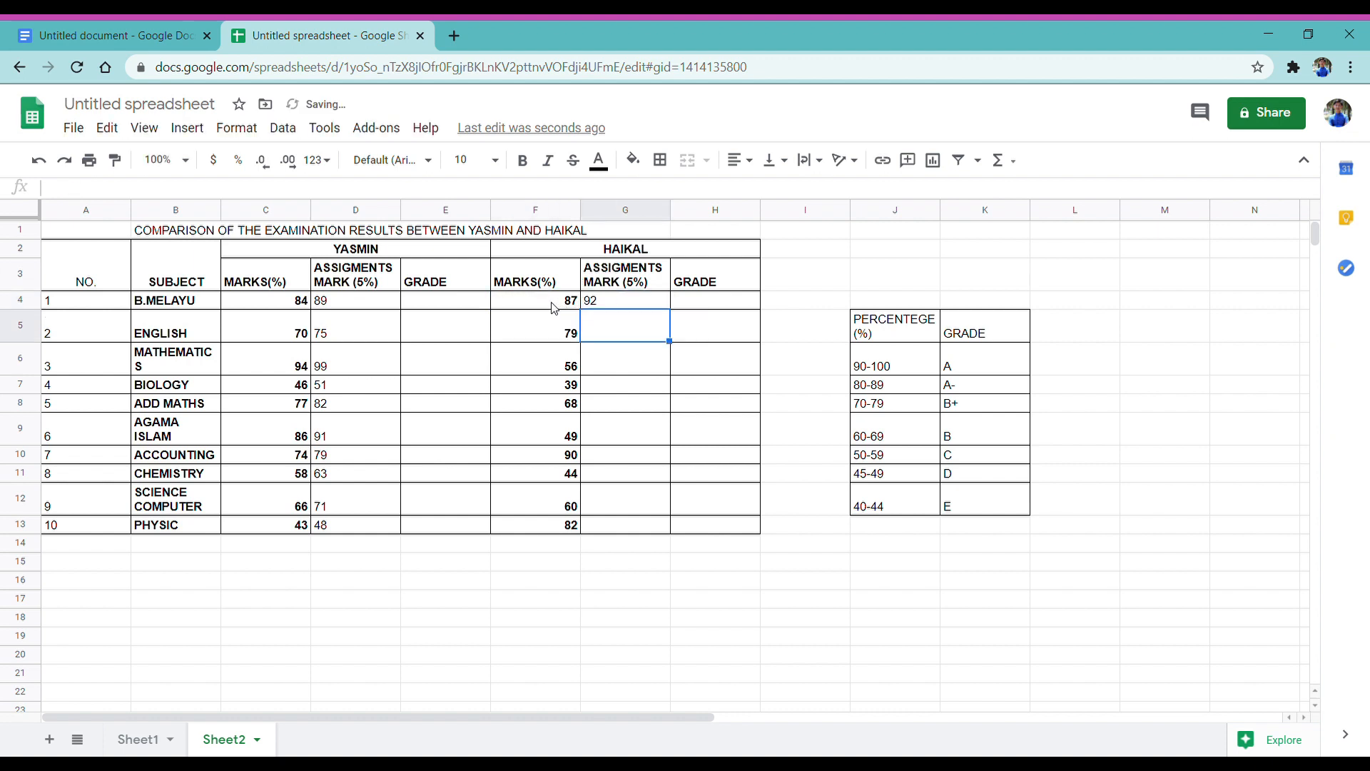
click(635, 305)
drag(670, 309, 668, 540)
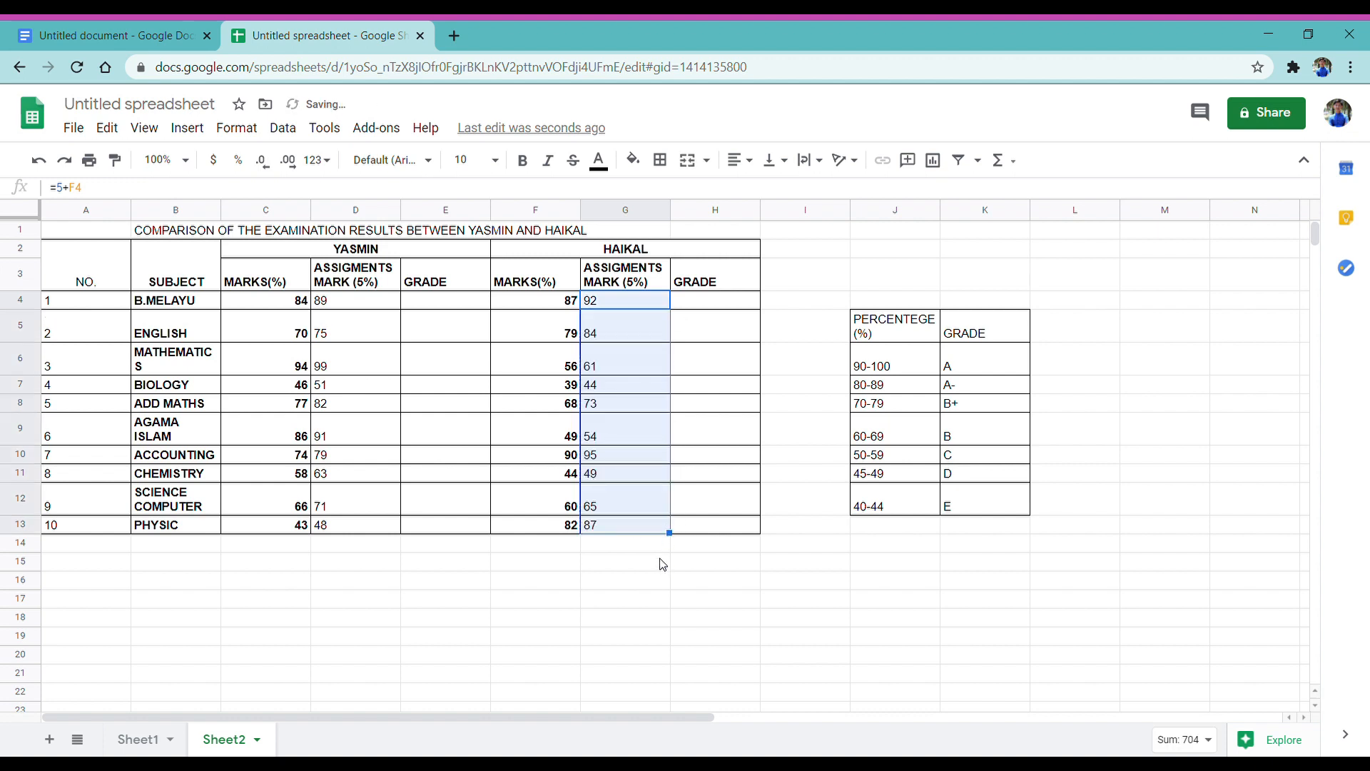
click(629, 637)
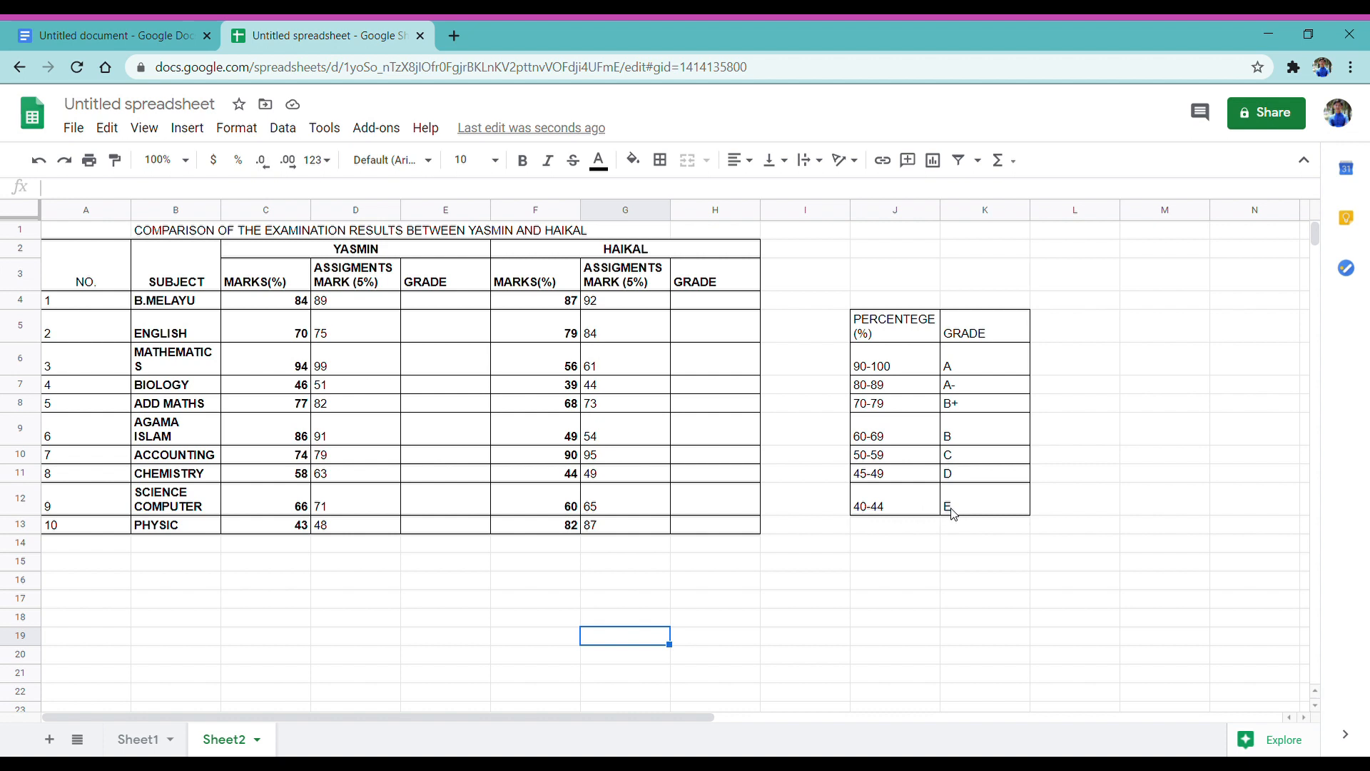
Start an IF formula in the first student's GRADE cell E4 that returns "A" when D4>89.
click(900, 526)
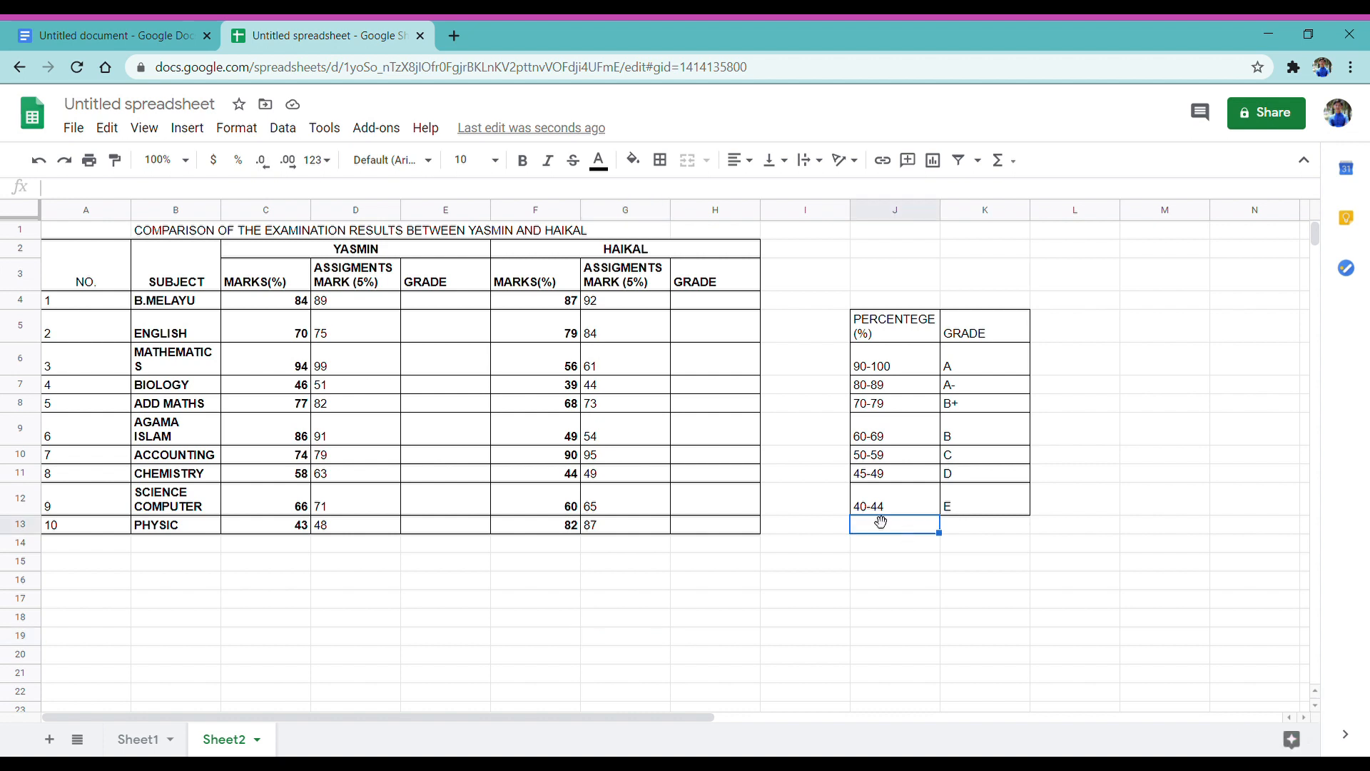
click(458, 308)
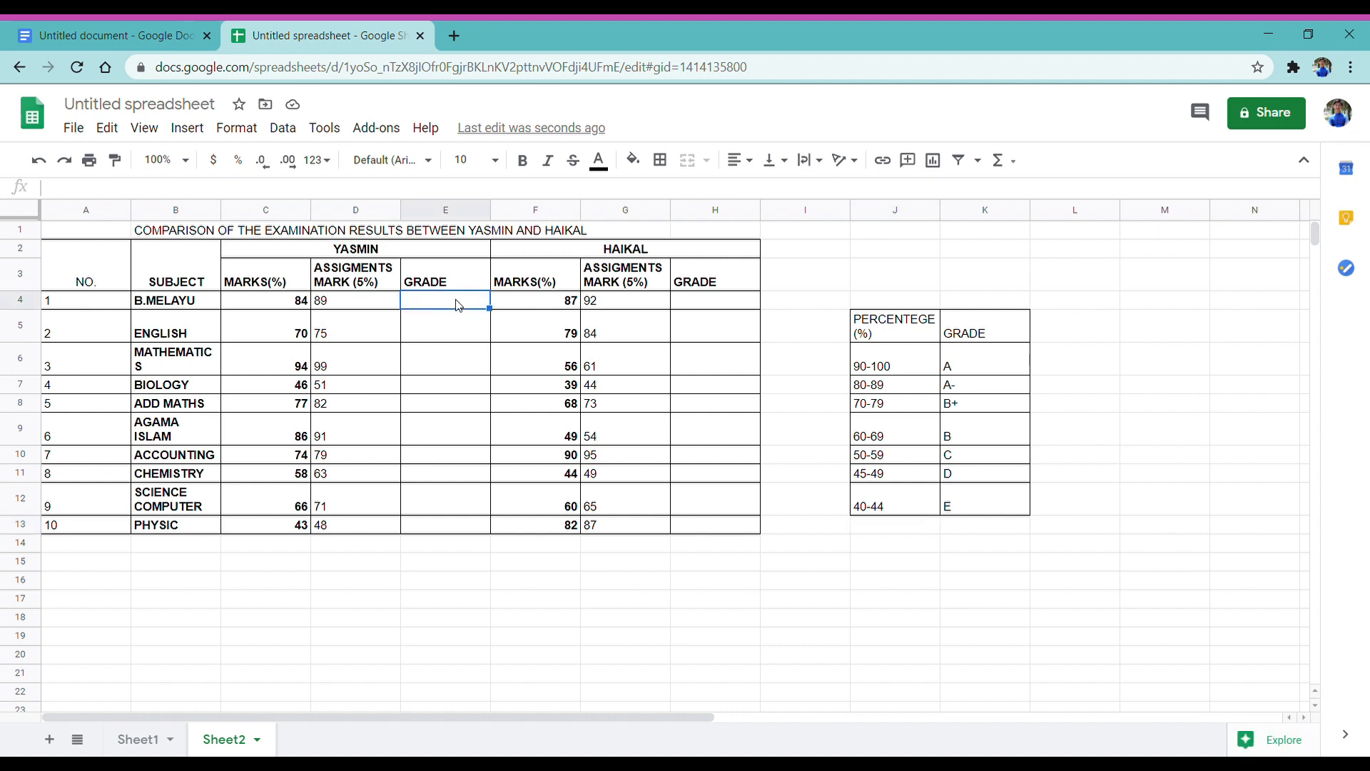
text(=IF)
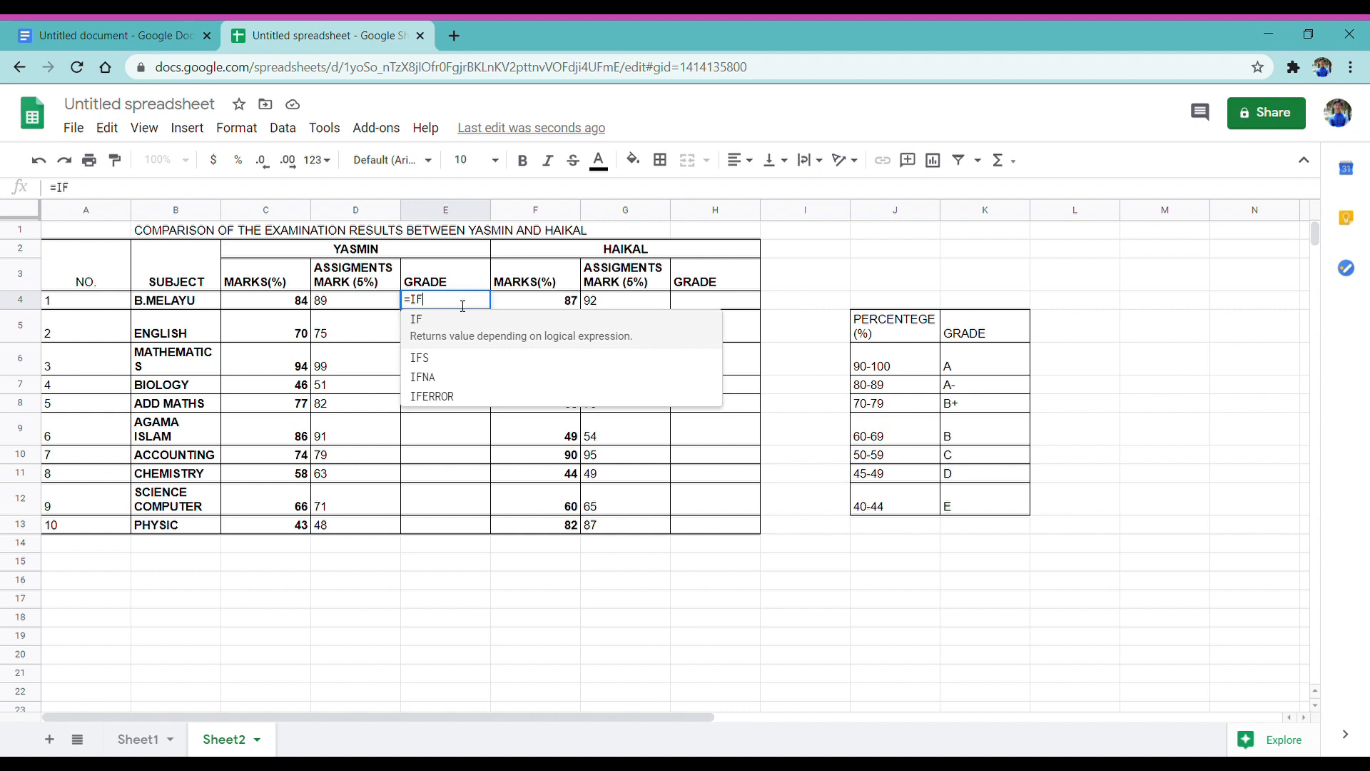
text(()
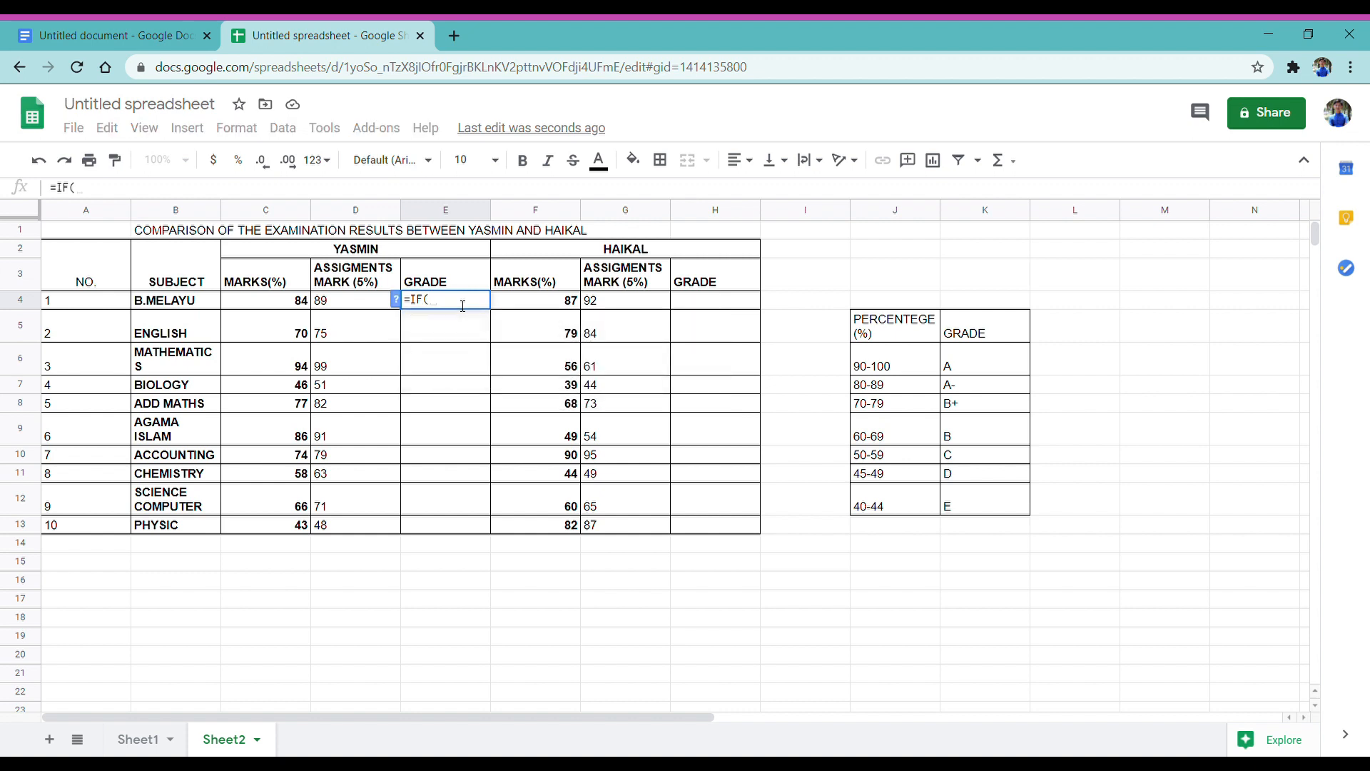
click(374, 305)
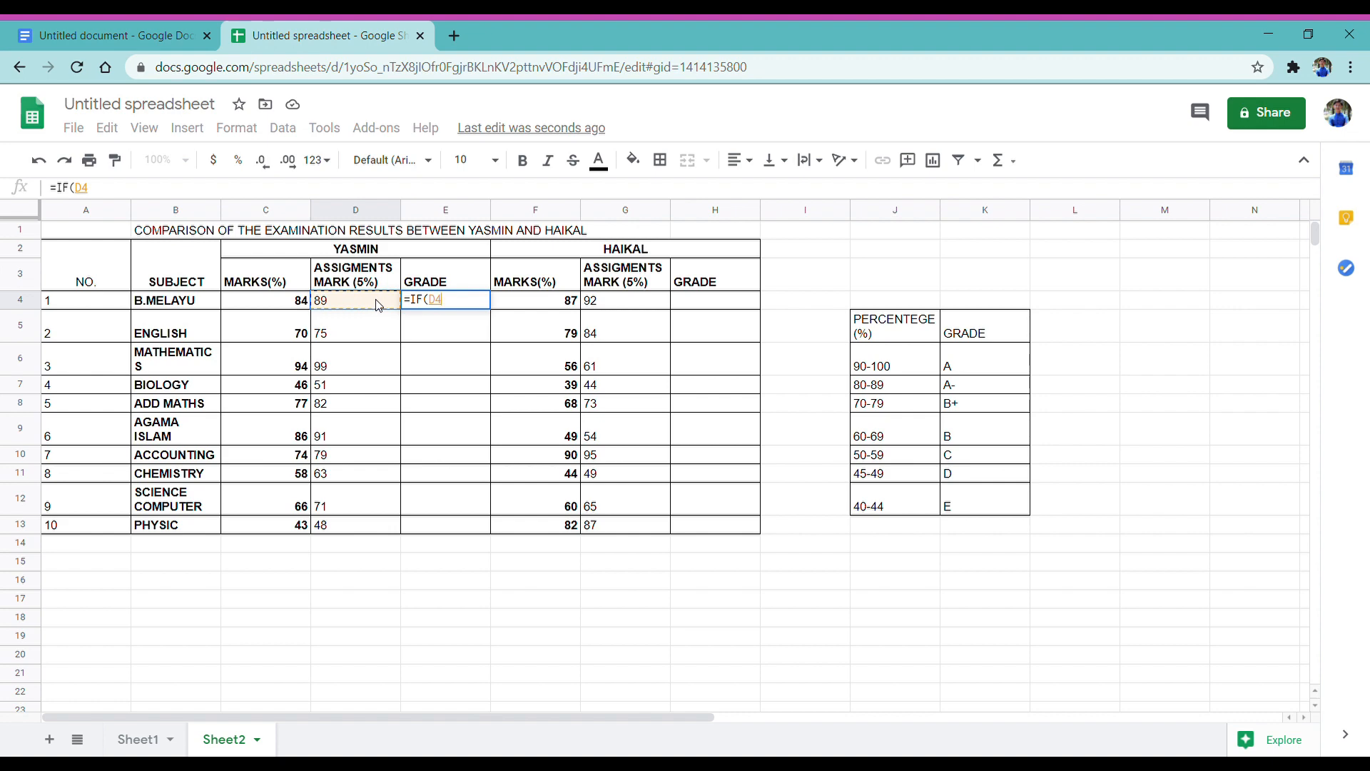
text(>89)
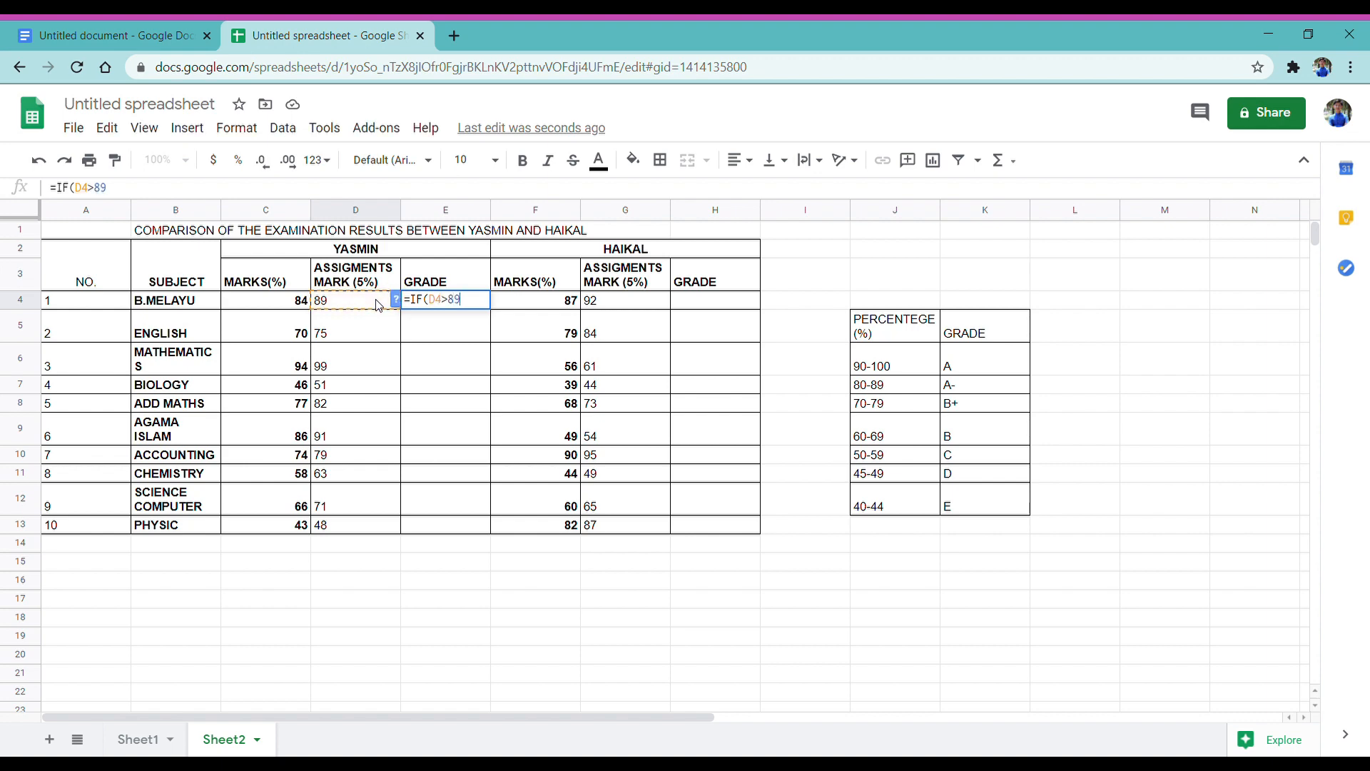
text(,)
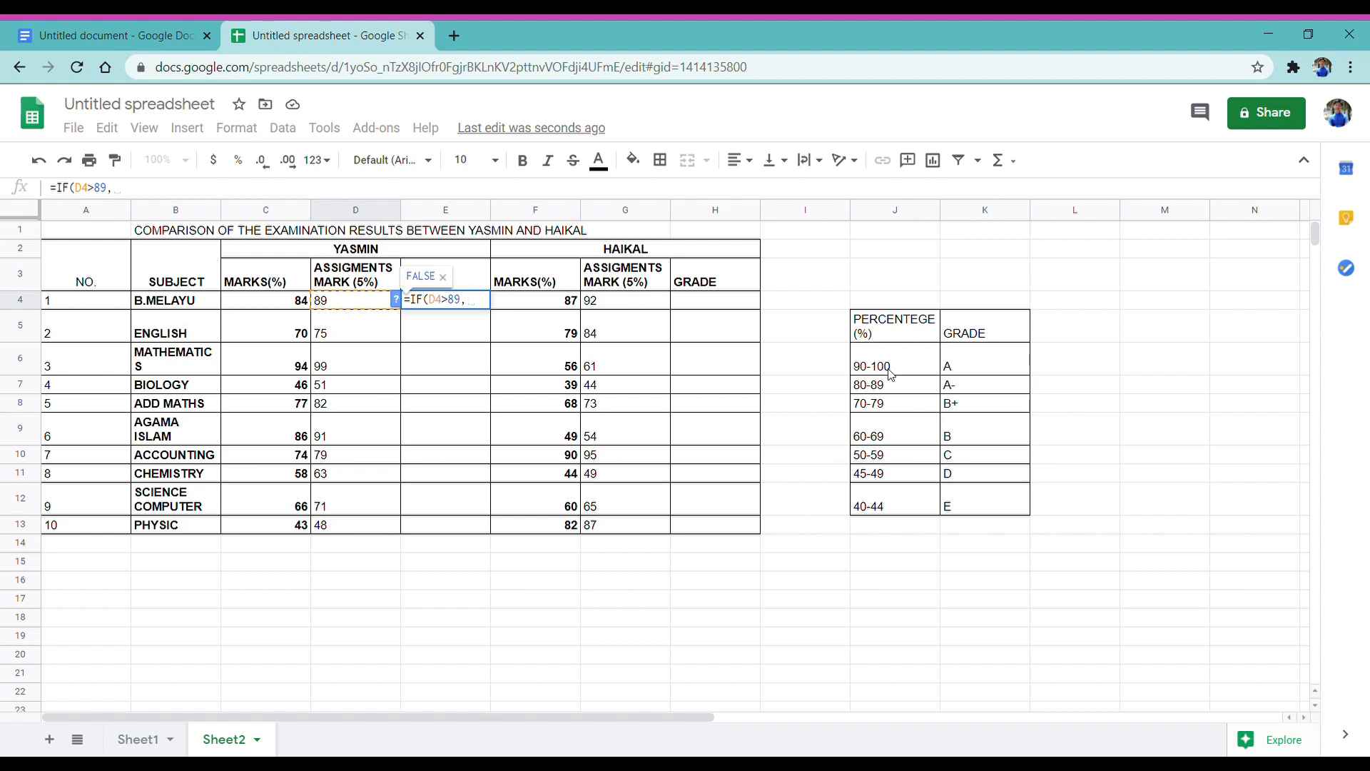
text("A)
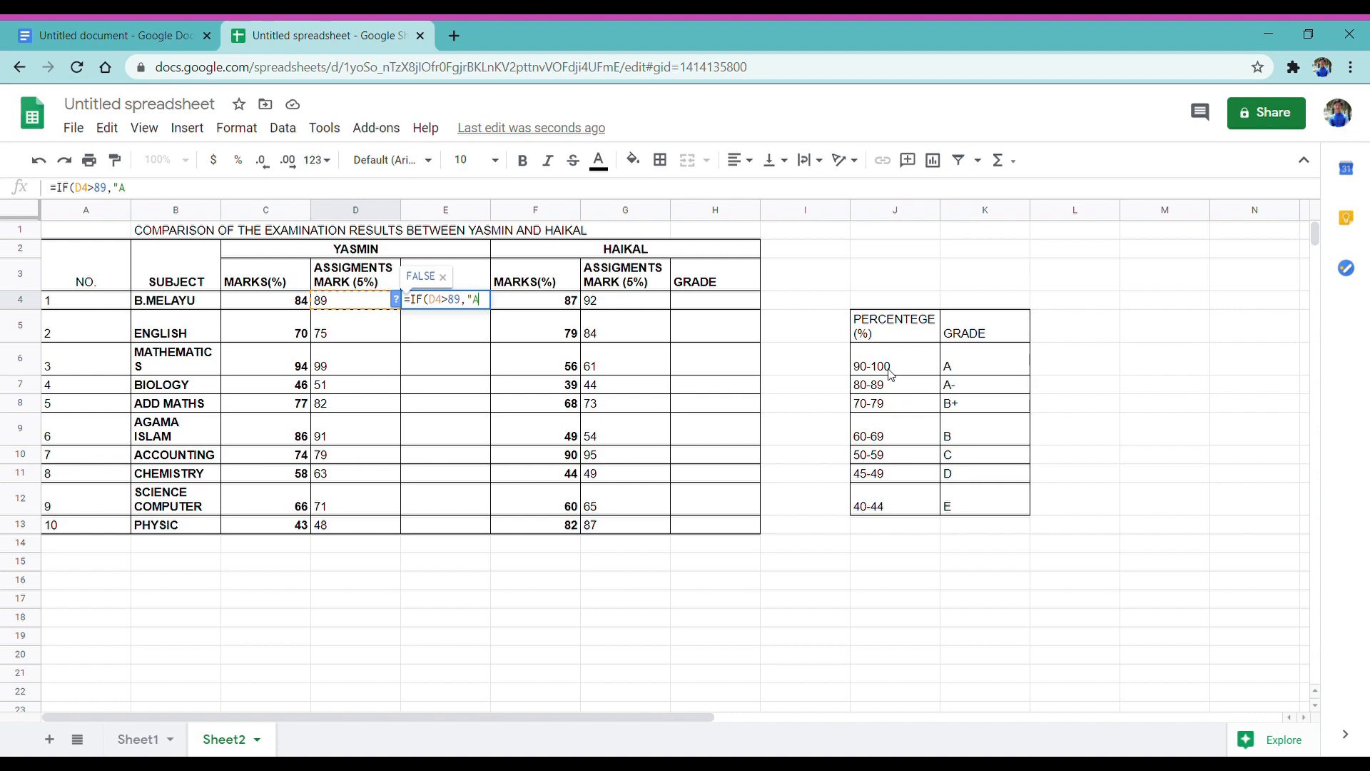
text(",)
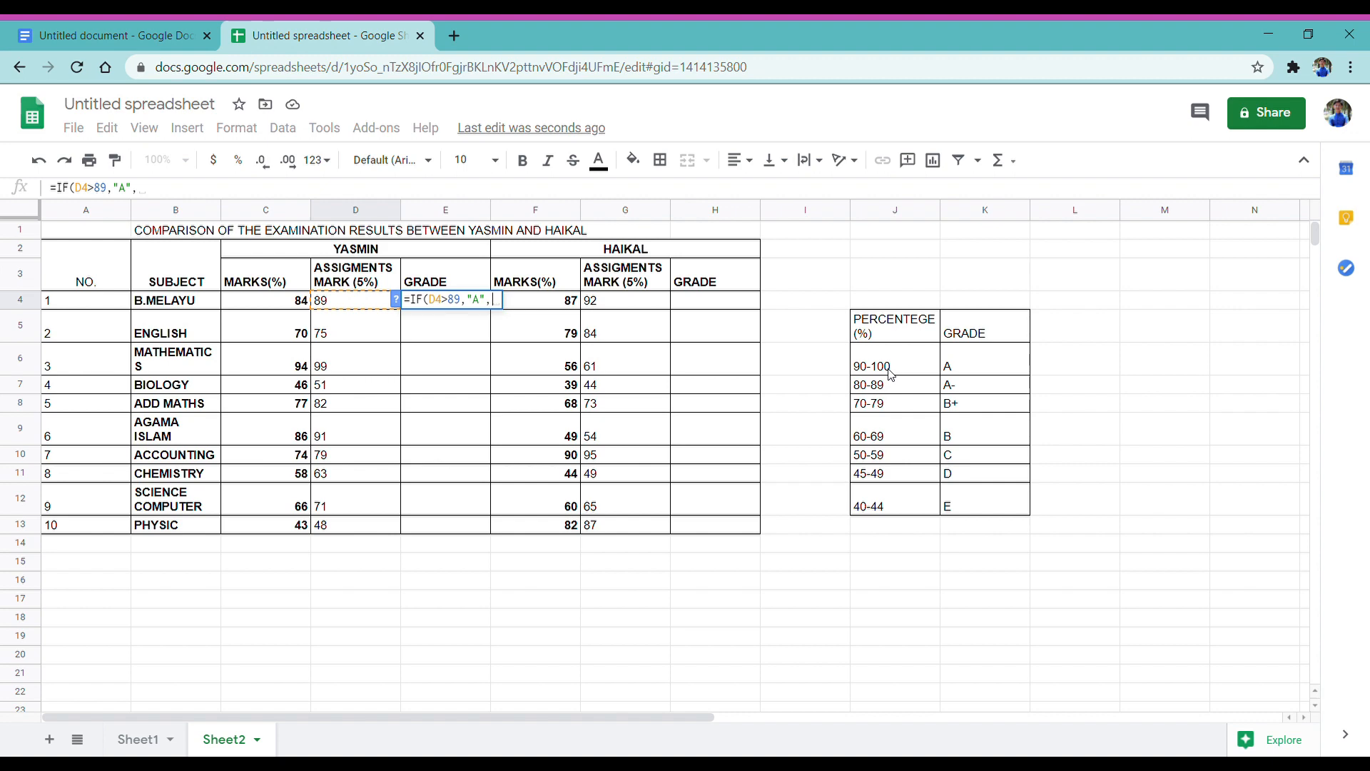
Extend the E4 grade formula with a nested IF that returns "A-" when D4>79.
text(IF()
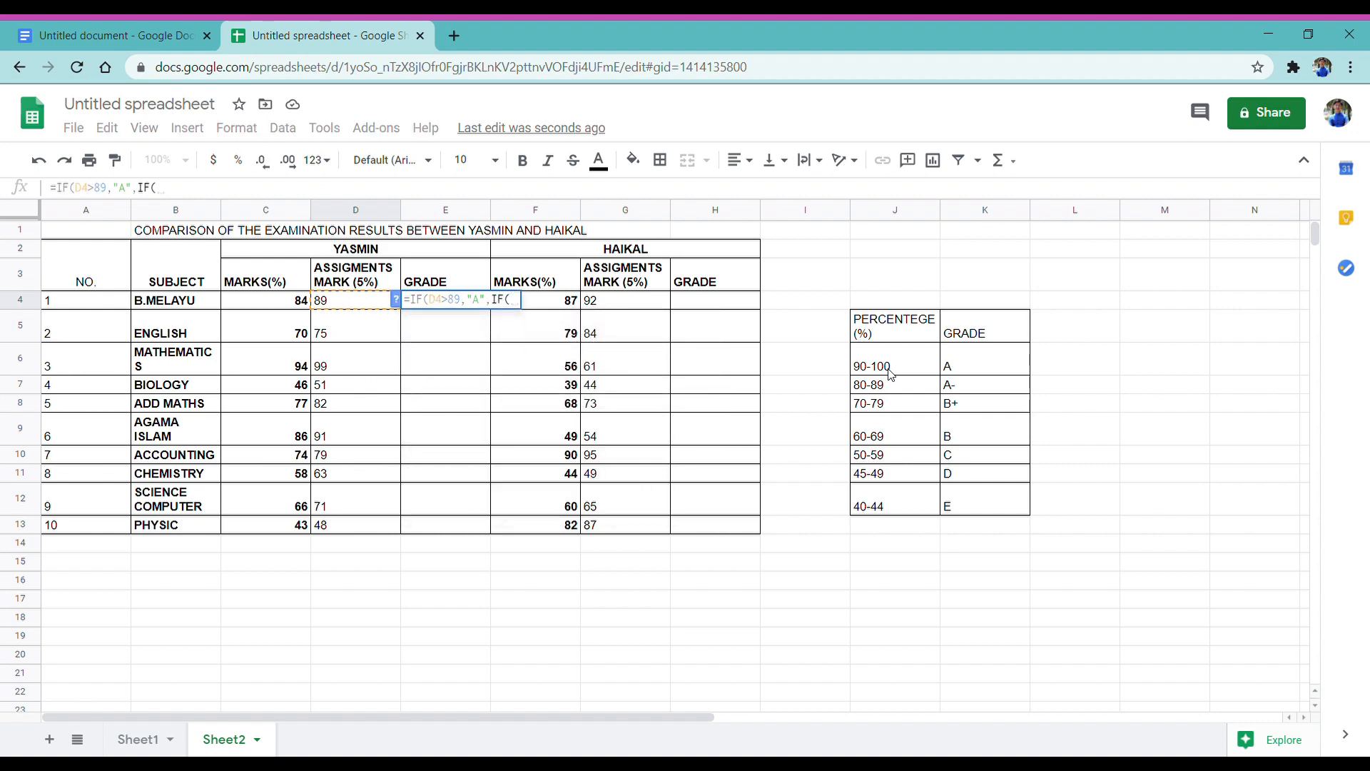
text(D4)
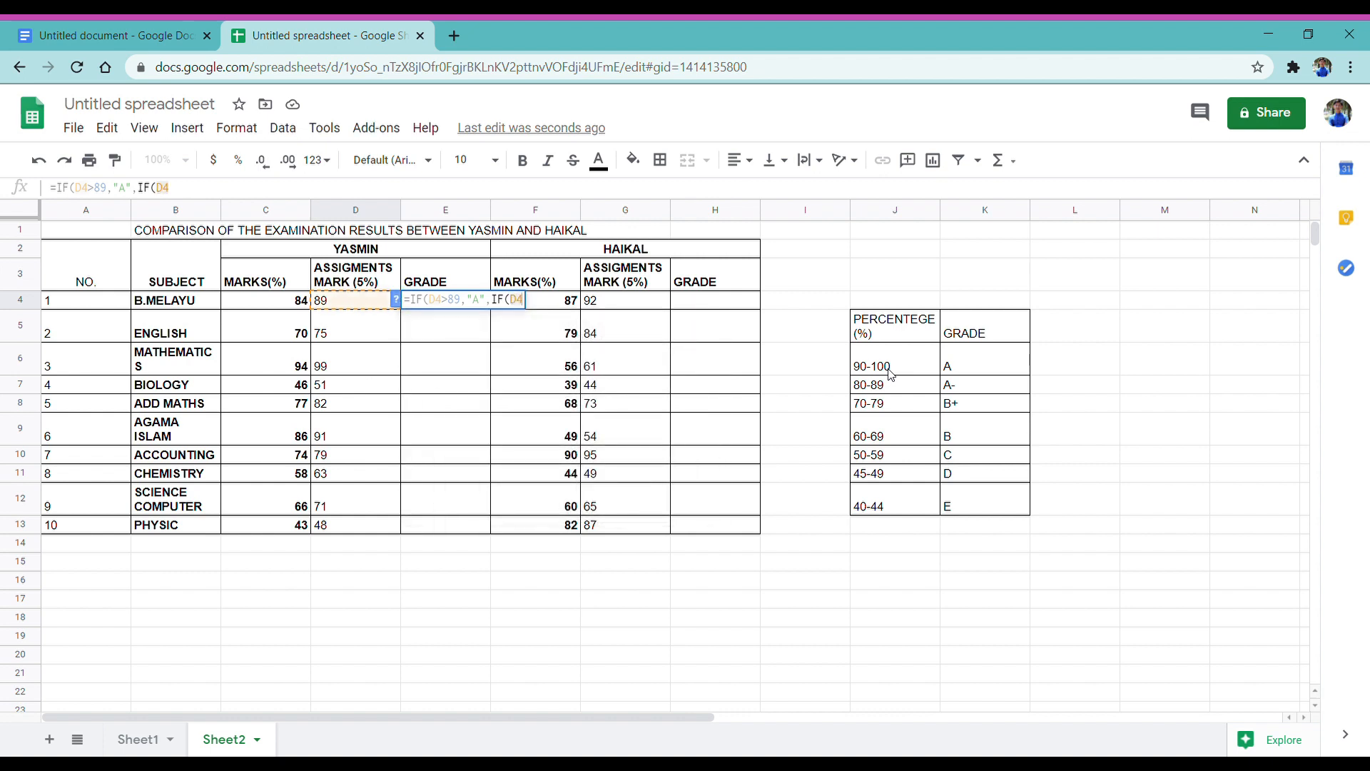
text(>)
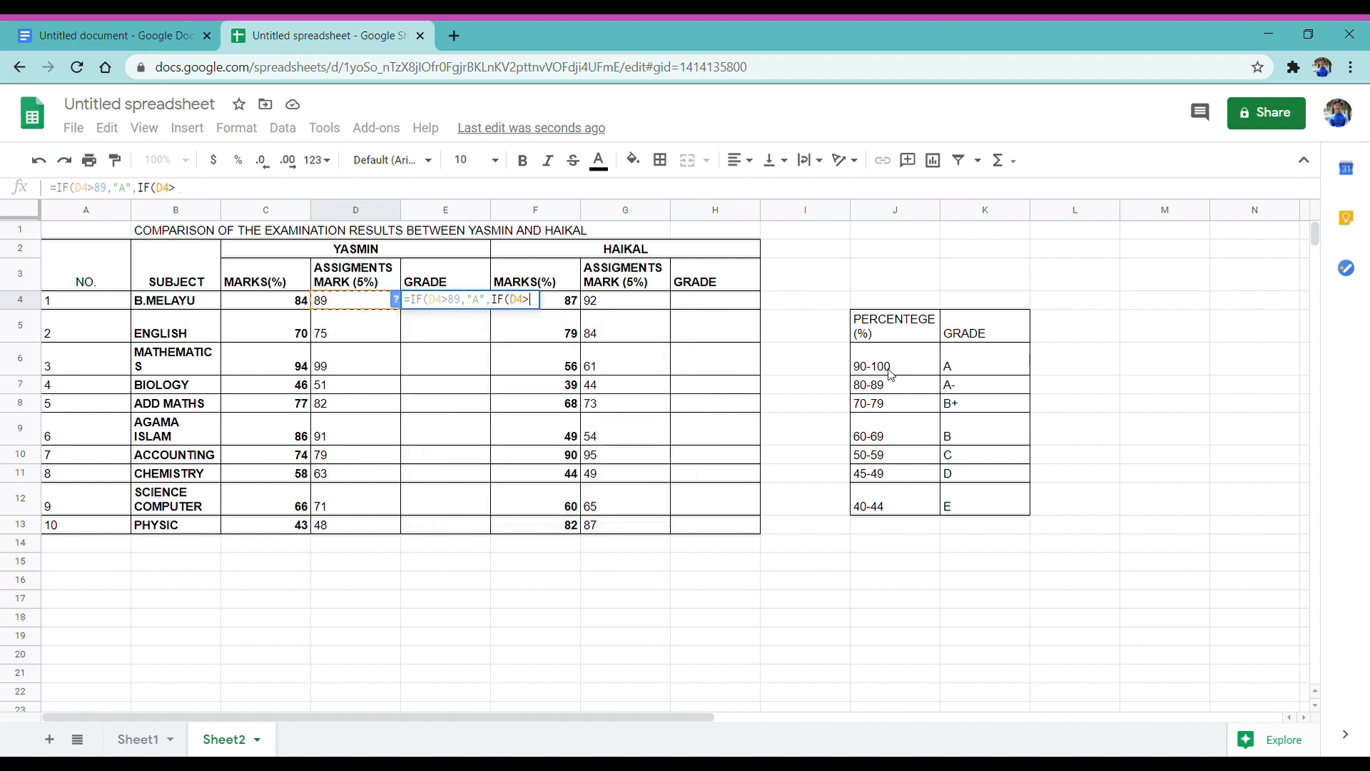
text(79)
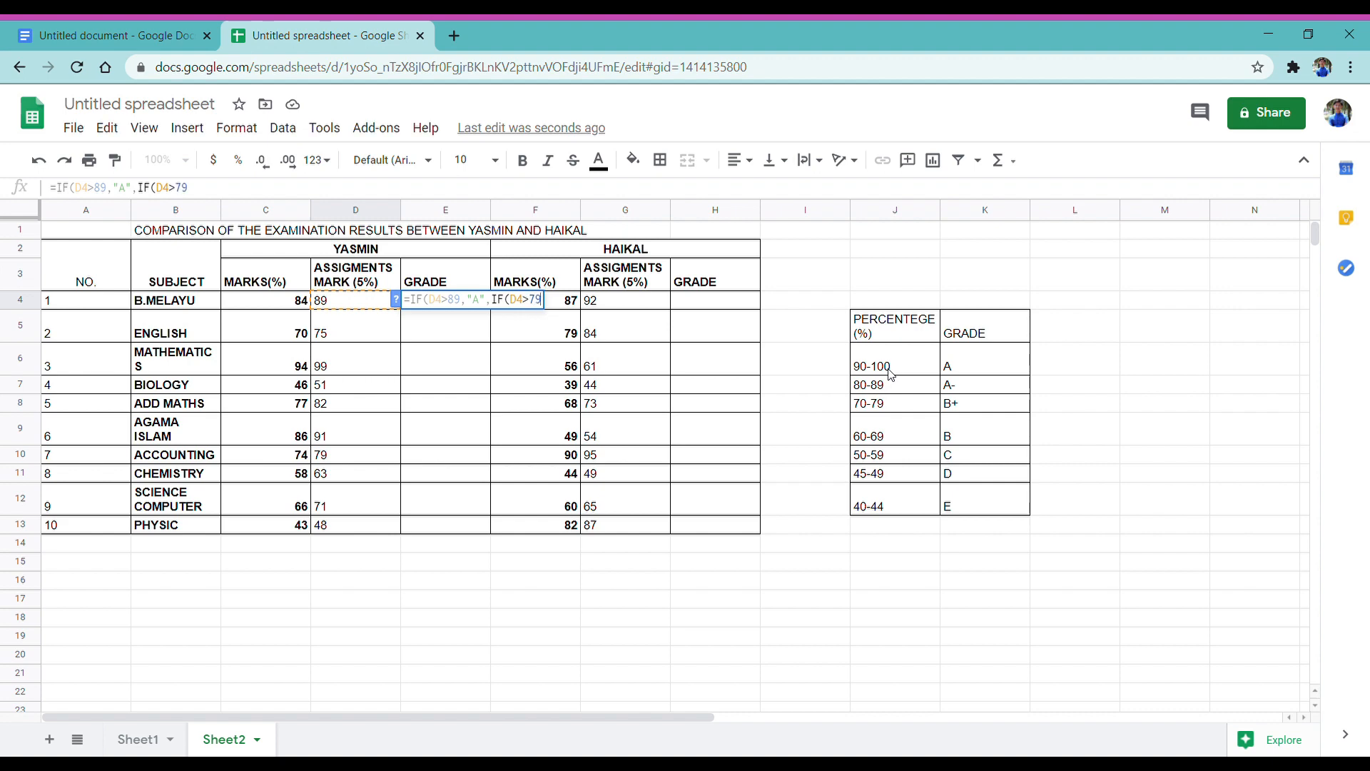
text(,:)
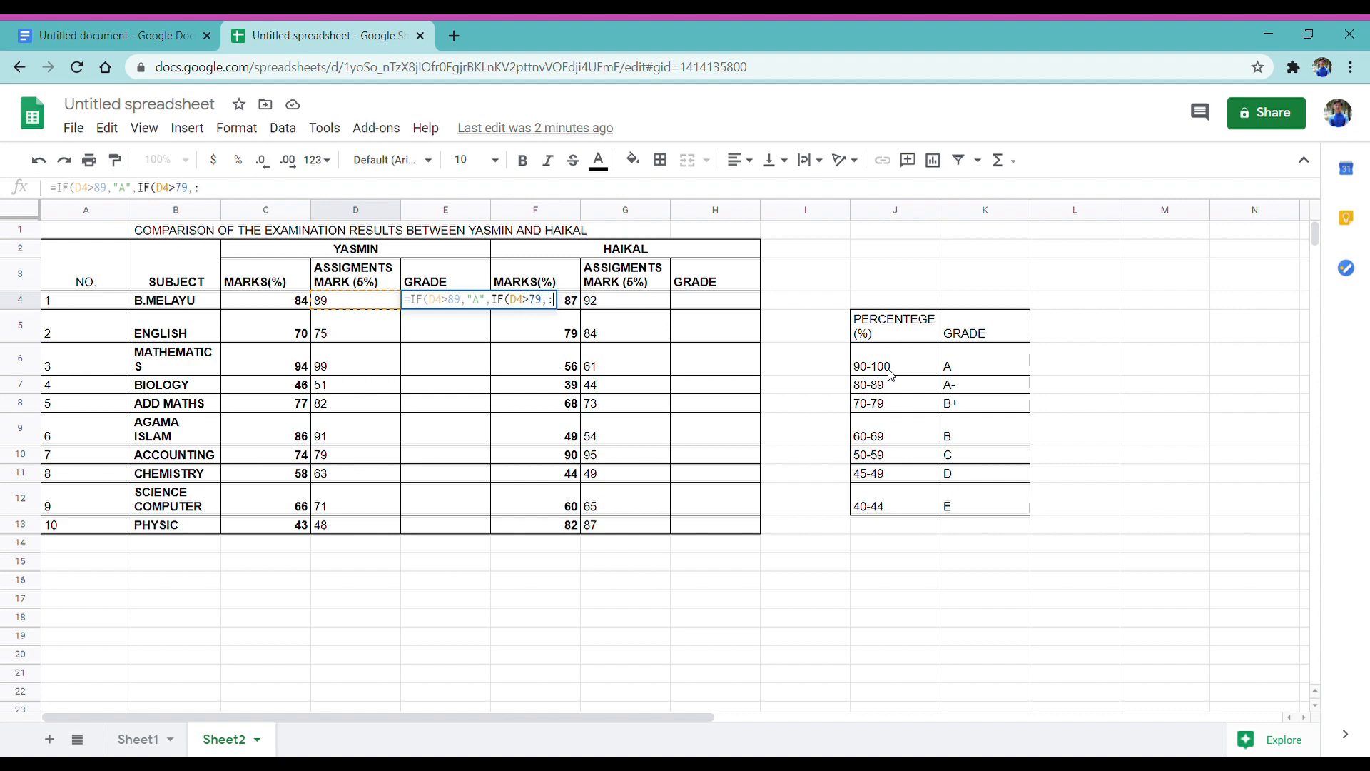
key(BackSpace)
text("A-)
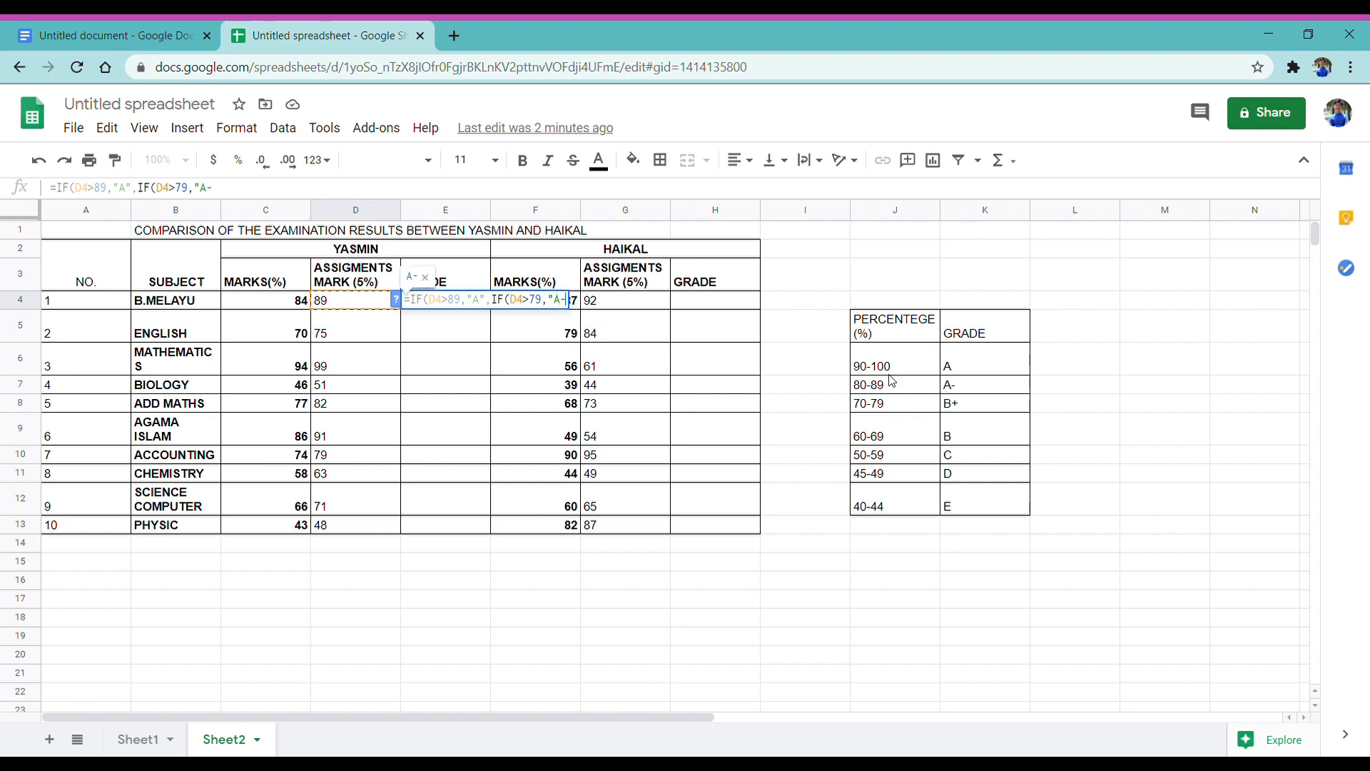
text(",)
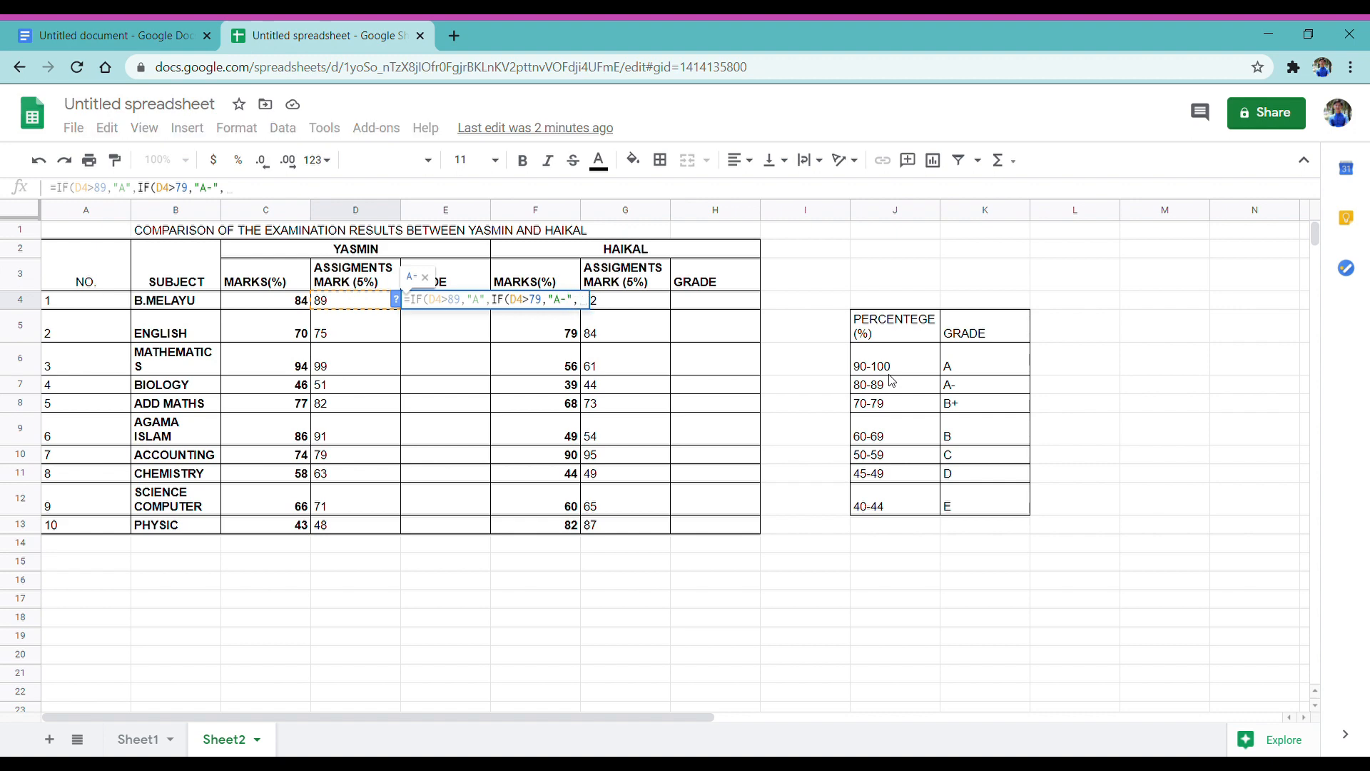
Add a further nested IF to the E4 formula that returns "B+" when D4>69.
text(IF)
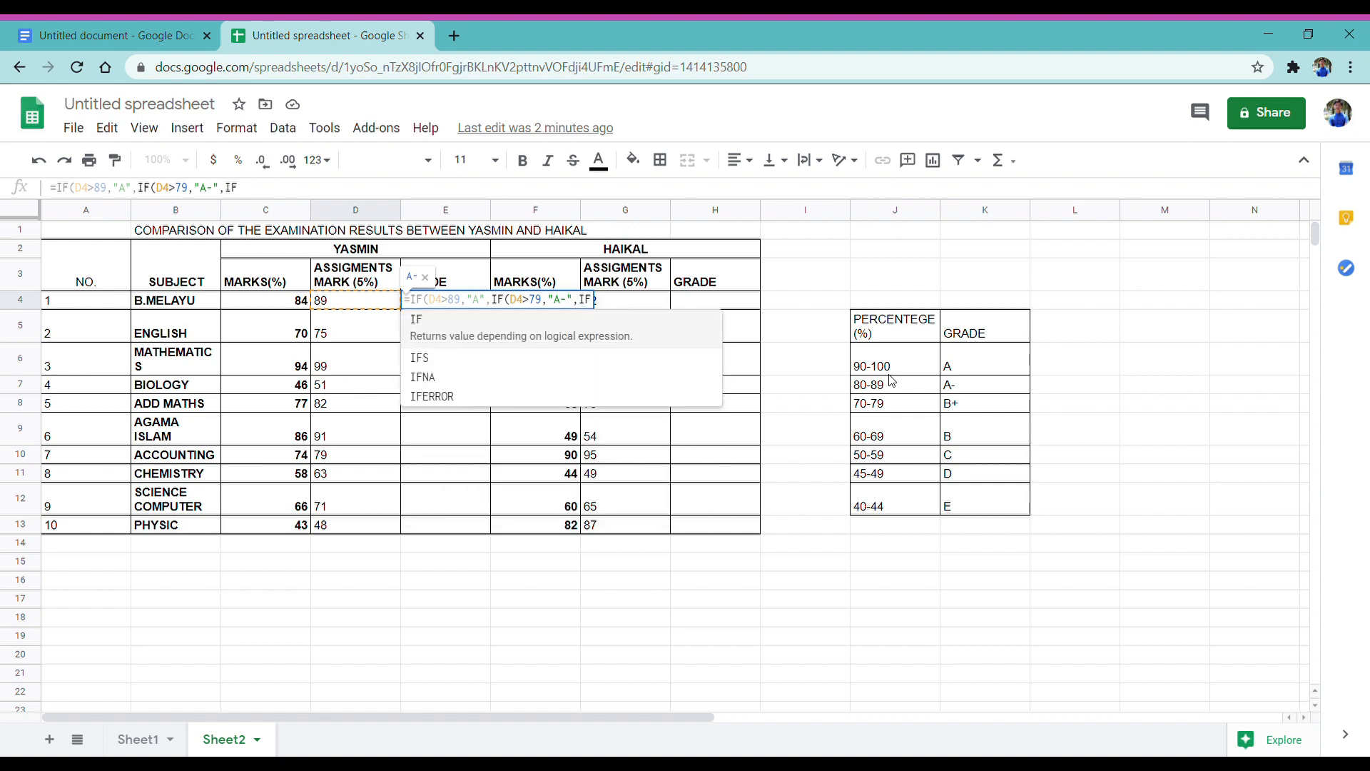
text(()
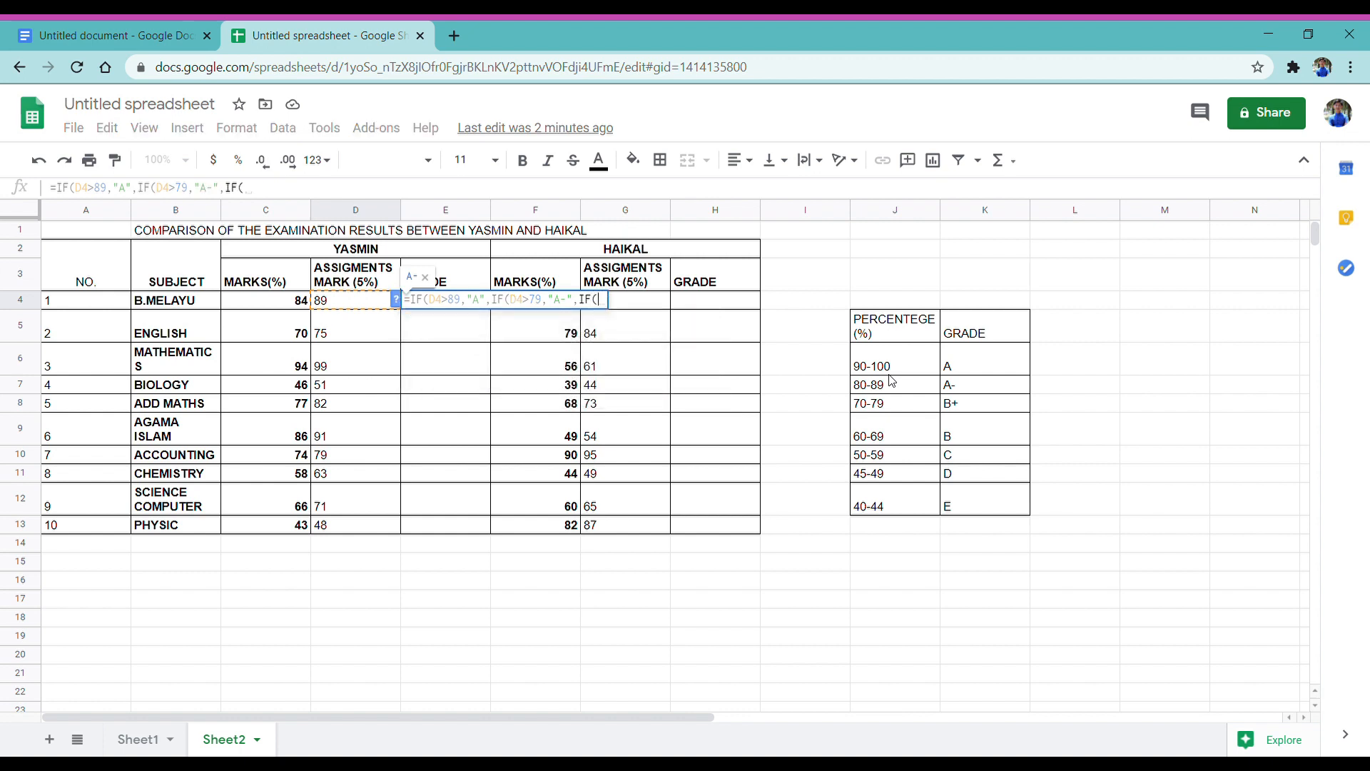
text(D4)
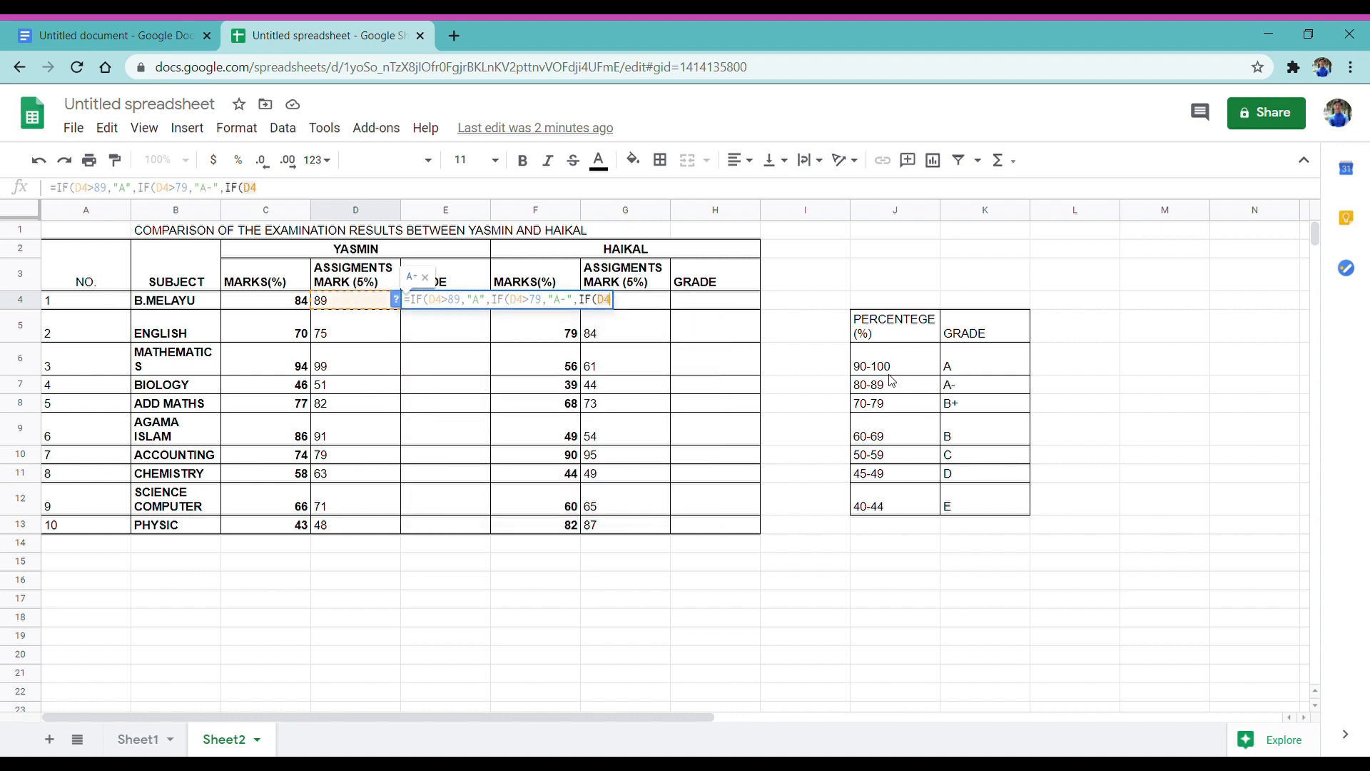
text(>)
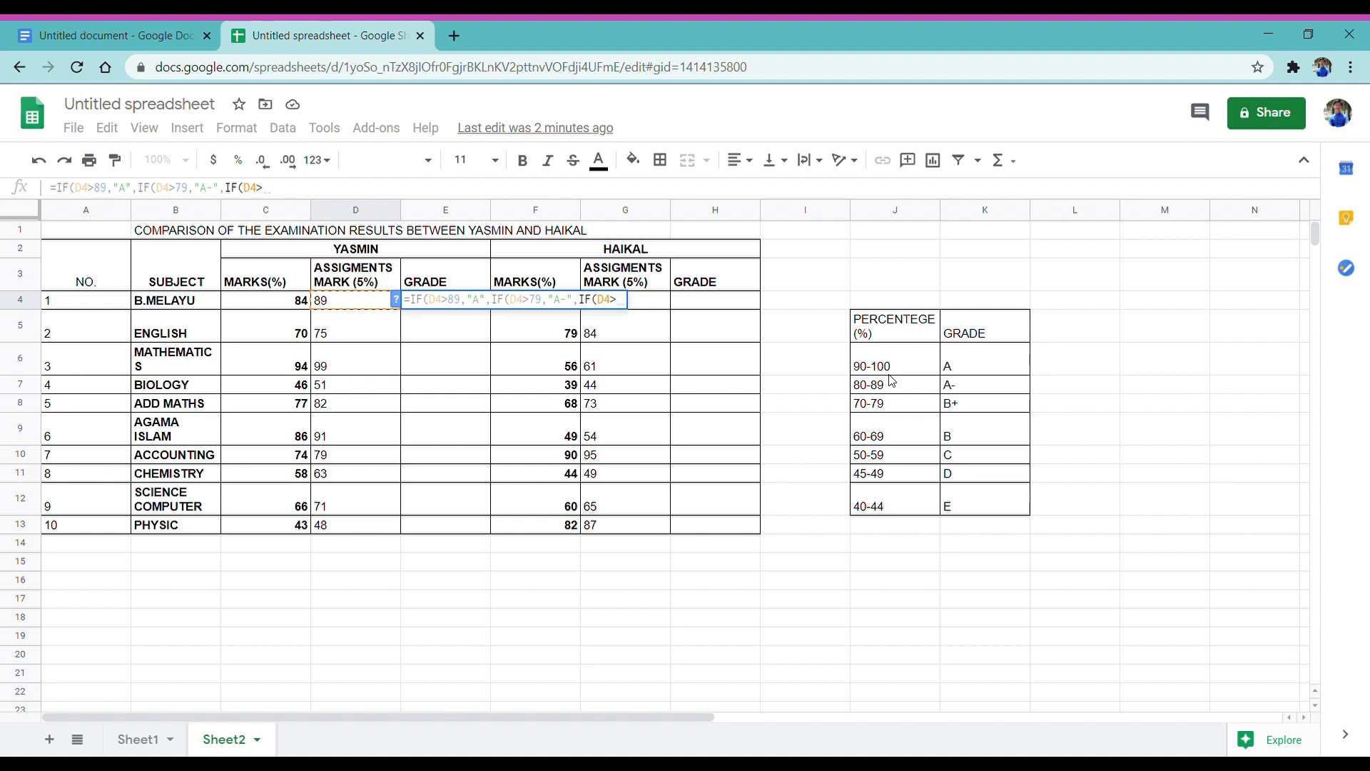
text(69)
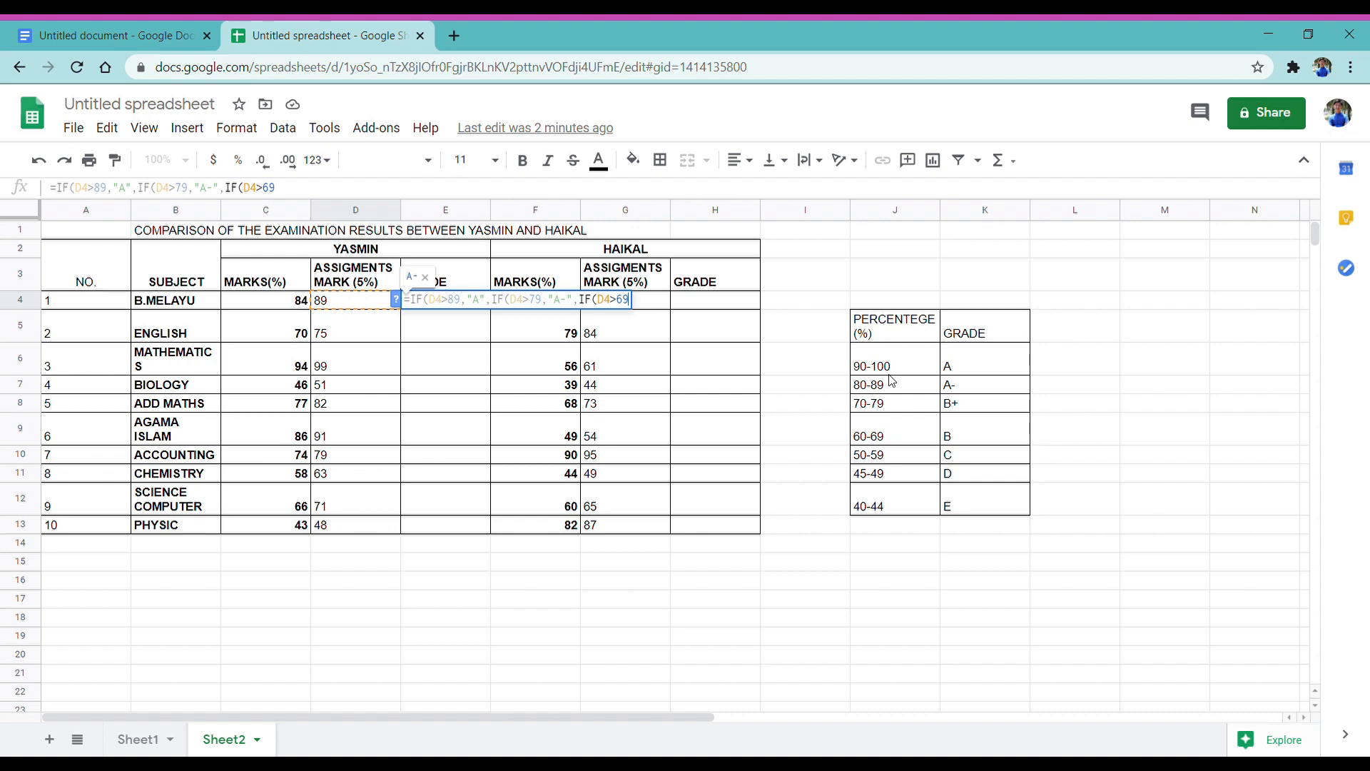
text(,)
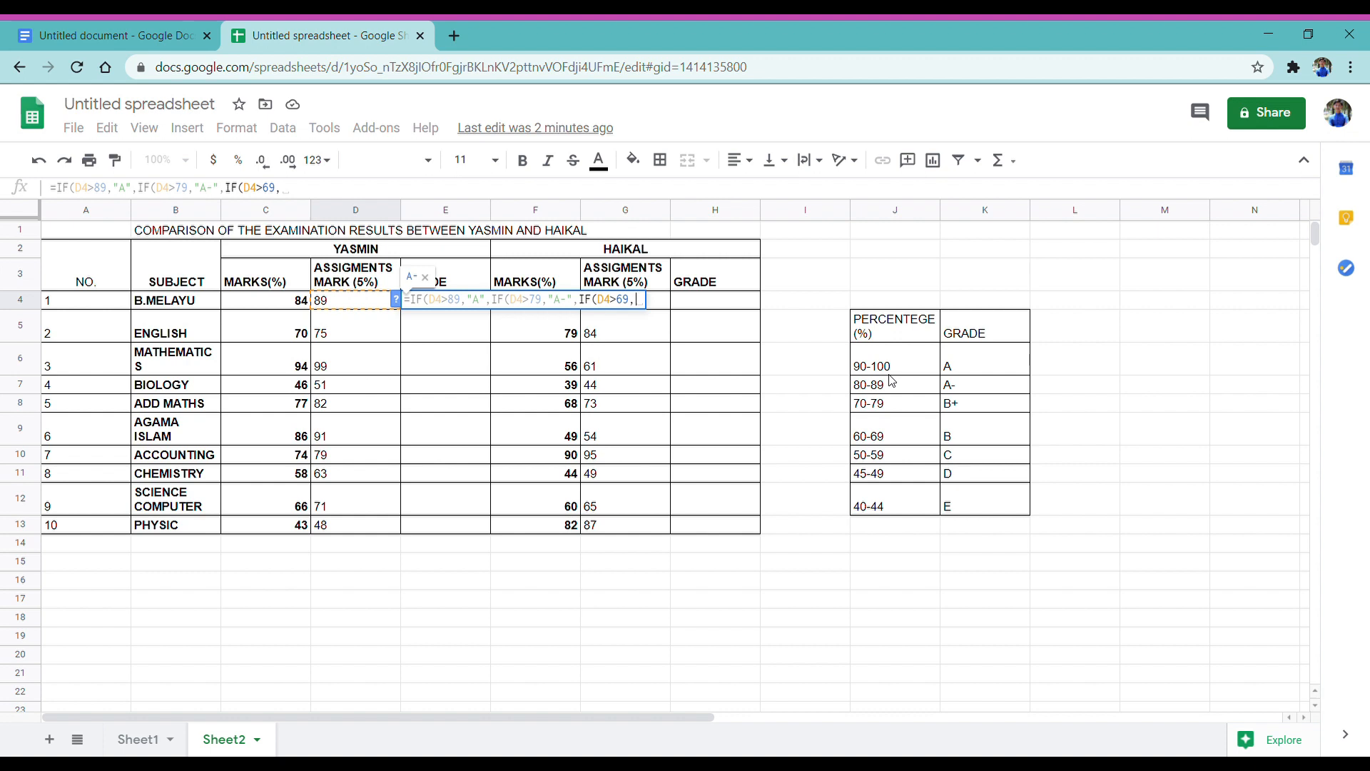
text(B+)
key(BackSpace)
key(BackSpace)
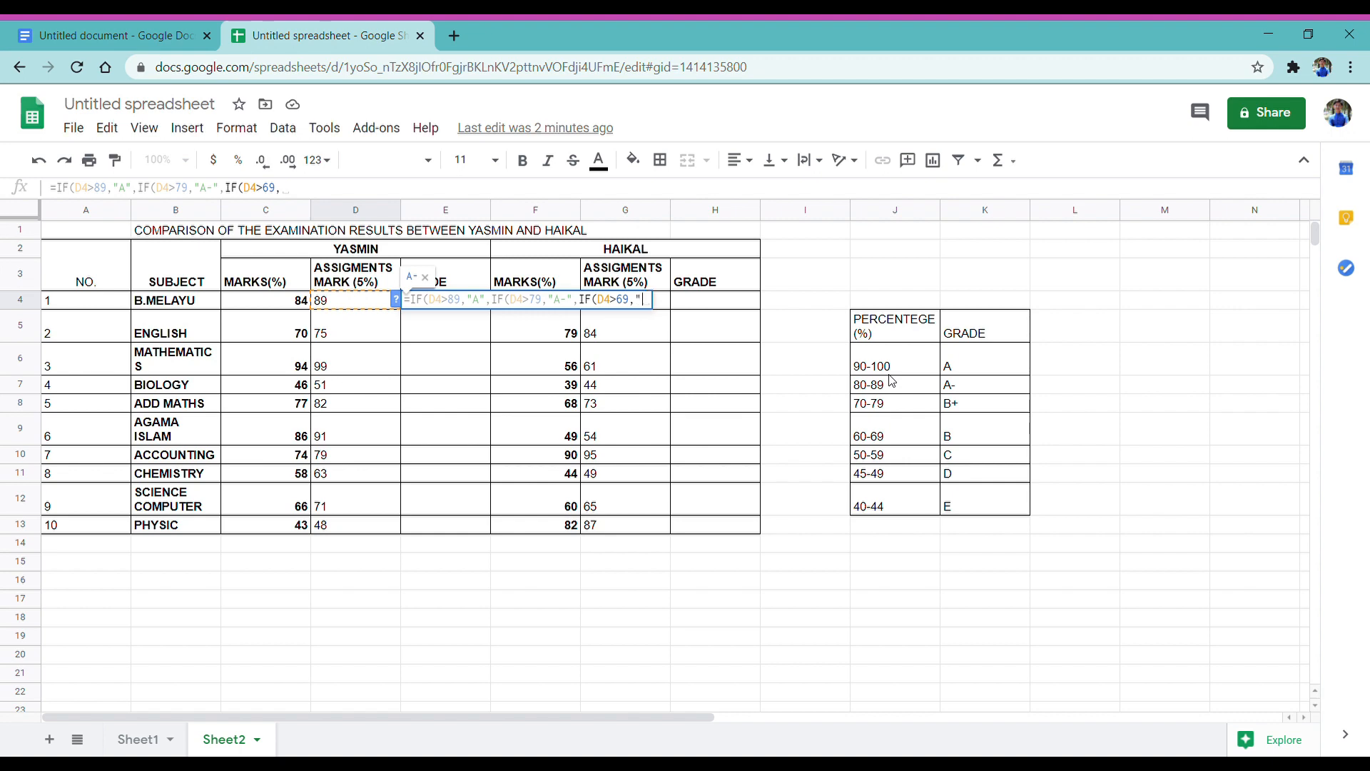
text("B+",)
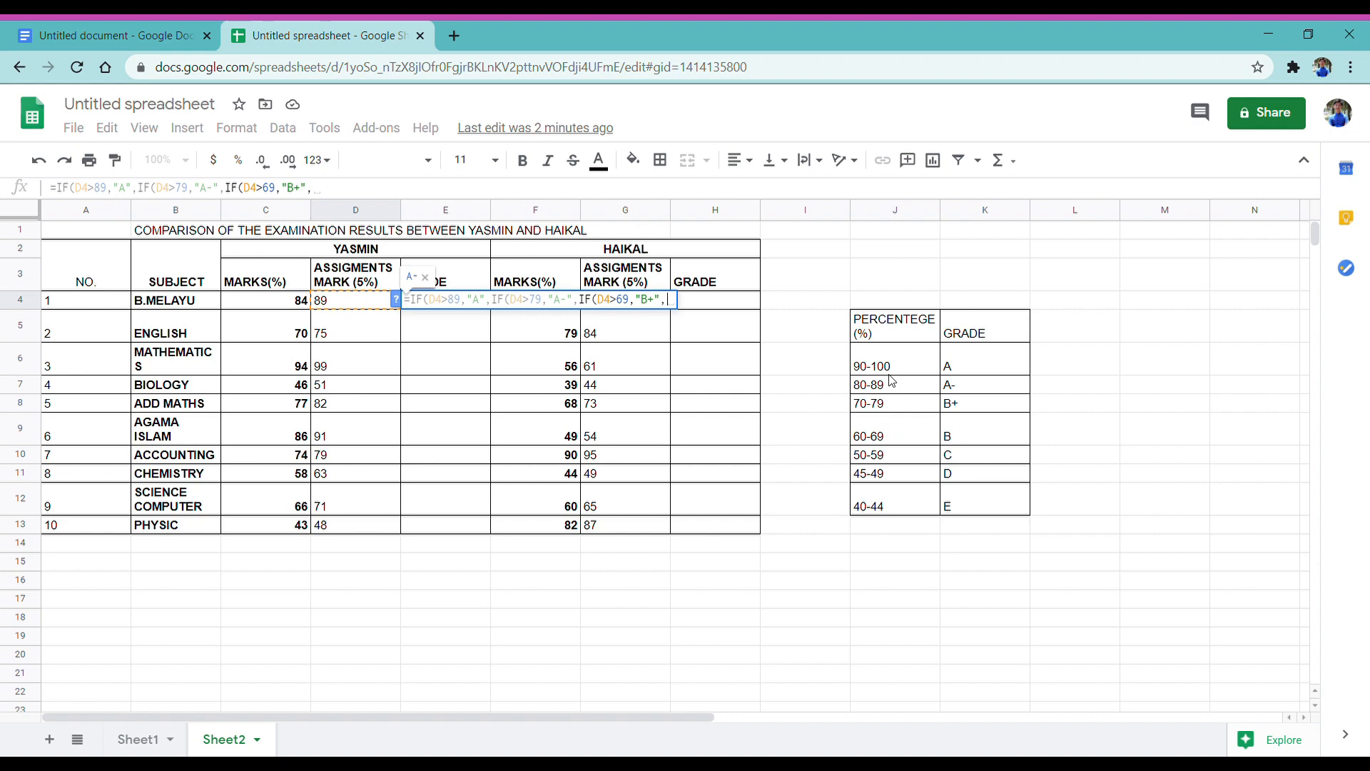
Add another nested IF to the E4 formula that returns "B" when D4>59.
text(IF)
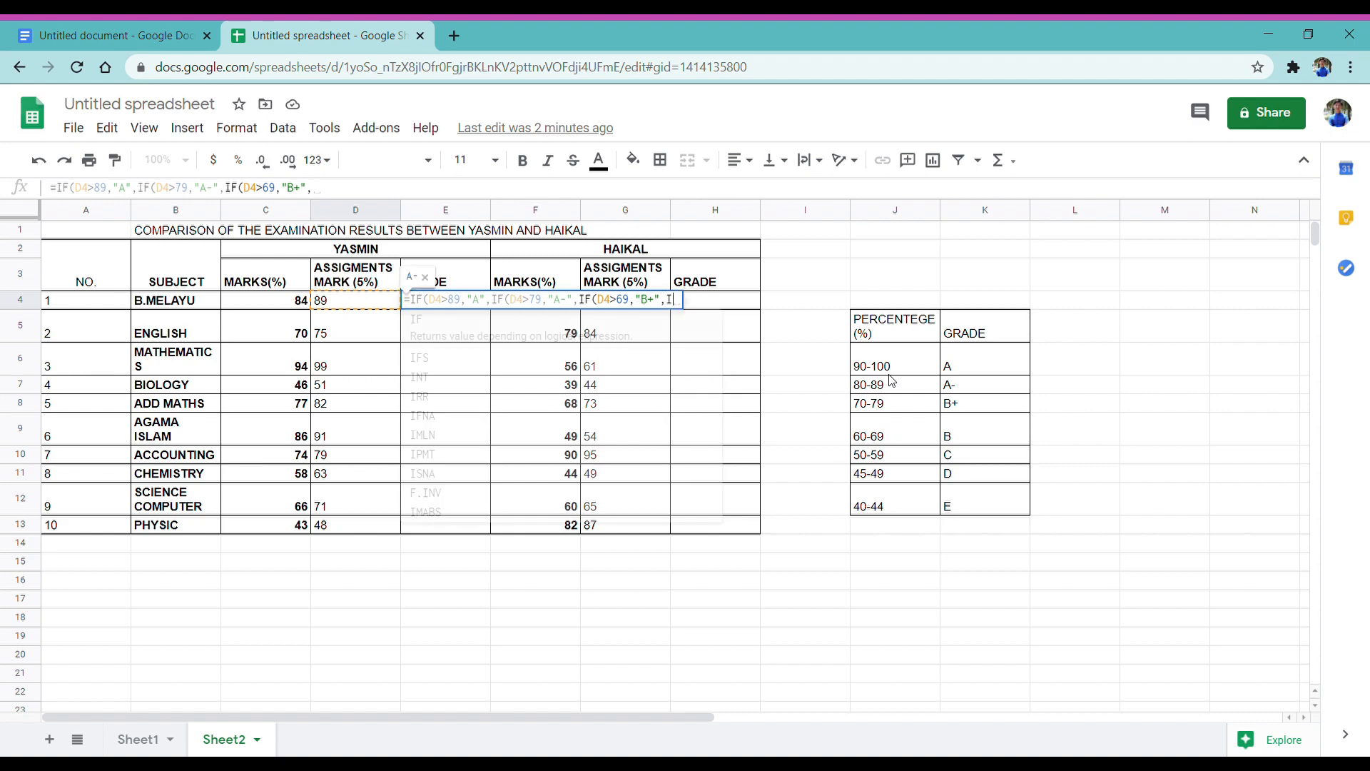
text(()
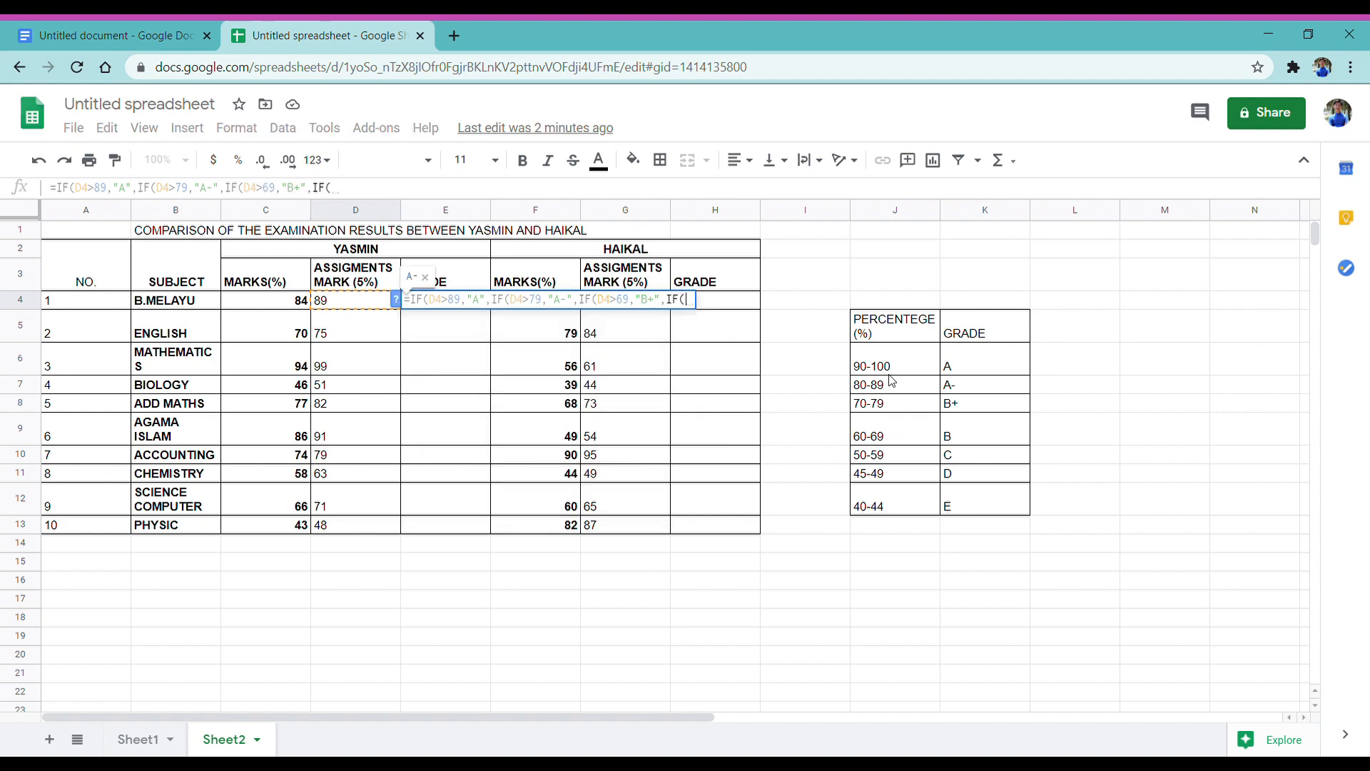
text(D4)
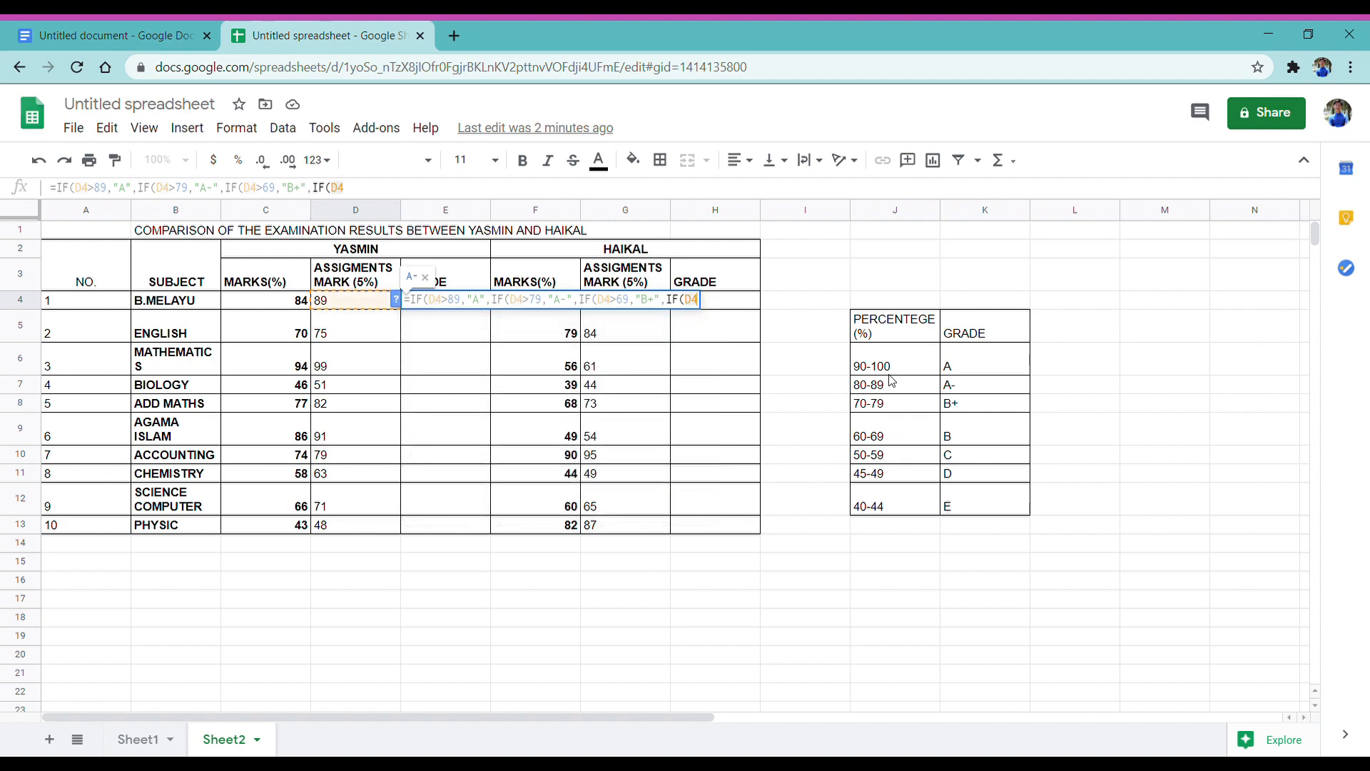
text(>)
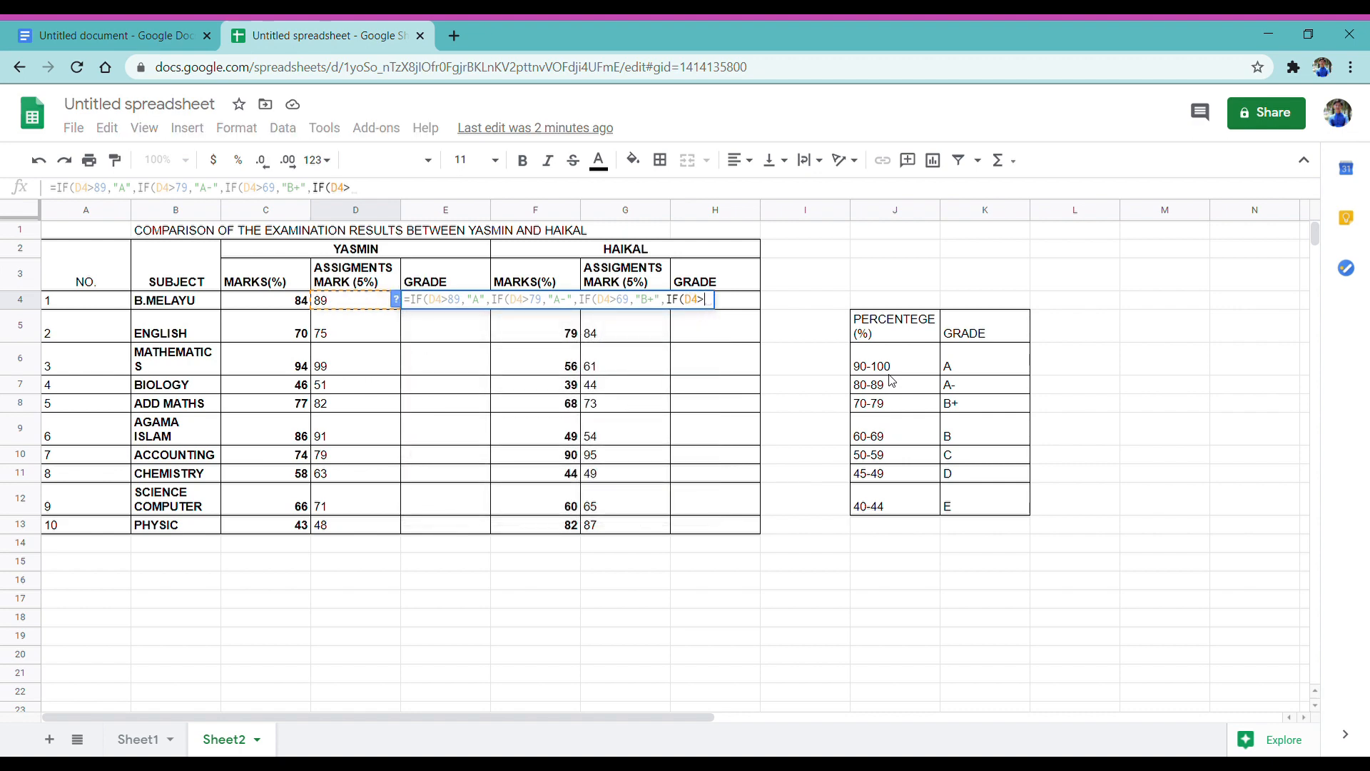
text(59,")
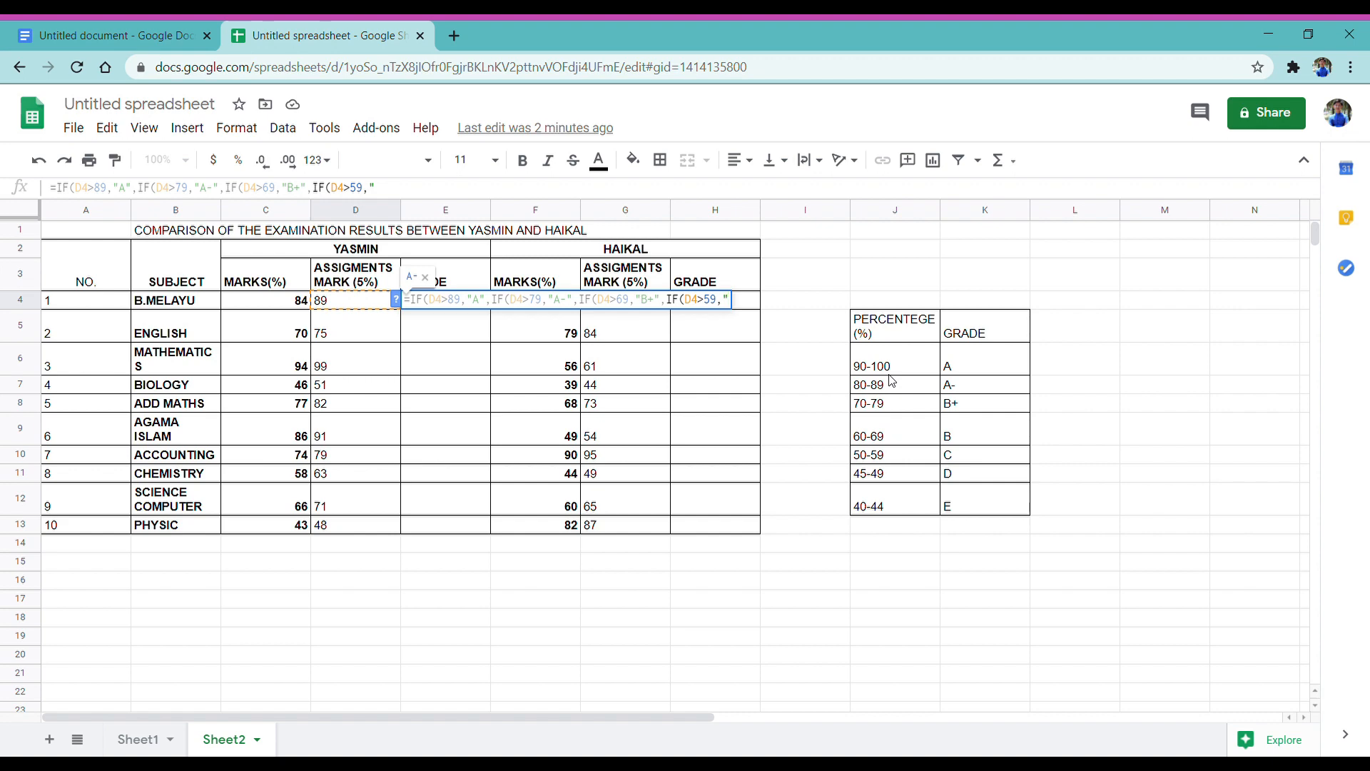
text(B",)
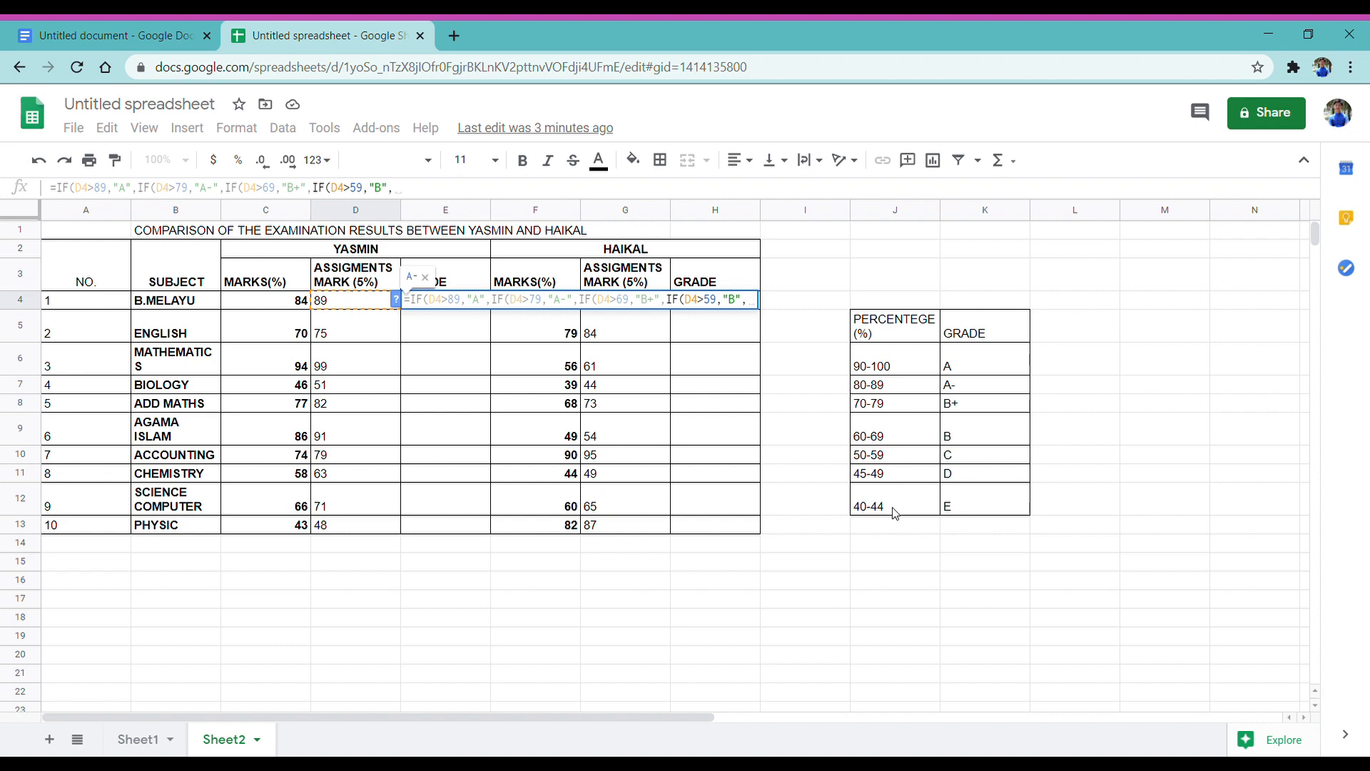
Switch to the Google Docs document and copy the formula line IF(D4>49,"C", IF(D4>44, "D",IF(D4>39, "E"))))))) above the marks table.
click(108, 23)
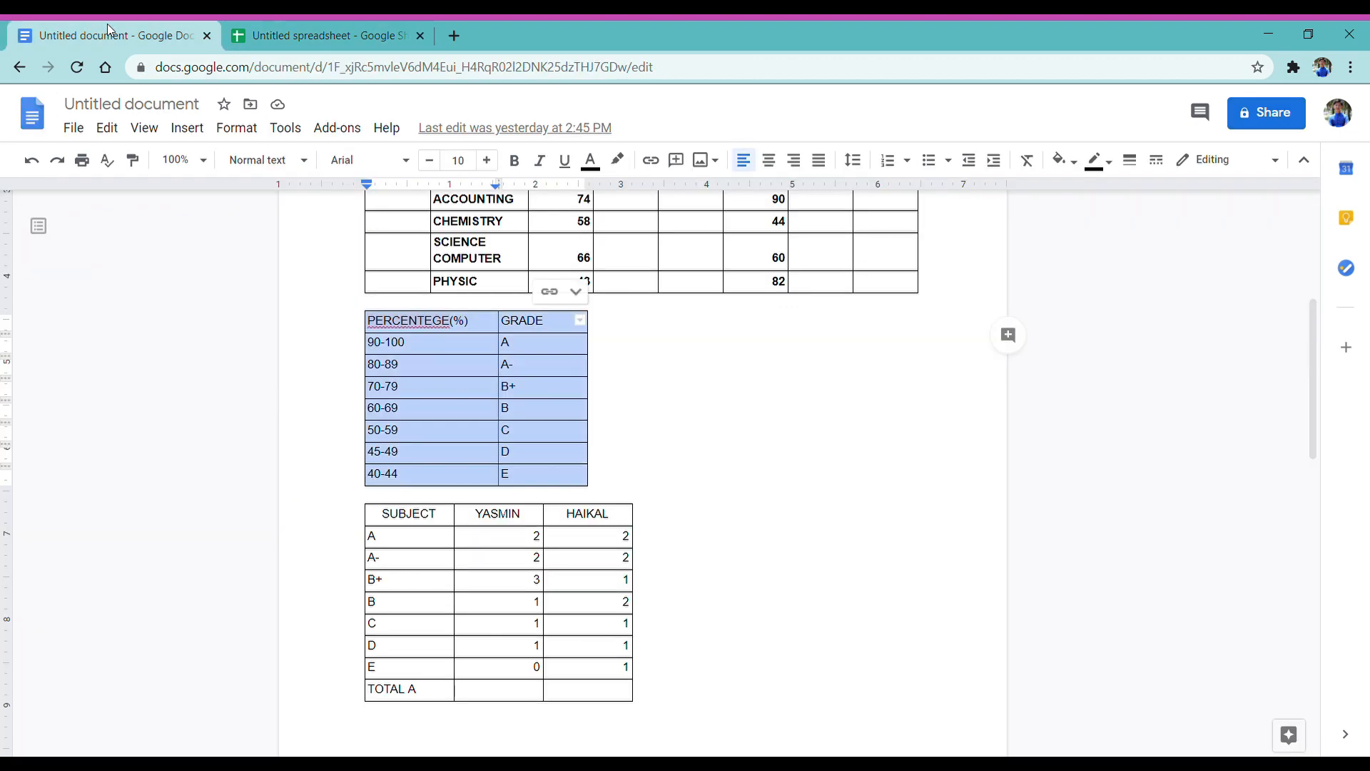
scroll(416, 278, up, 5)
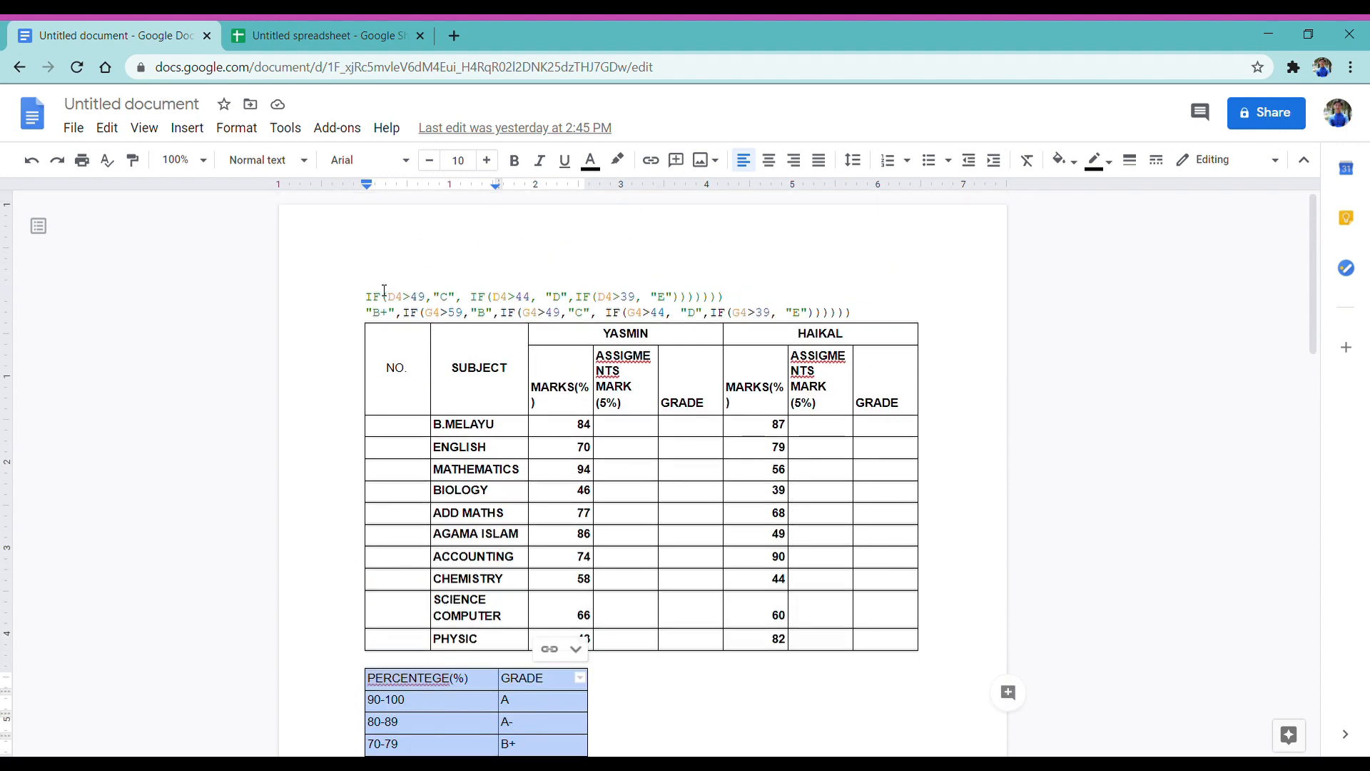
drag(366, 297, 726, 298)
right_click(653, 300)
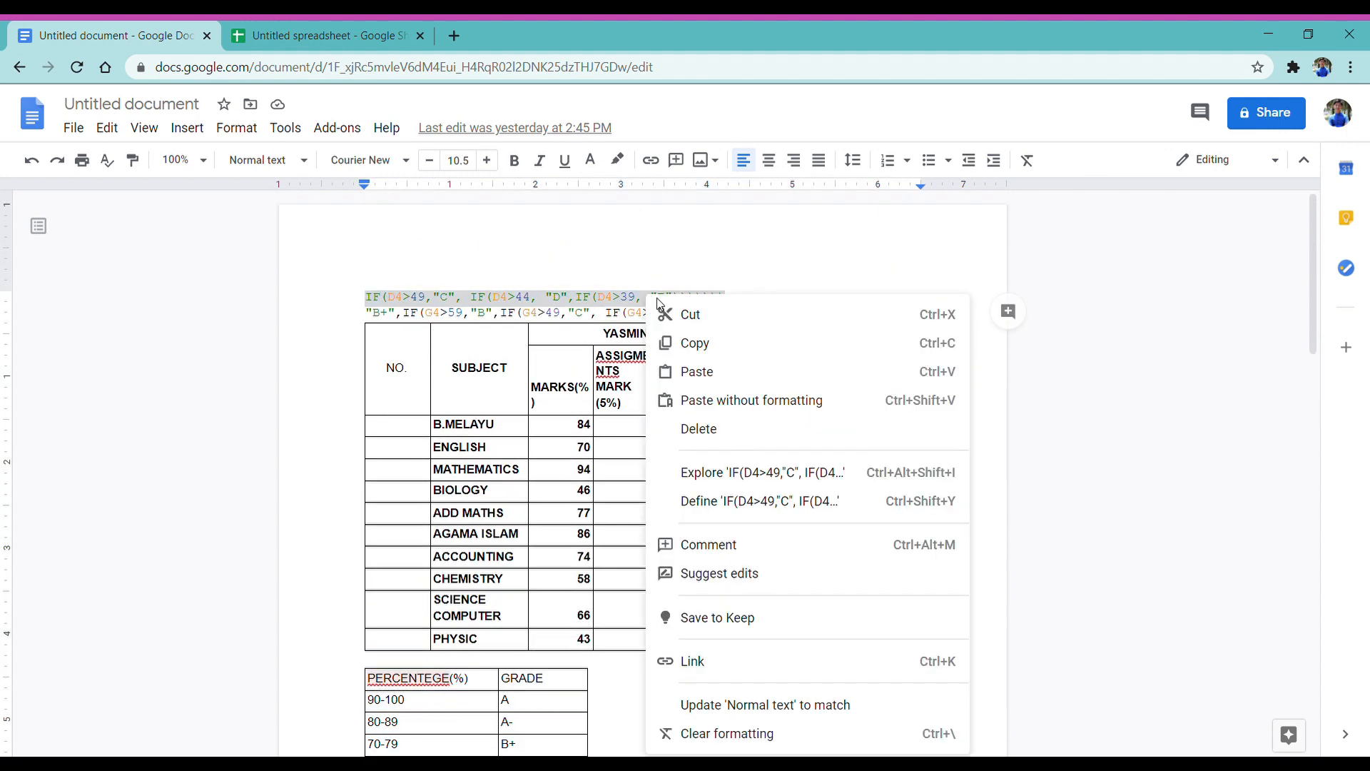
click(717, 344)
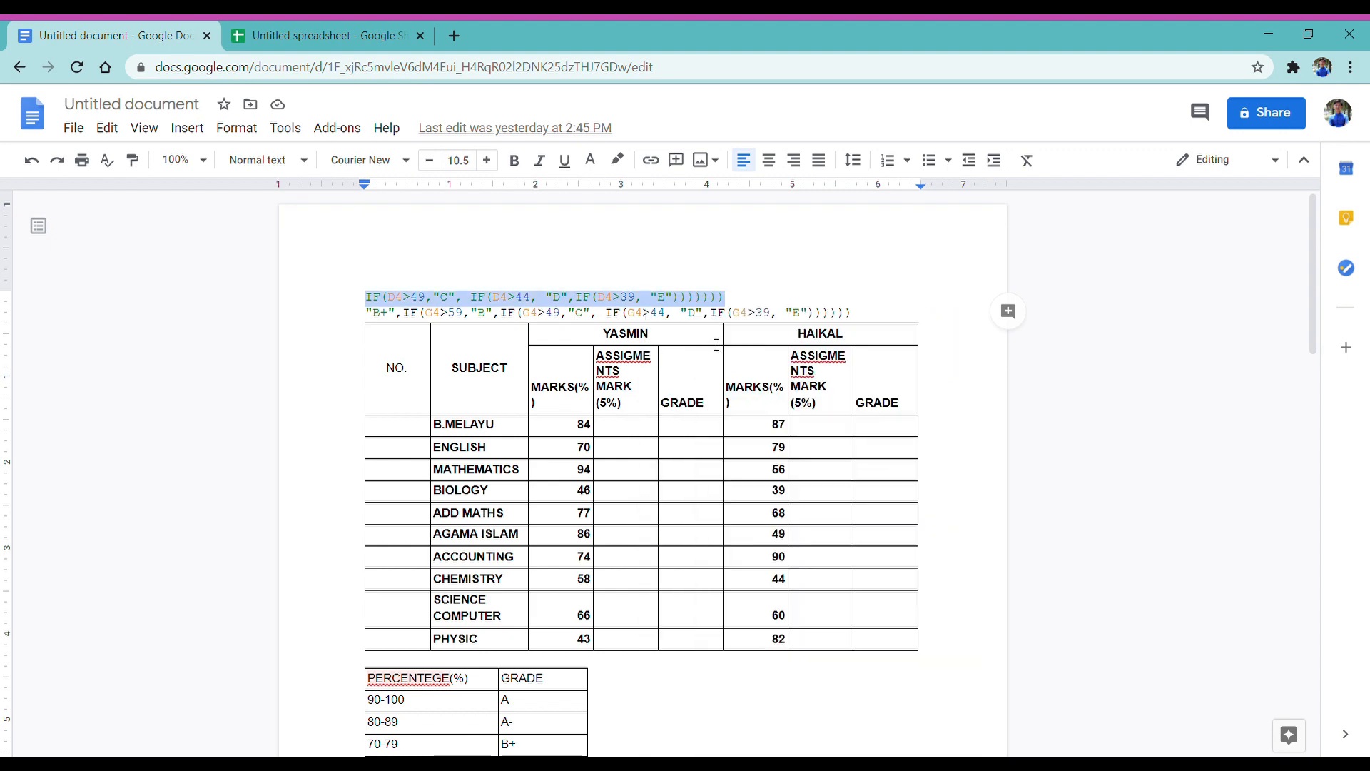
Switch back to the Google Sheets spreadsheet and complete the E4 grade formula by pasting the copied C, D and E conditions at its end.
click(366, 40)
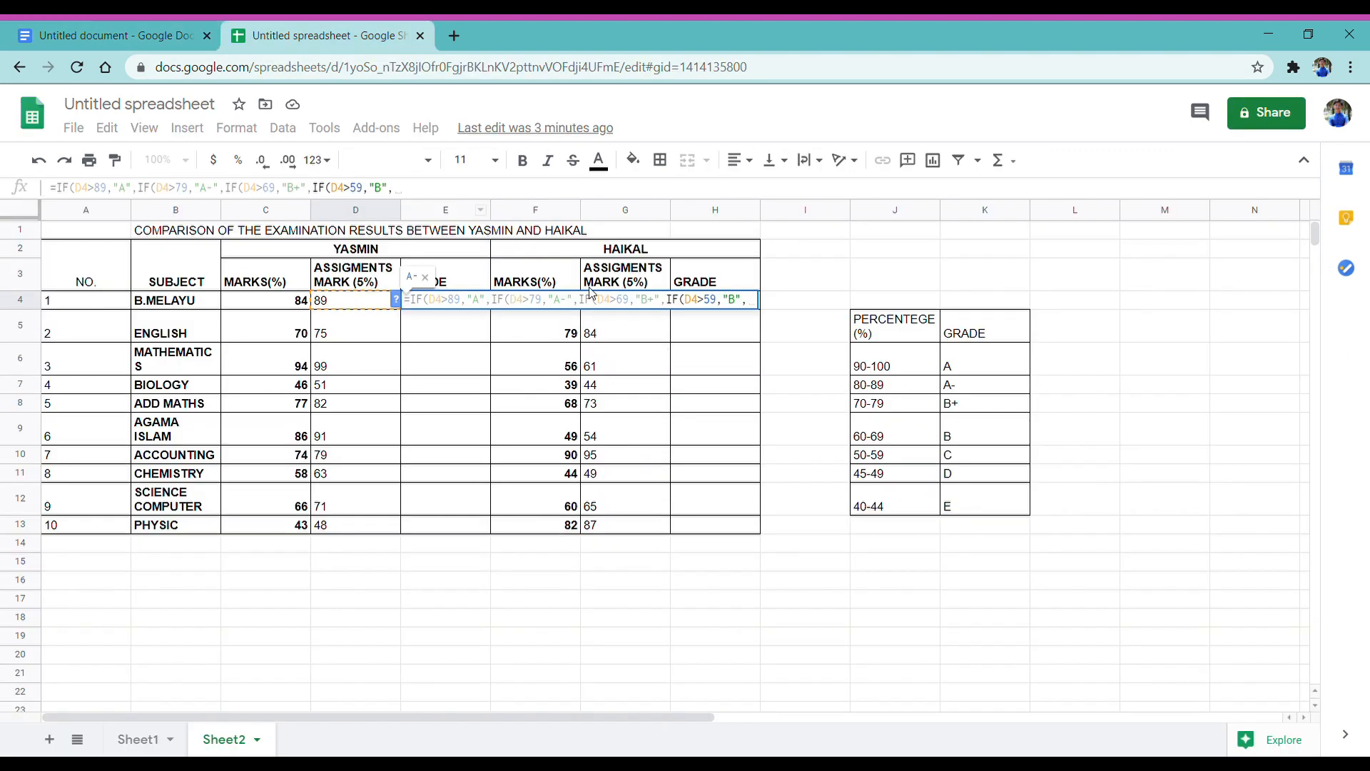
click(447, 190)
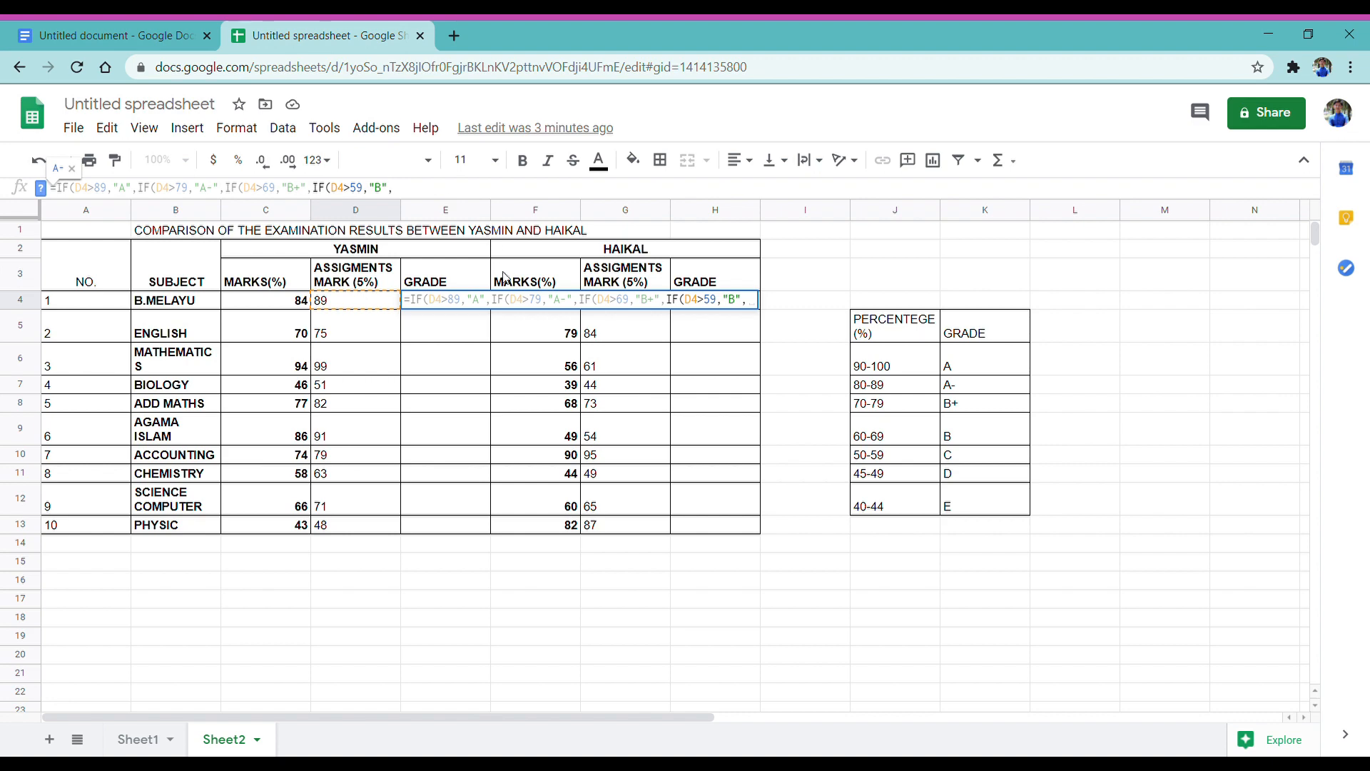
key(ctrl+v)
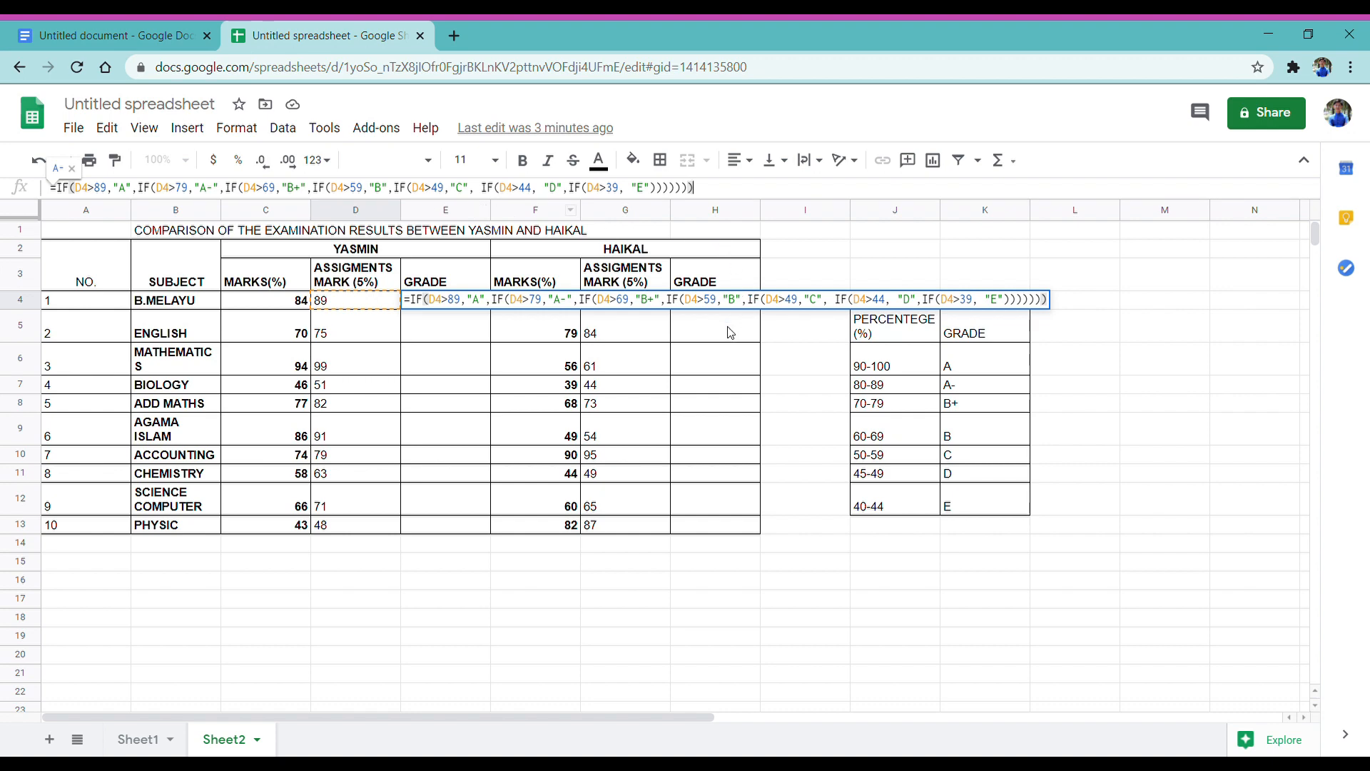
key(Return)
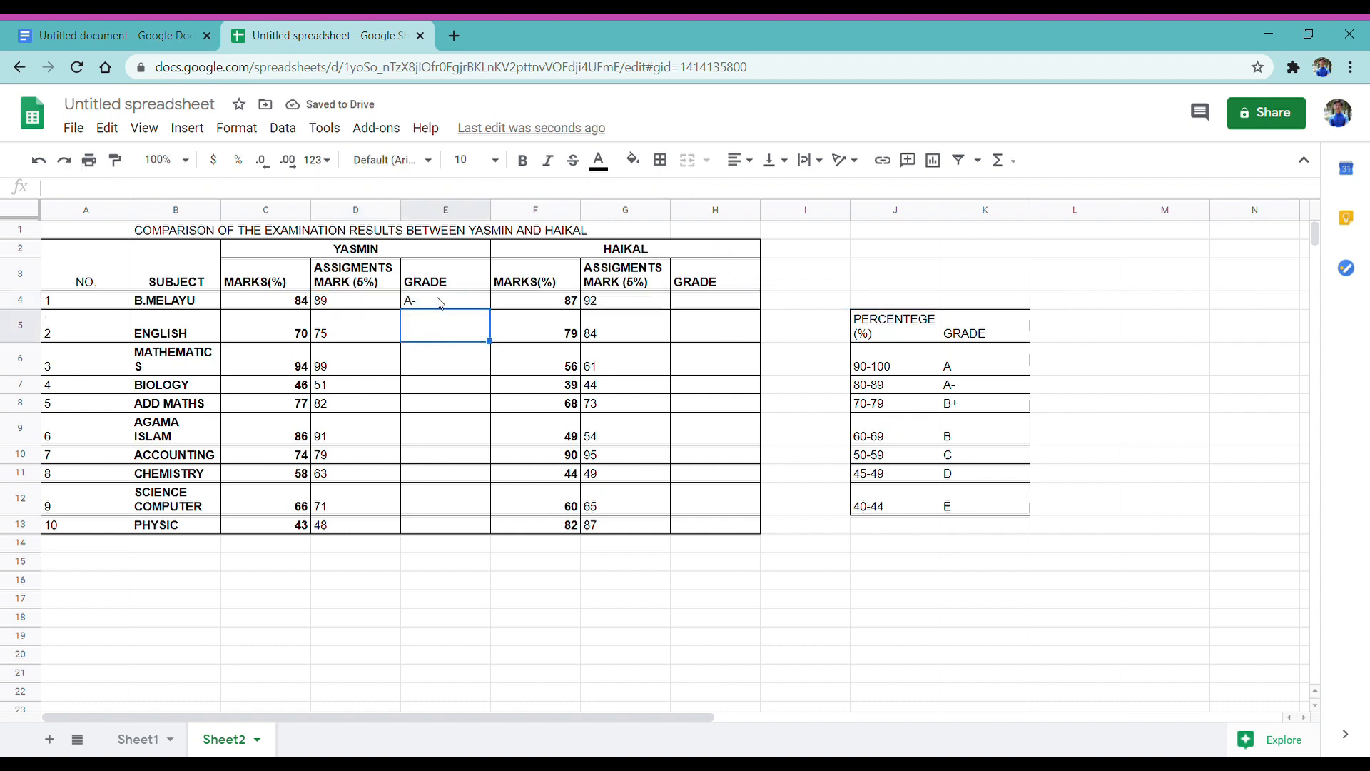
Fill the first student's grade formula from E4 down to E13.
click(440, 303)
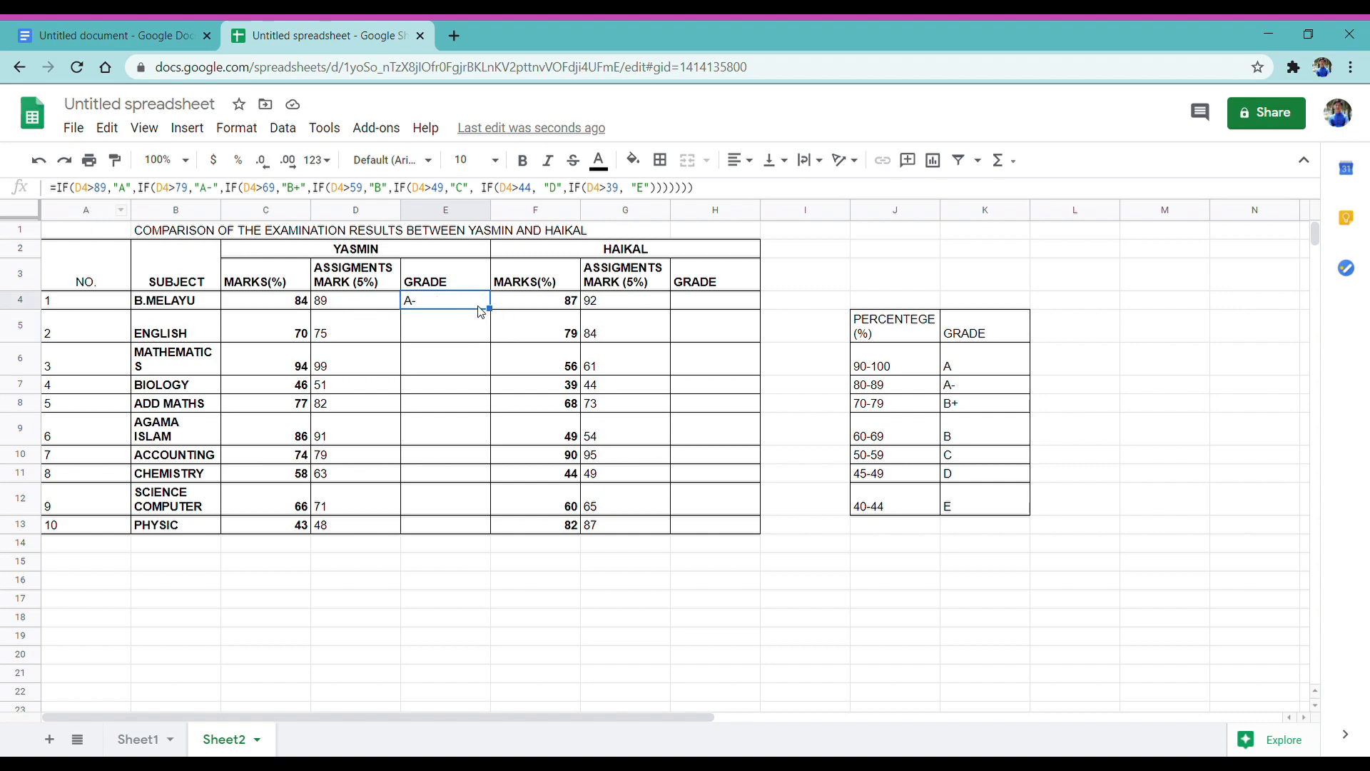
click(361, 329)
click(362, 358)
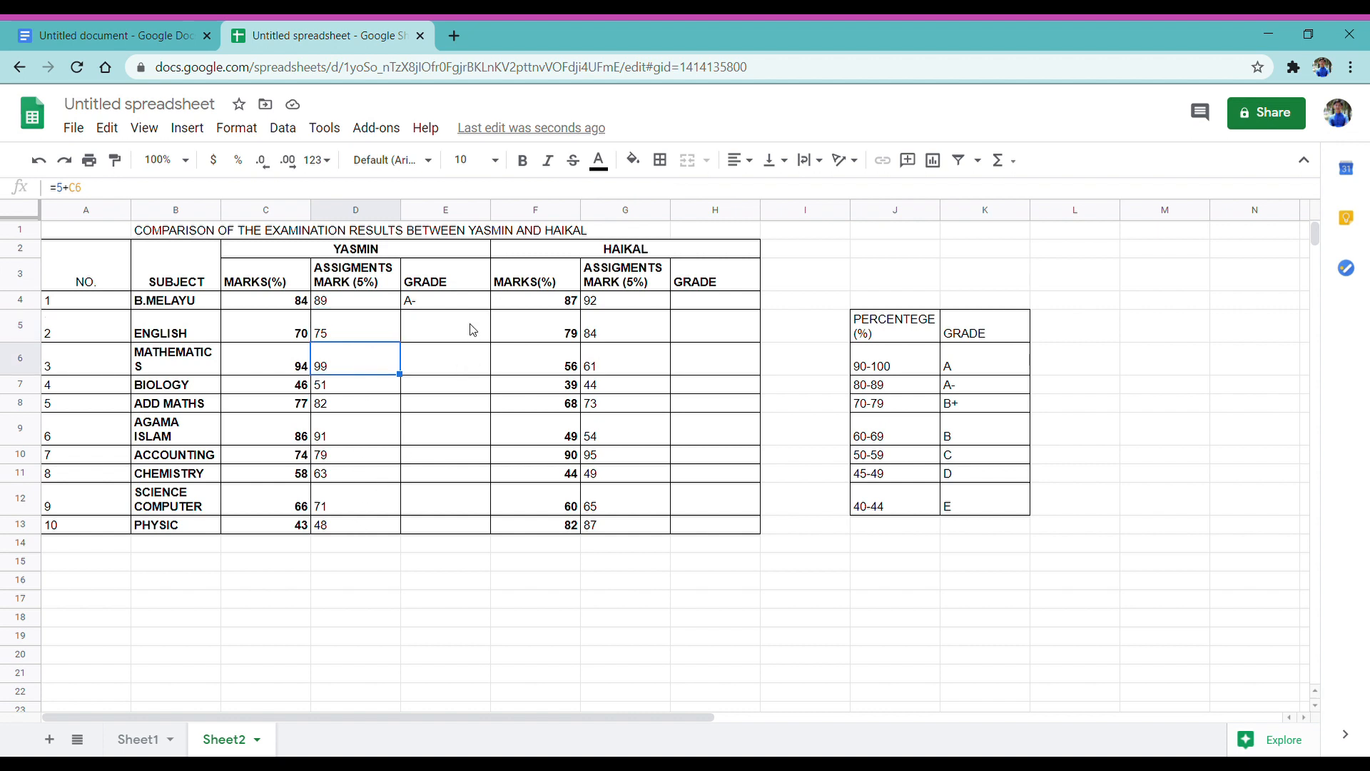
click(474, 305)
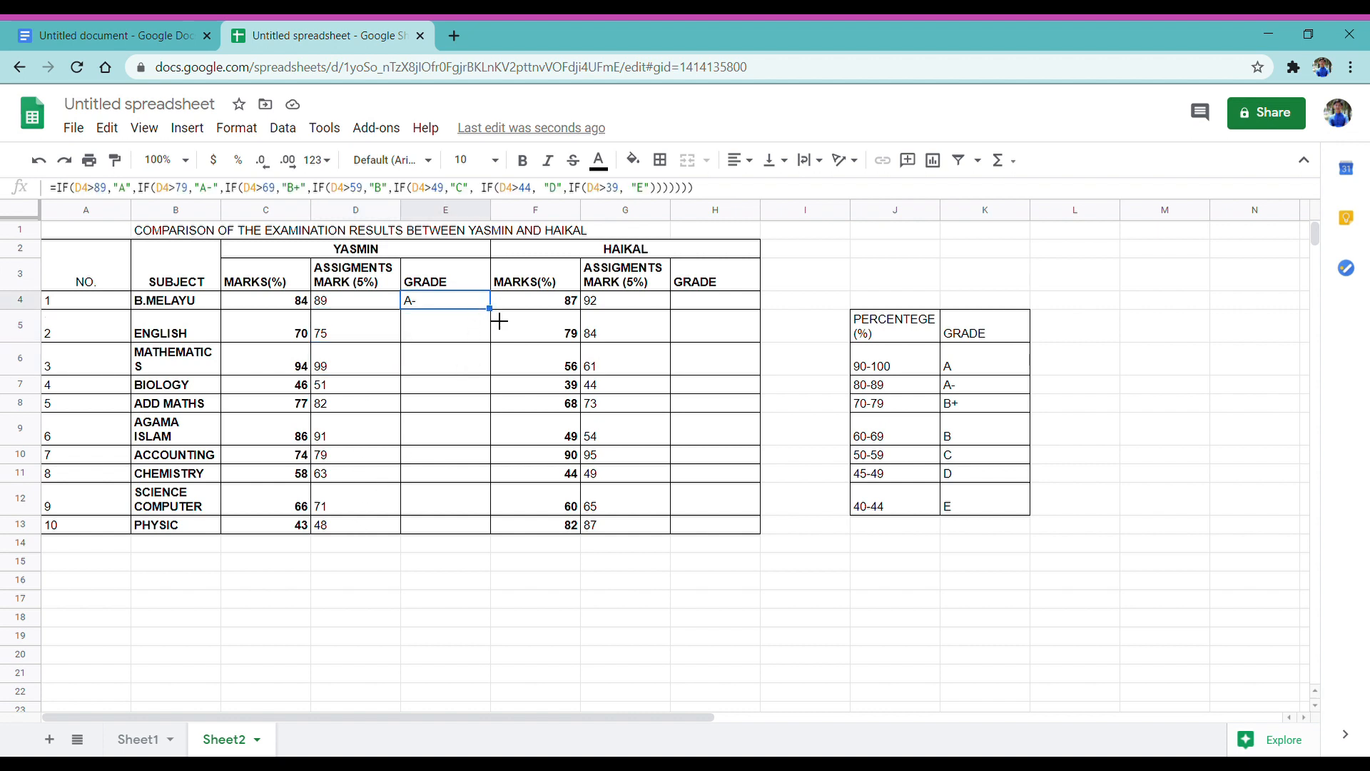
drag(499, 322, 501, 531)
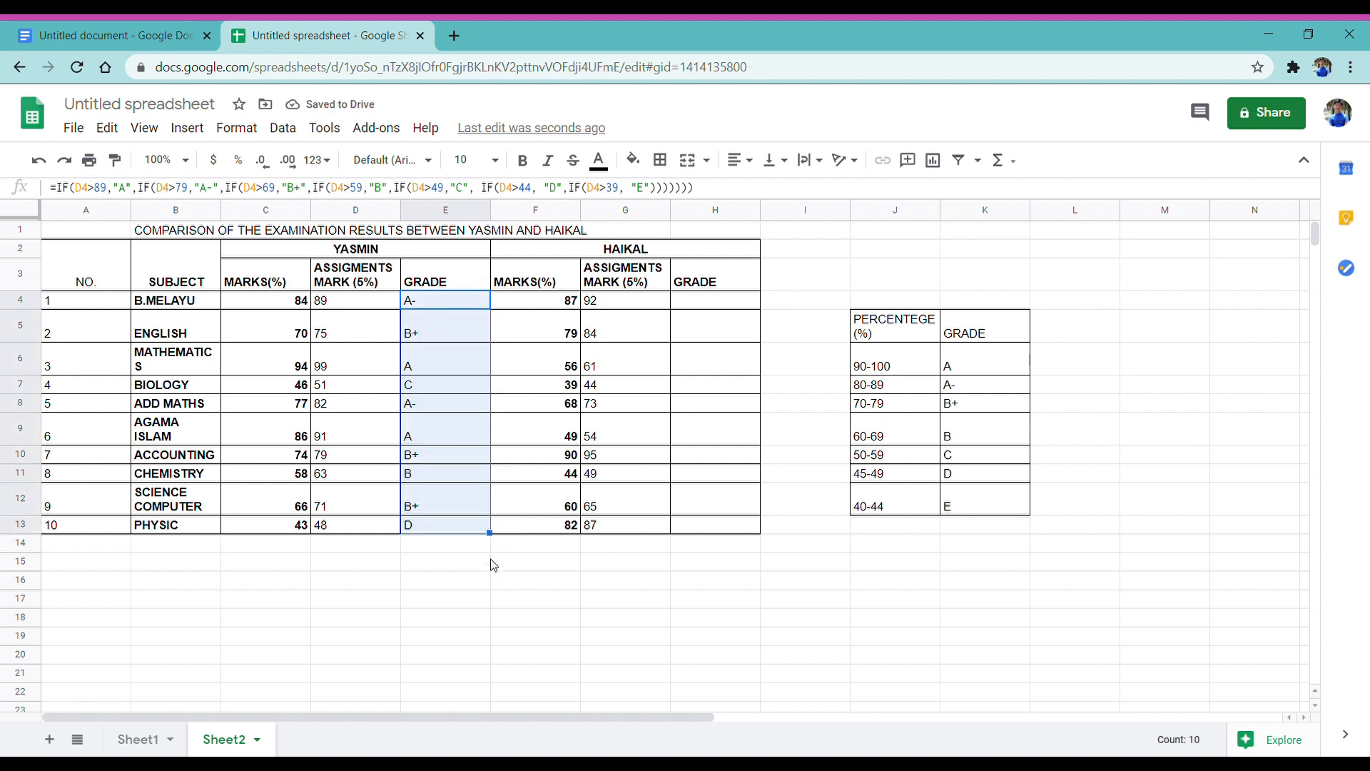
click(489, 561)
Start the second student's grade formula in H4 with an IF that returns "A" when G4>89.
click(718, 303)
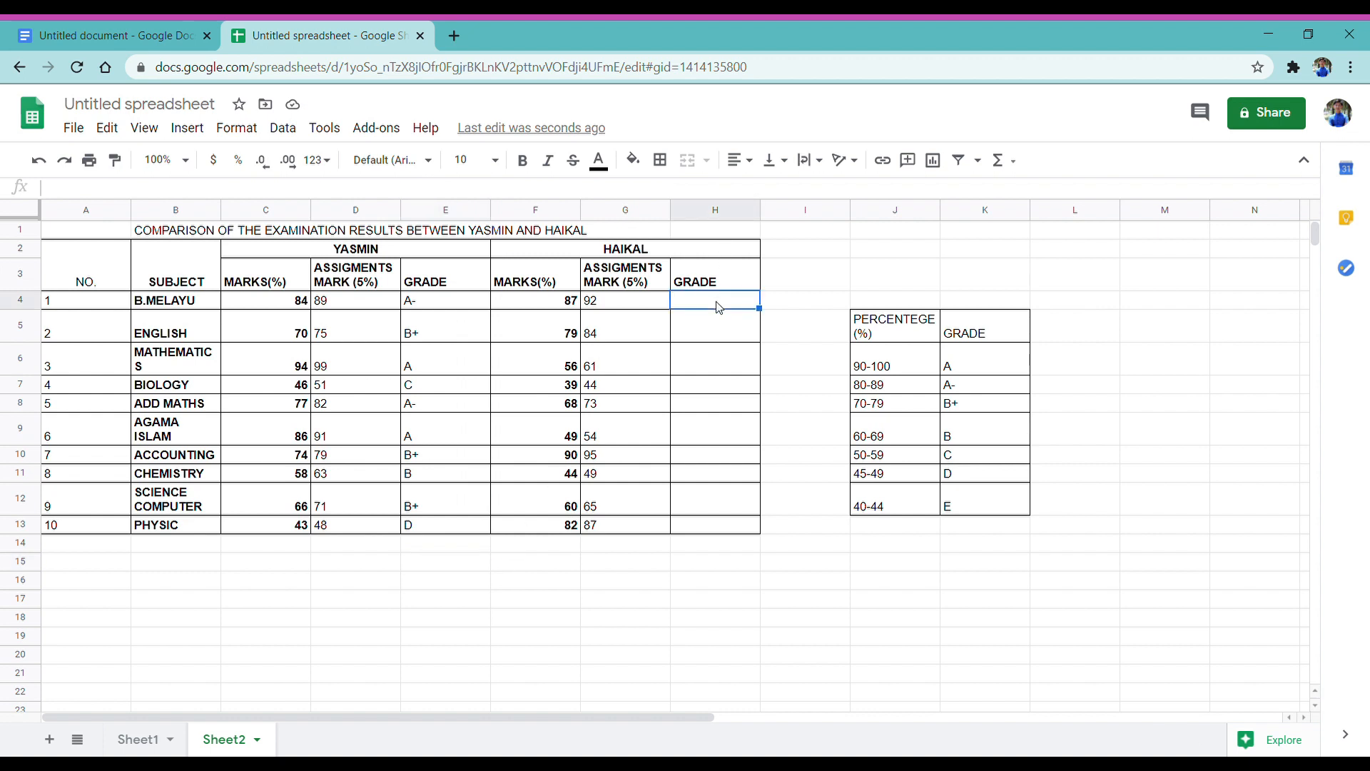
text(=)
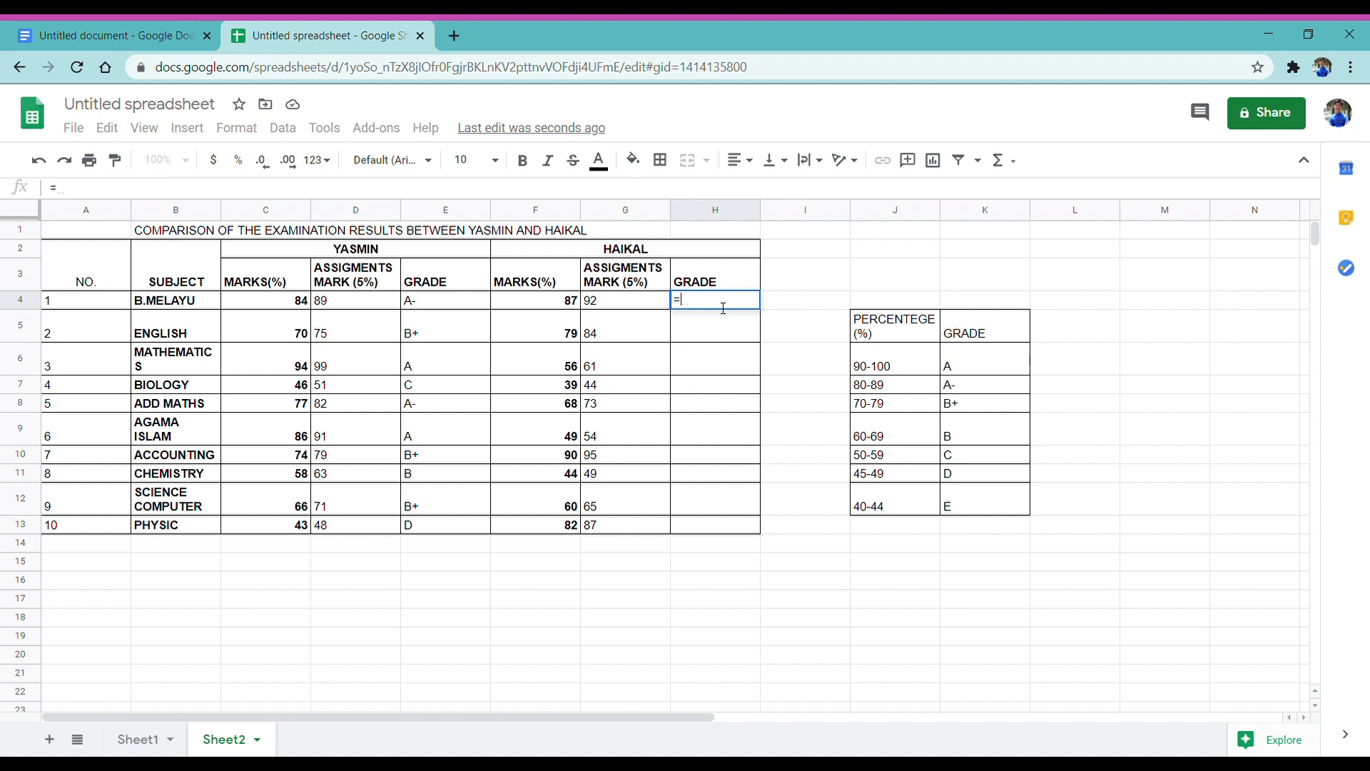
text(I)
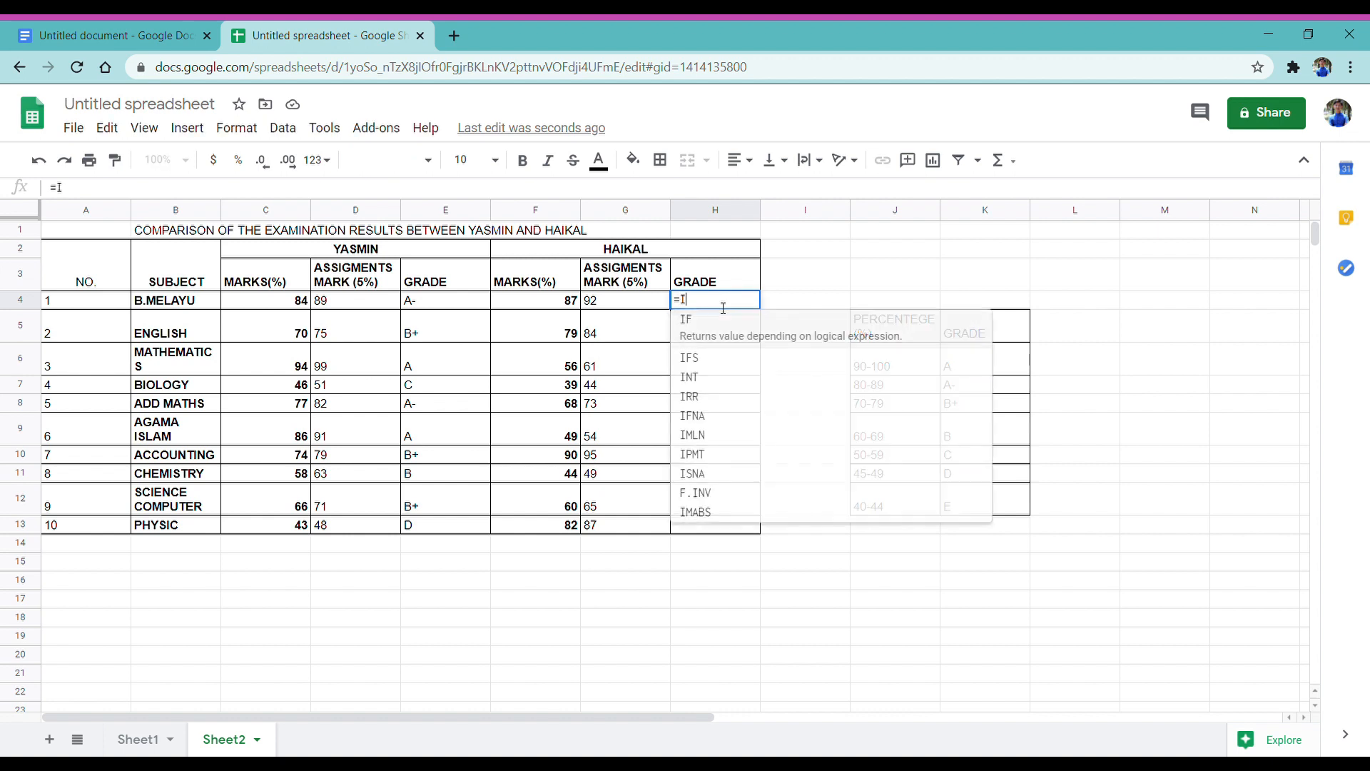
text(F()
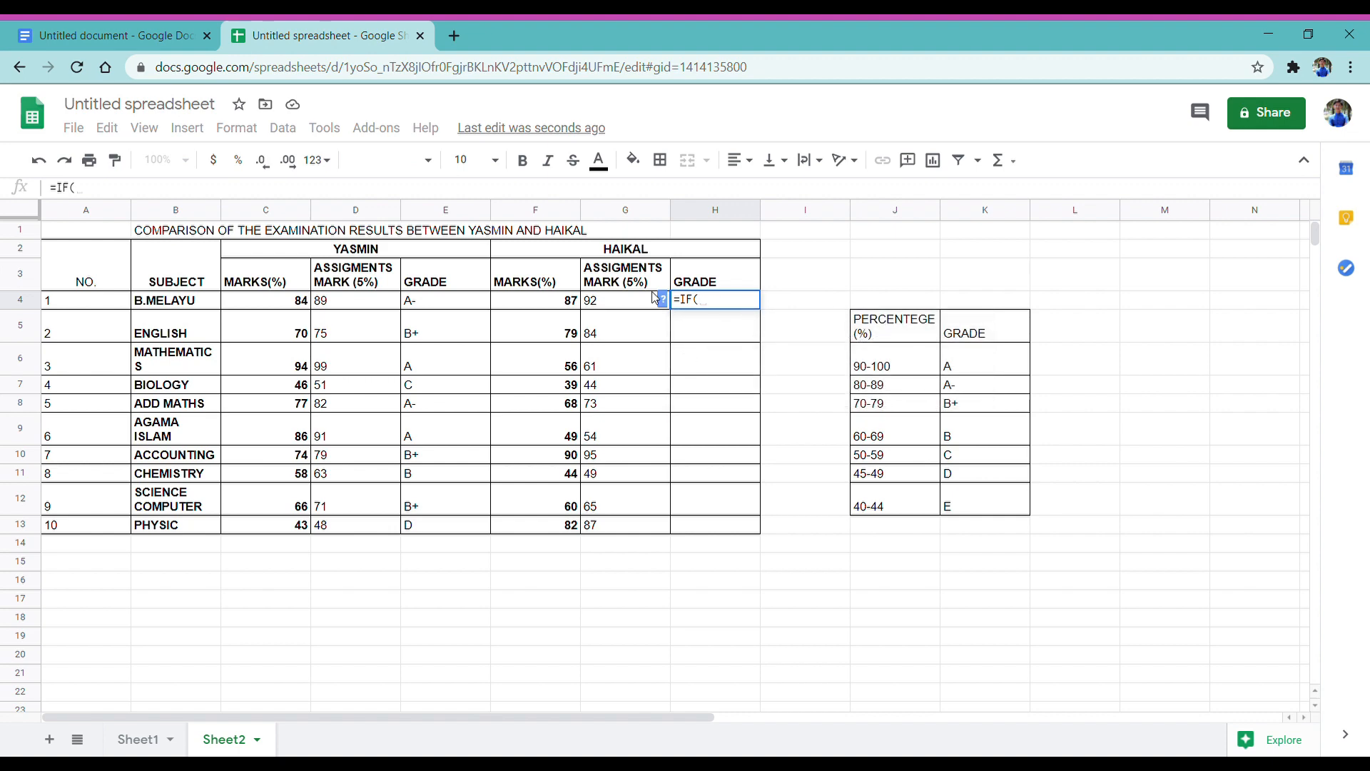
click(619, 303)
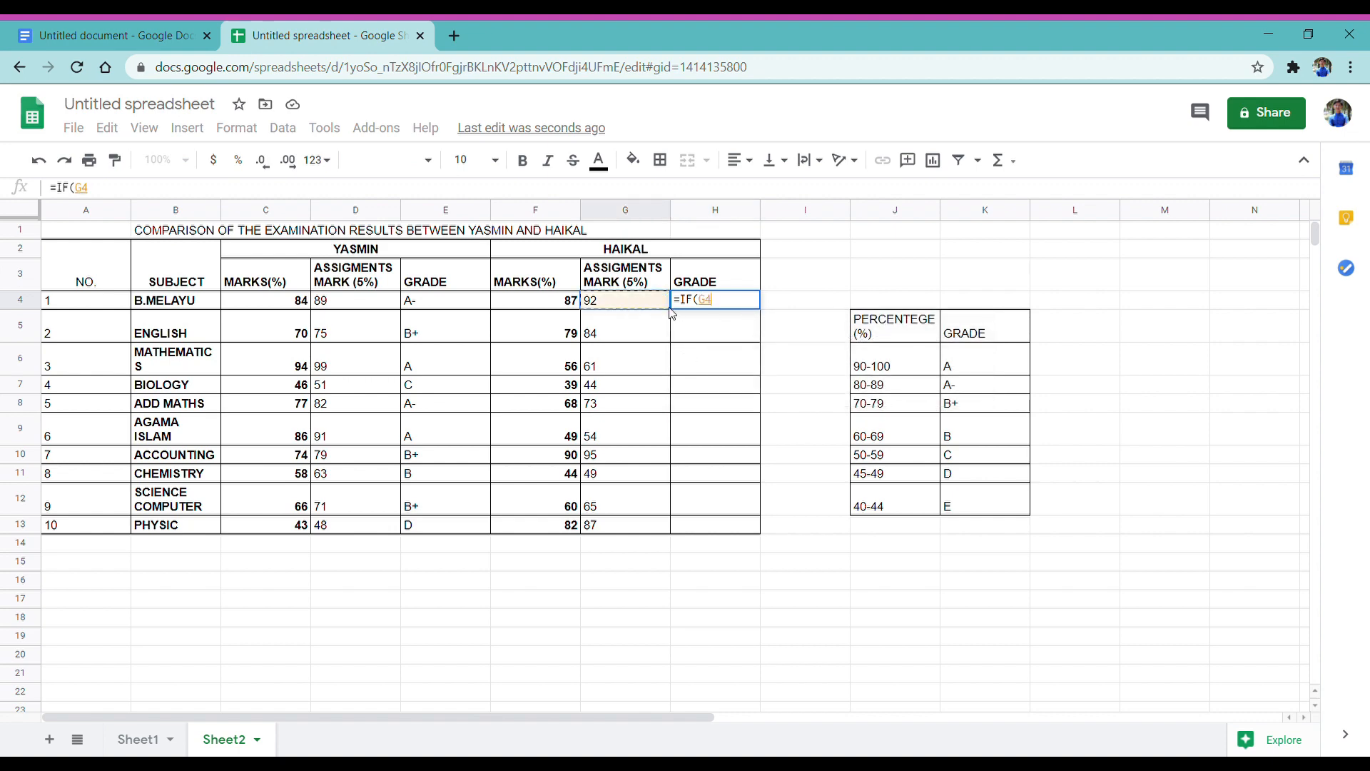
text(>89)
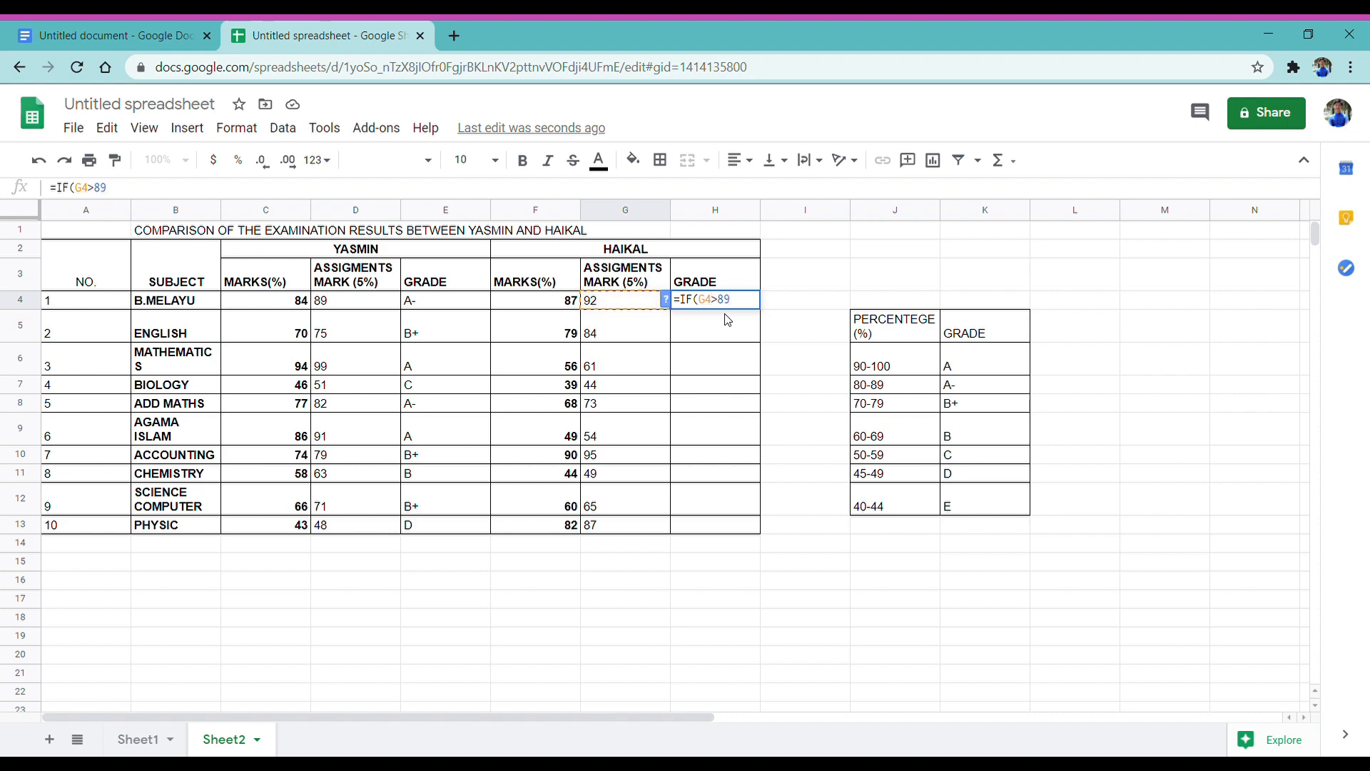
text(,"A",)
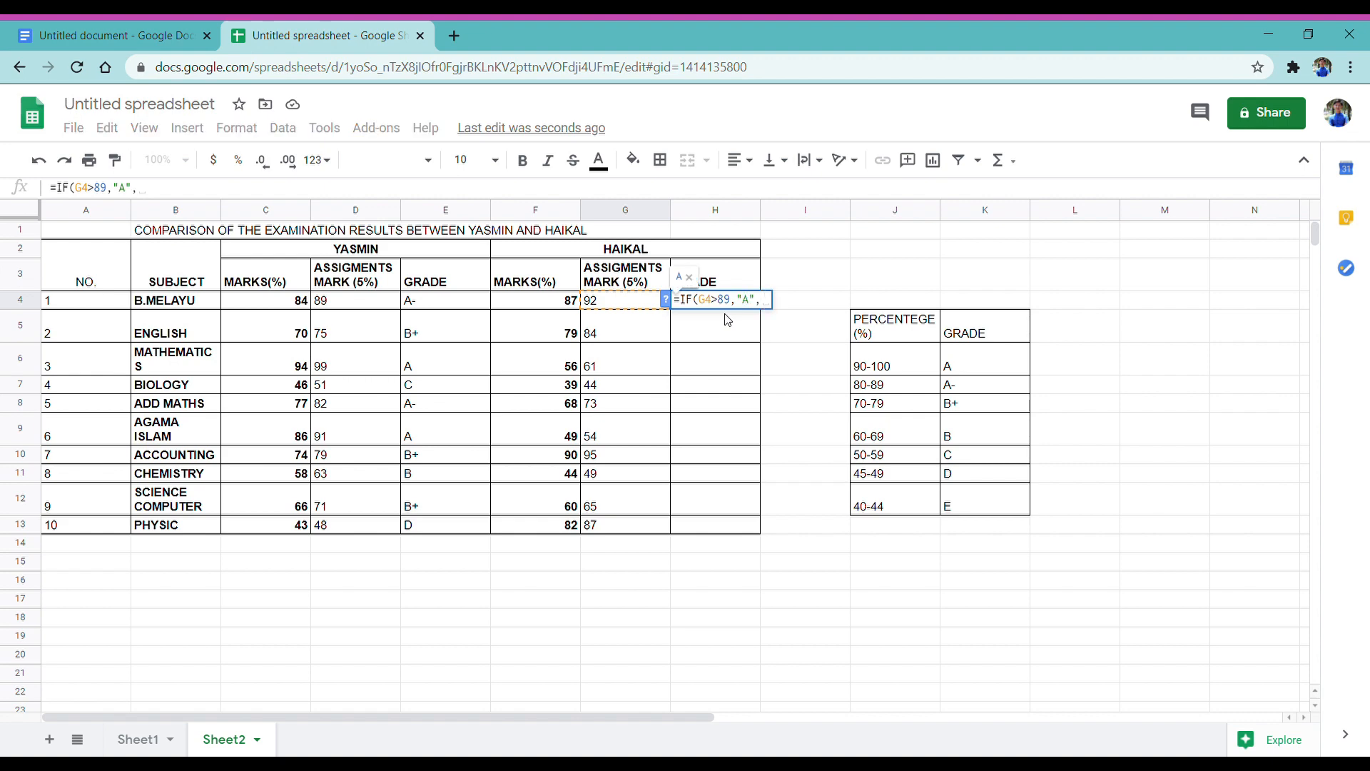
Add a nested IF to the H4 formula that returns "A-" when G4>79.
text(IF()
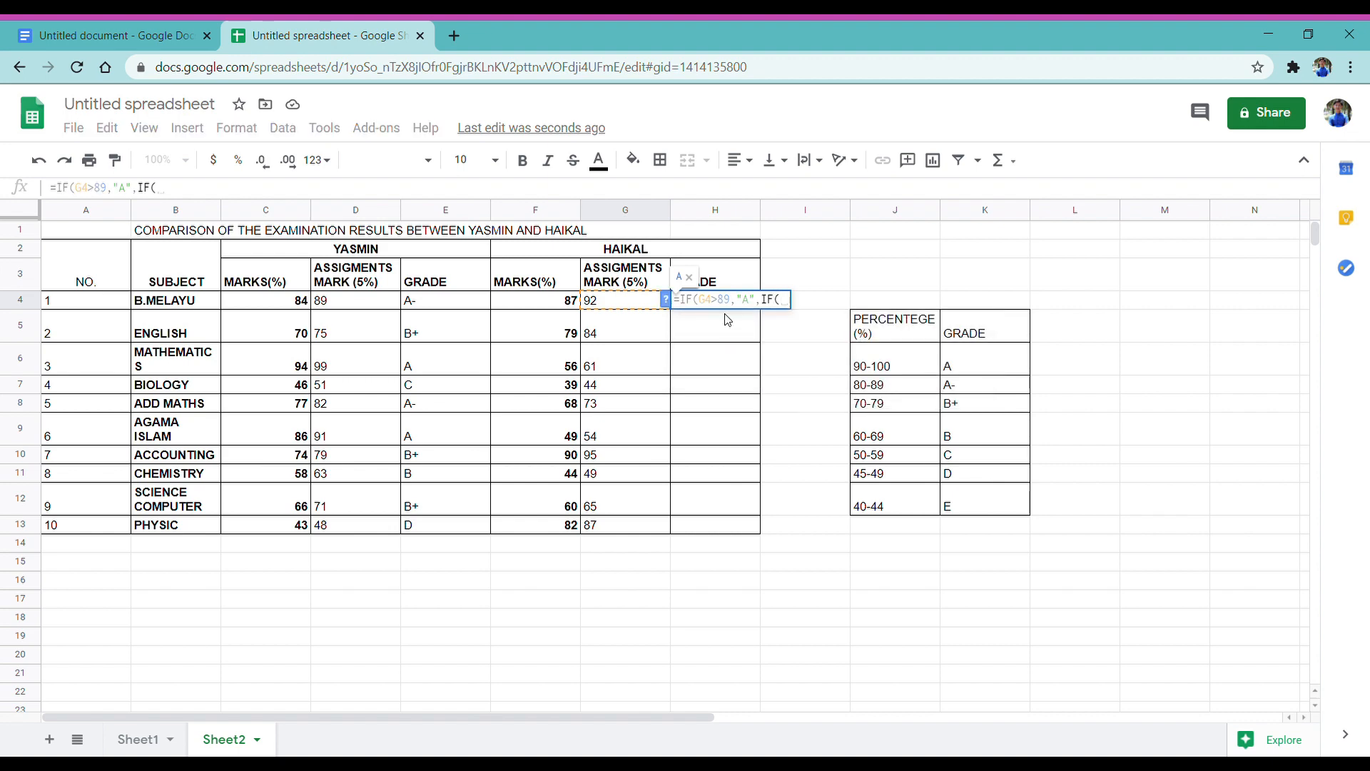
text(G4>70)
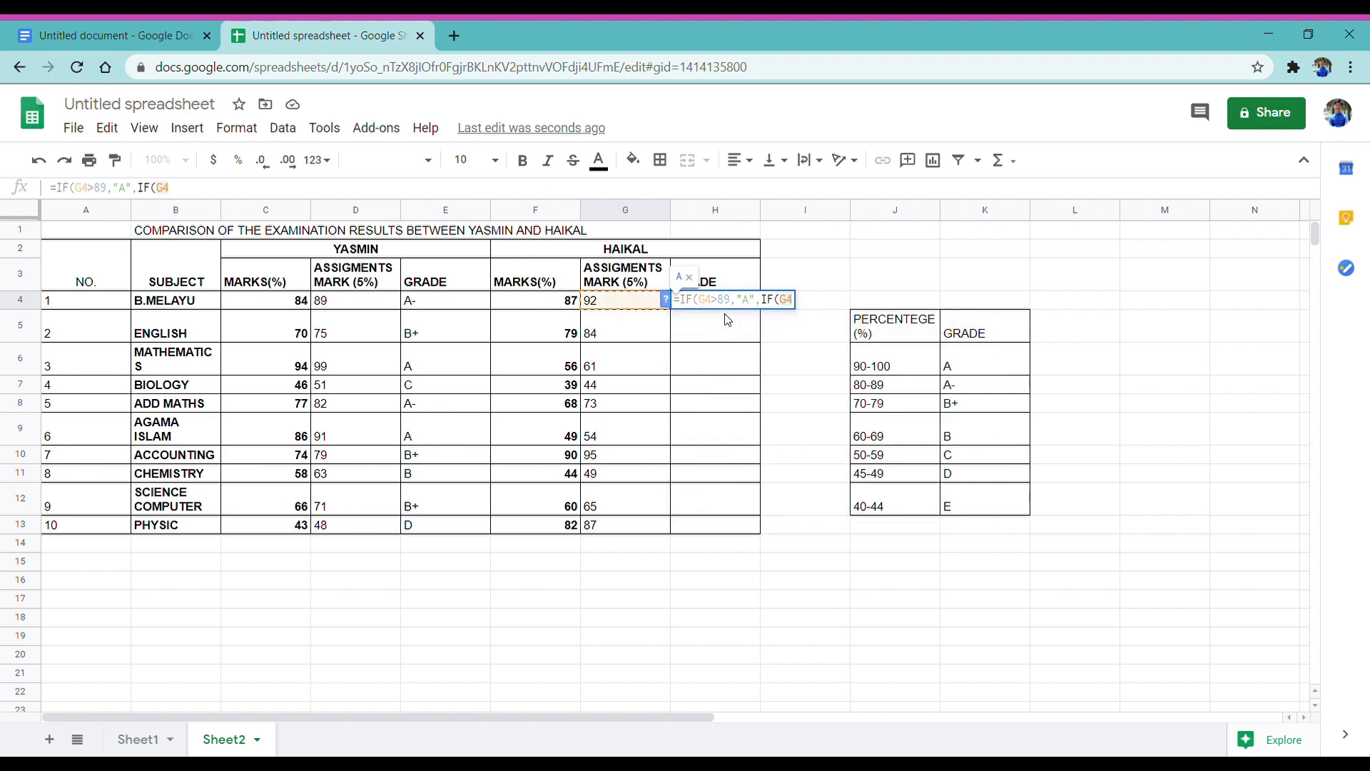
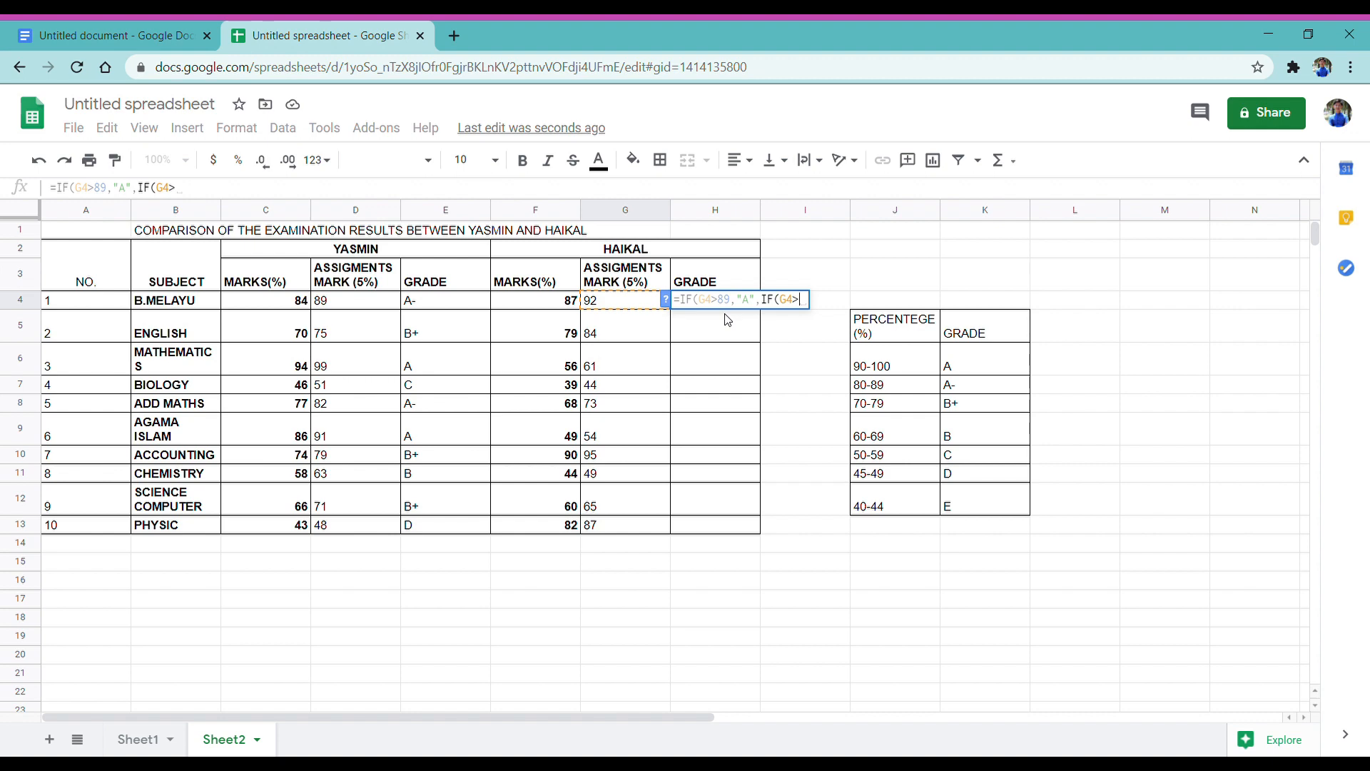
text(70)
key(BackSpace)
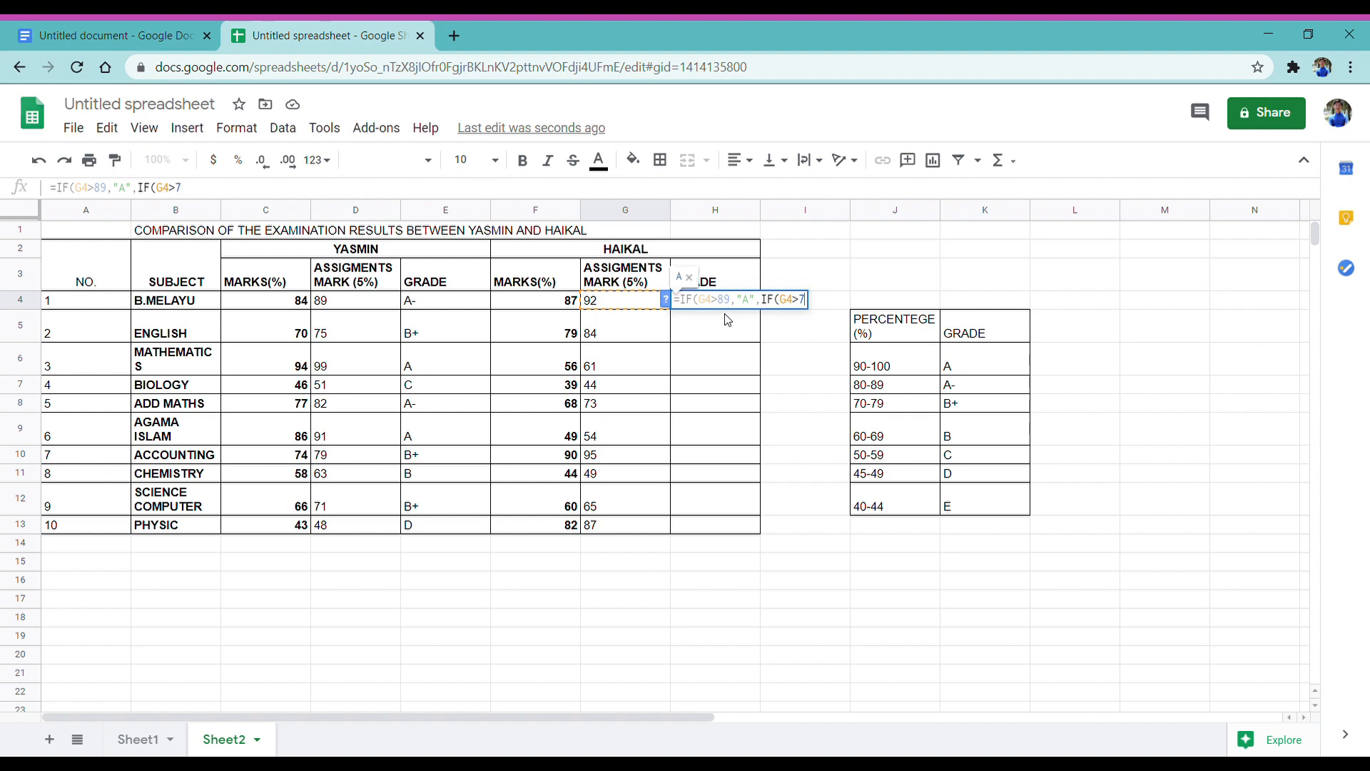
text(9,)
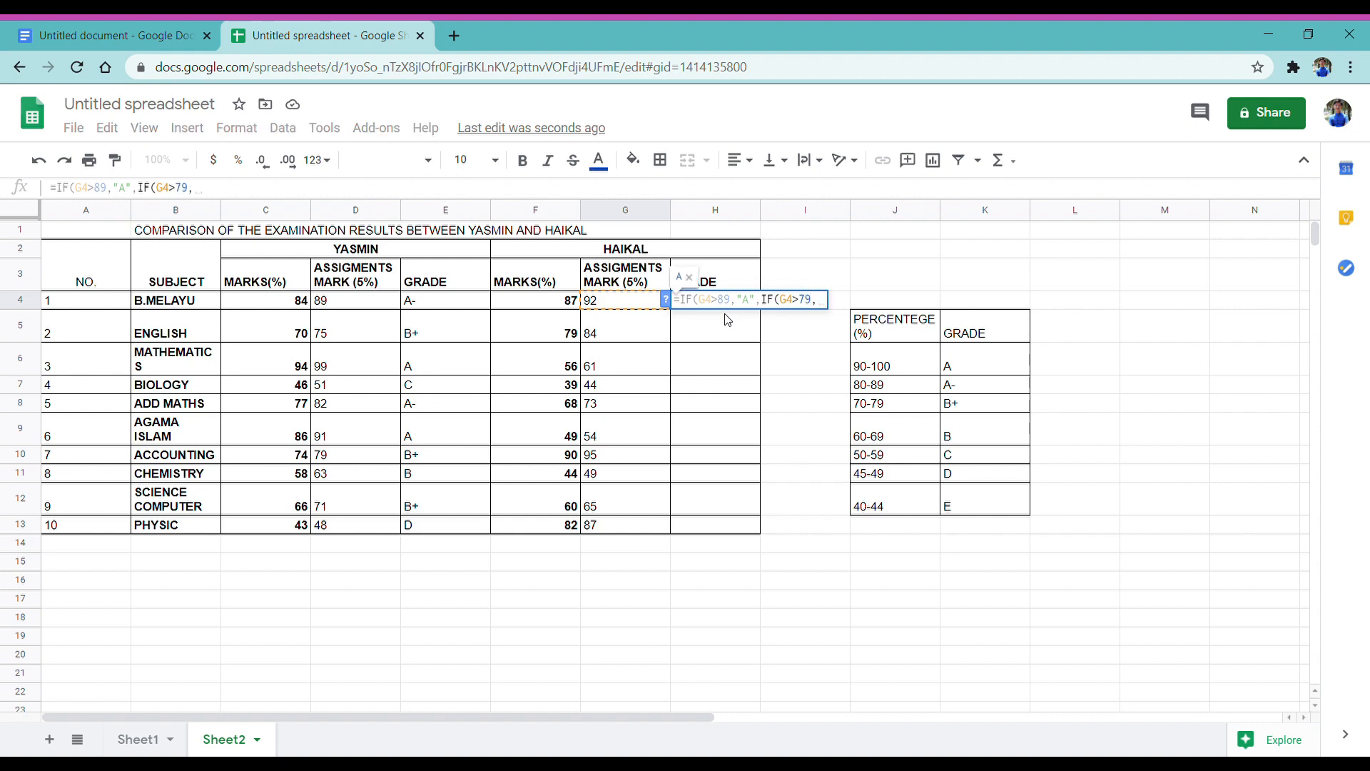
text("A)
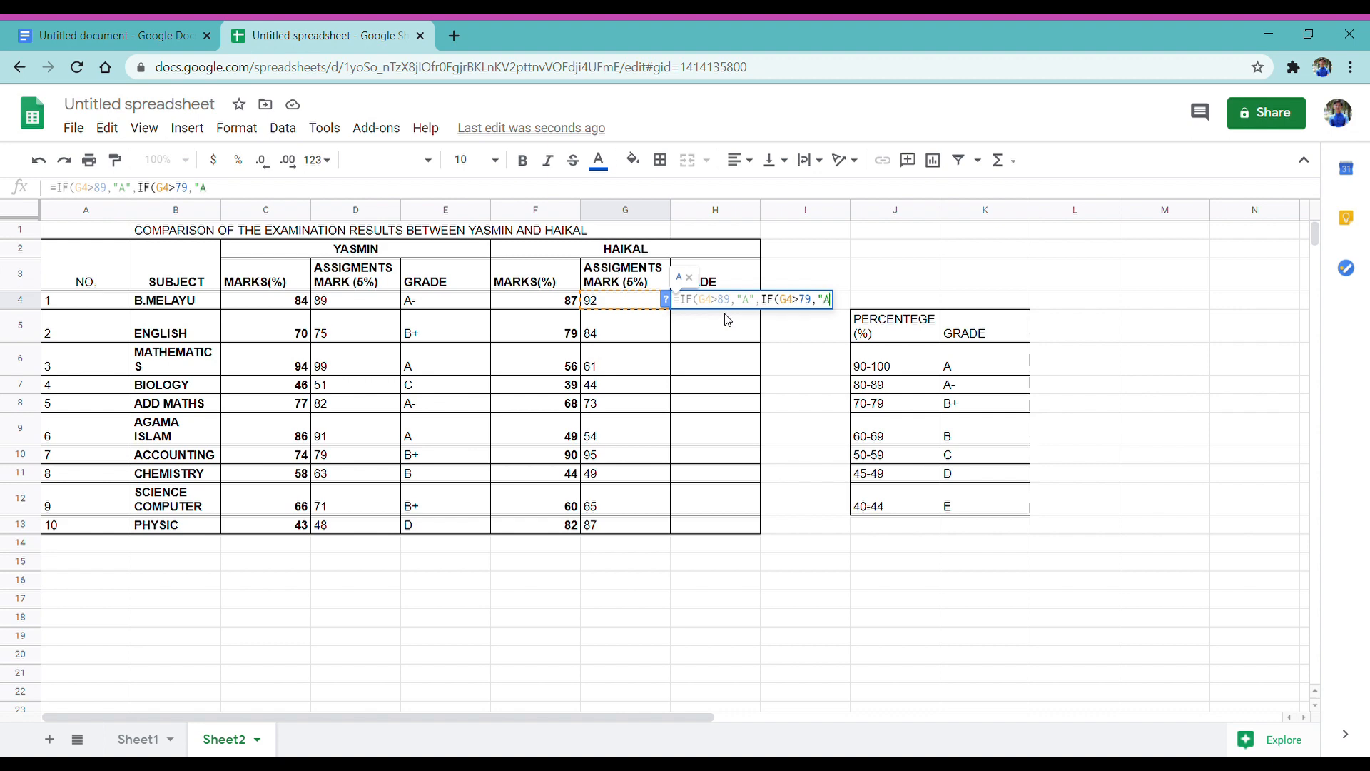
text(-",IF)
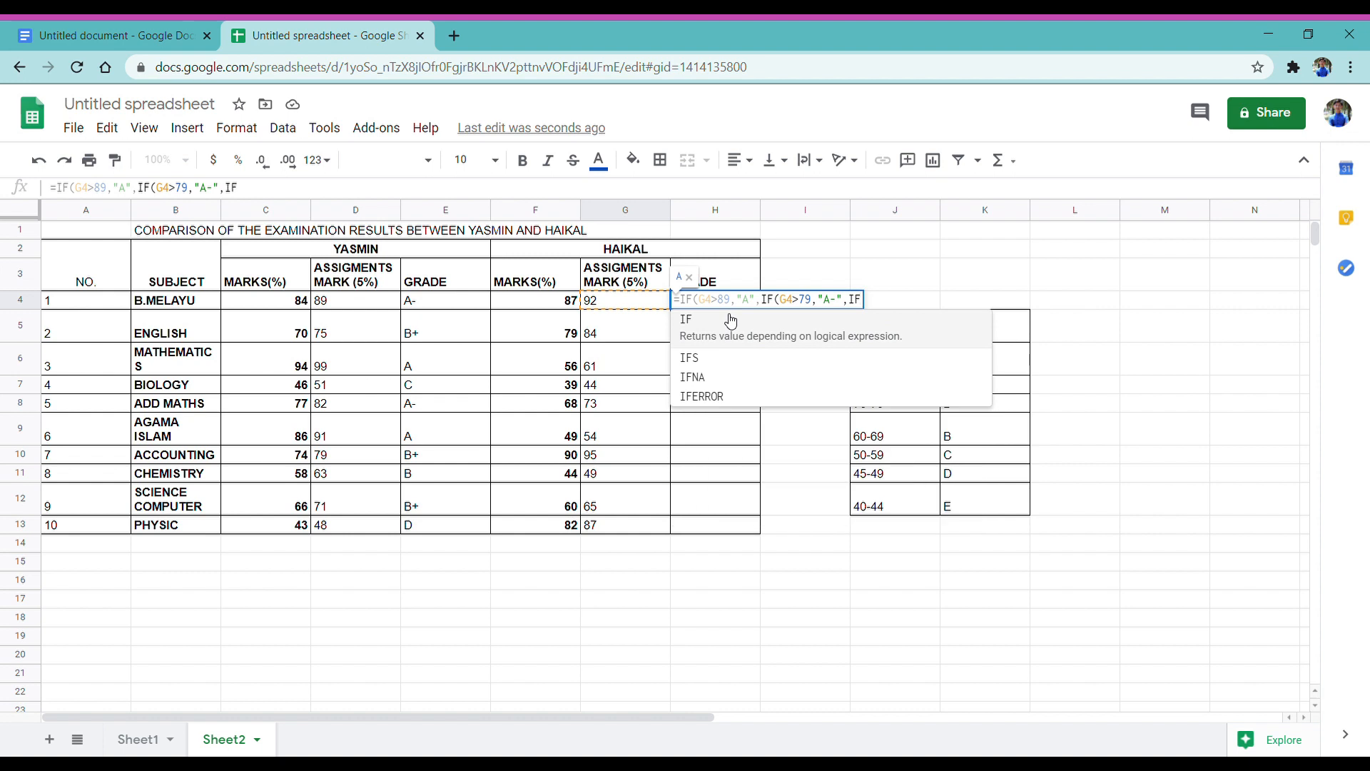
Add another nested IF to the H4 formula that returns "B+" when G4>69.
click(731, 321)
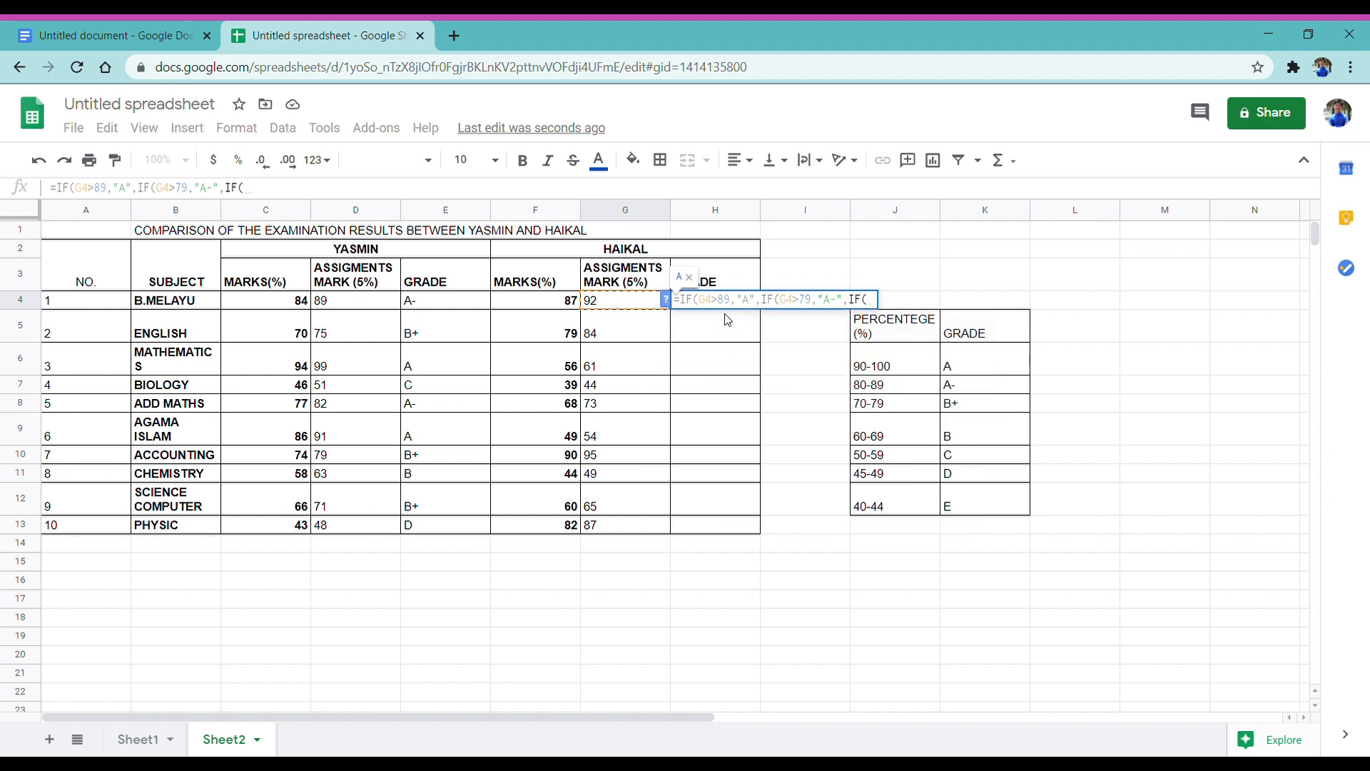
text(G4)
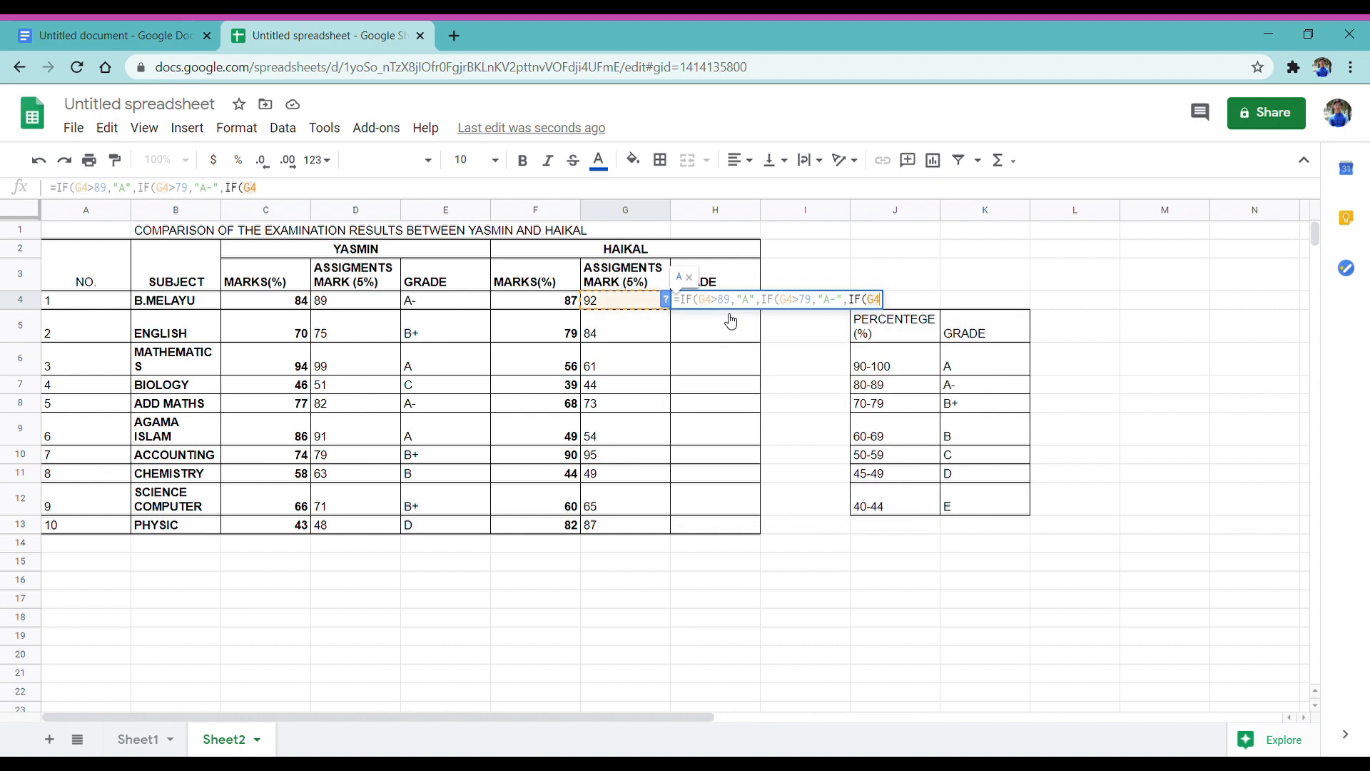
text(>)
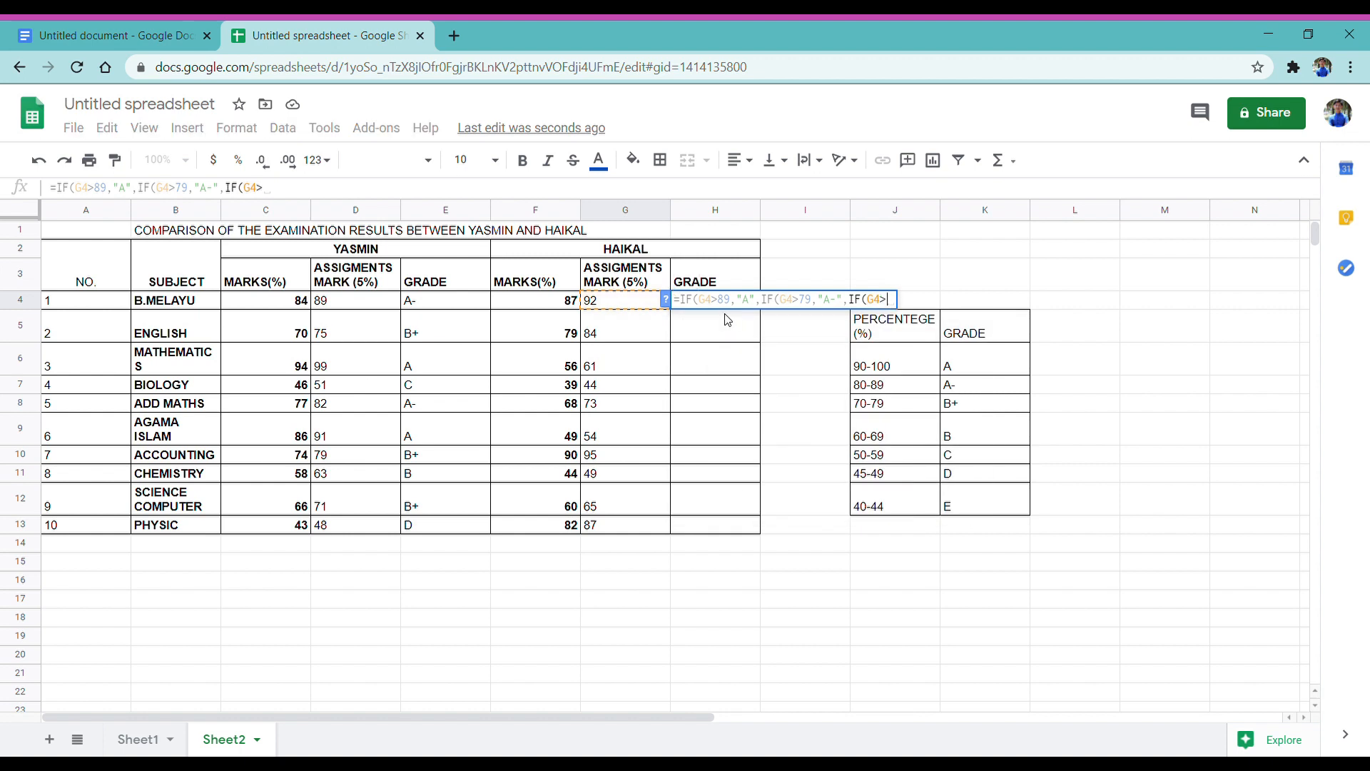
text(69,")
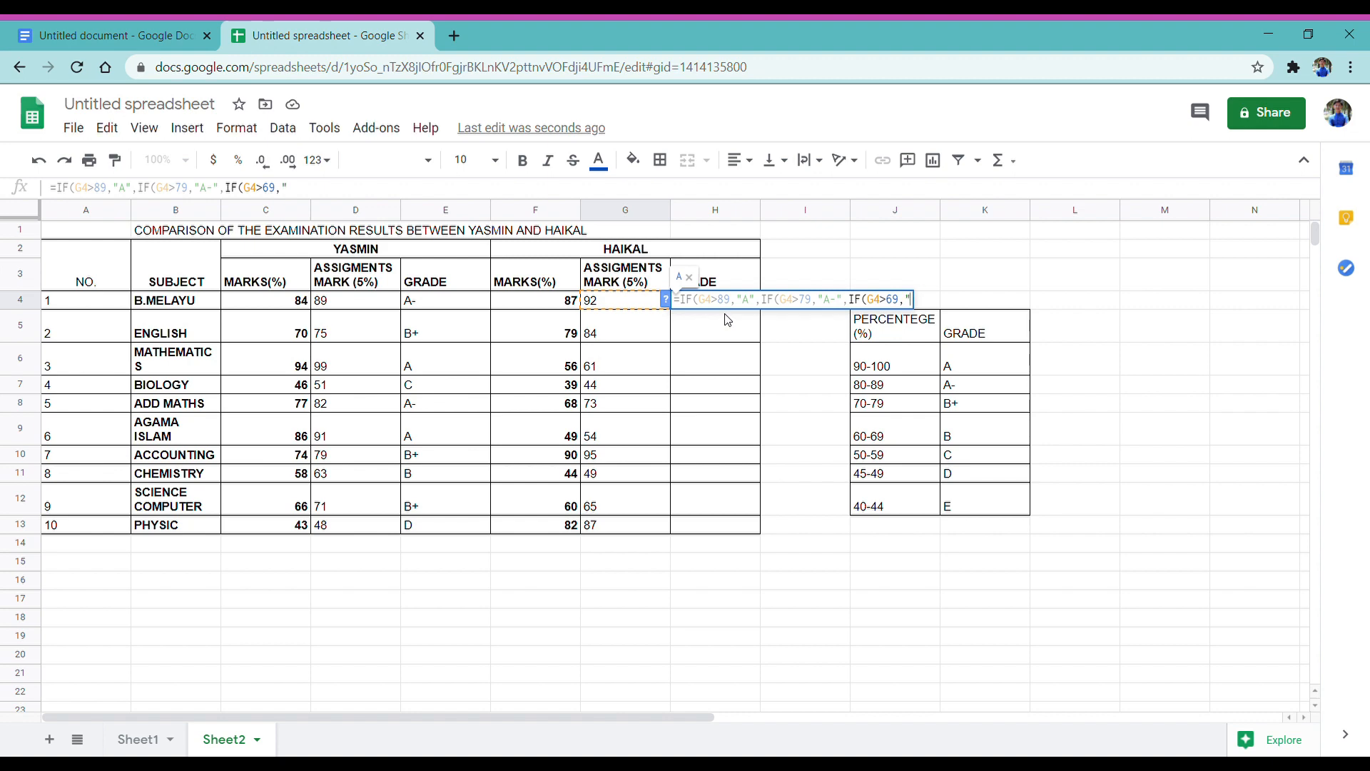
text(B+",)
Switch to the Google Docs document and copy the G4 formula line that begins with "B+",IF(G4>59,"B" above the marks table.
click(181, 39)
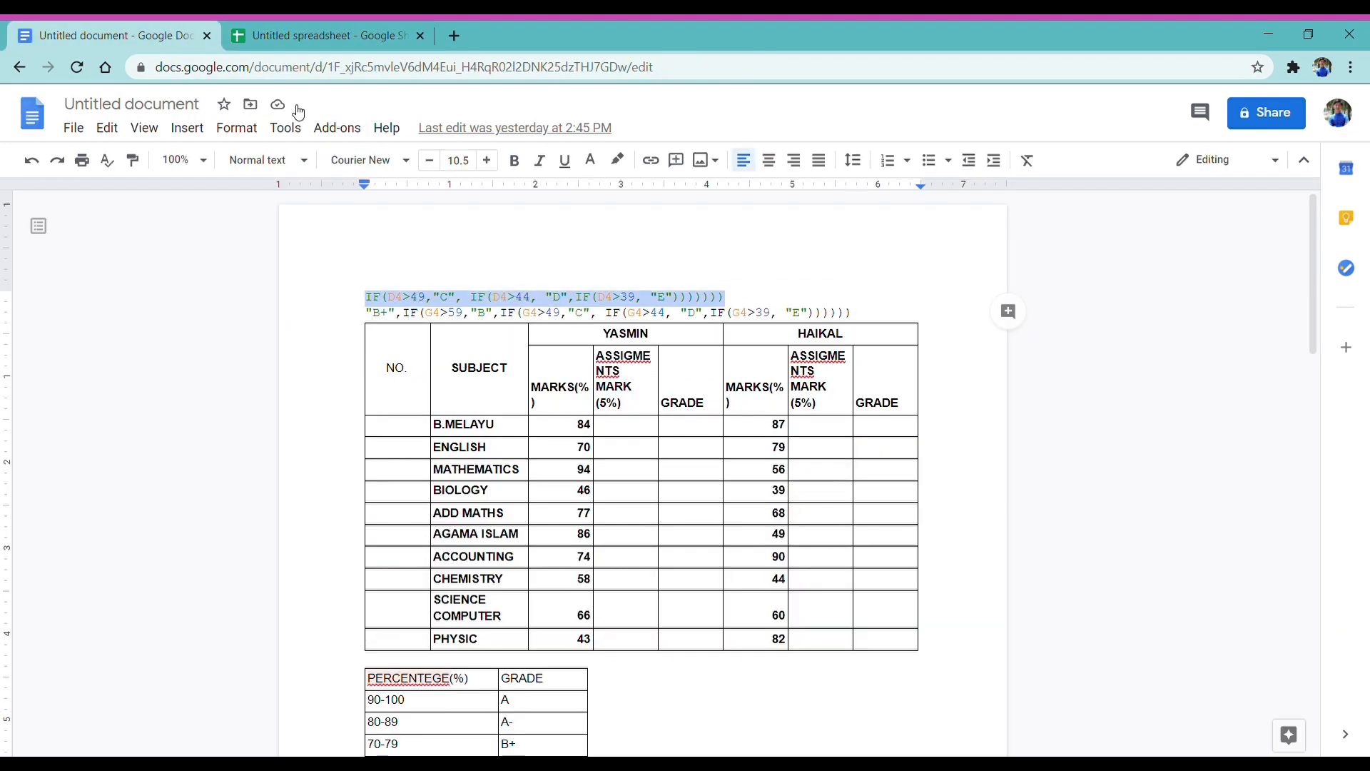
drag(370, 321, 860, 325)
right_click(829, 314)
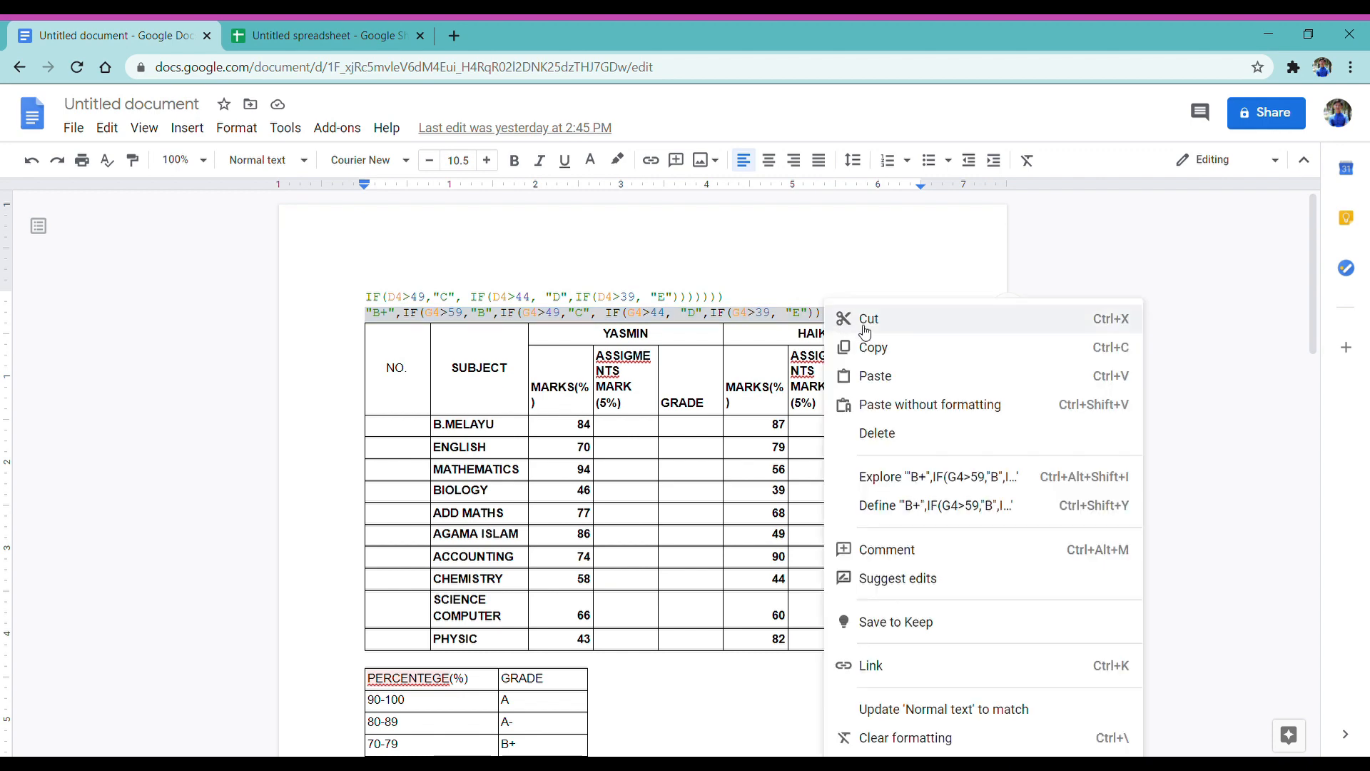
click(846, 346)
Switch back to the Google Sheets spreadsheet and paste the copied conditions at the end of the H4 formula.
click(348, 45)
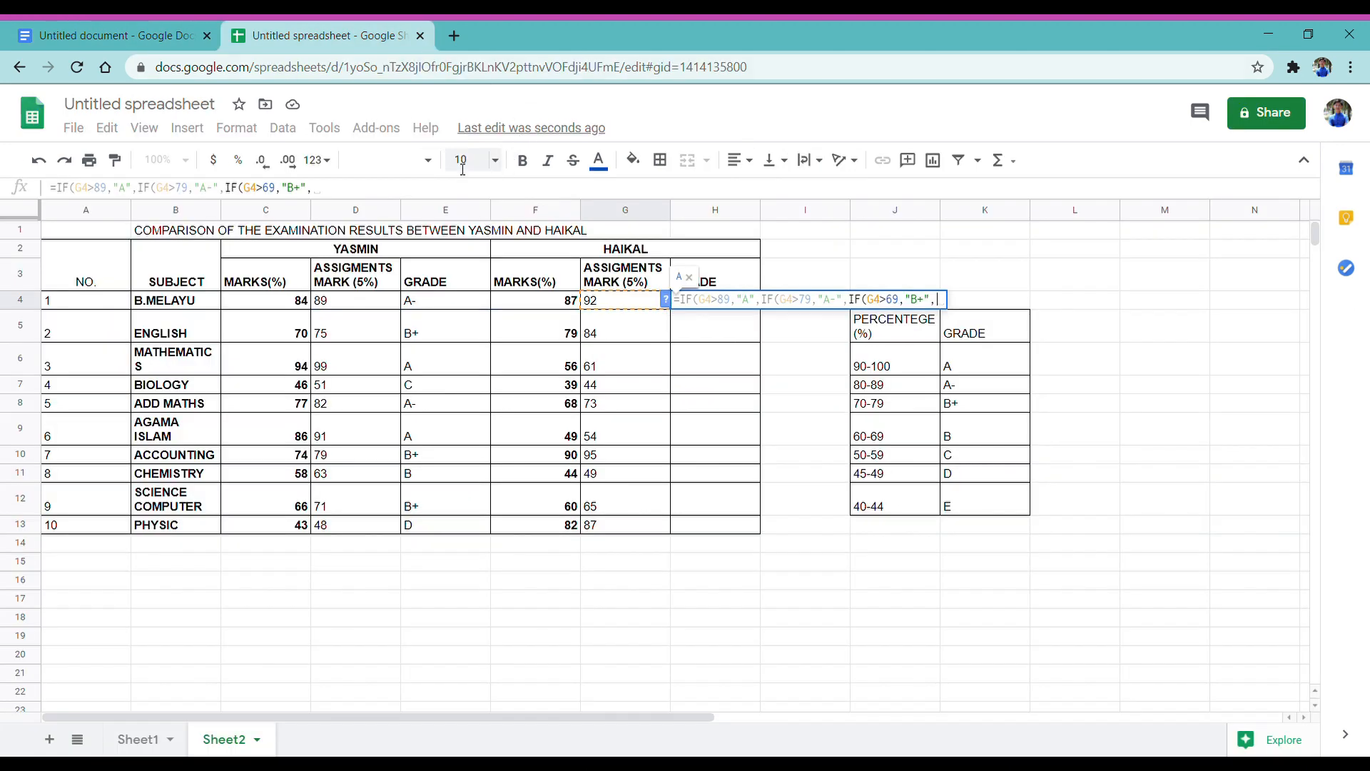
click(366, 193)
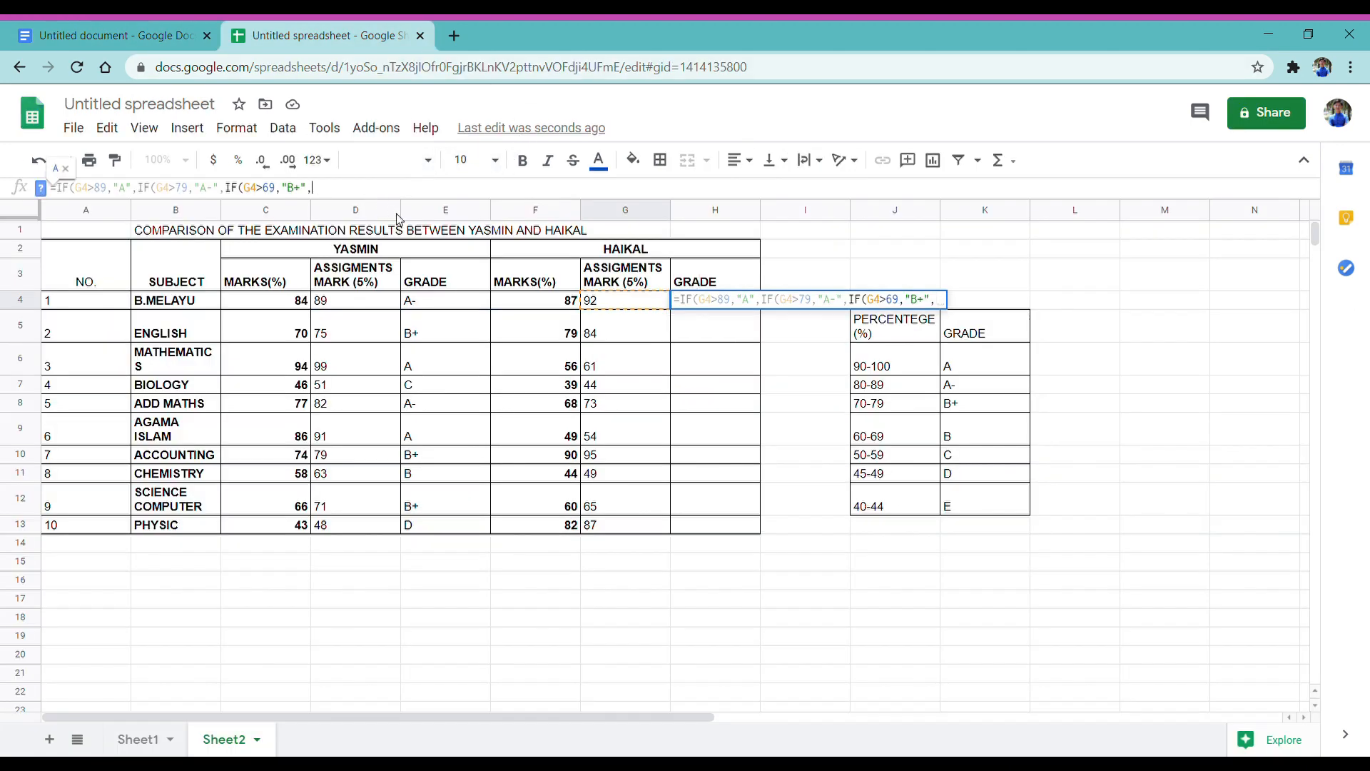
key(ctrl+v)
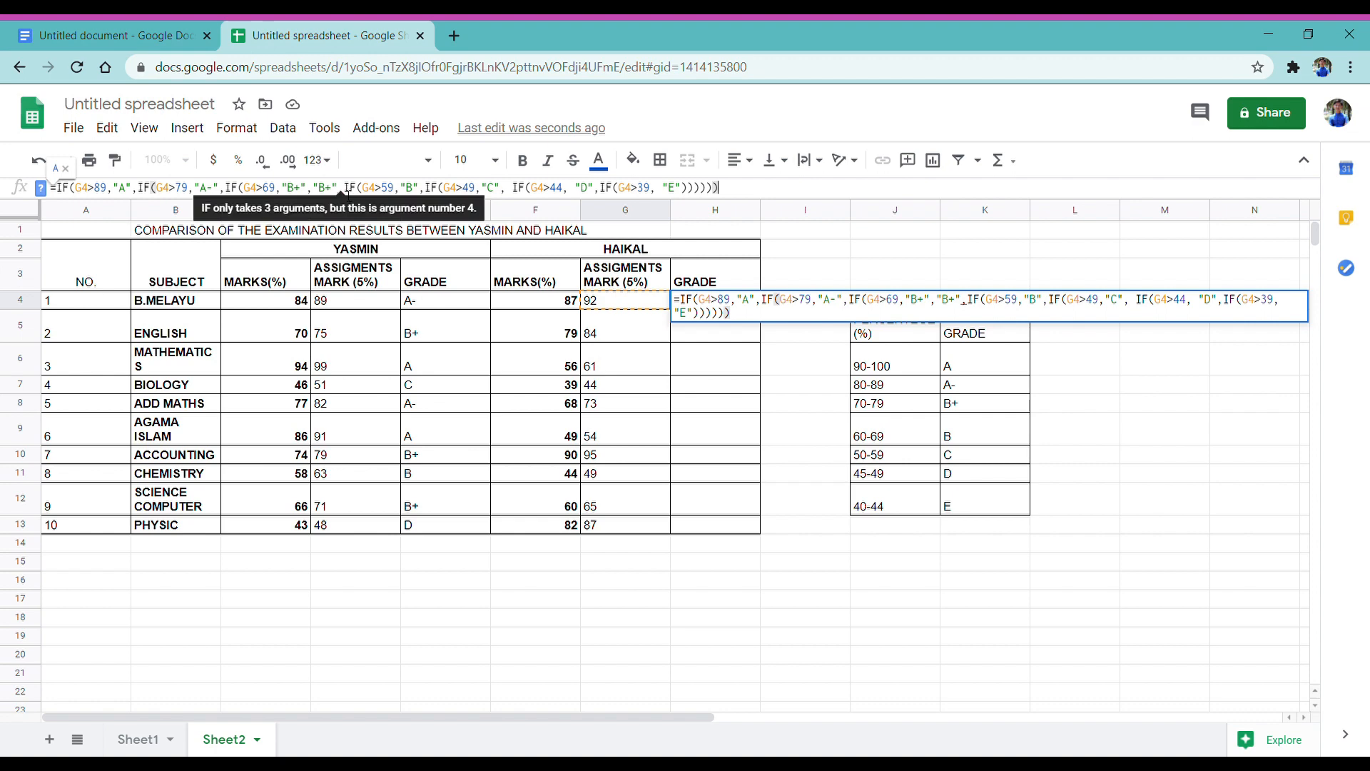
Remove the duplicated "B+", argument before IF(G4>59 in the H4 formula and enter the formula.
key(BackSpace)
key(BackSpace)
key(BackSpace)
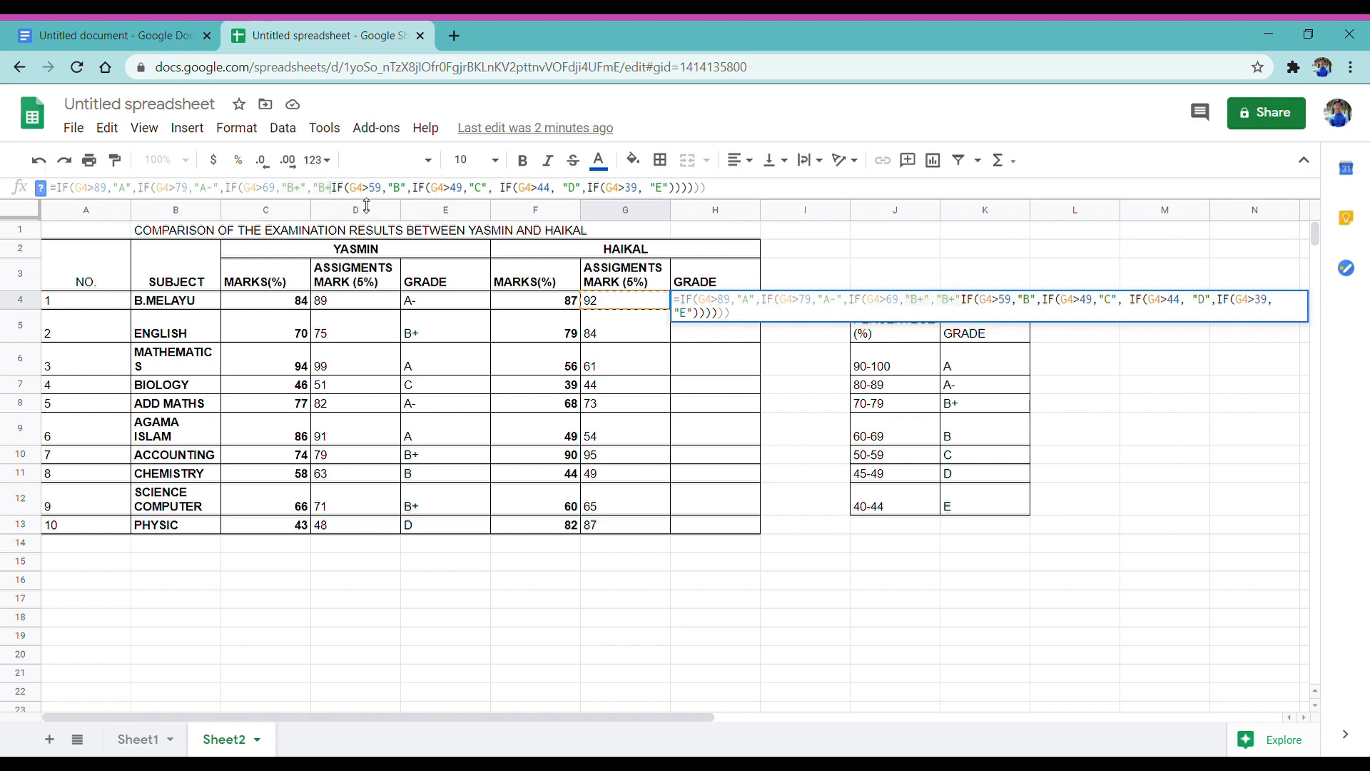
key(BackSpace)
key(BackSpace)
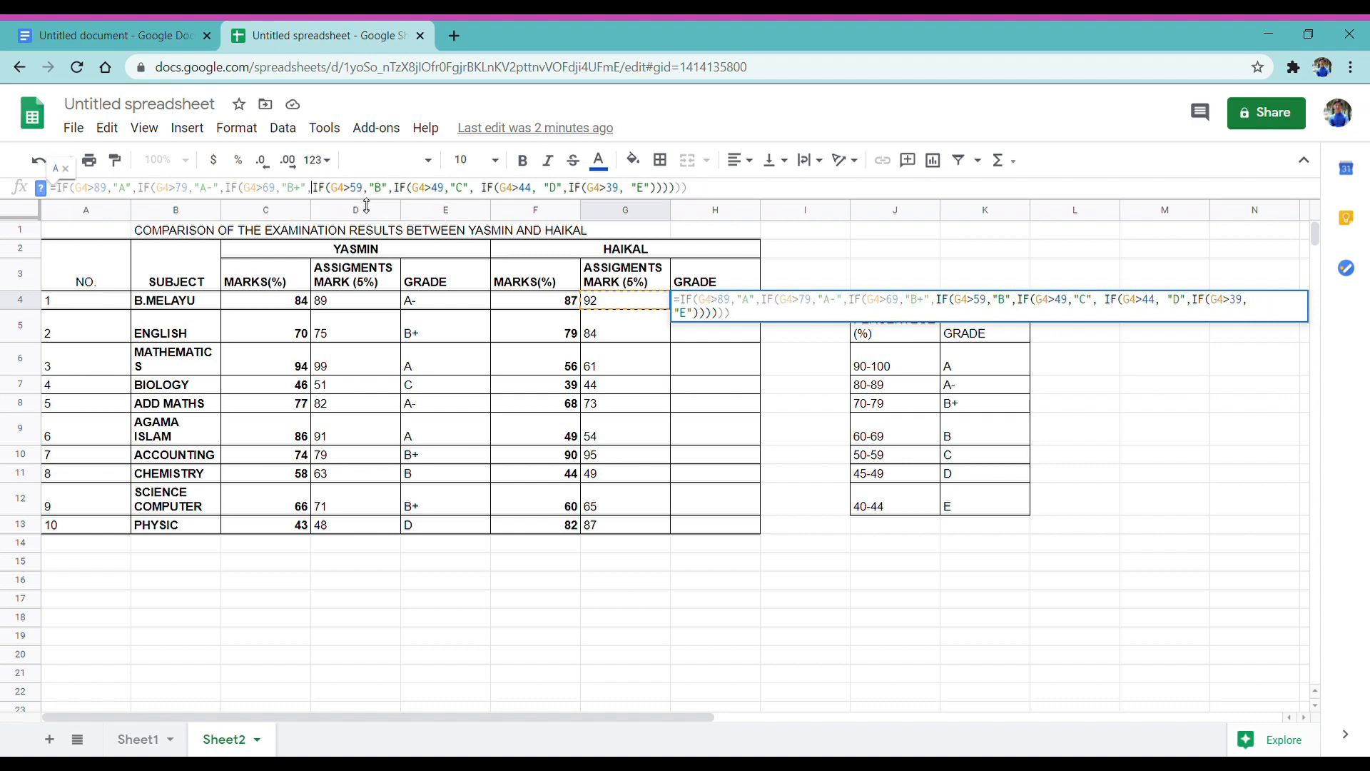
key(Return)
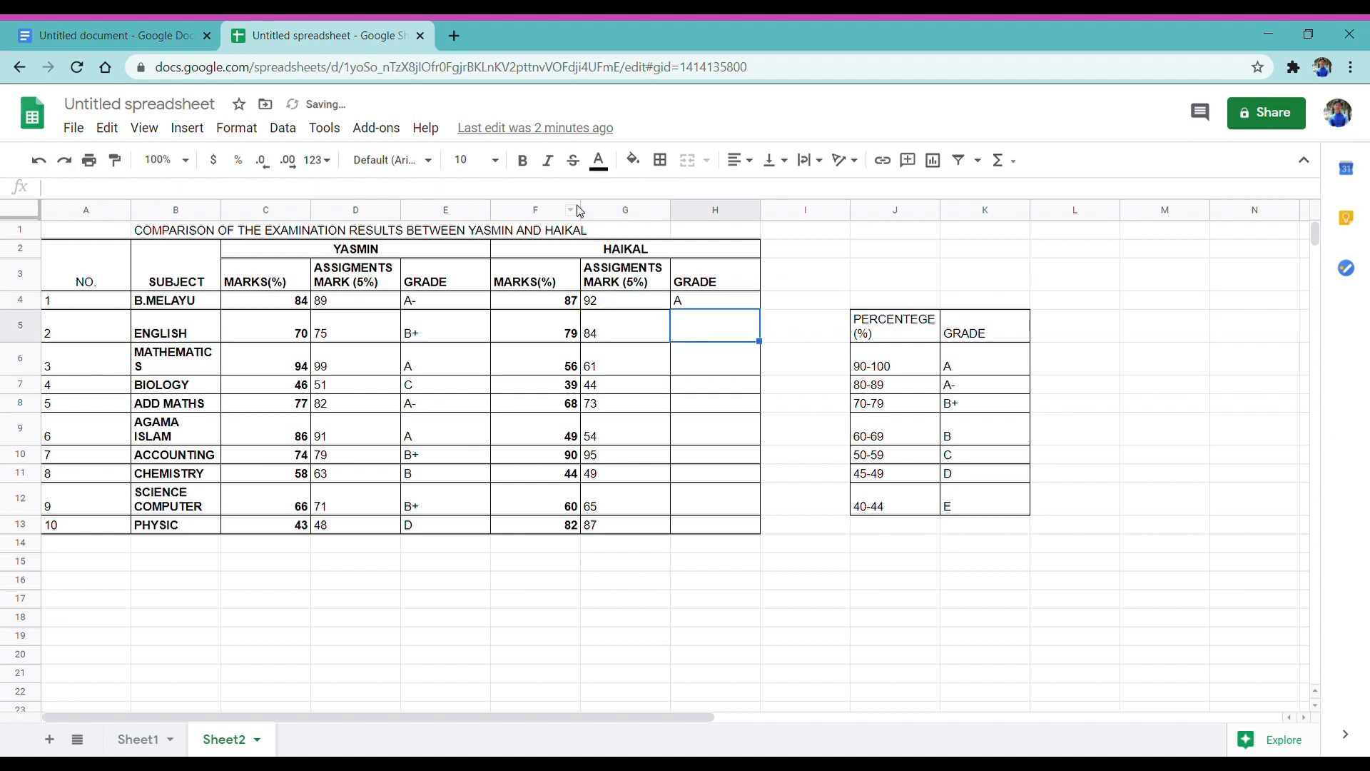
Fill the second student's grade formula from H4 down to H13.
click(724, 305)
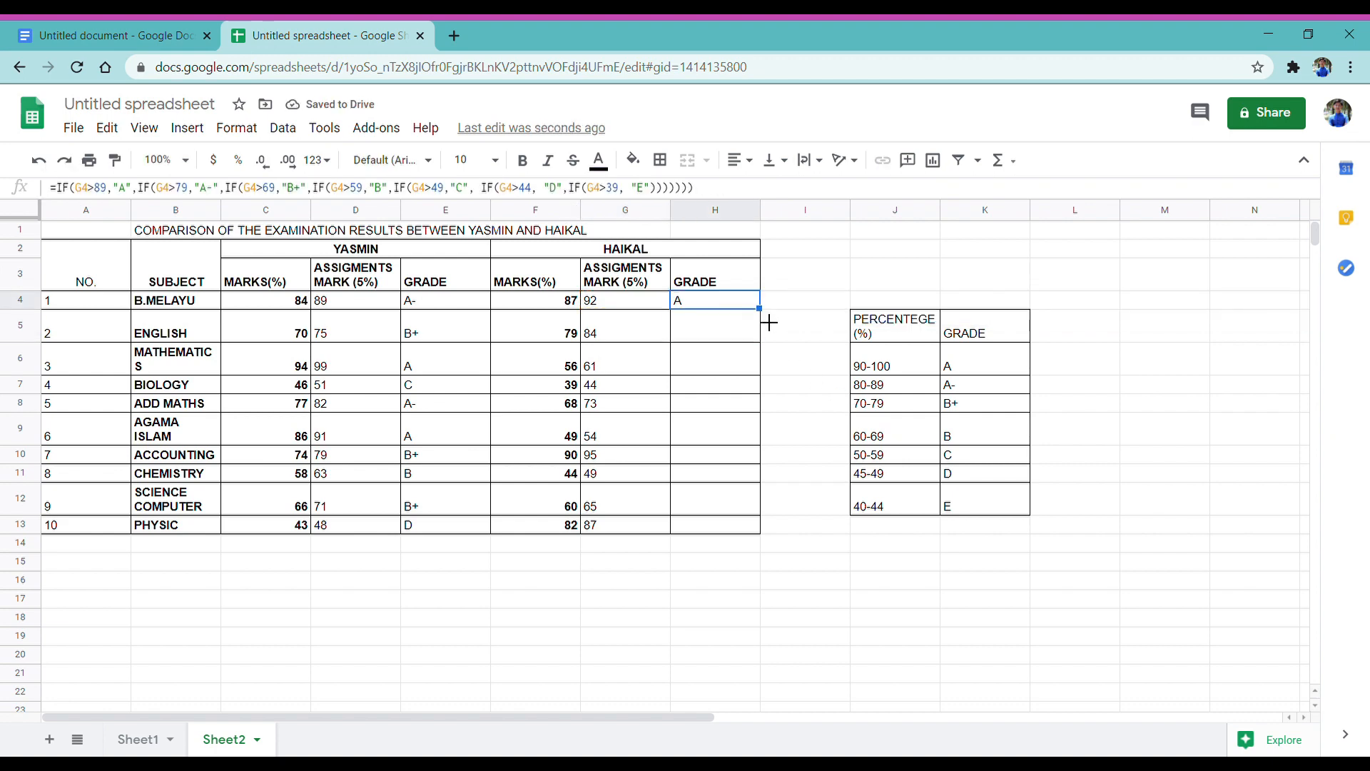
drag(759, 309, 758, 533)
click(758, 587)
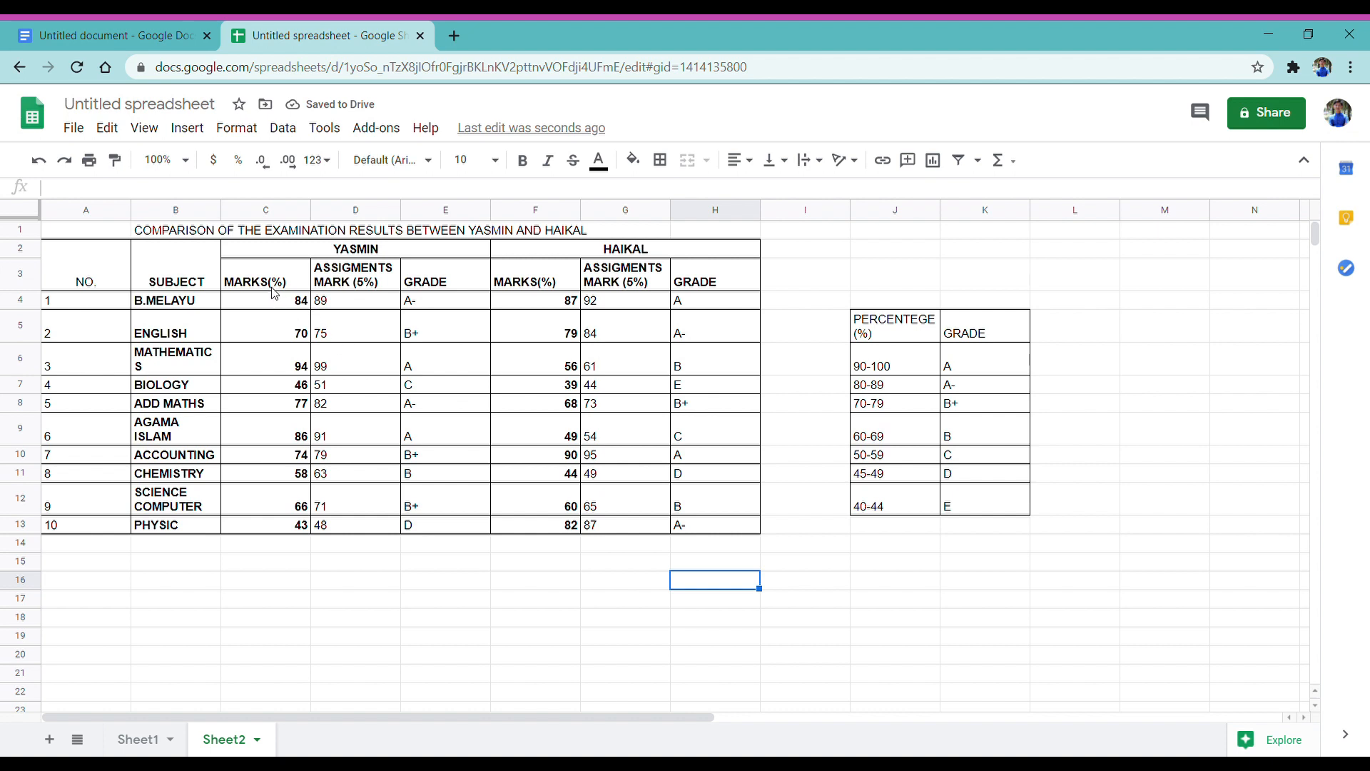
Merge the title cells B1:G1 above the results table and add borders around them.
click(290, 237)
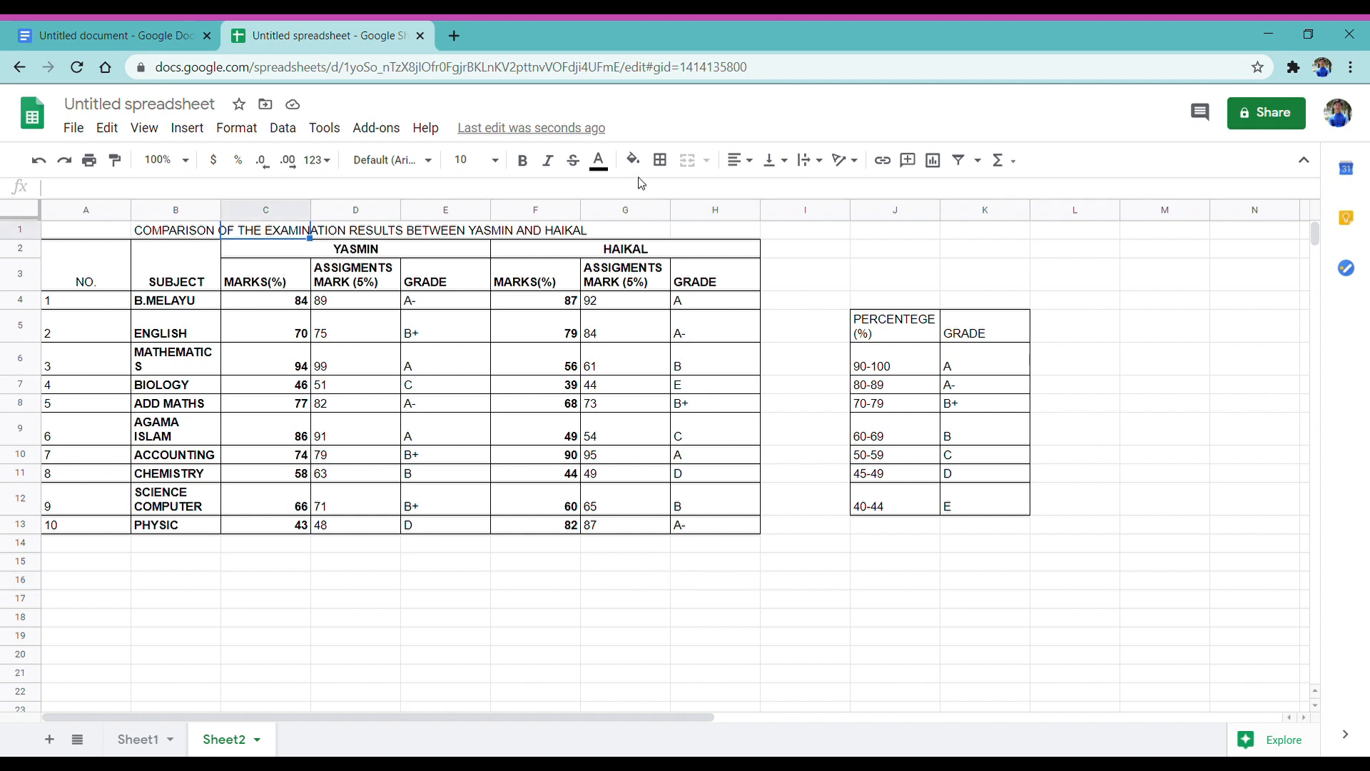
click(662, 161)
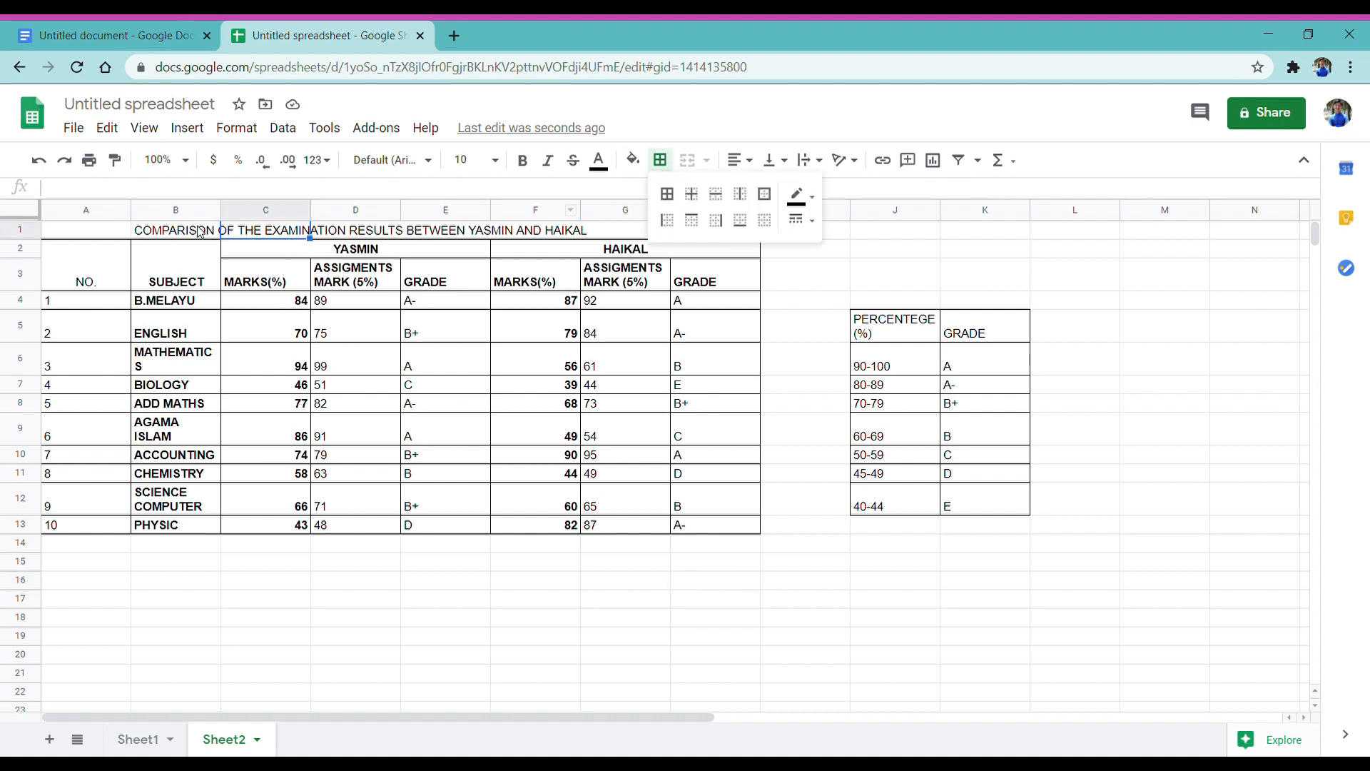
drag(201, 232, 609, 236)
click(249, 135)
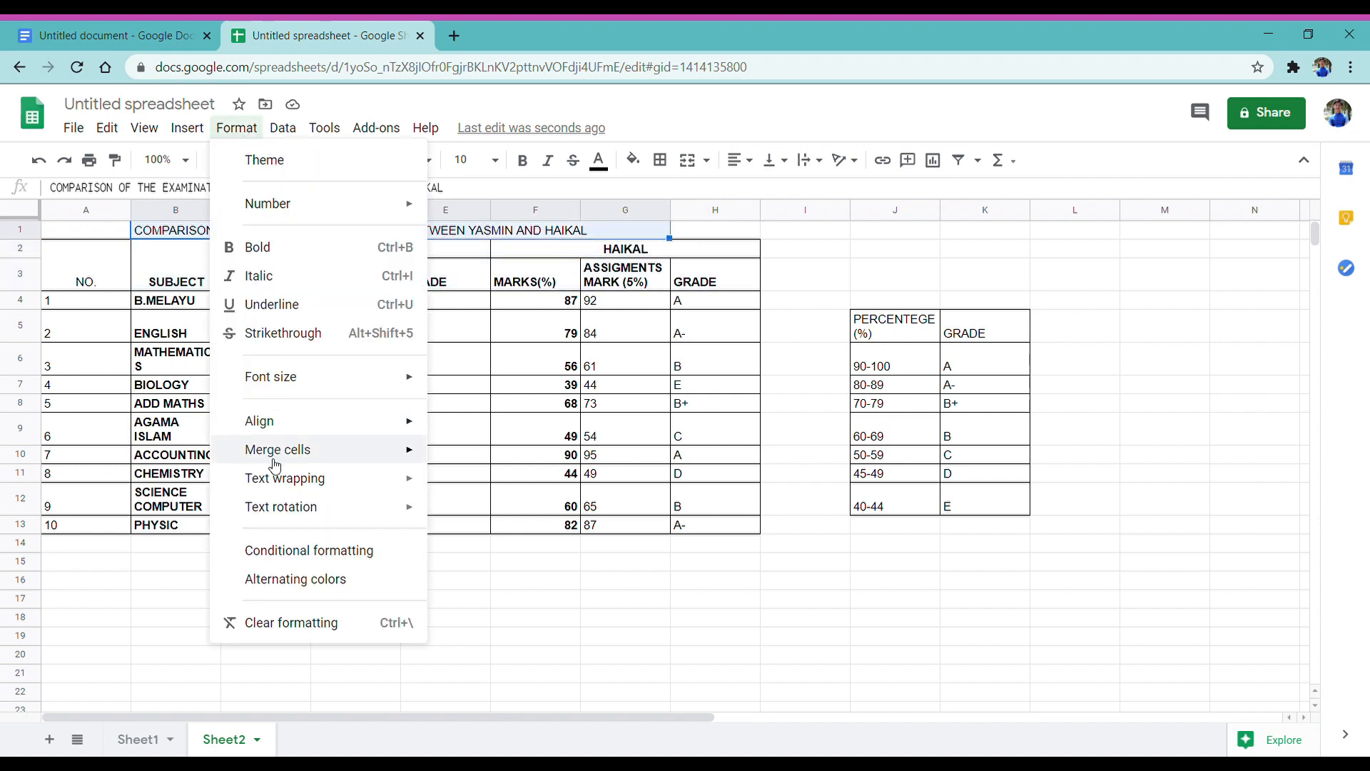
mouse_move(400, 451)
click(479, 486)
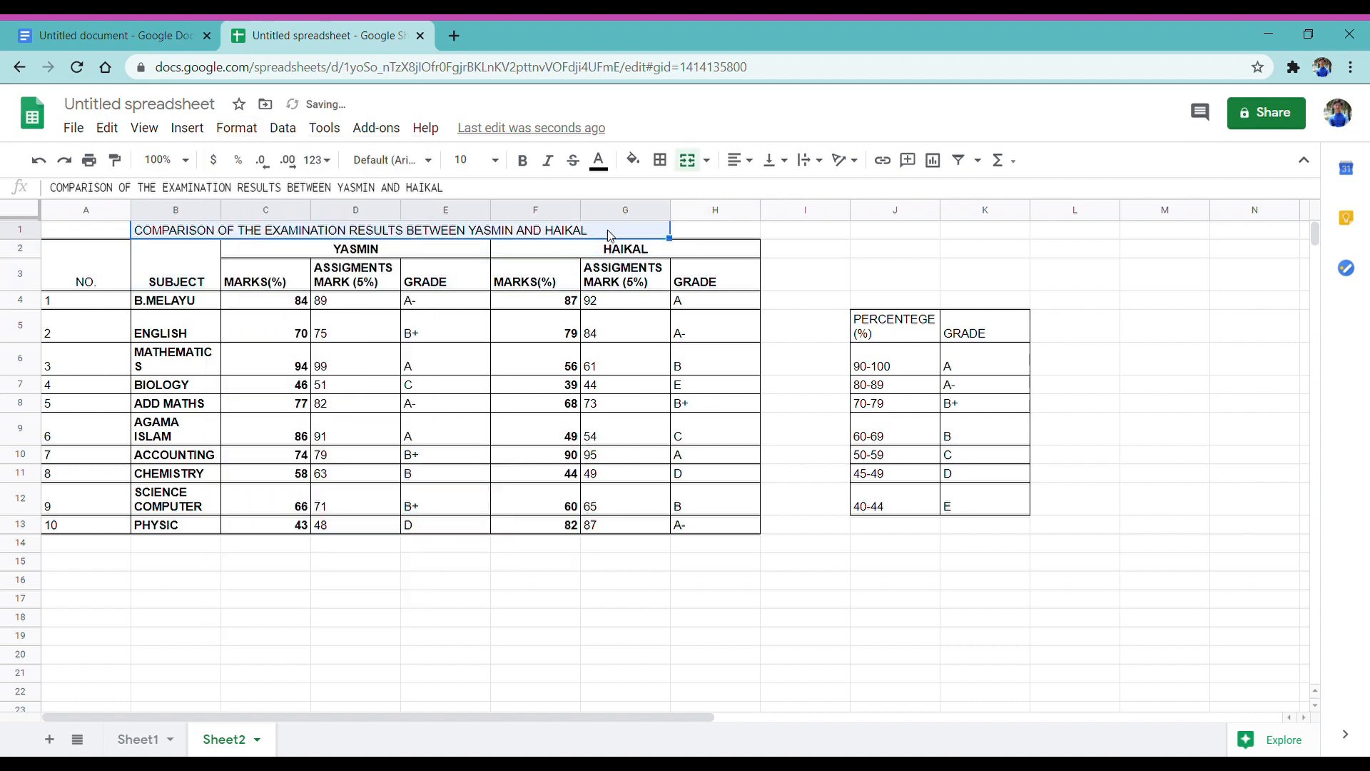
click(660, 159)
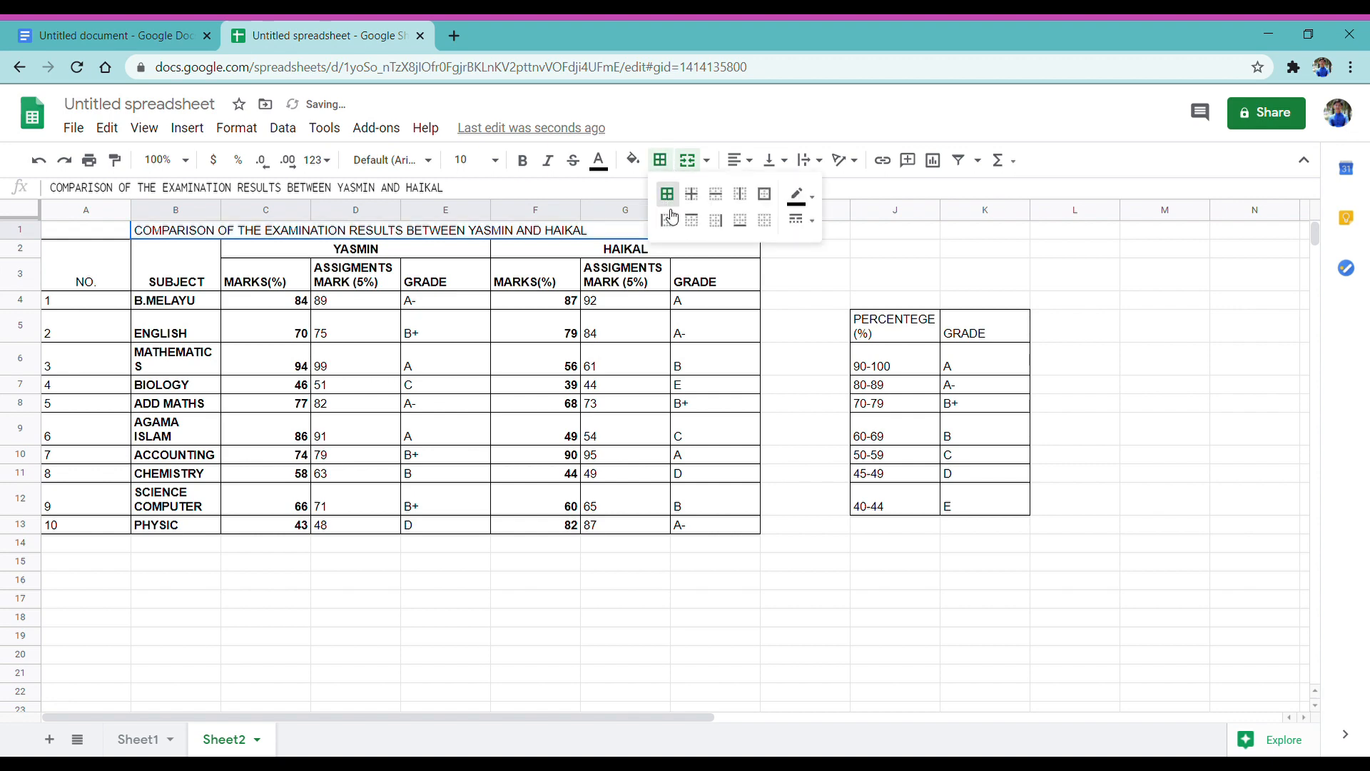
click(803, 298)
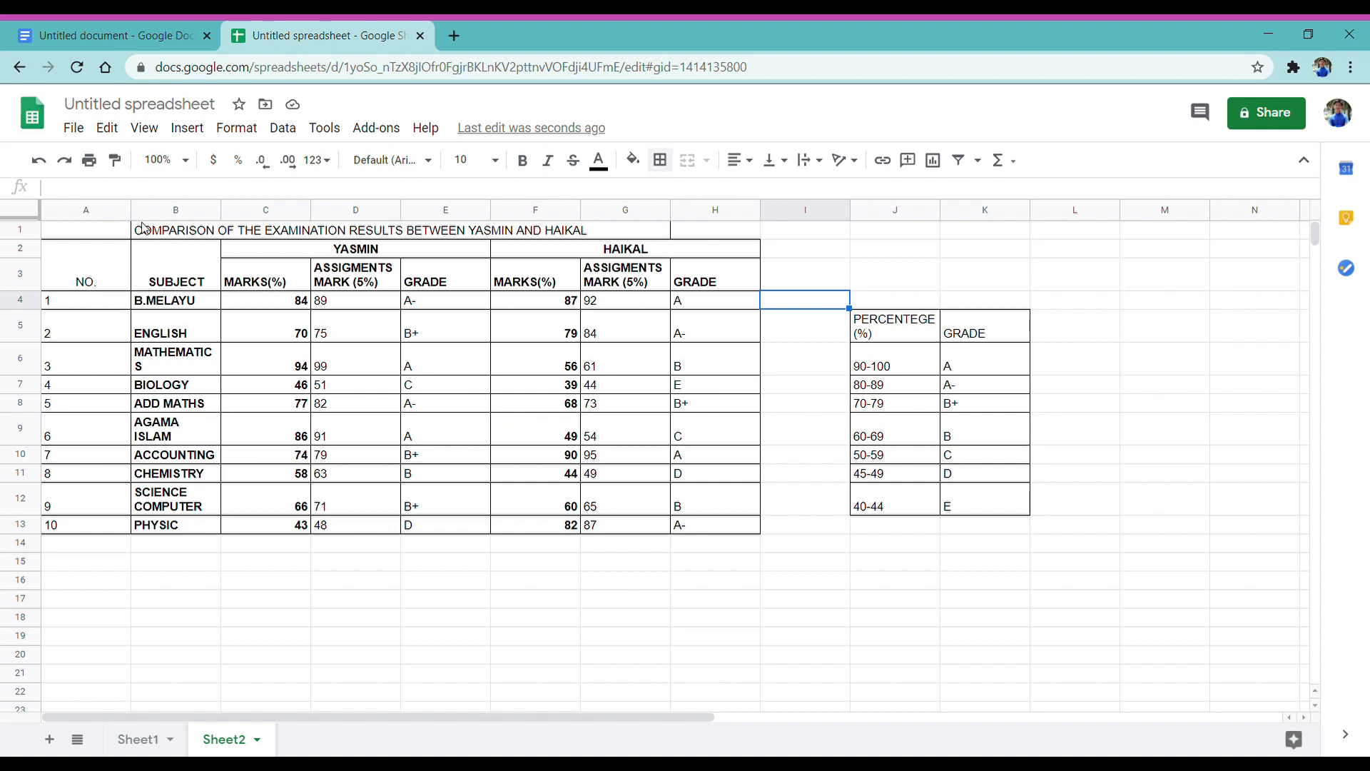
click(187, 128)
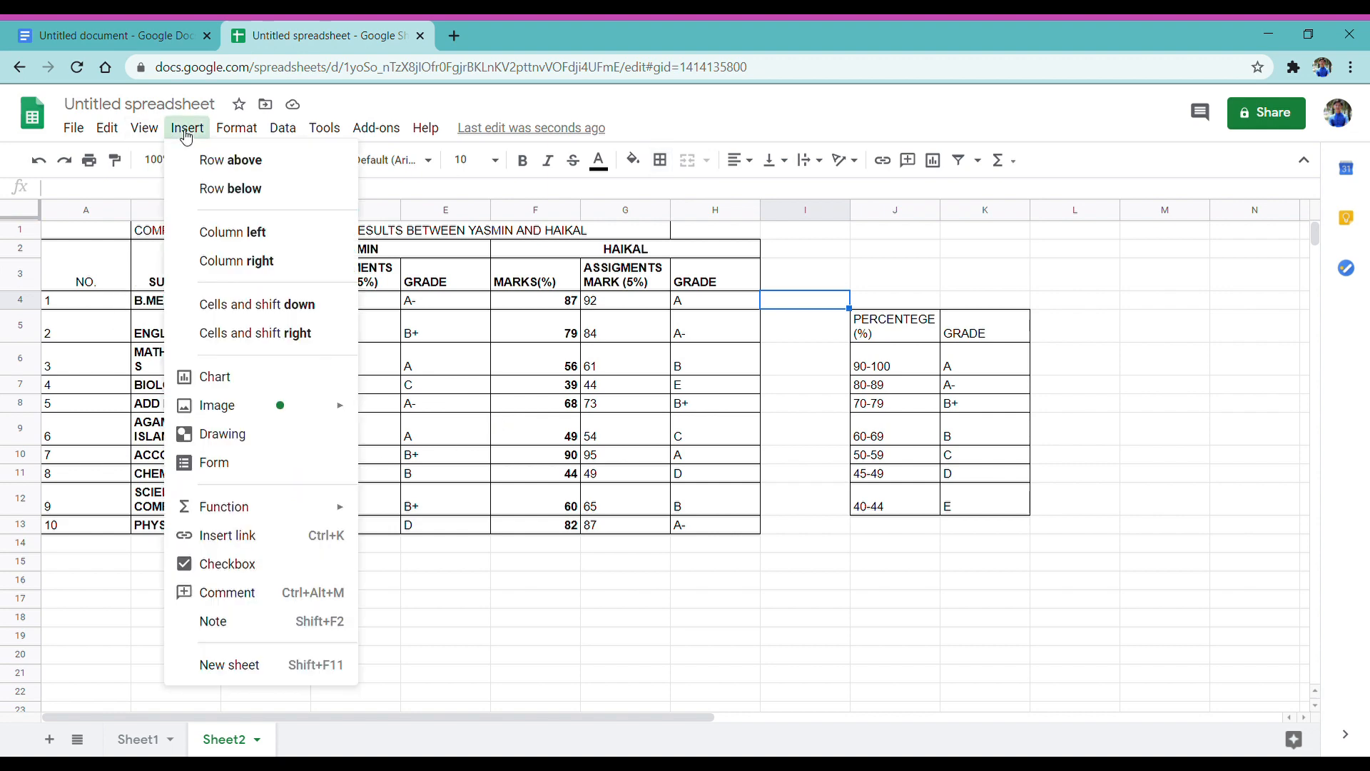
click(547, 341)
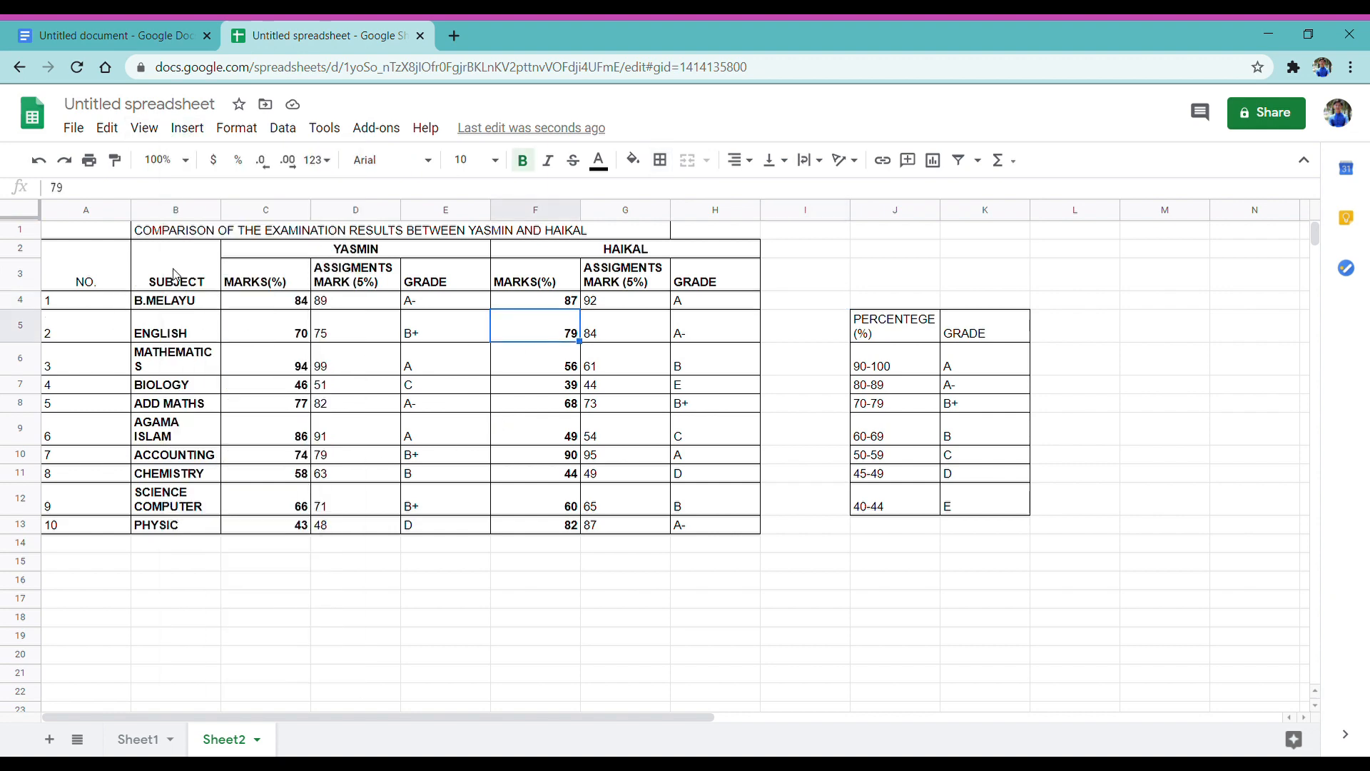
drag(115, 267, 349, 299)
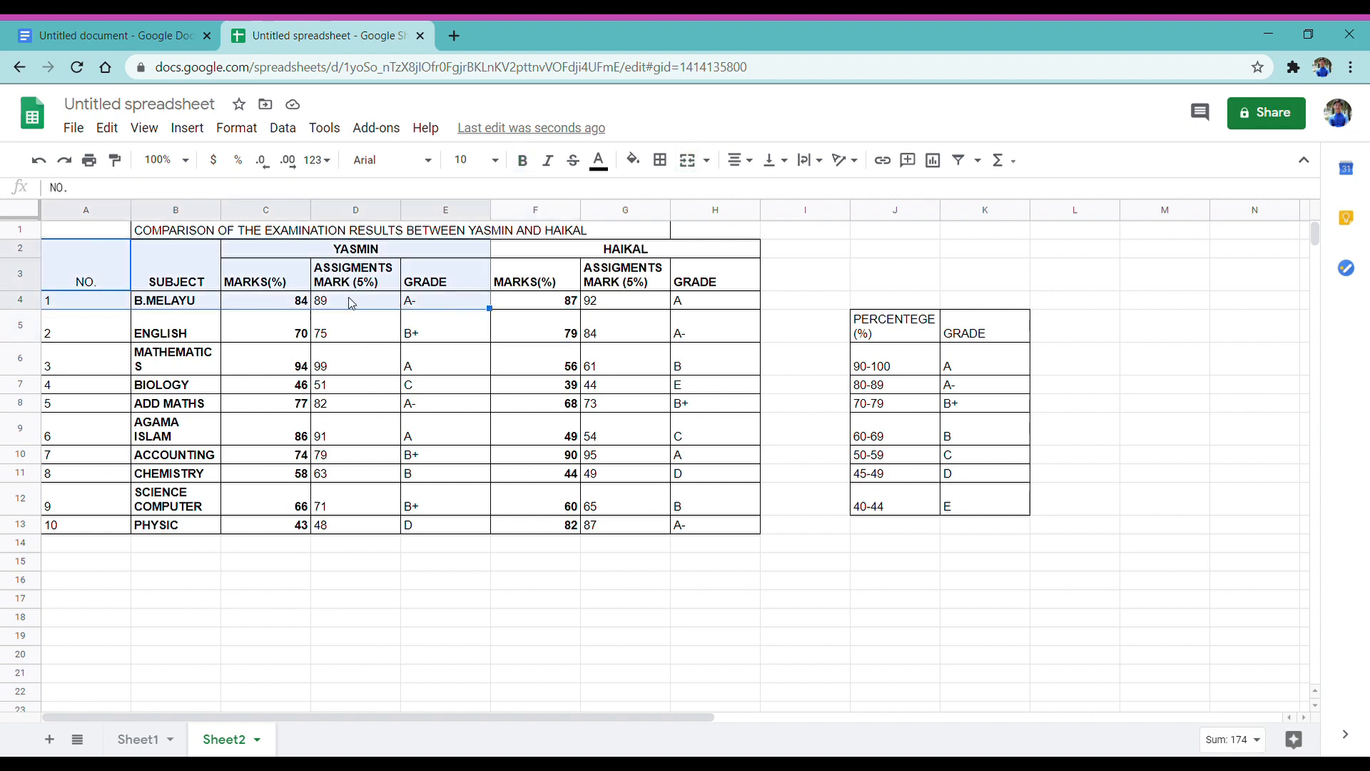
click(285, 300)
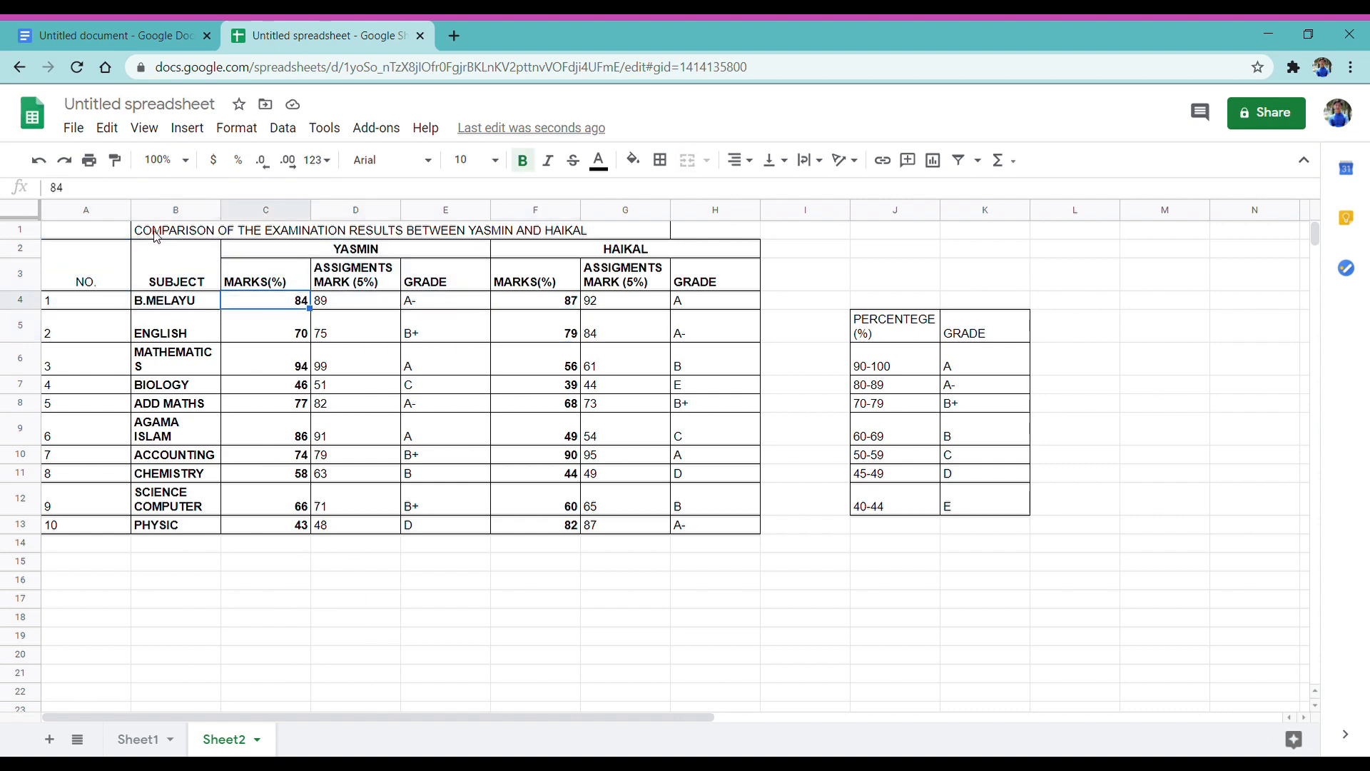
Insert a chart from the results table B1:H13 and move it into the empty area below the table.
drag(156, 236, 229, 524)
click(188, 128)
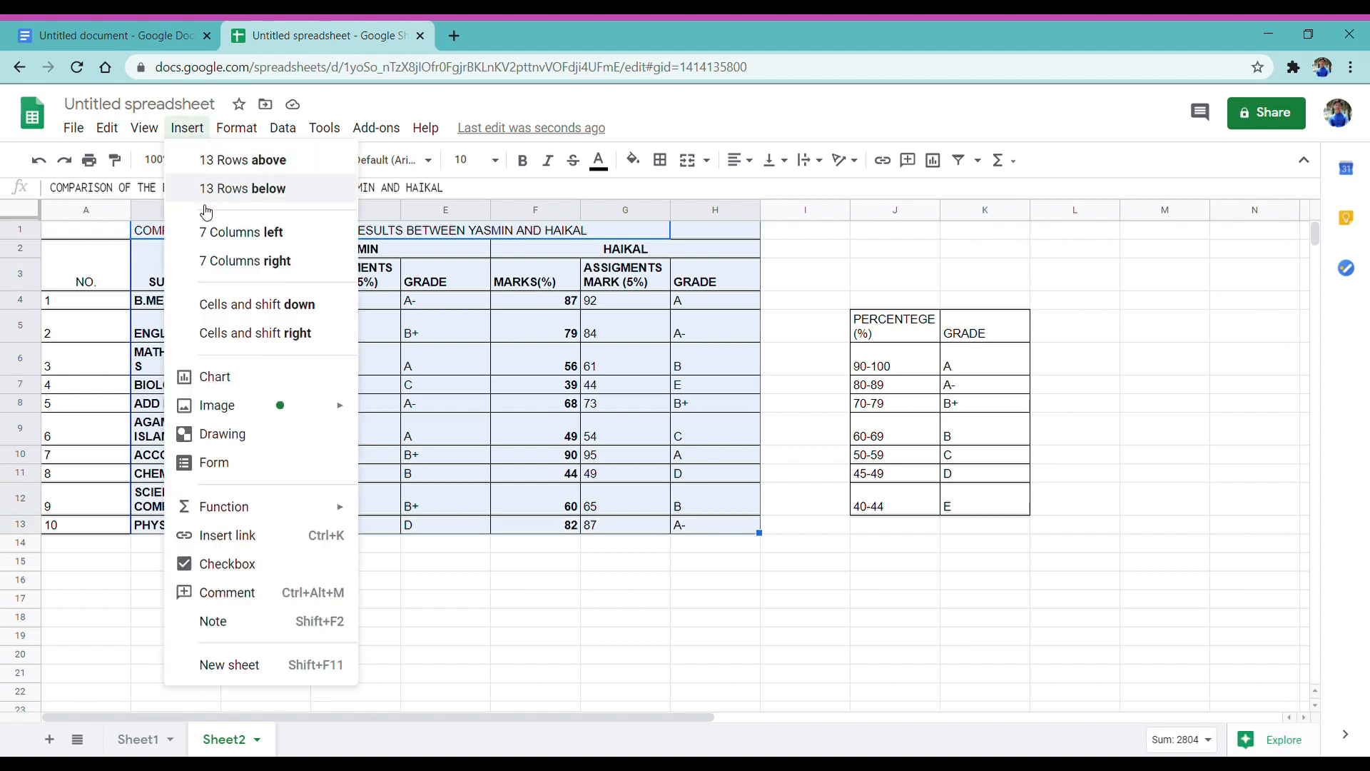
click(227, 383)
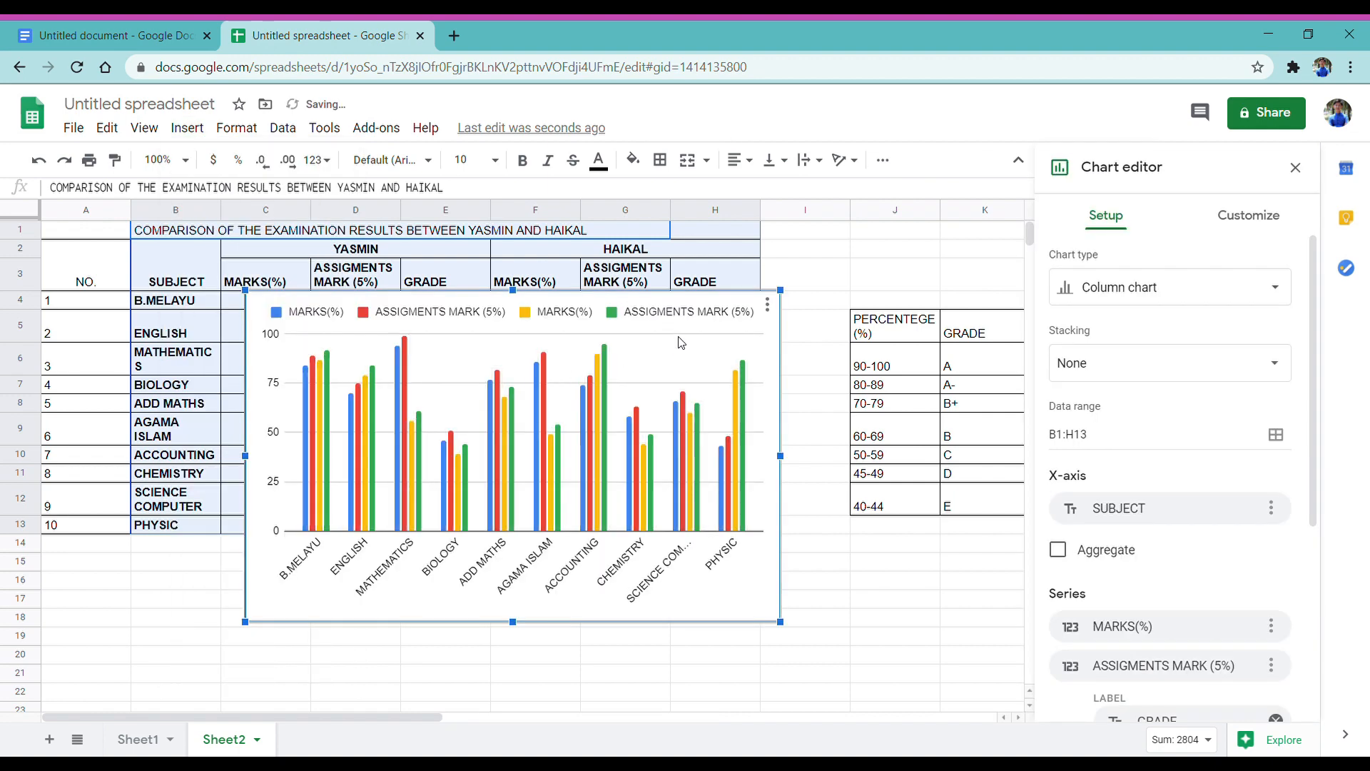
drag(723, 312, 566, 564)
scroll(739, 465, down, 2)
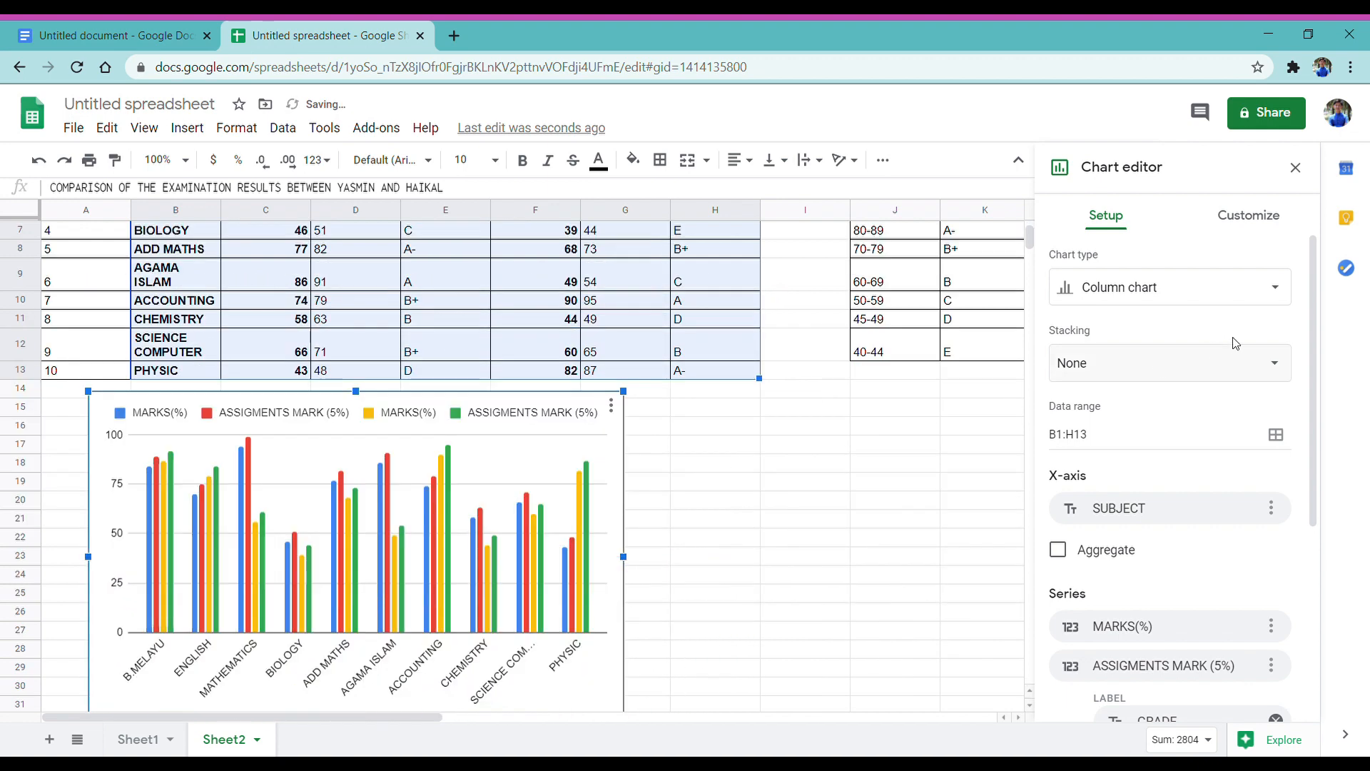
Review the new chart's setup options and look through the available chart types.
scroll(1235, 343, down, 3)
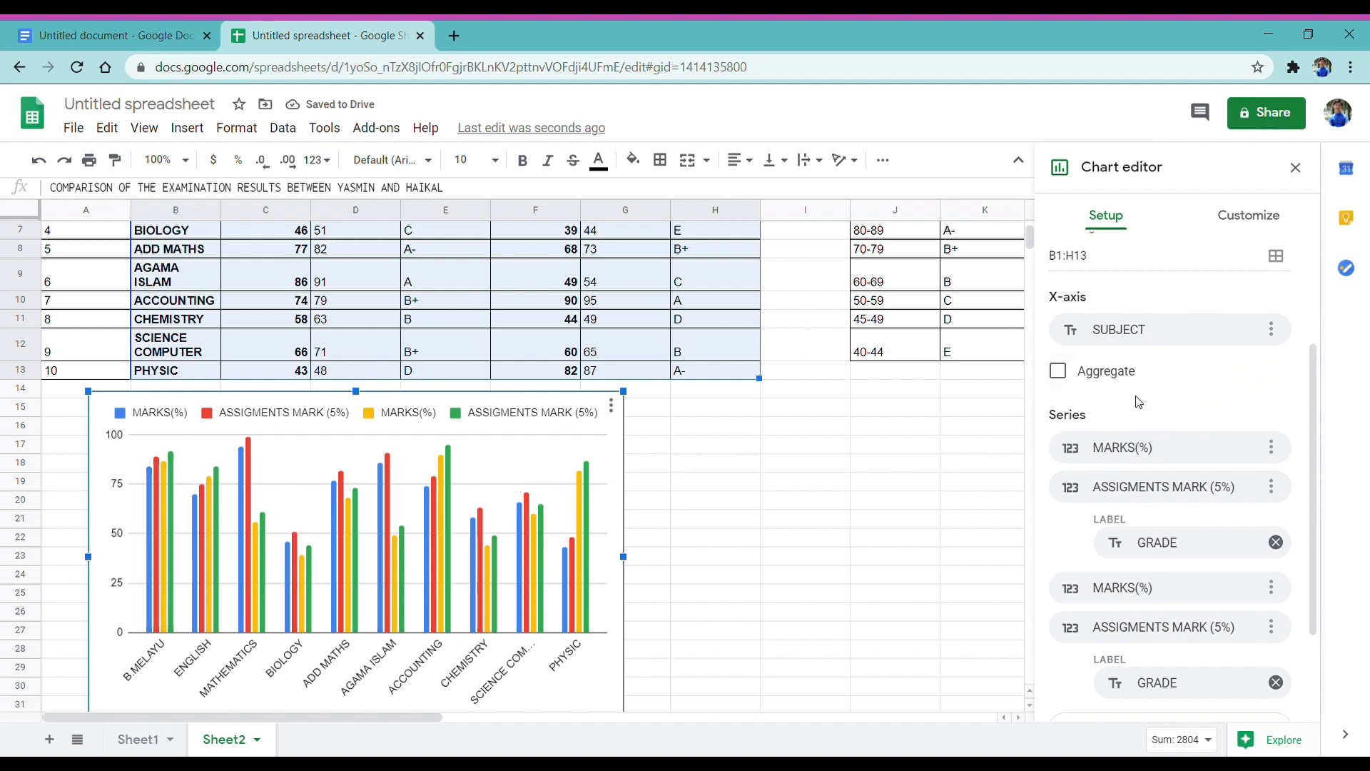
scroll(1138, 402, up, 3)
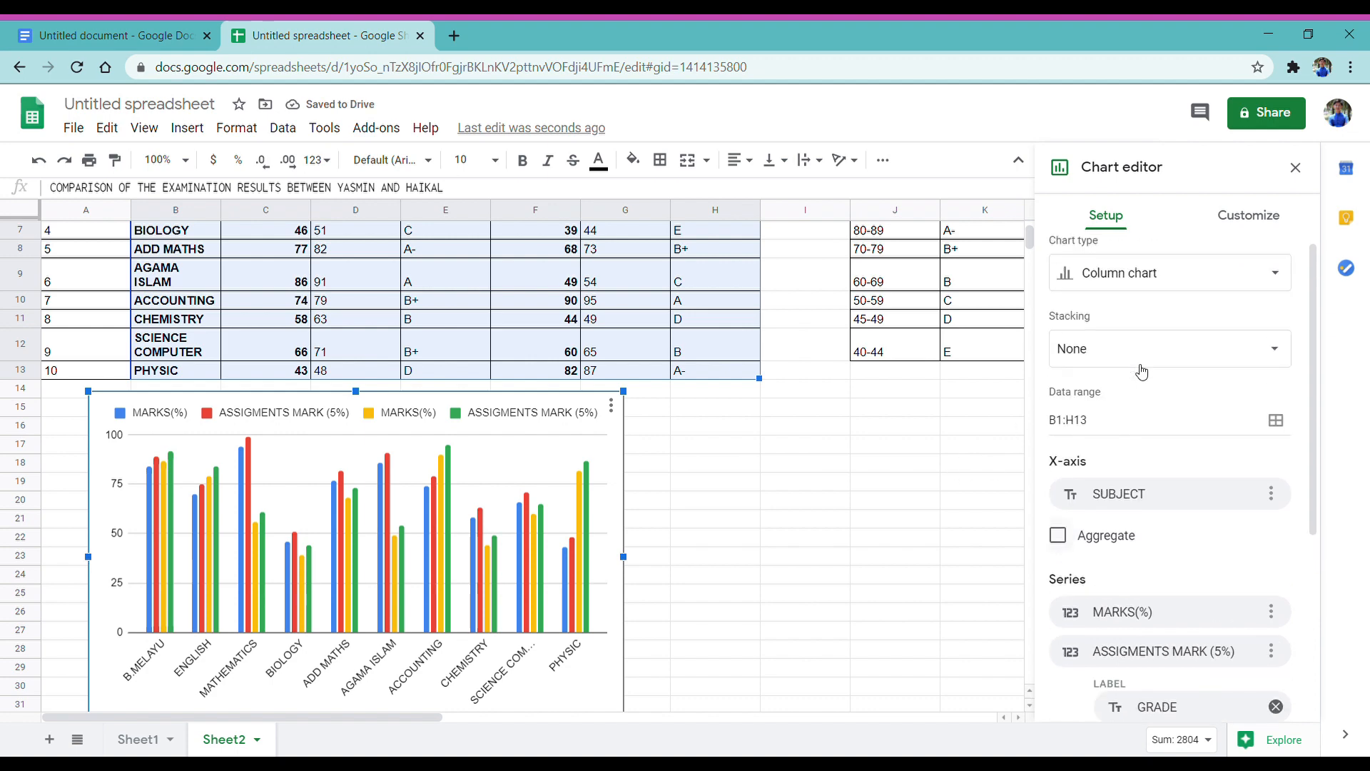
click(1167, 293)
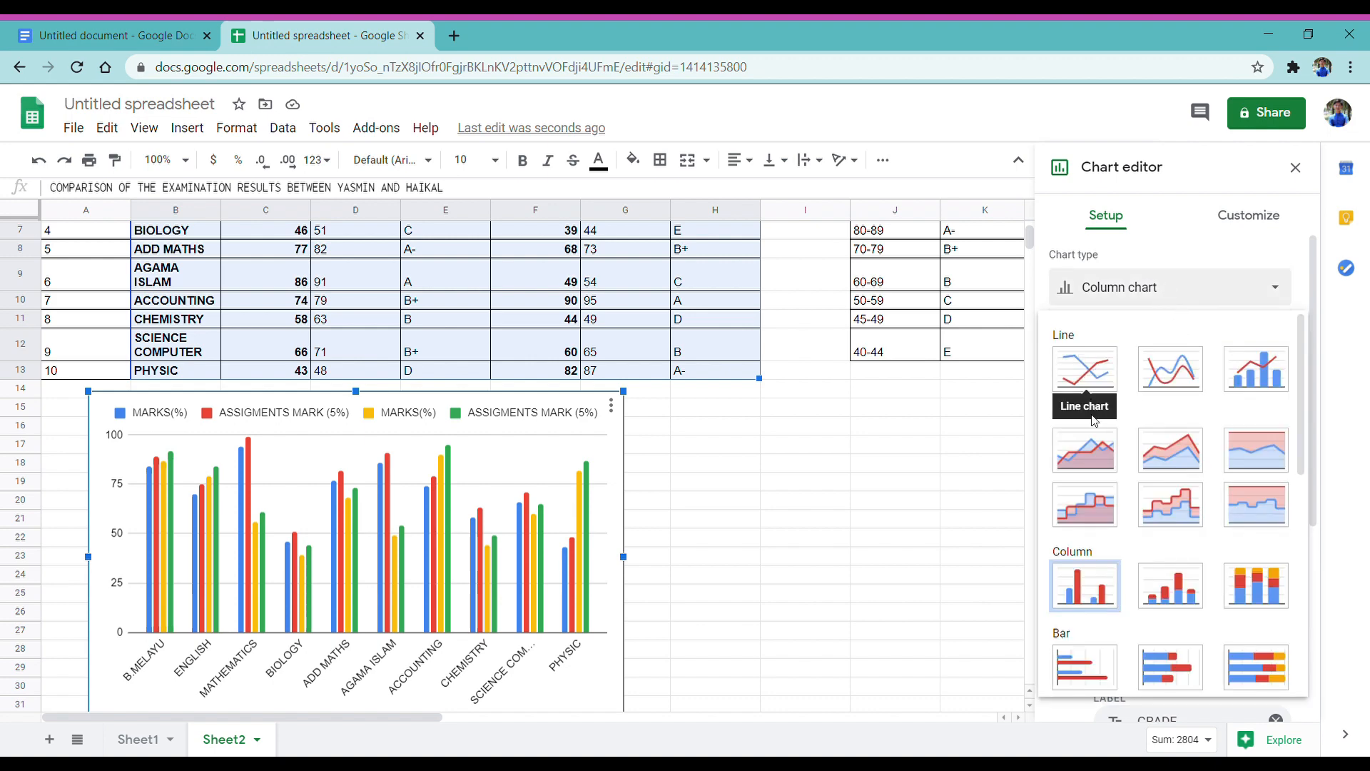
scroll(1097, 532, down, 1)
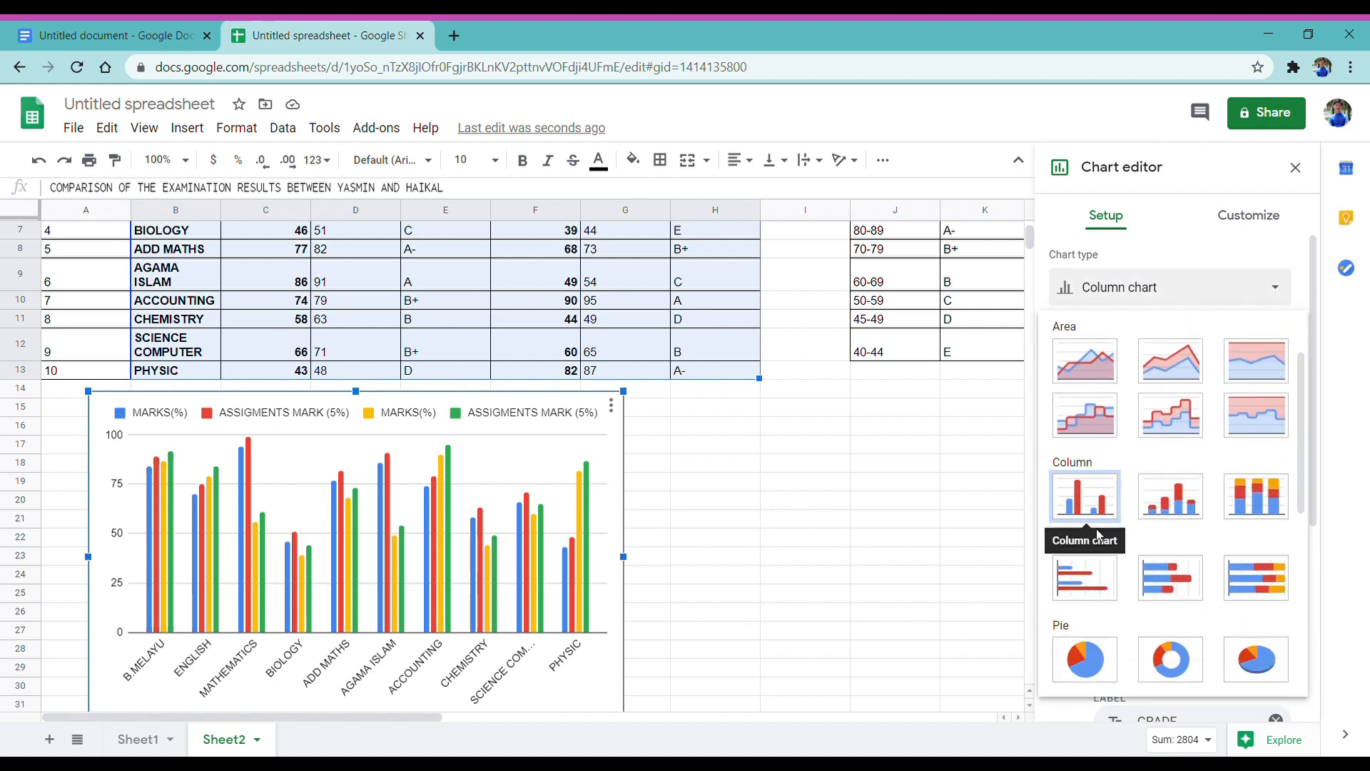
scroll(1155, 518, down, 1)
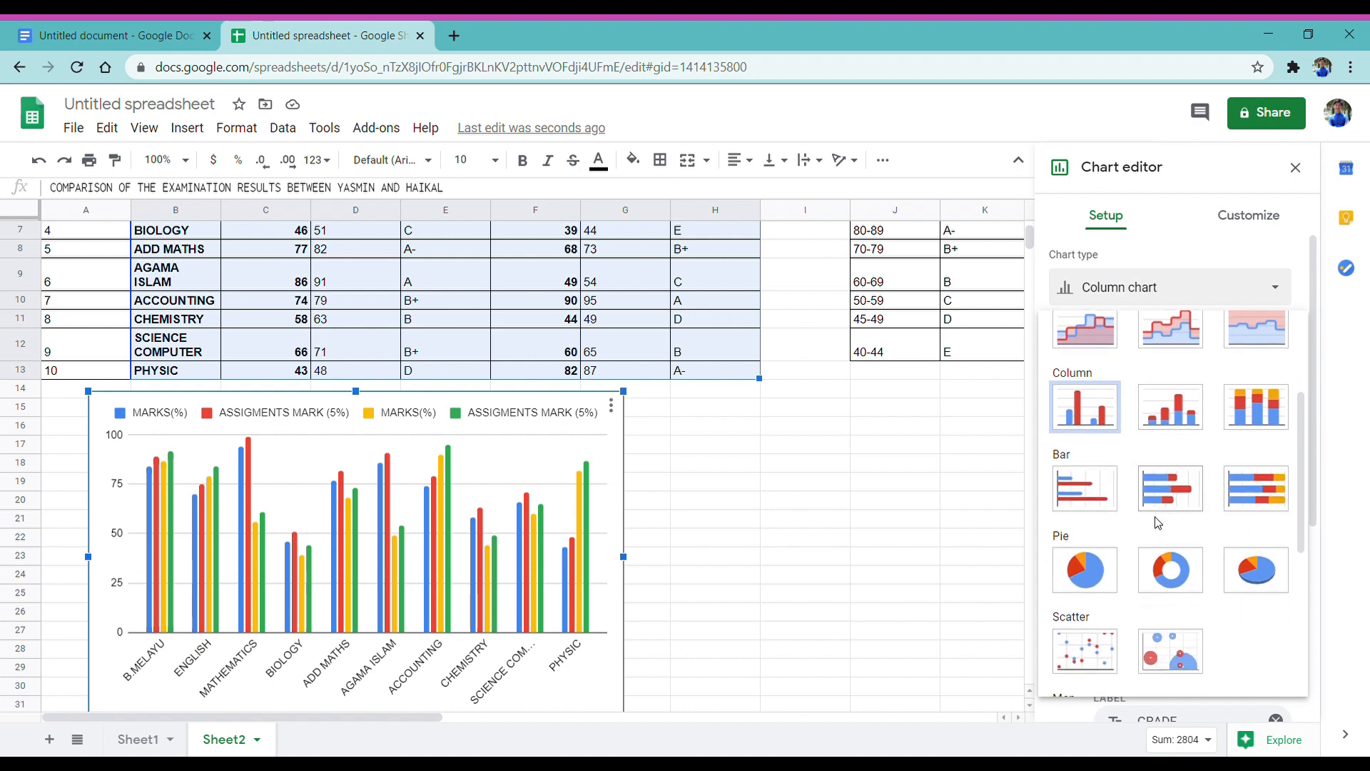
scroll(1158, 523, down, 2)
scroll(812, 524, up, 1)
scroll(1203, 406, up, 3)
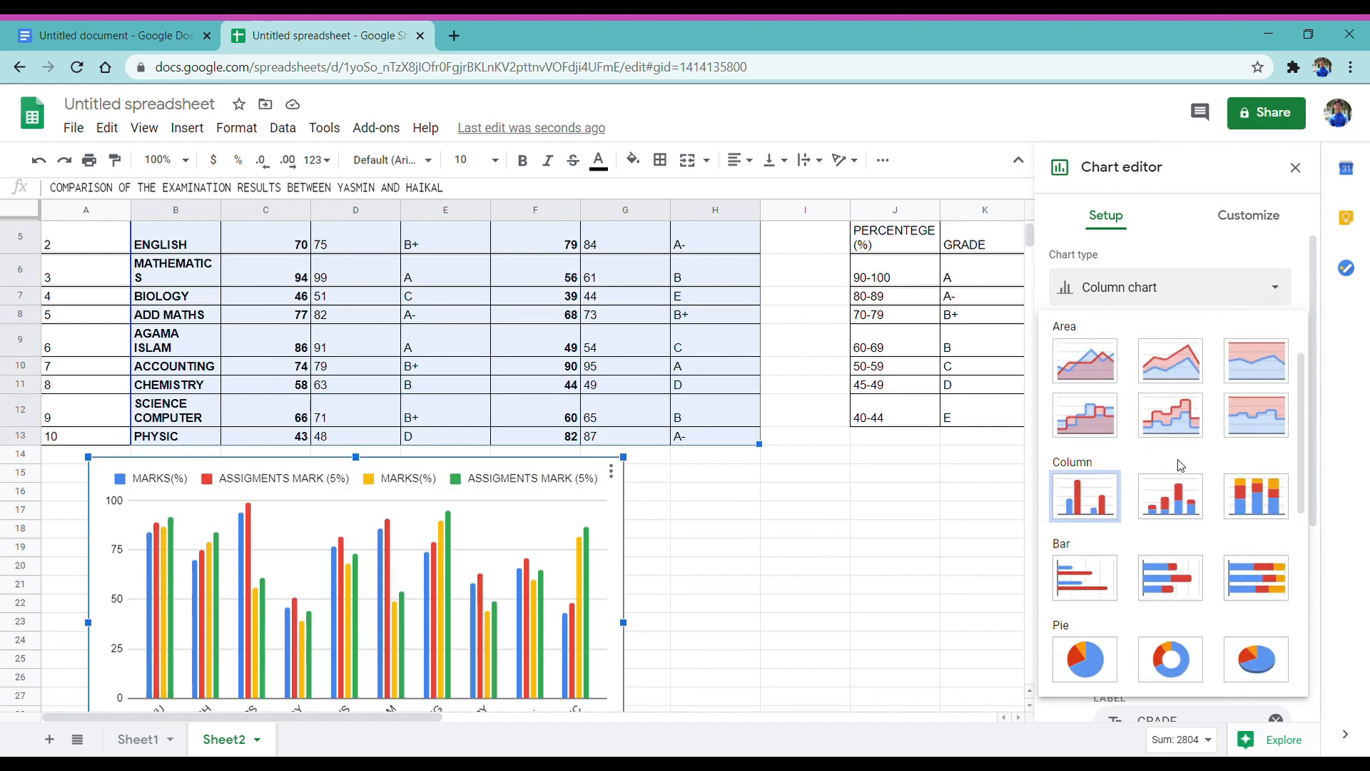
scroll(1205, 405, down, 3)
scroll(1206, 405, down, 2)
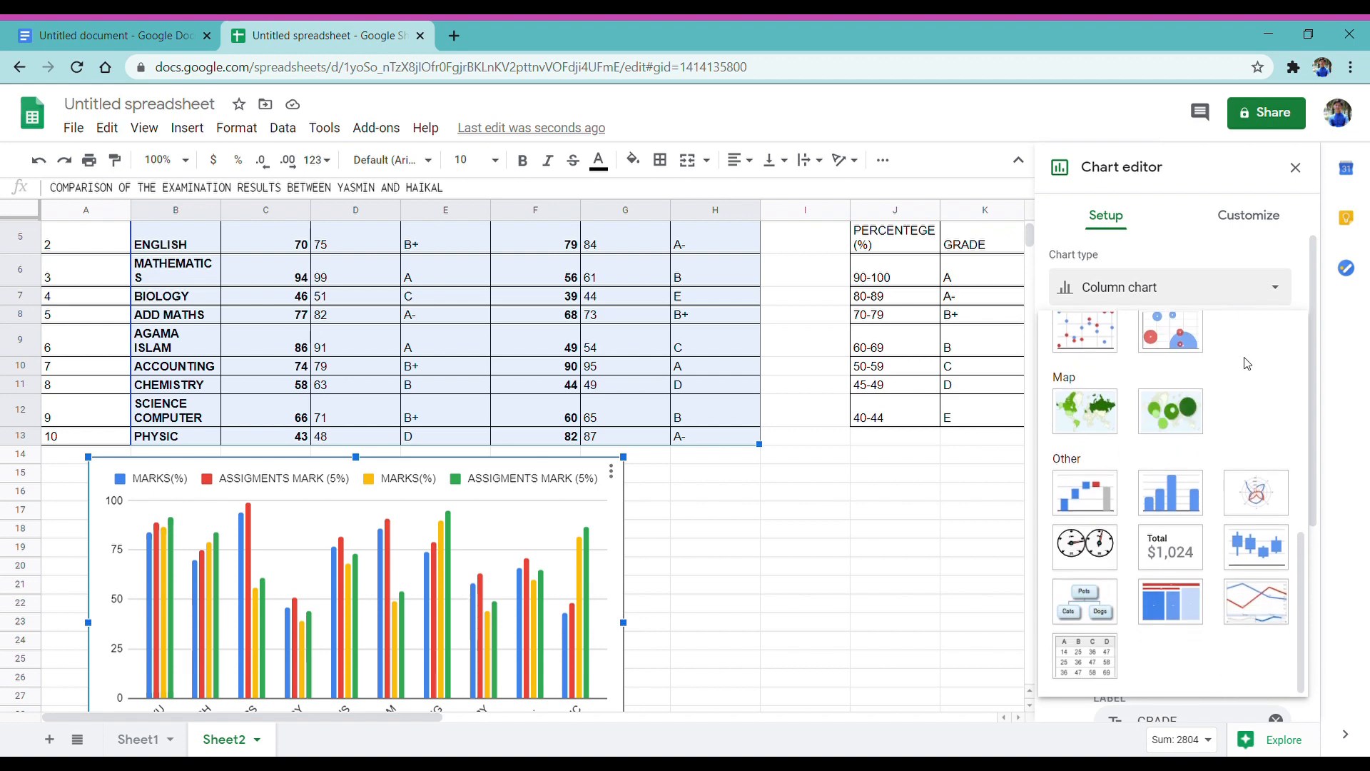
scroll(1198, 369, up, 1)
click(1233, 286)
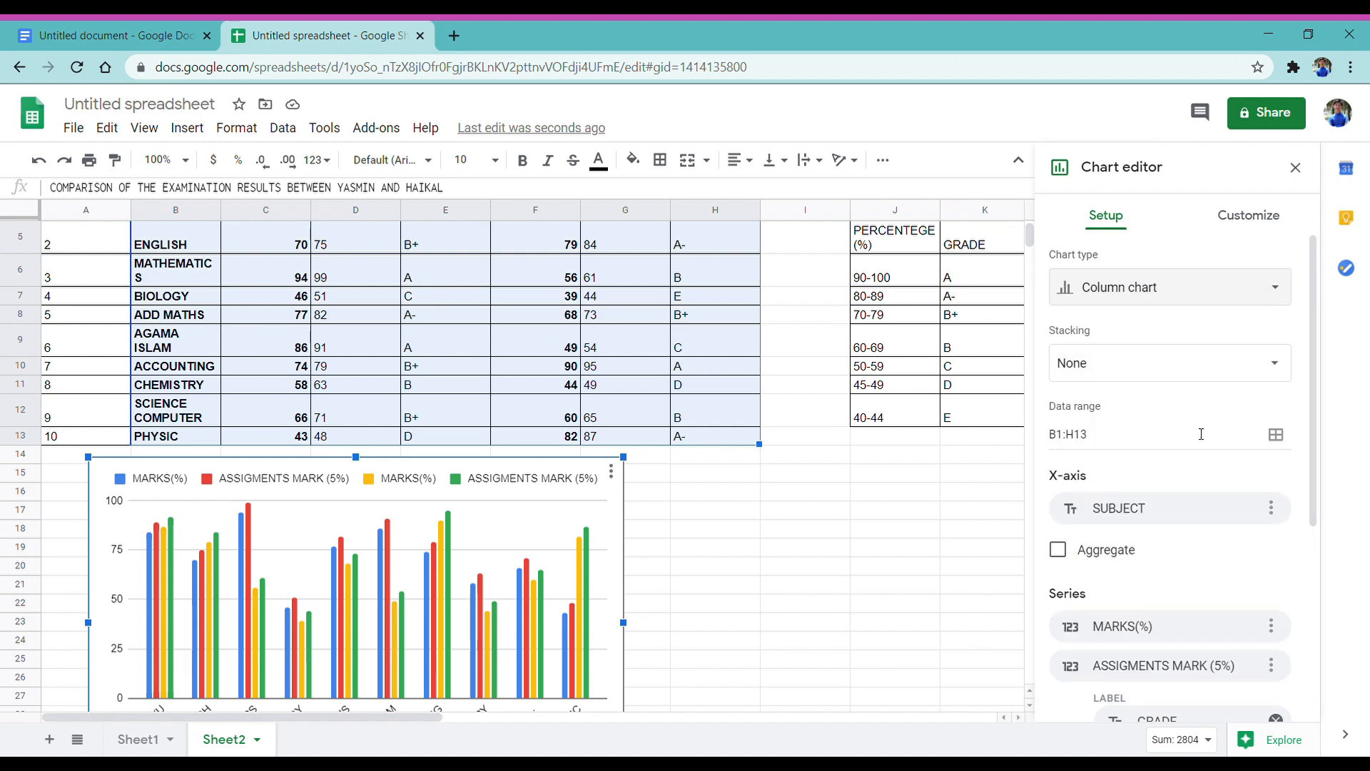
Remove the second student's GRADE label, ASSIGMENTS MARK (5%) series and MARKS(%) series from the column chart.
scroll(1204, 468, down, 2)
scroll(1205, 468, down, 2)
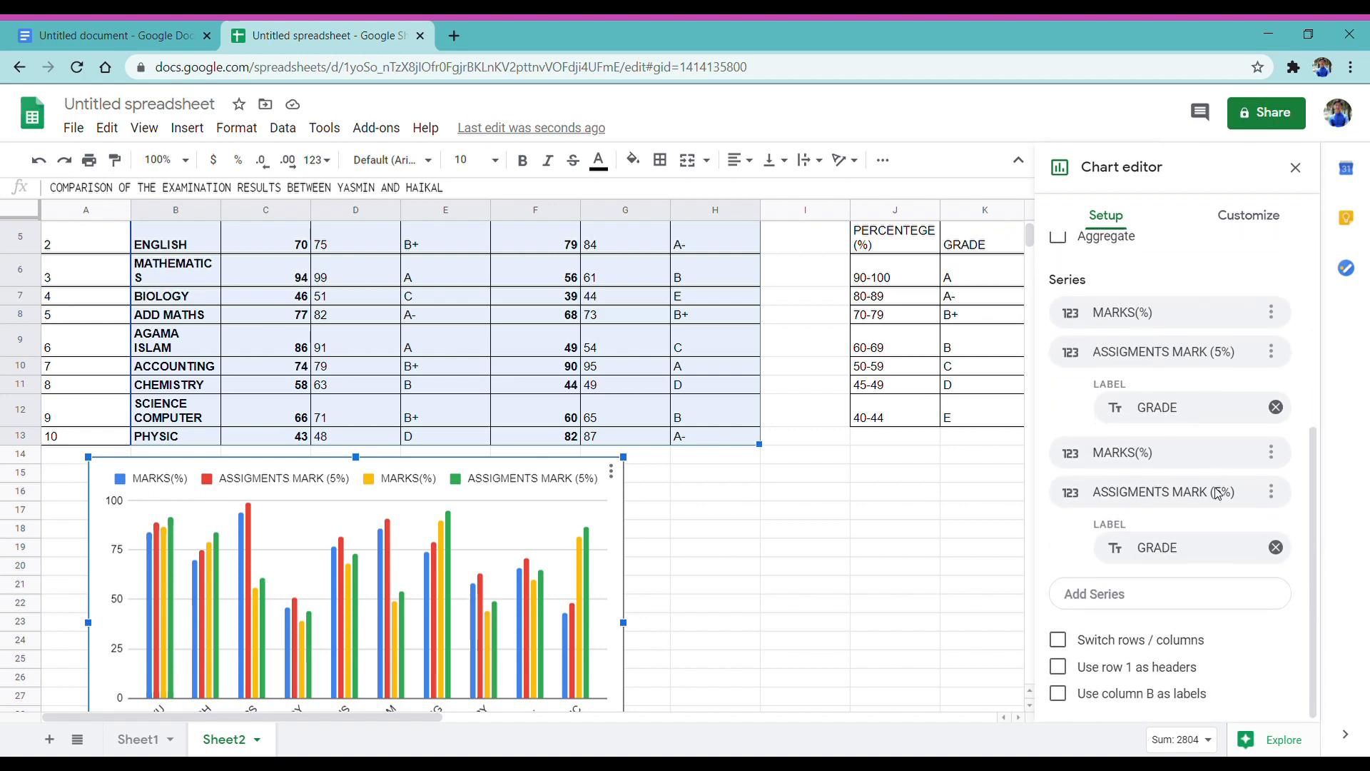
click(1277, 544)
click(1270, 553)
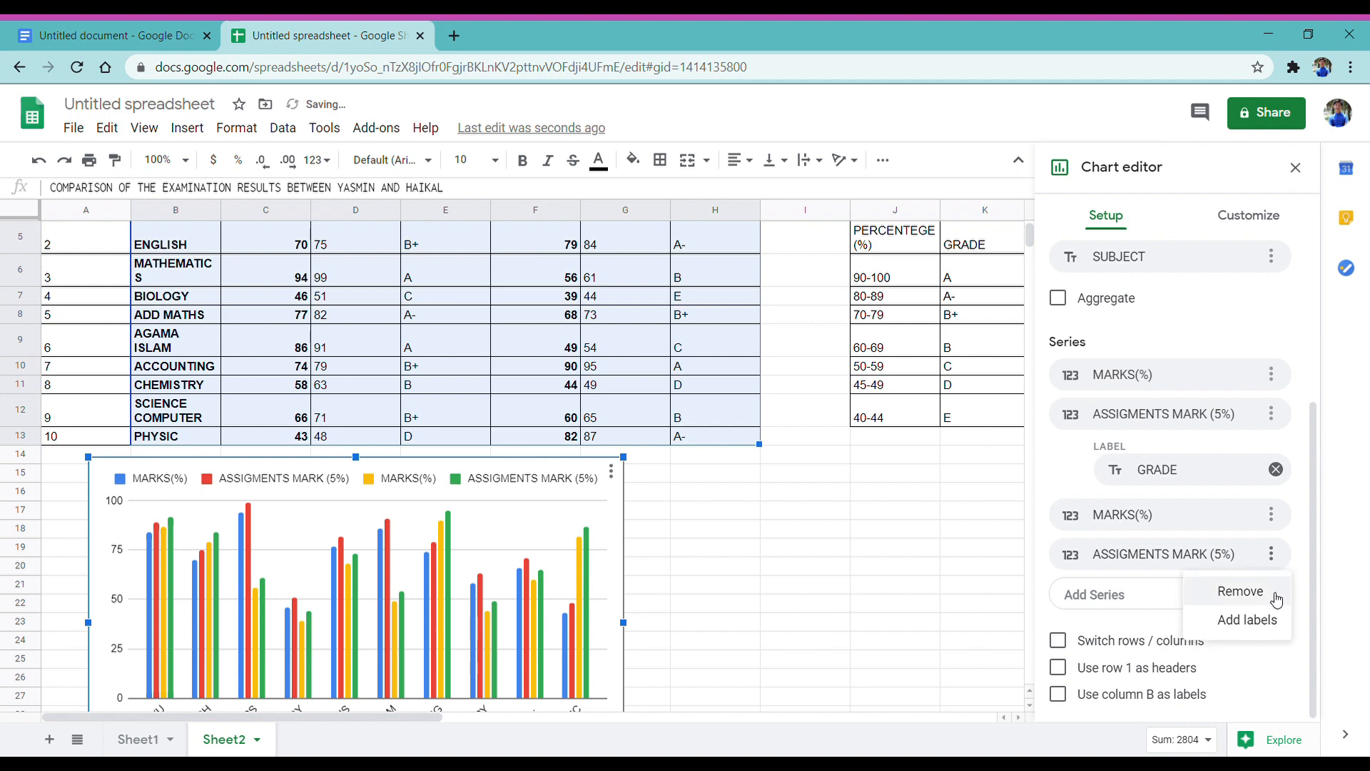
click(1273, 590)
click(1273, 555)
click(1277, 590)
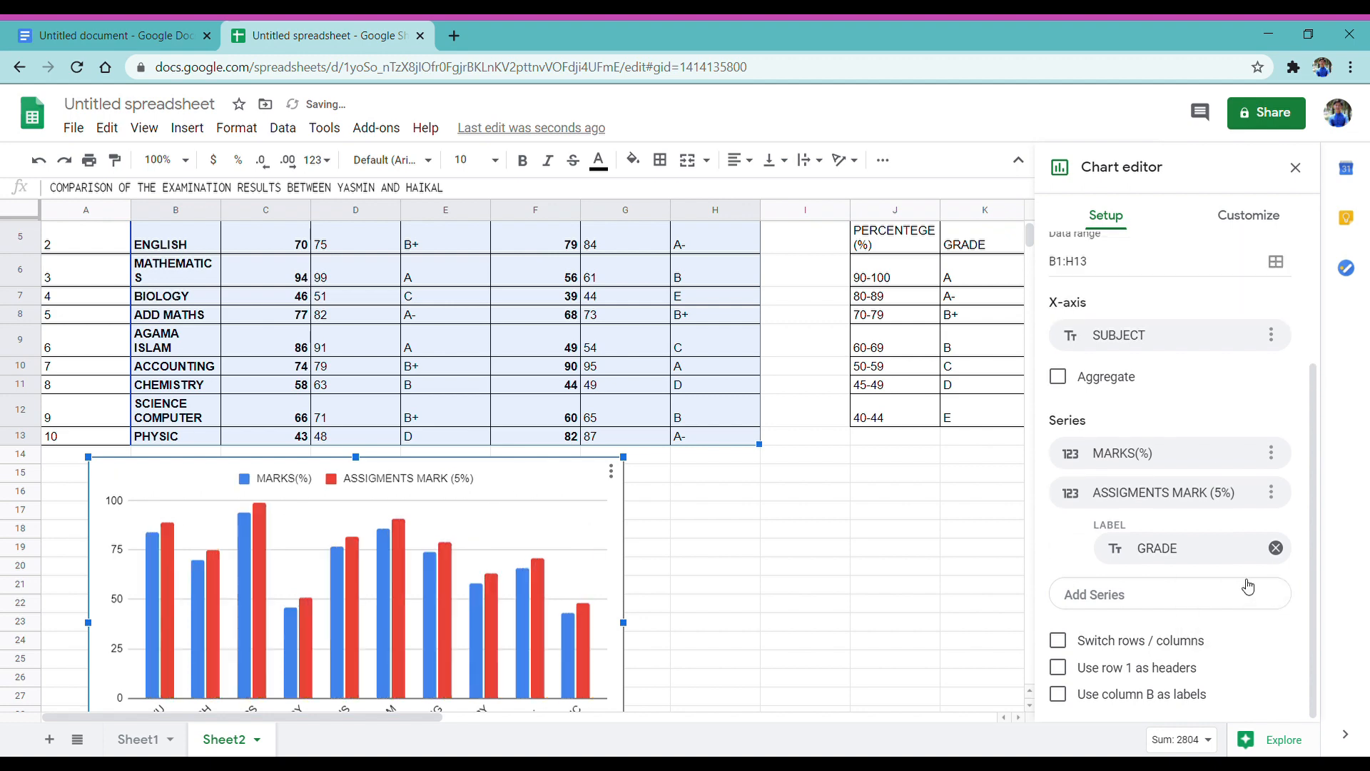
Change the chart to the suggested pie chart counting the second student's grades from H1:H13.
scroll(1180, 357, up, 5)
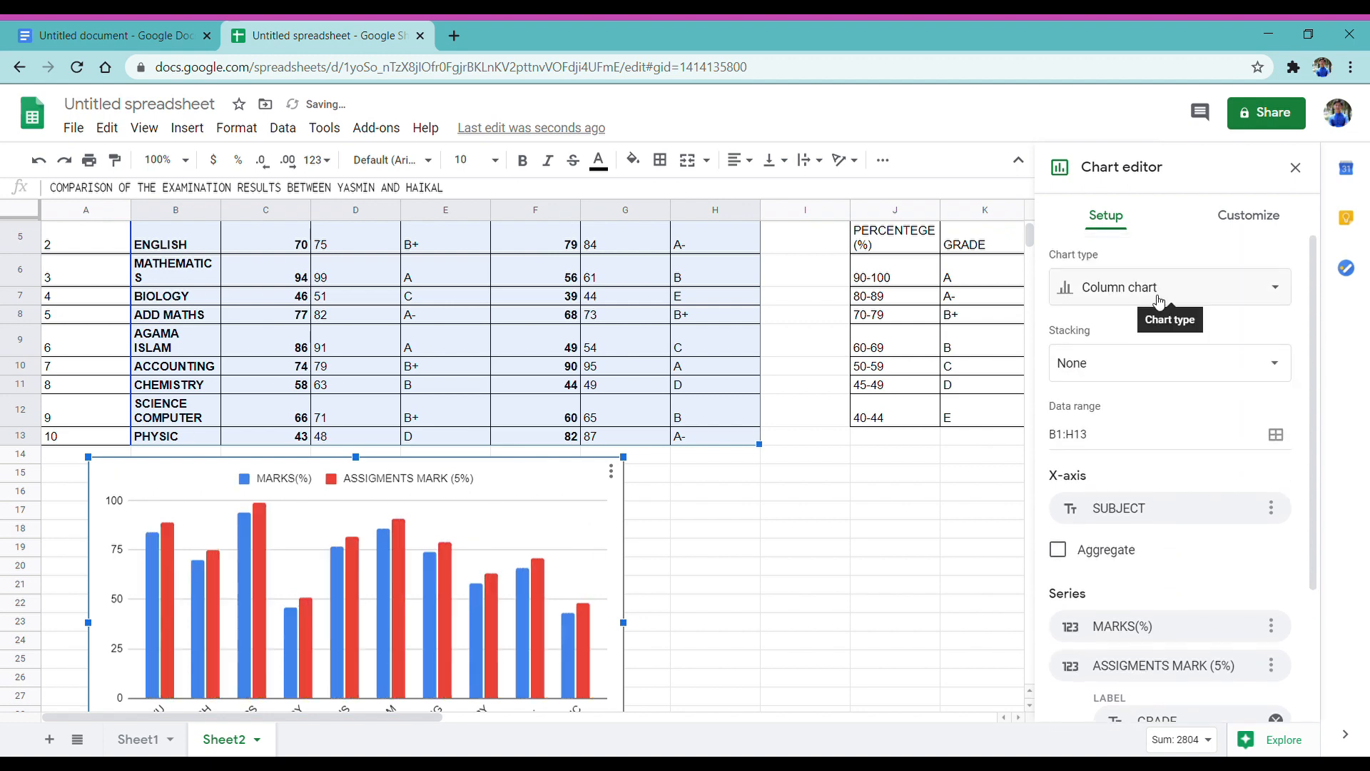
click(1156, 289)
click(1156, 289)
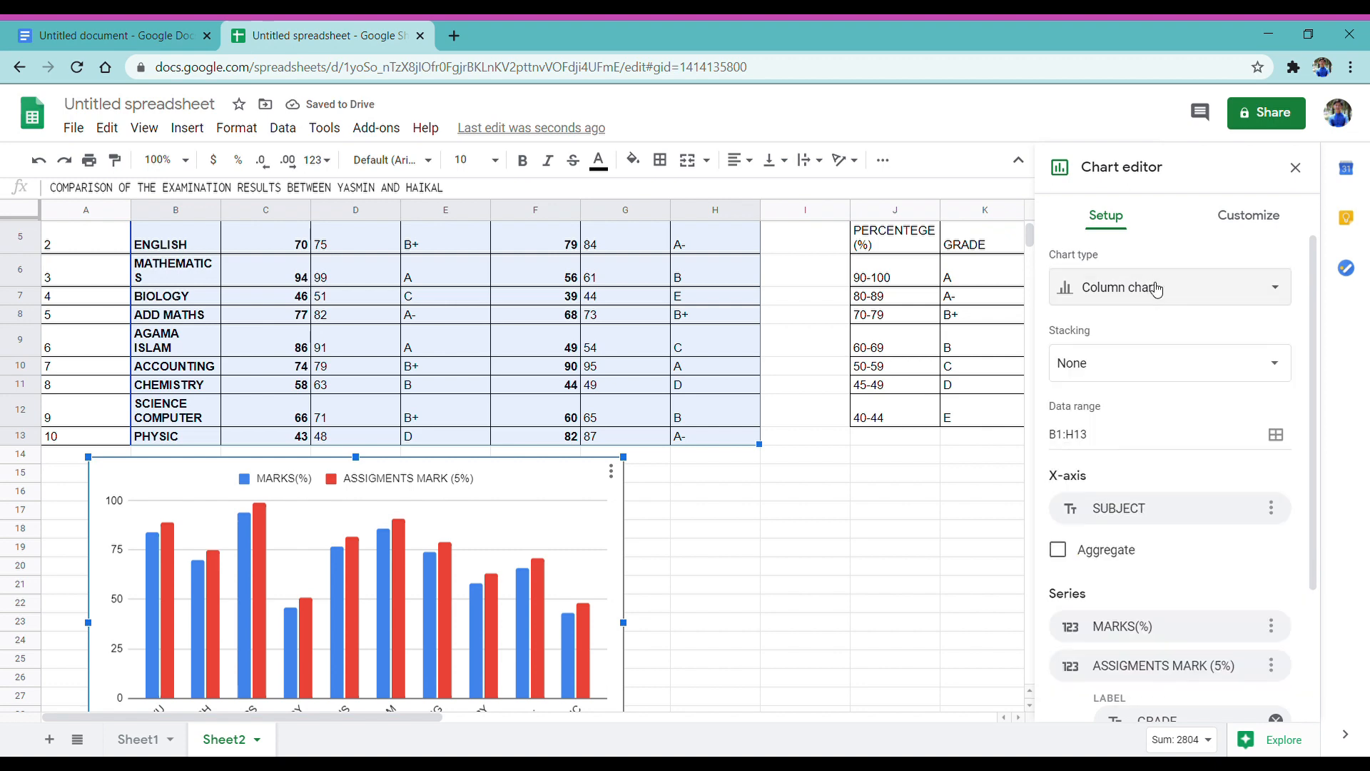
click(1156, 289)
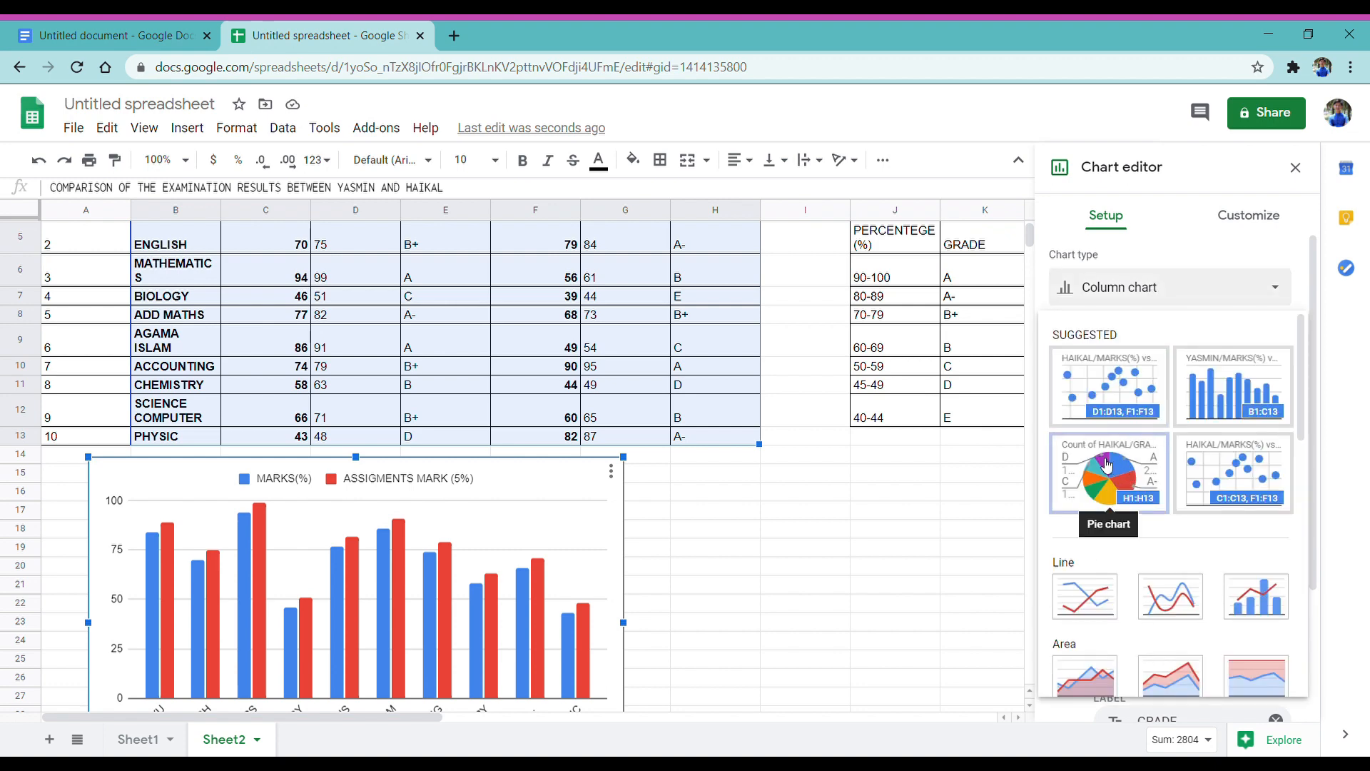
click(1107, 457)
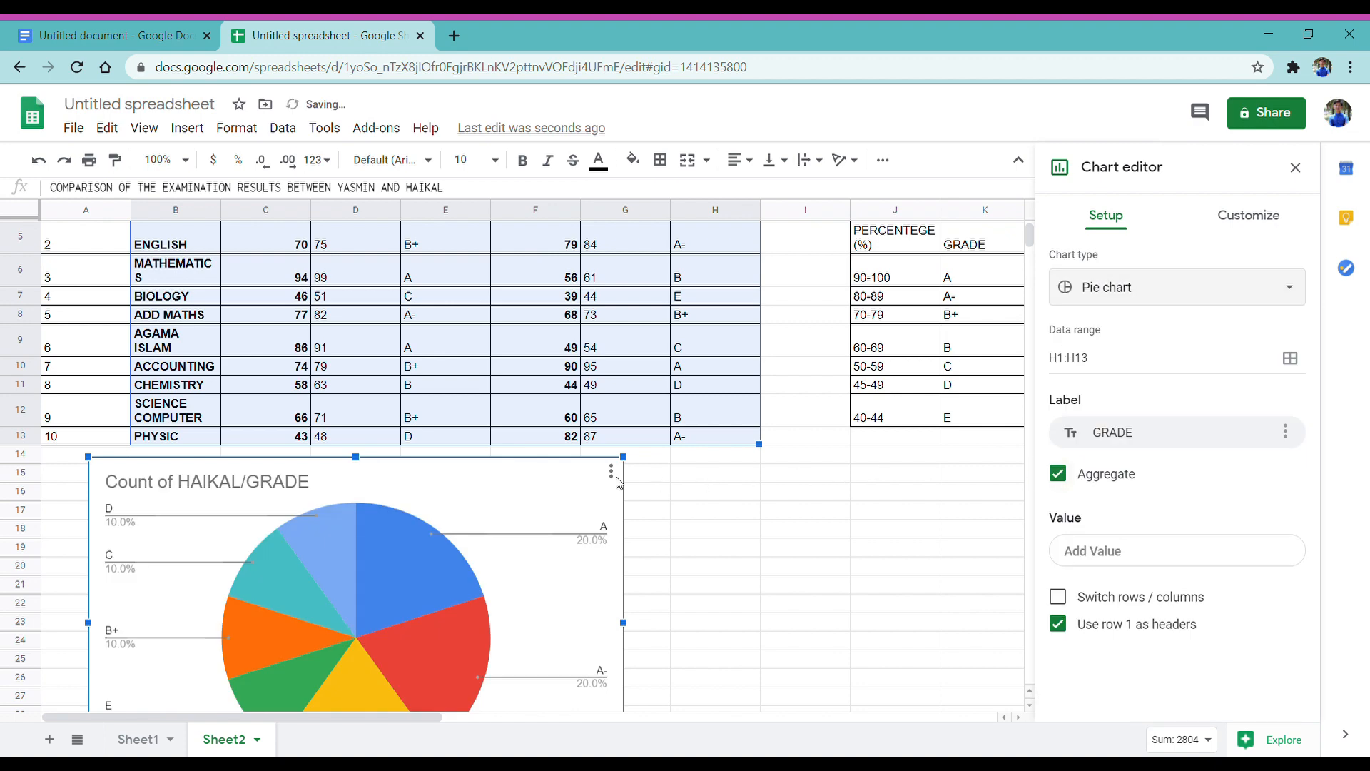
Make the grade pie chart slightly smaller in both width and height.
scroll(307, 501, down, 1)
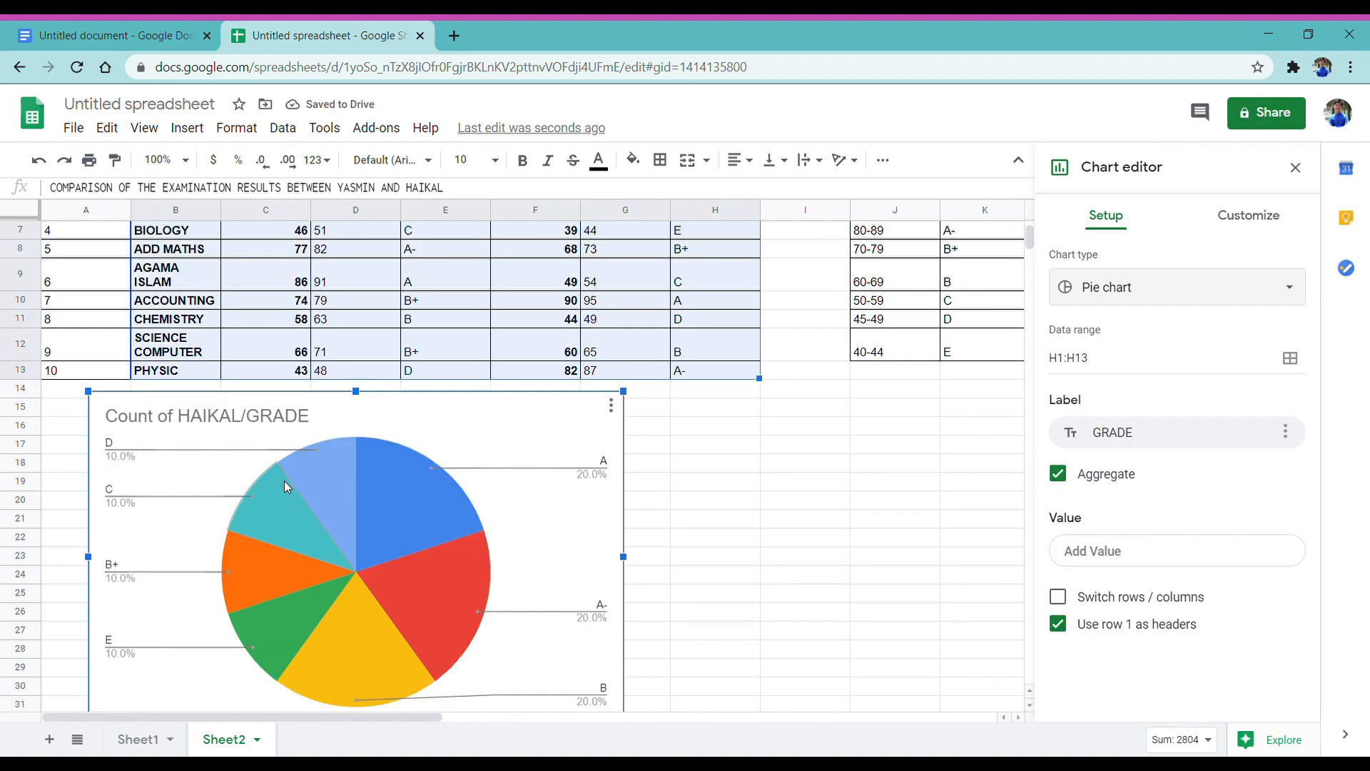
scroll(284, 481, down, 1)
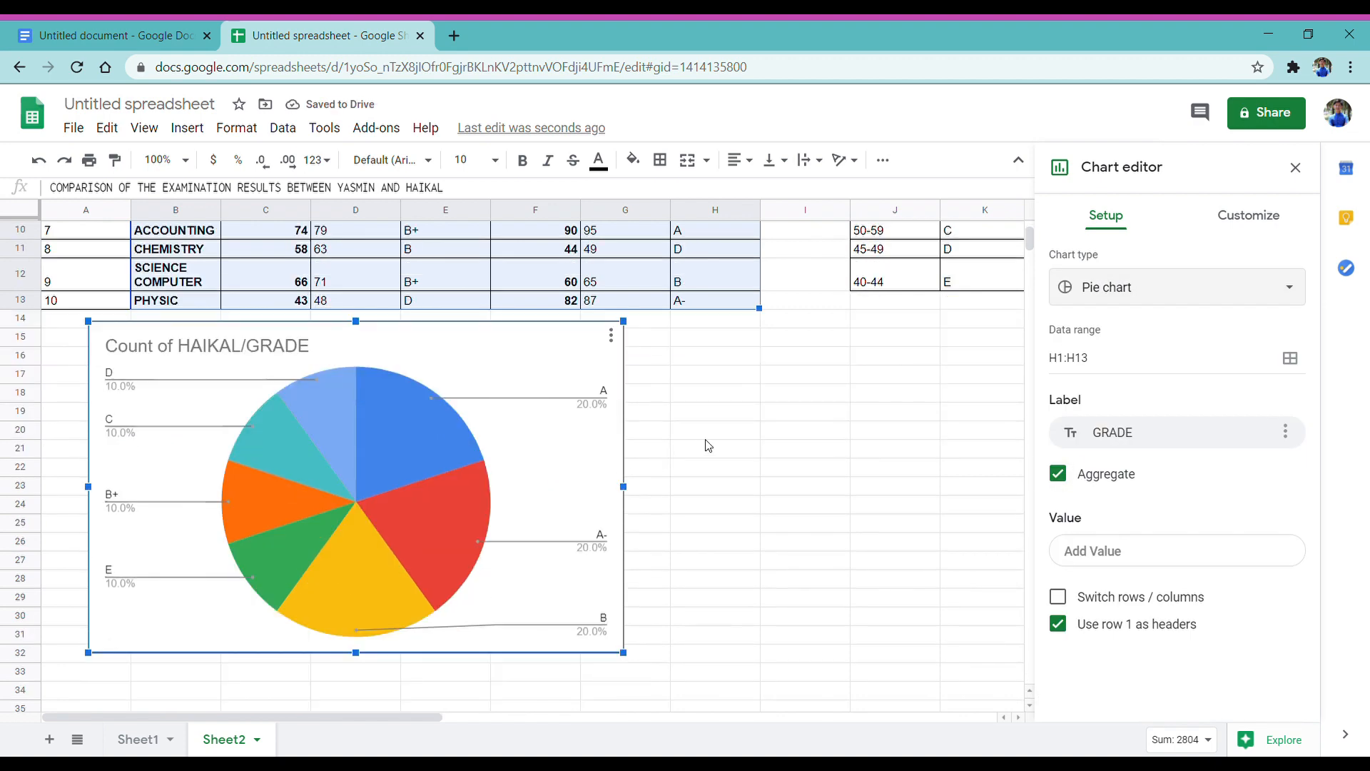
scroll(707, 444, up, 1)
scroll(597, 599, down, 2)
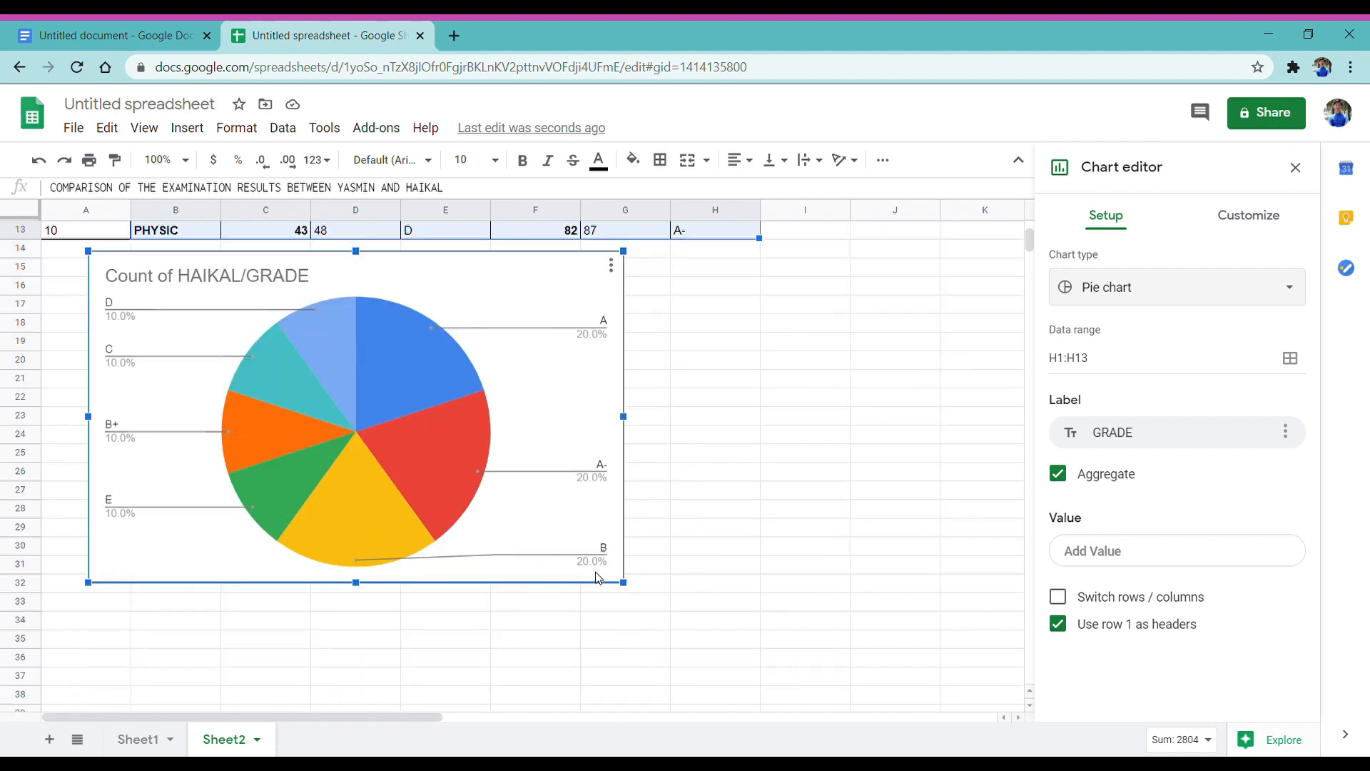
drag(623, 584, 577, 553)
Insert a second chart from the results table B1:H13.
scroll(500, 500, up, 3)
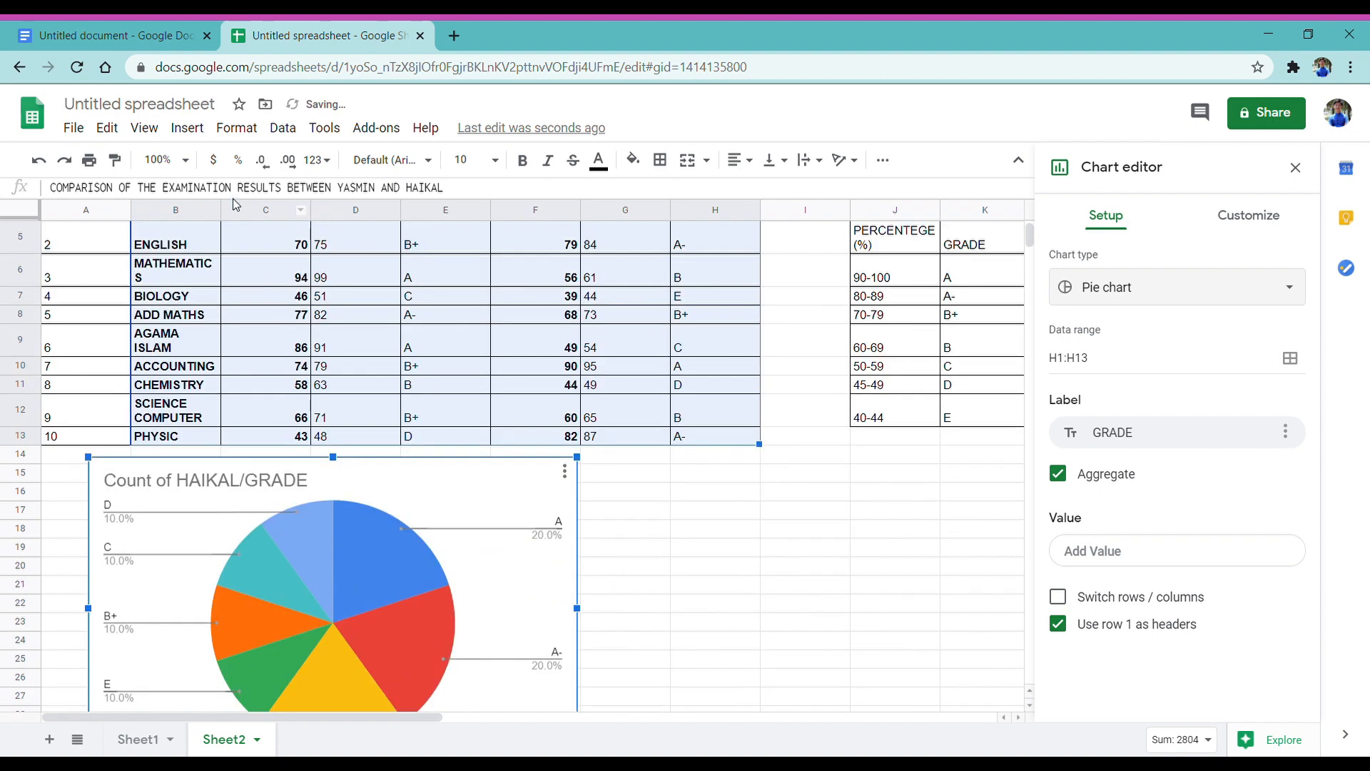
click(182, 132)
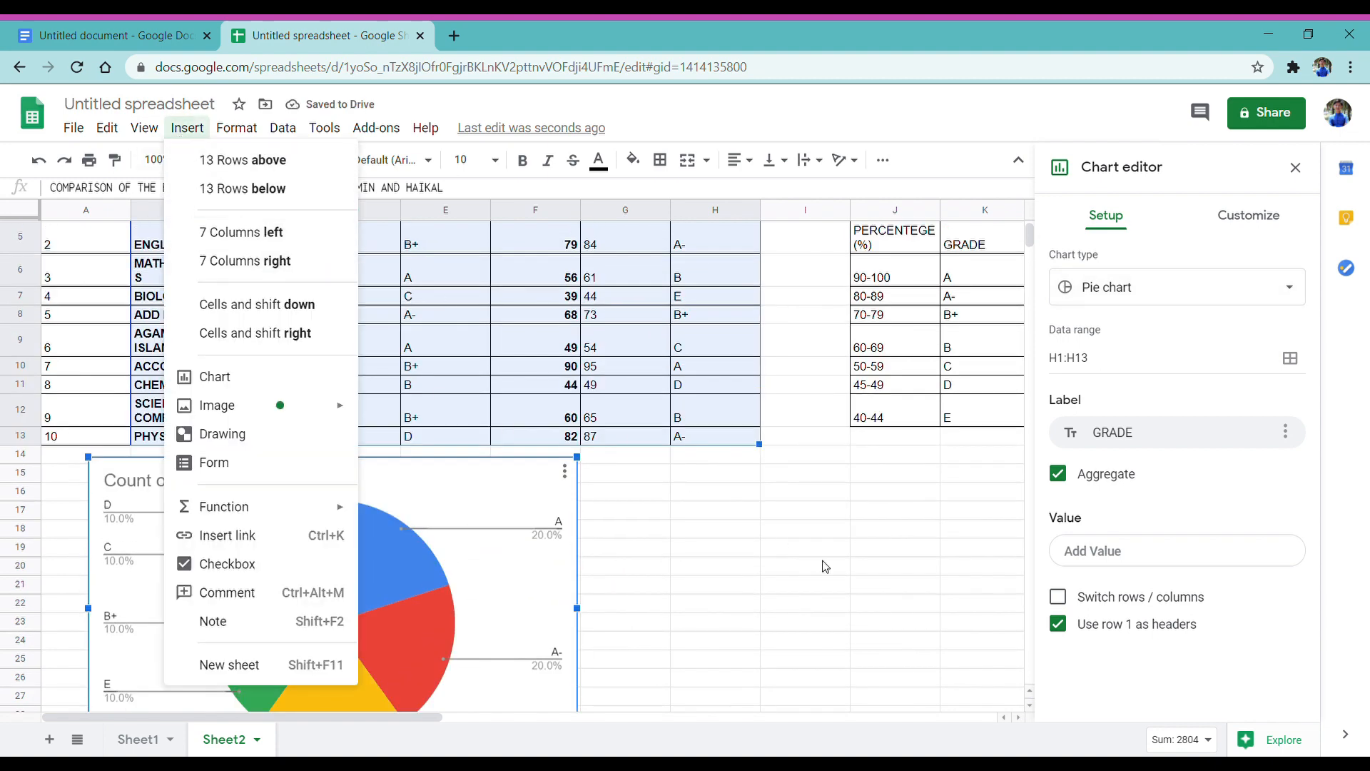
click(785, 565)
scroll(500, 464, up, 2)
drag(171, 229, 332, 525)
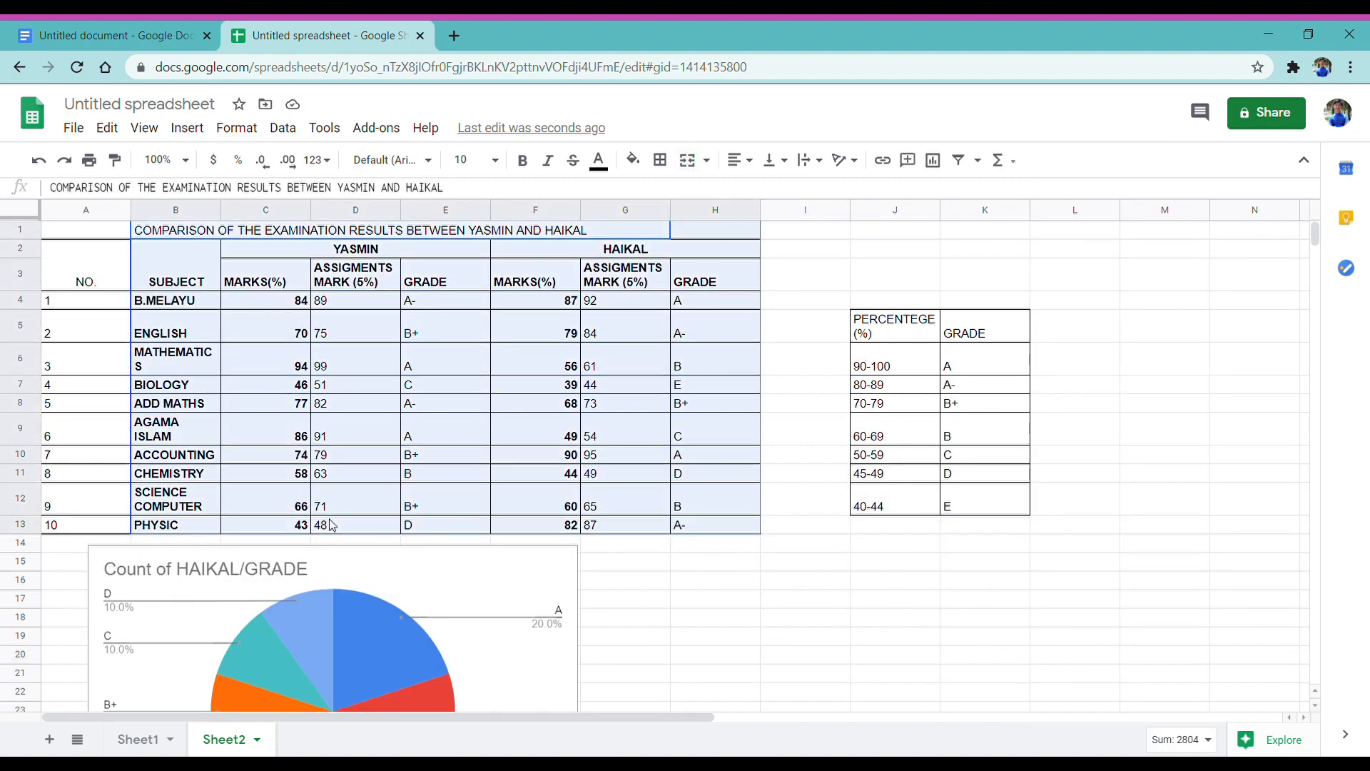
click(187, 128)
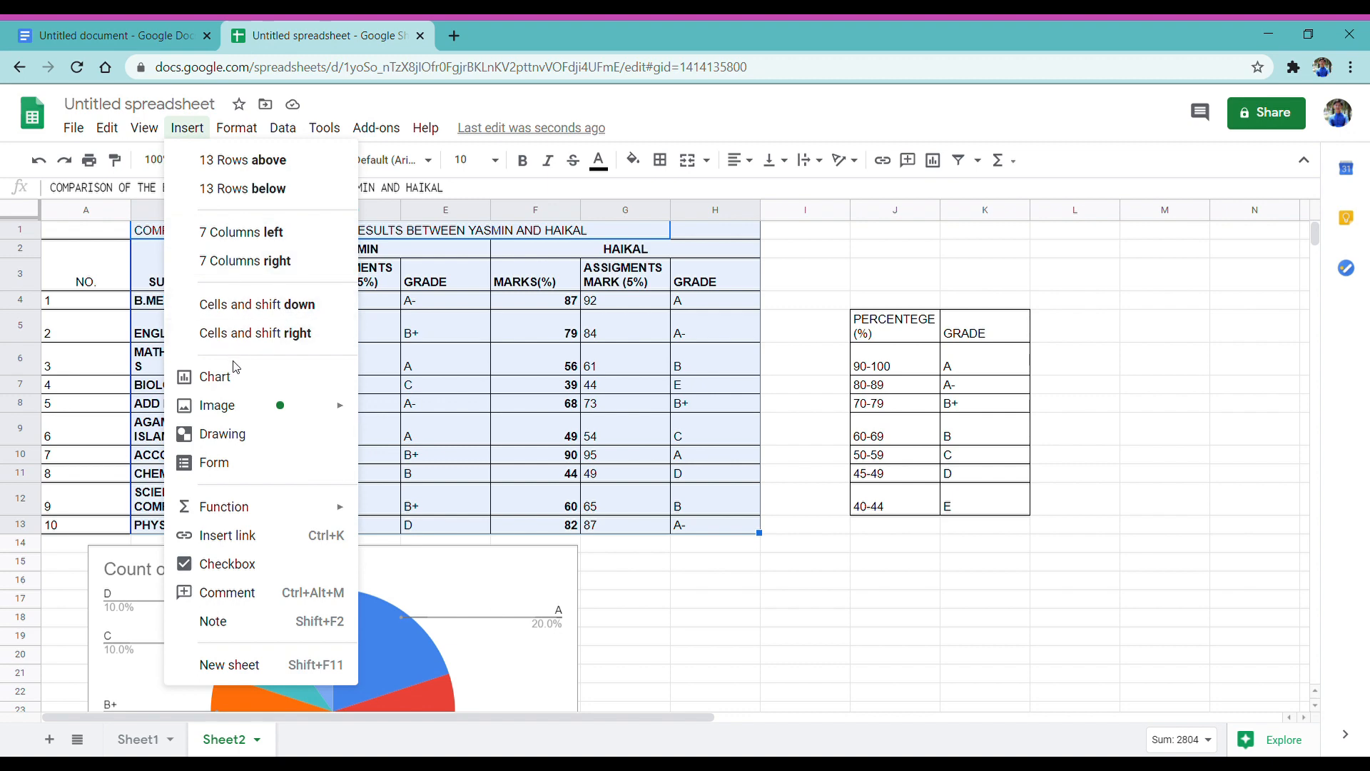
click(252, 384)
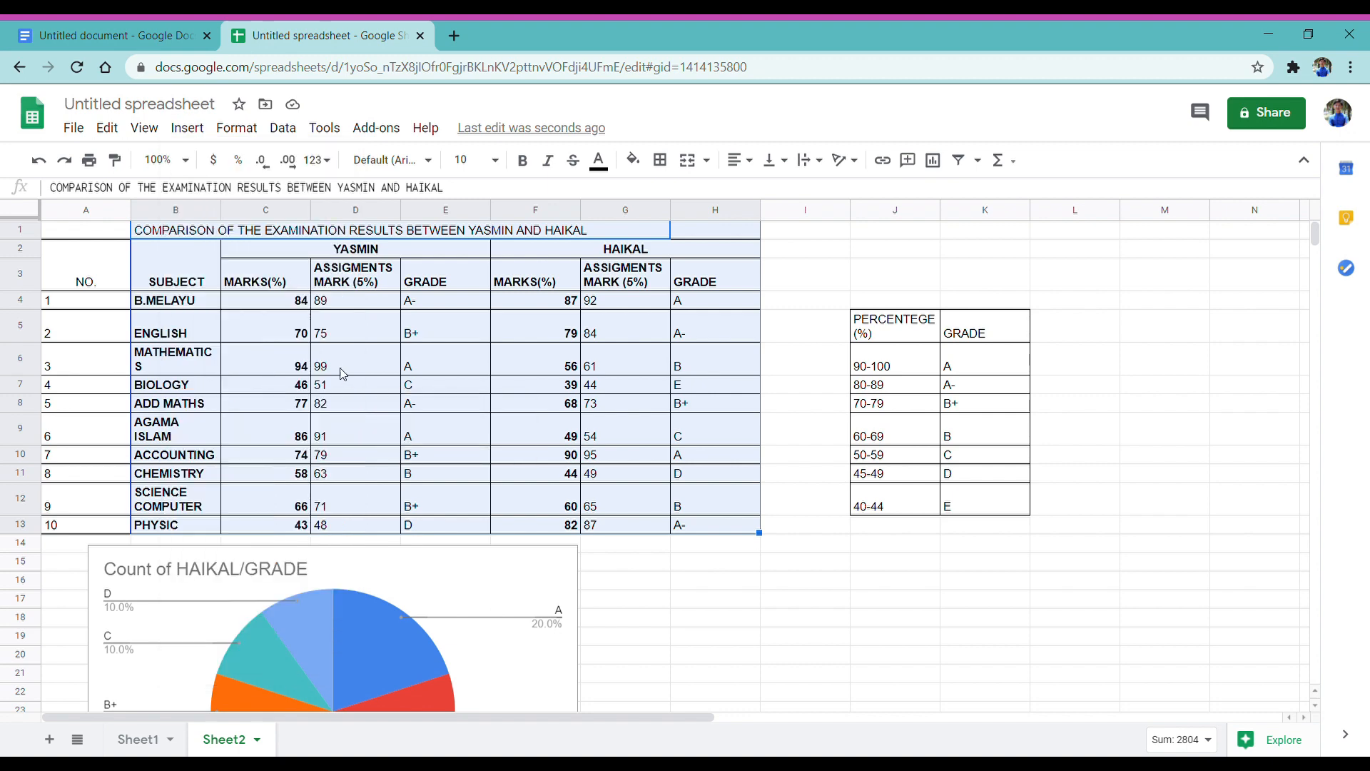
Remove the first student's MARKS(%) and ASSIGMENTS MARK (5%) series from the second chart.
scroll(1190, 449, down, 3)
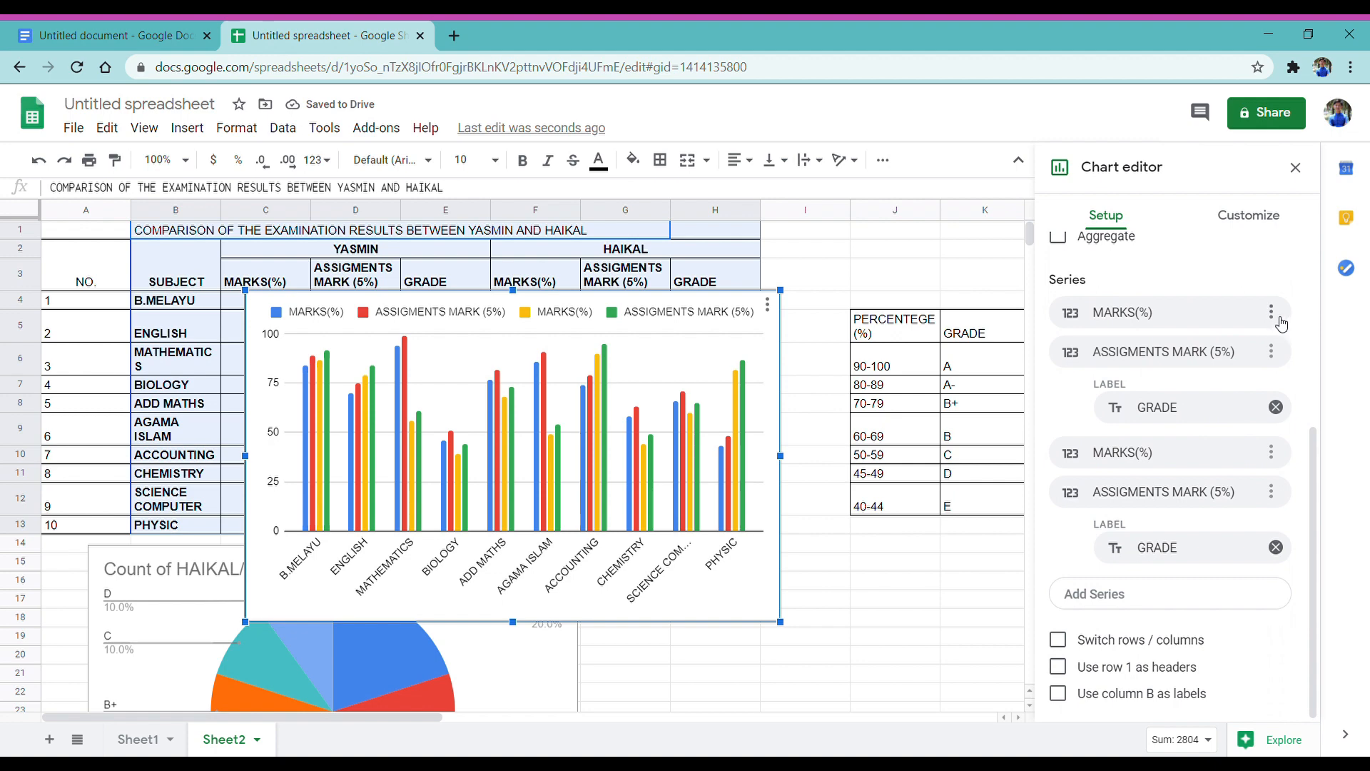
click(1278, 319)
click(1240, 349)
click(1271, 352)
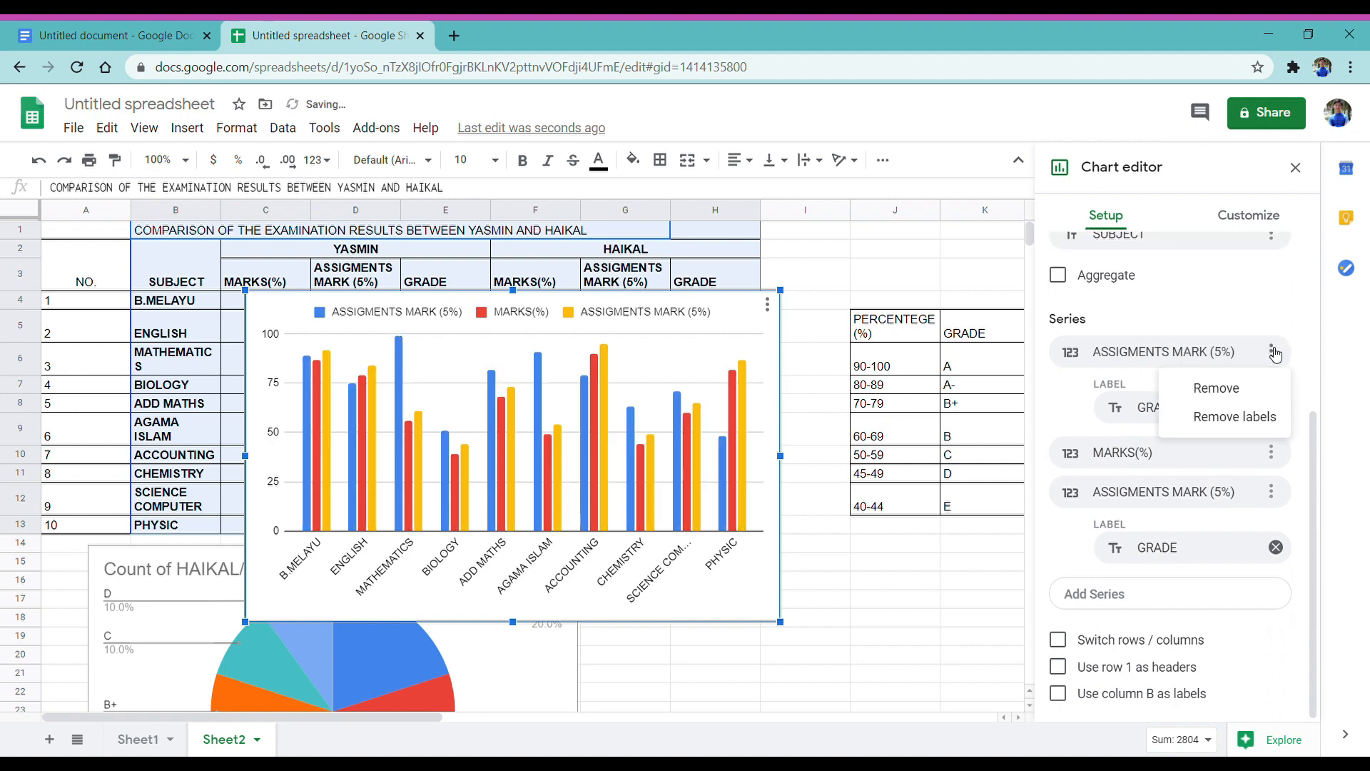
click(1262, 387)
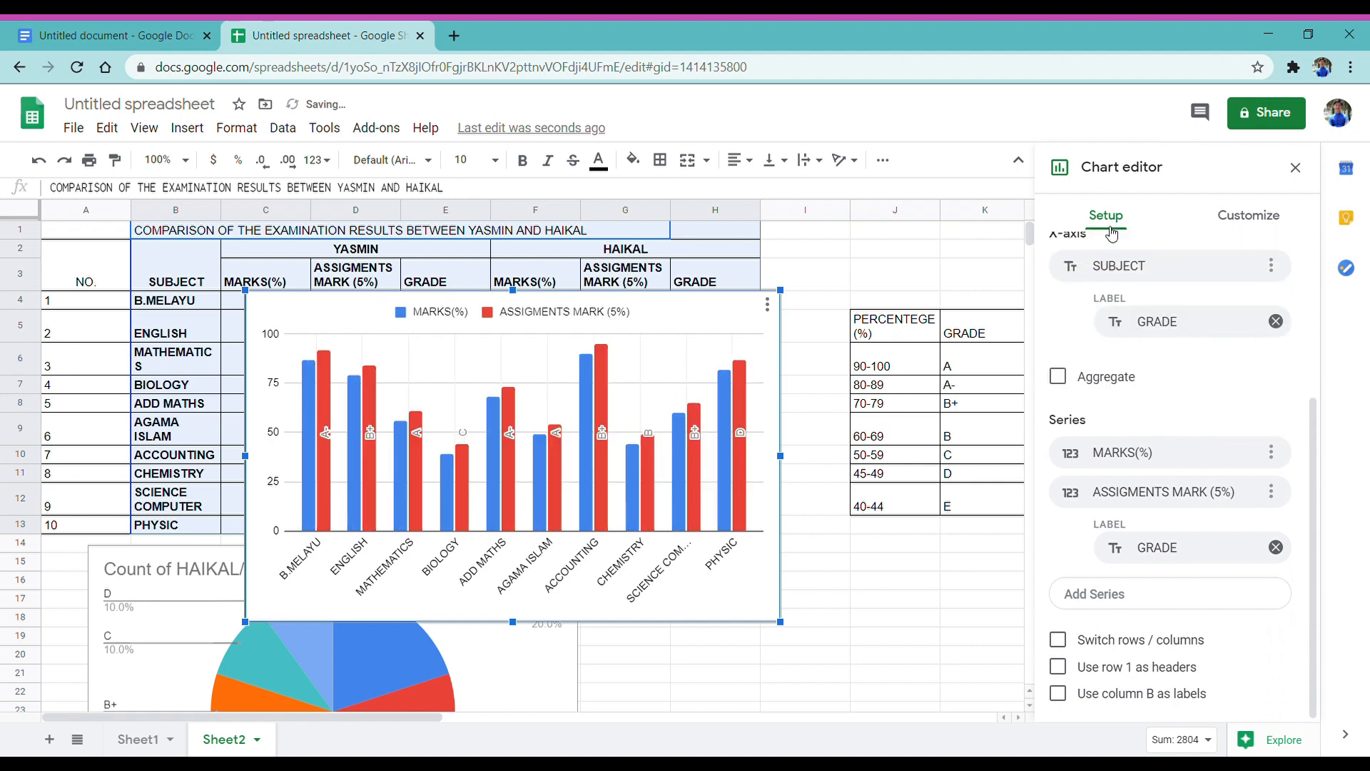
Change the second chart to the suggested column chart of the first student's marks by subject from B1:C13.
scroll(1138, 274, up, 5)
click(1139, 287)
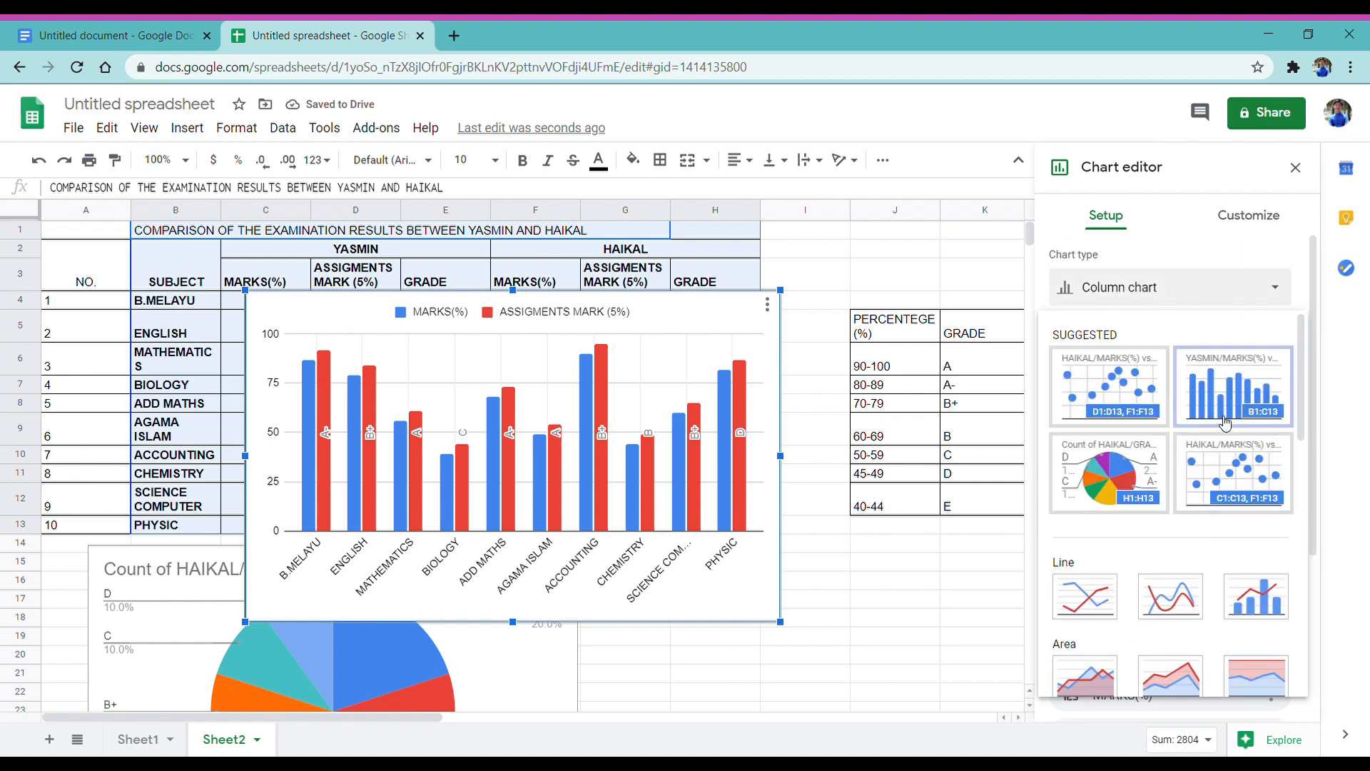
click(1227, 400)
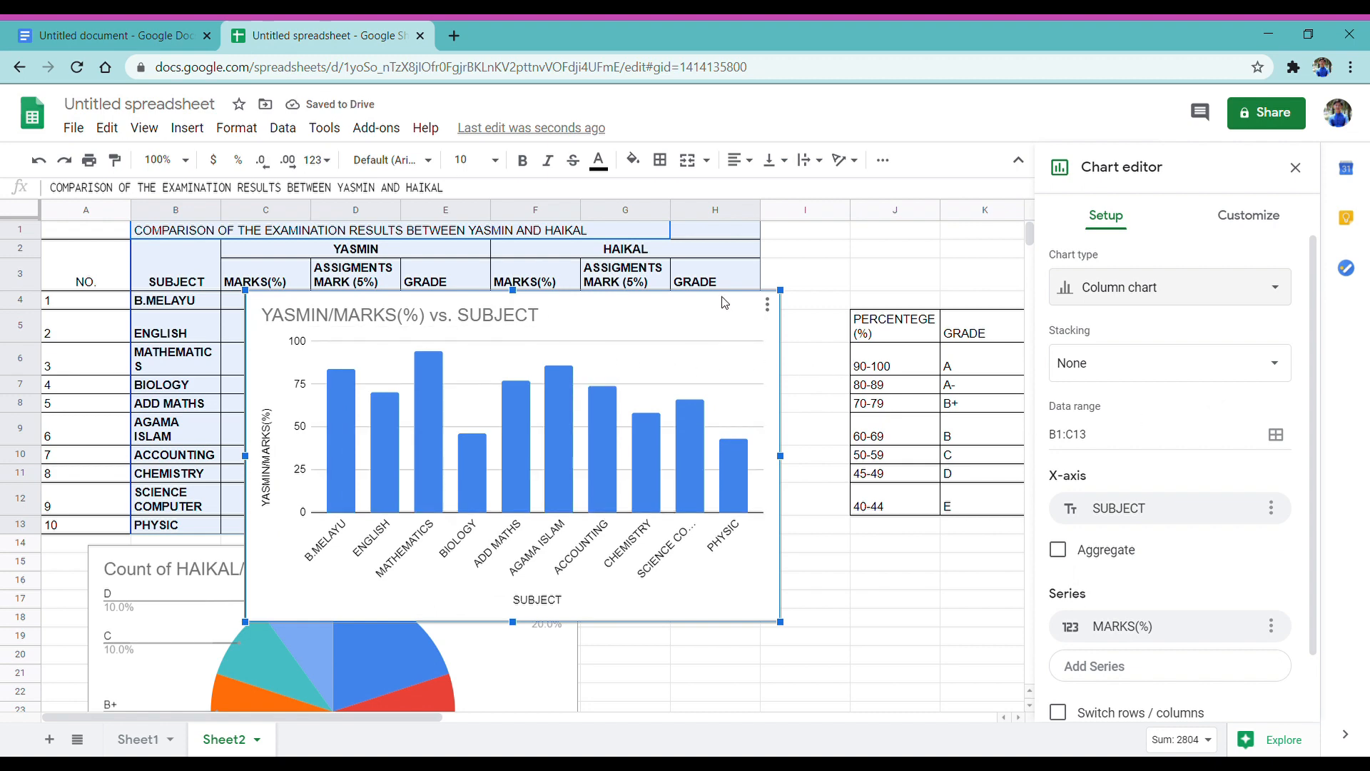
Move the marks-by-subject column chart beside the grade pie chart below the table and change it to a pie chart.
drag(724, 302, 1034, 517)
scroll(935, 494, down, 2)
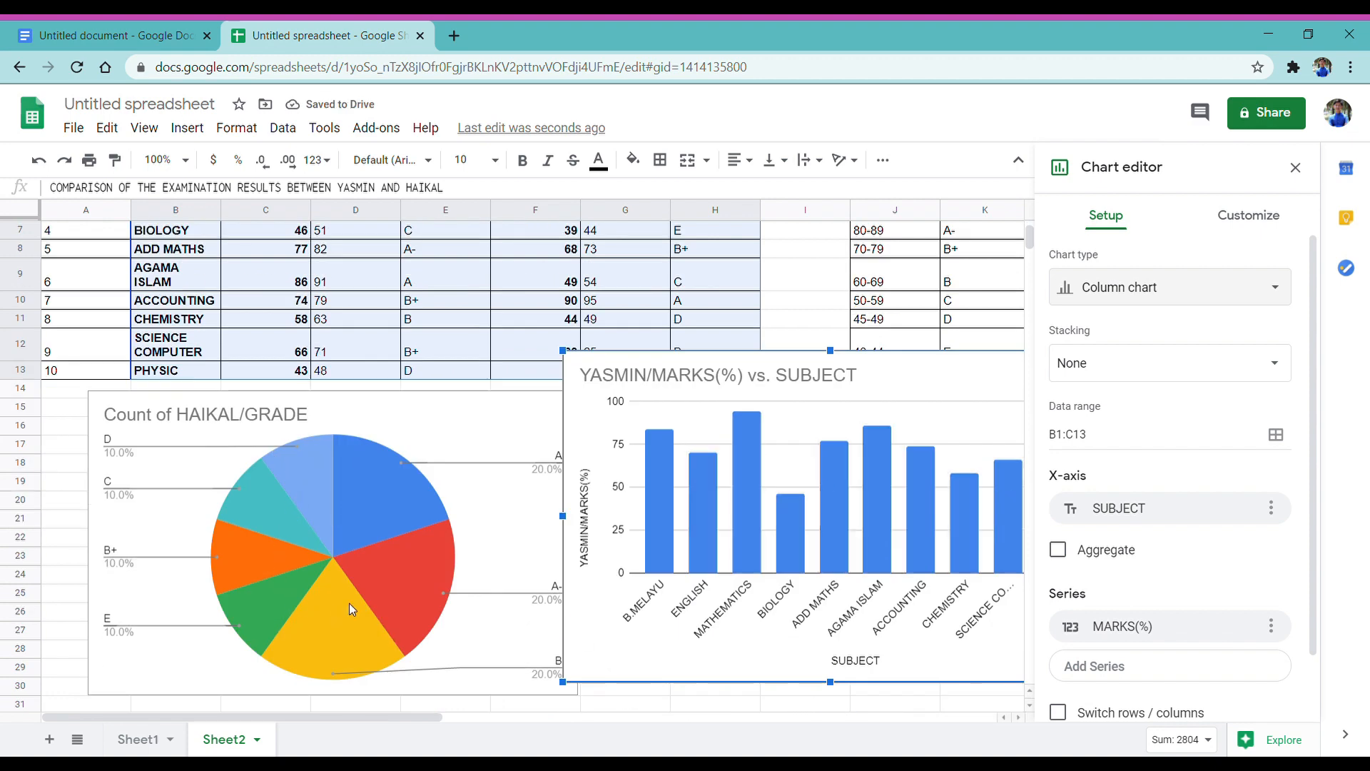
click(1154, 292)
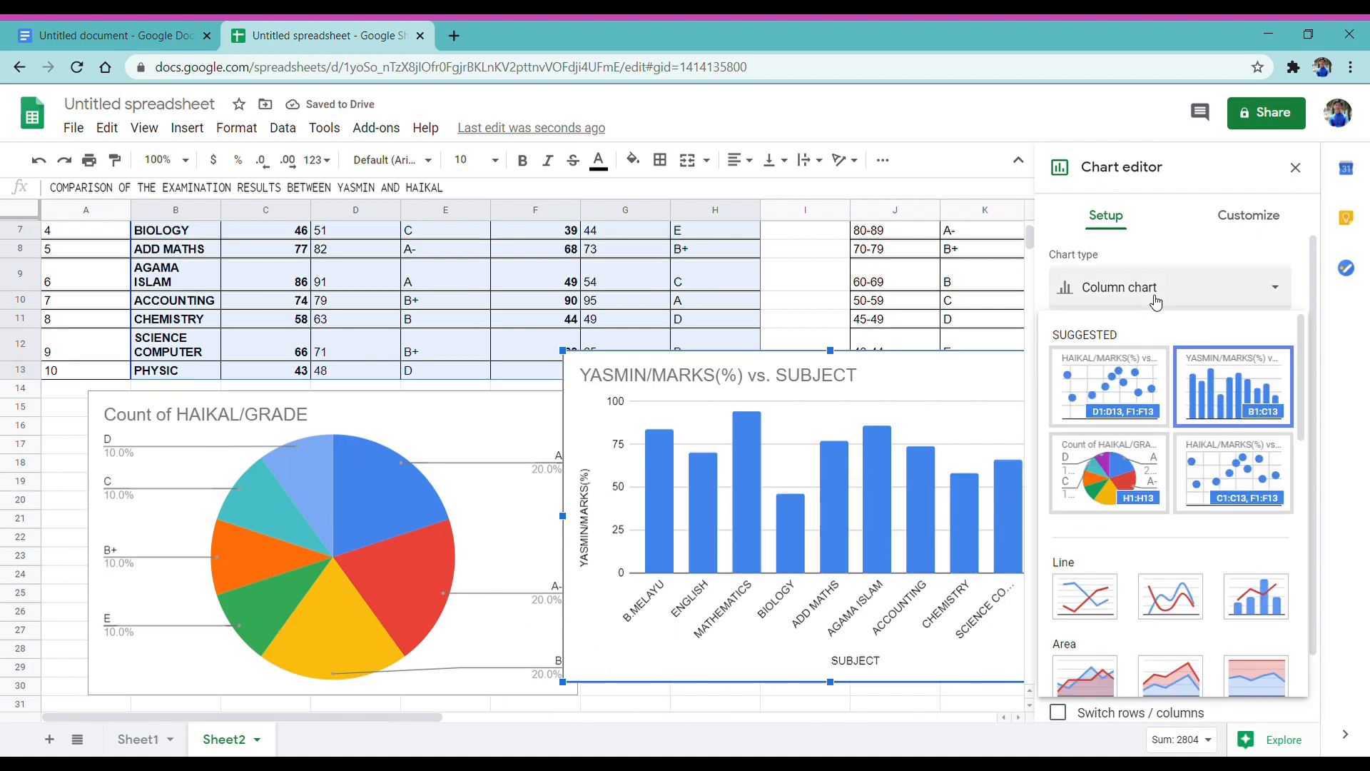
scroll(1168, 452, down, 5)
scroll(1167, 452, down, 4)
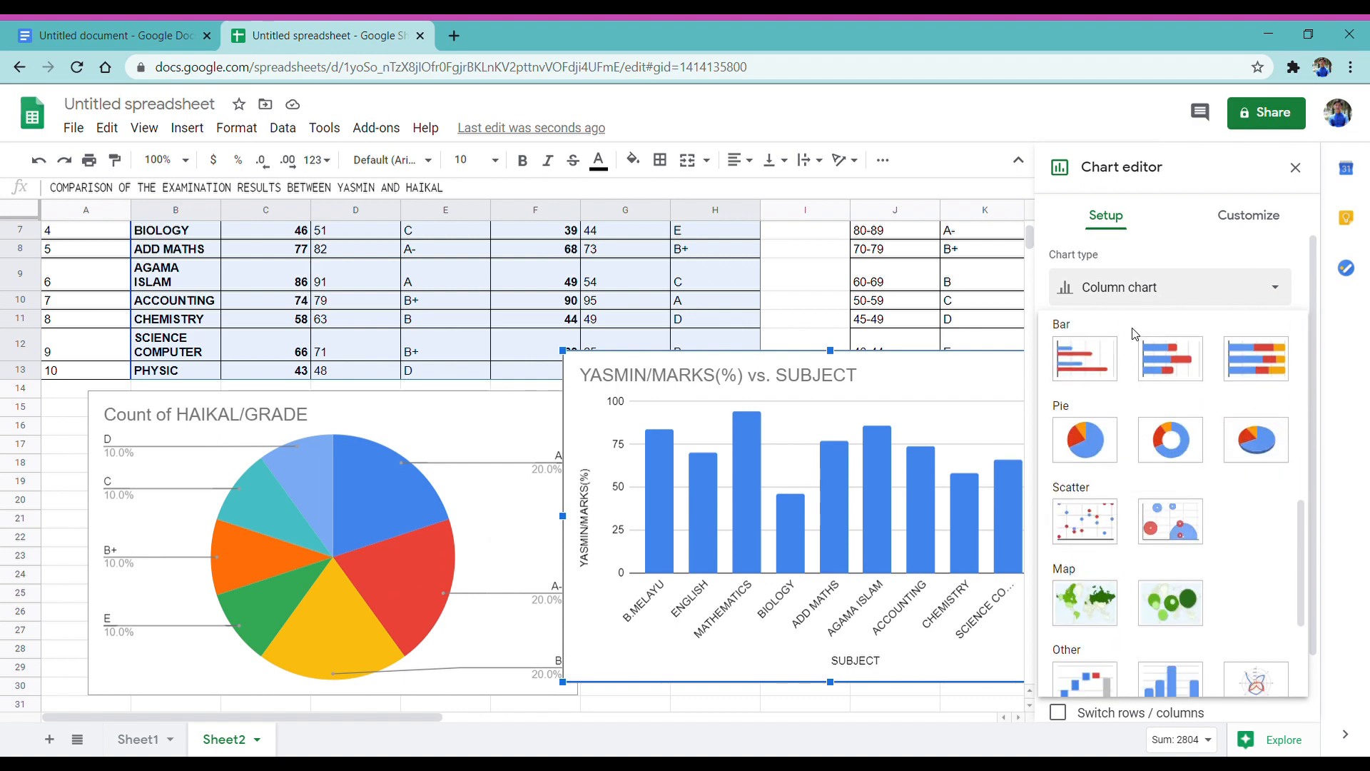
scroll(1125, 385, down, 1)
scroll(1097, 378, up, 1)
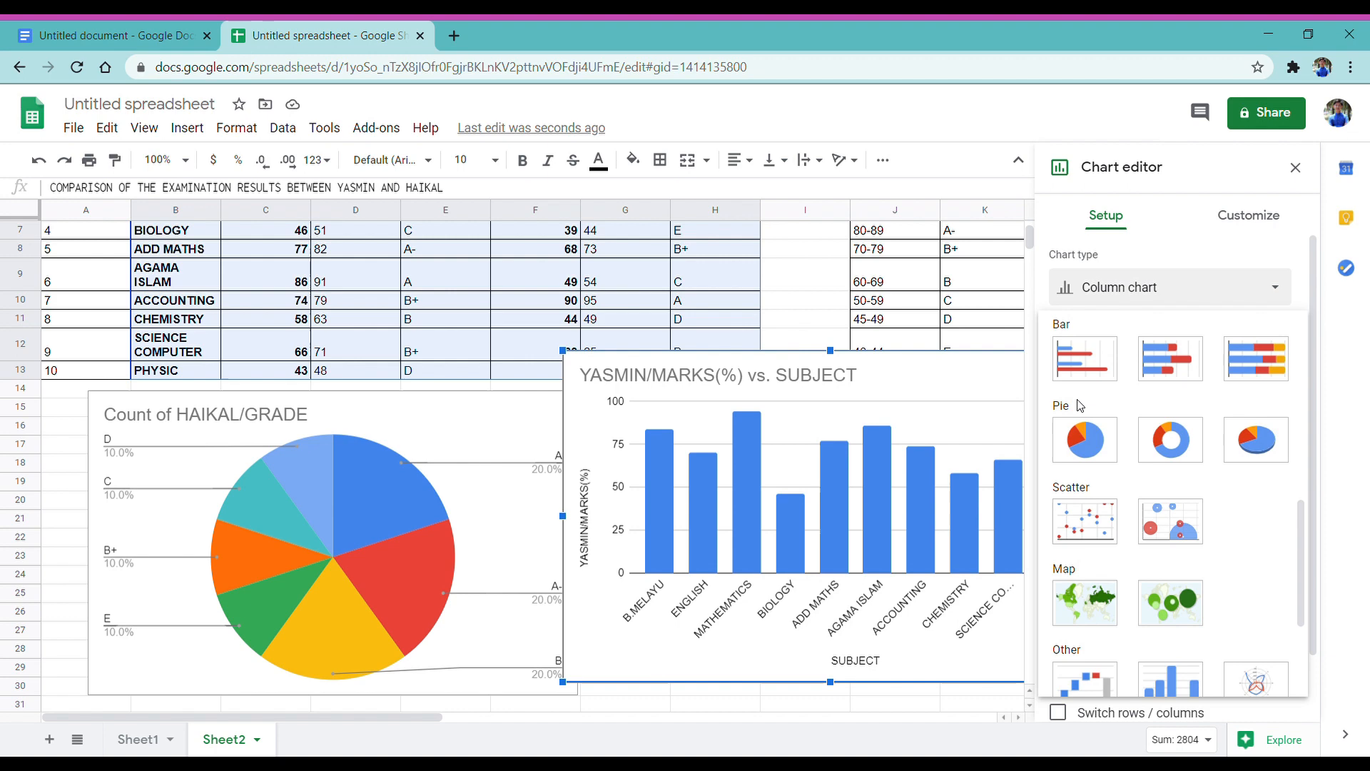
click(1105, 442)
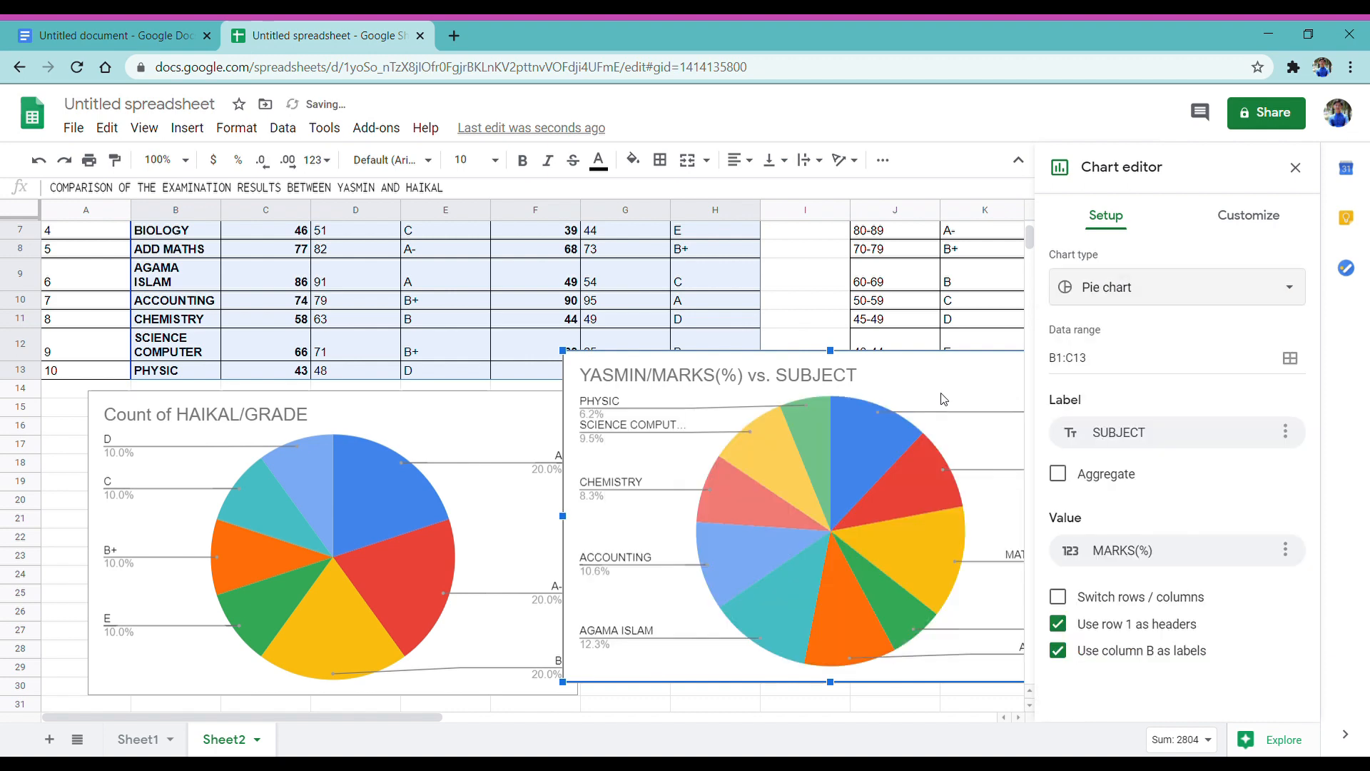
click(885, 646)
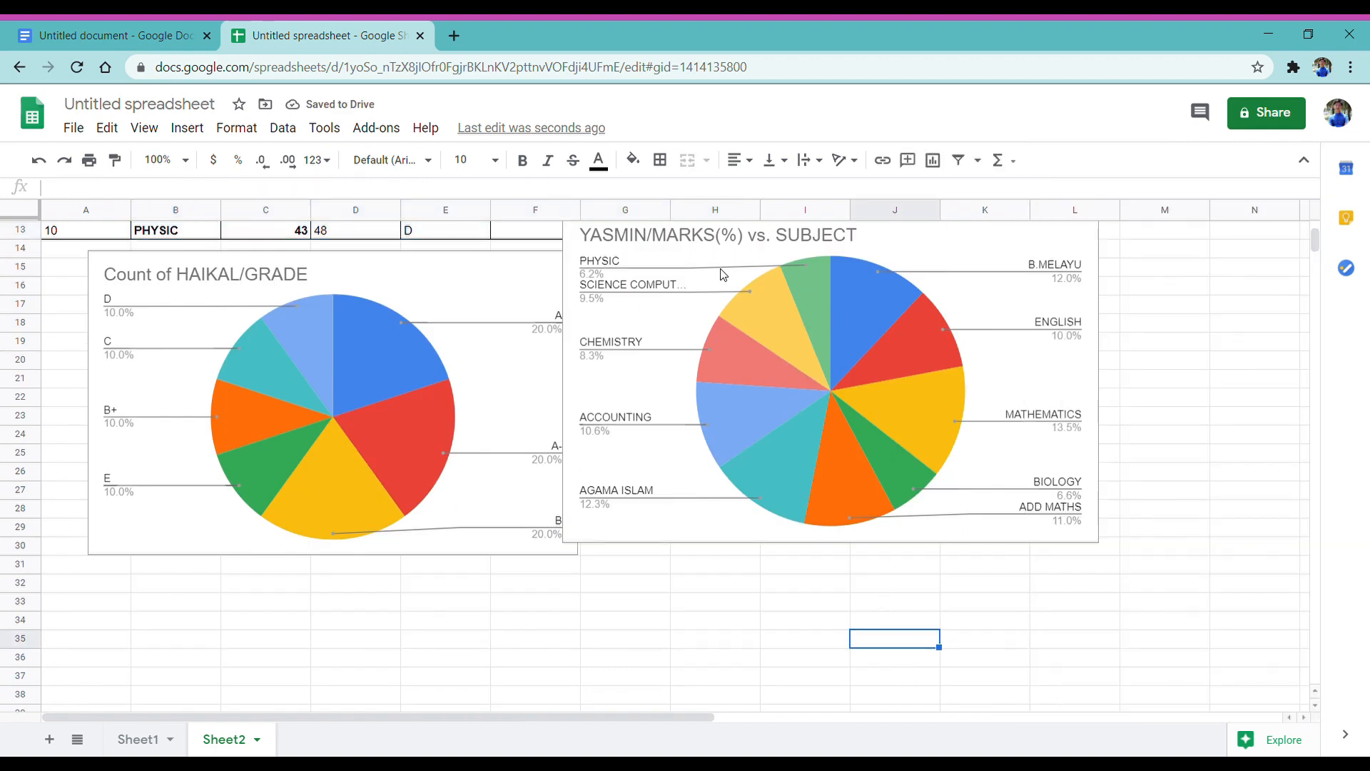
Shrink the marks-by-subject pie chart from its upper-left corner so it sits clear of the table and the grade pie chart.
click(598, 372)
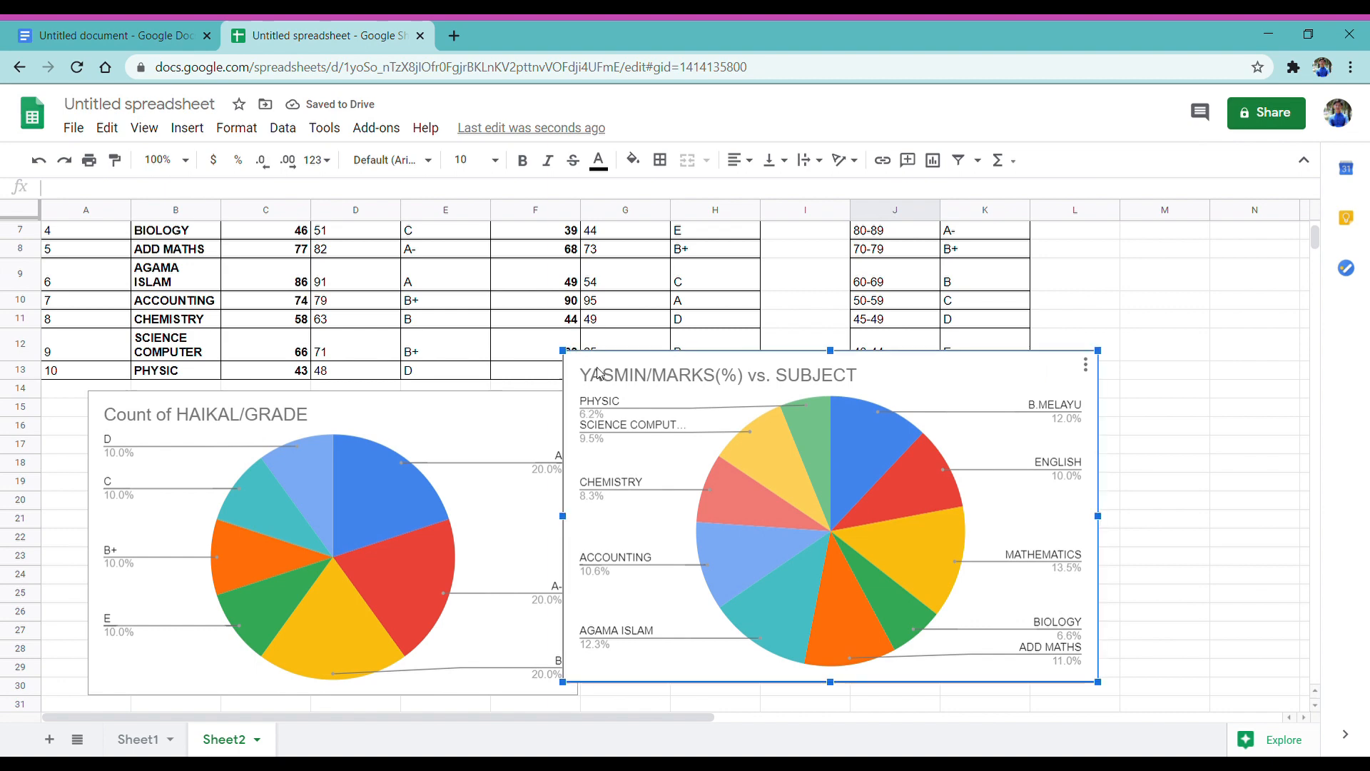
drag(580, 357, 647, 414)
click(1262, 519)
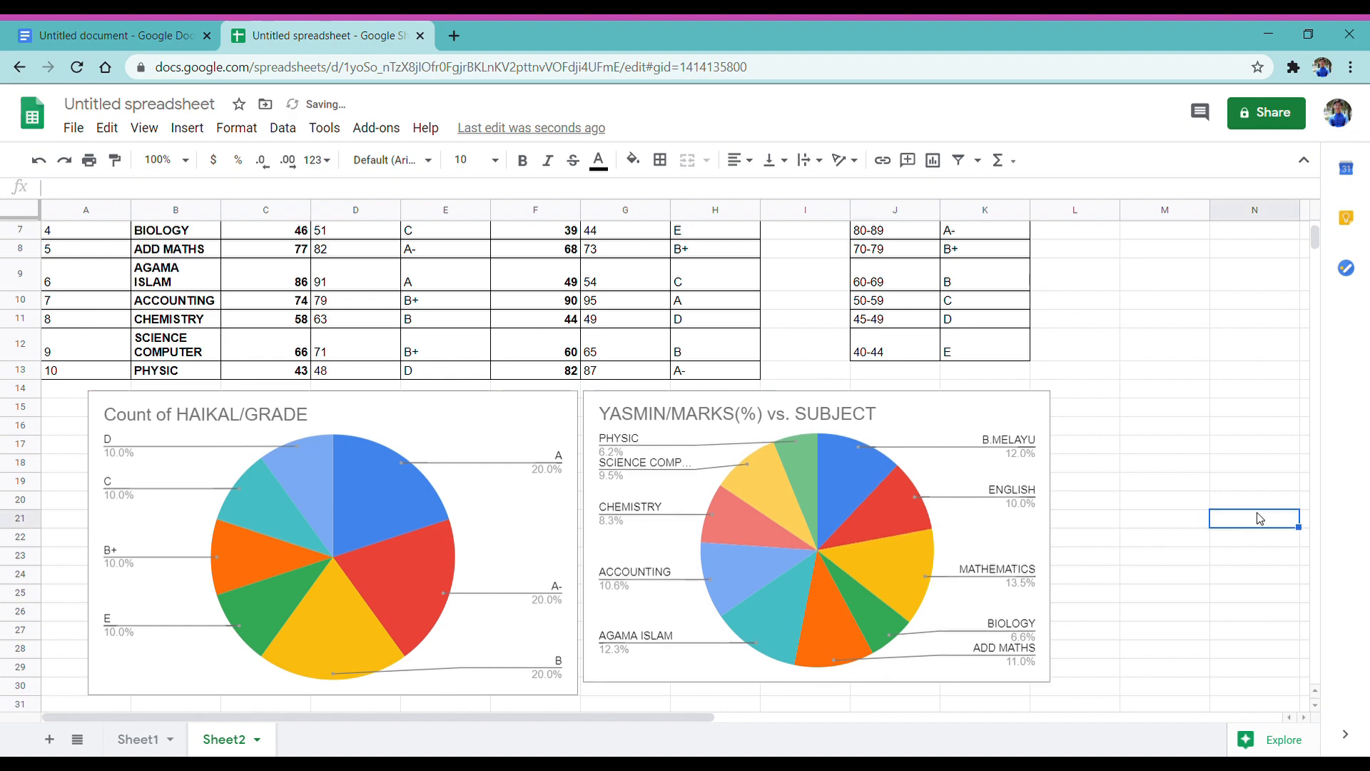
Center the contents of the results table horizontally in A2:H13, from the NO. header to the PHYSIC row.
scroll(1208, 475, up, 2)
scroll(1208, 475, up, 1)
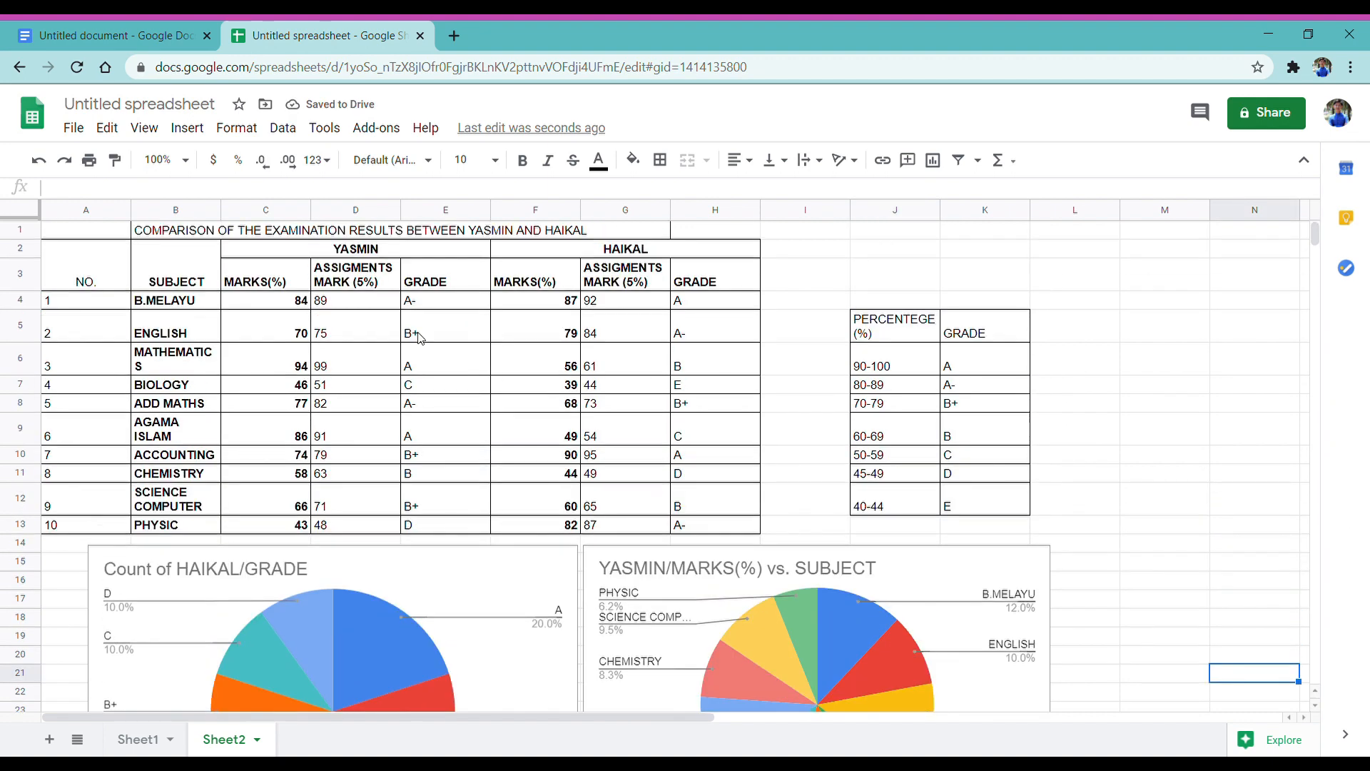
scroll(419, 338, down, 3)
scroll(380, 283, up, 3)
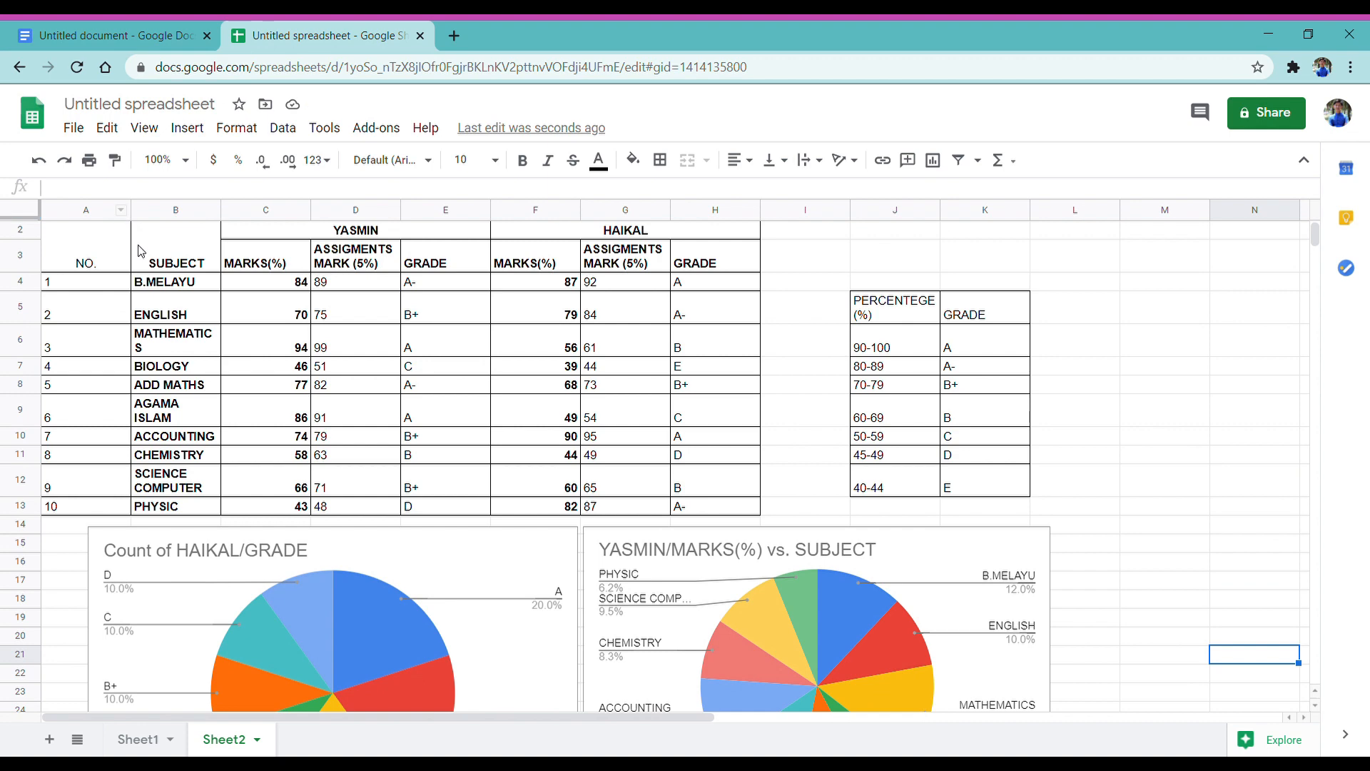
scroll(242, 250, up, 1)
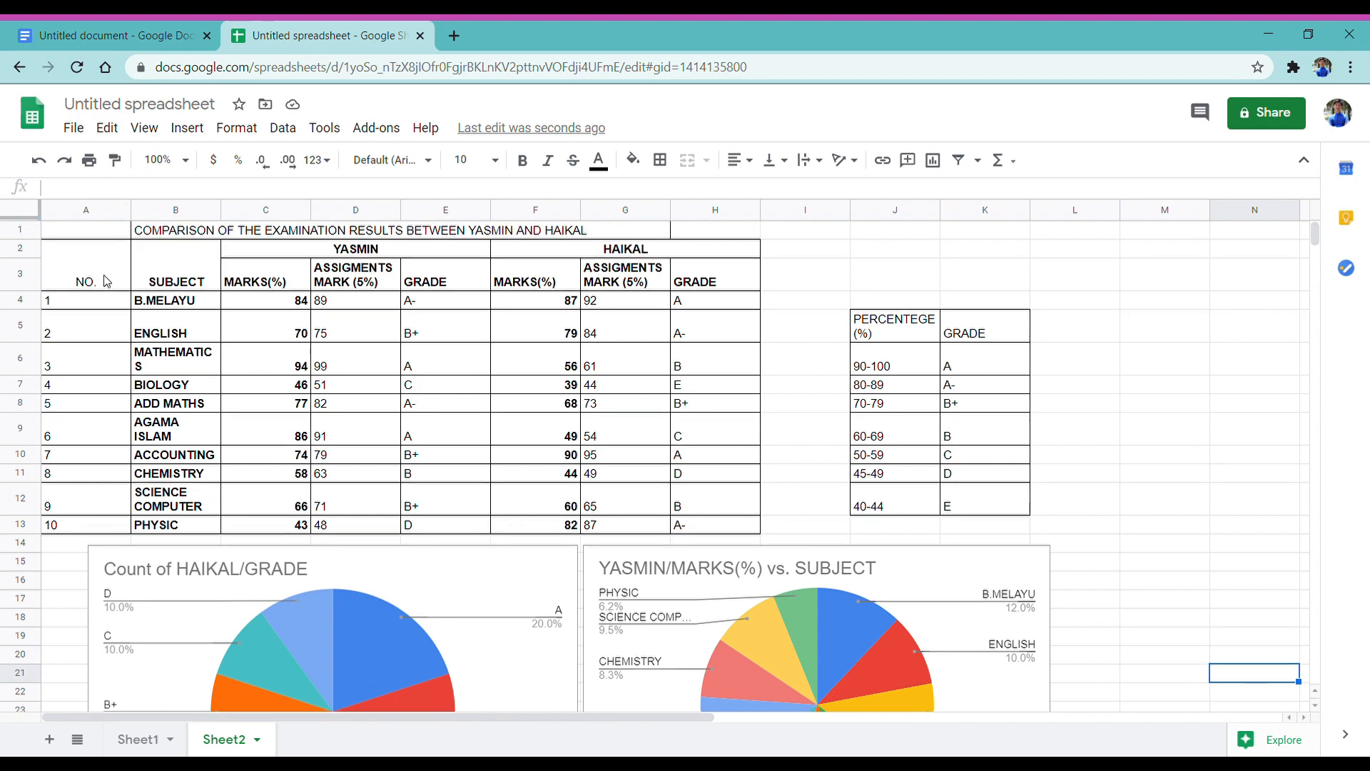
drag(106, 280, 663, 525)
click(633, 158)
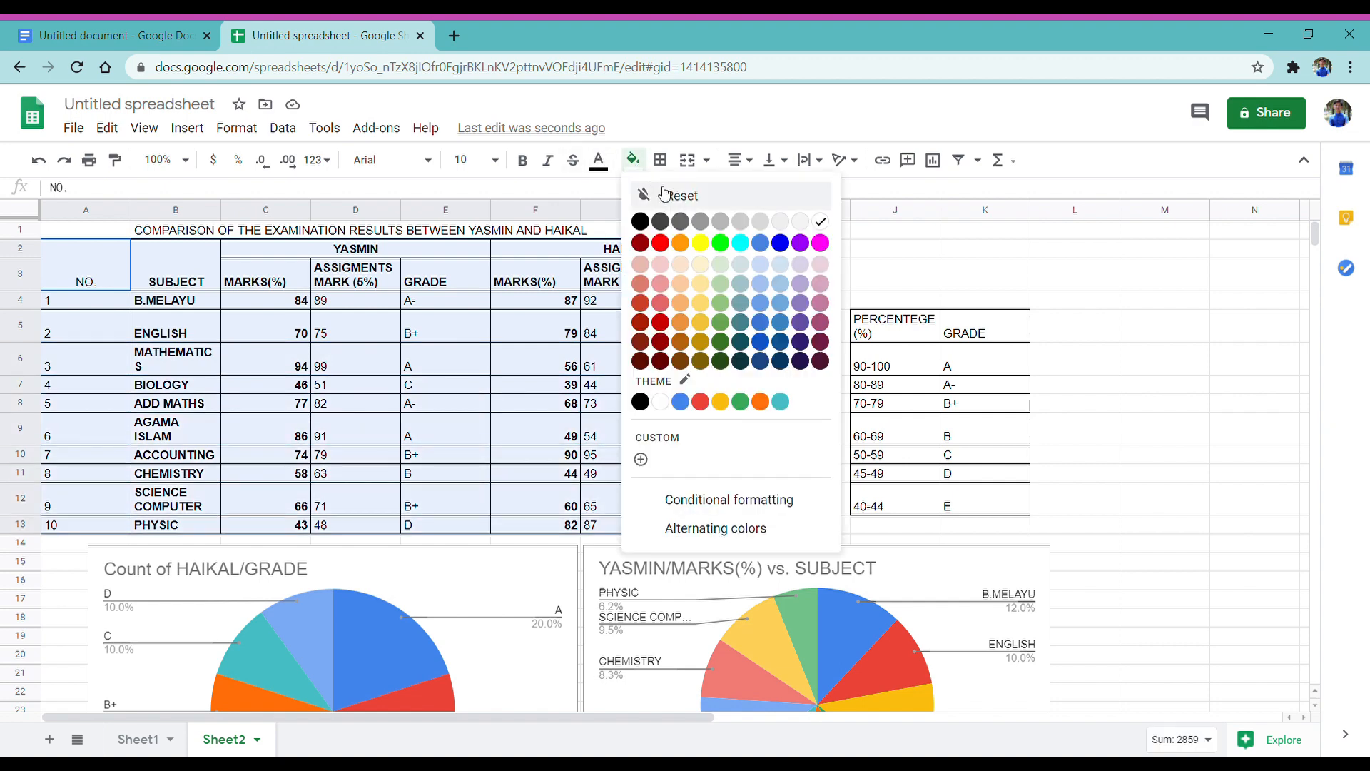
click(739, 162)
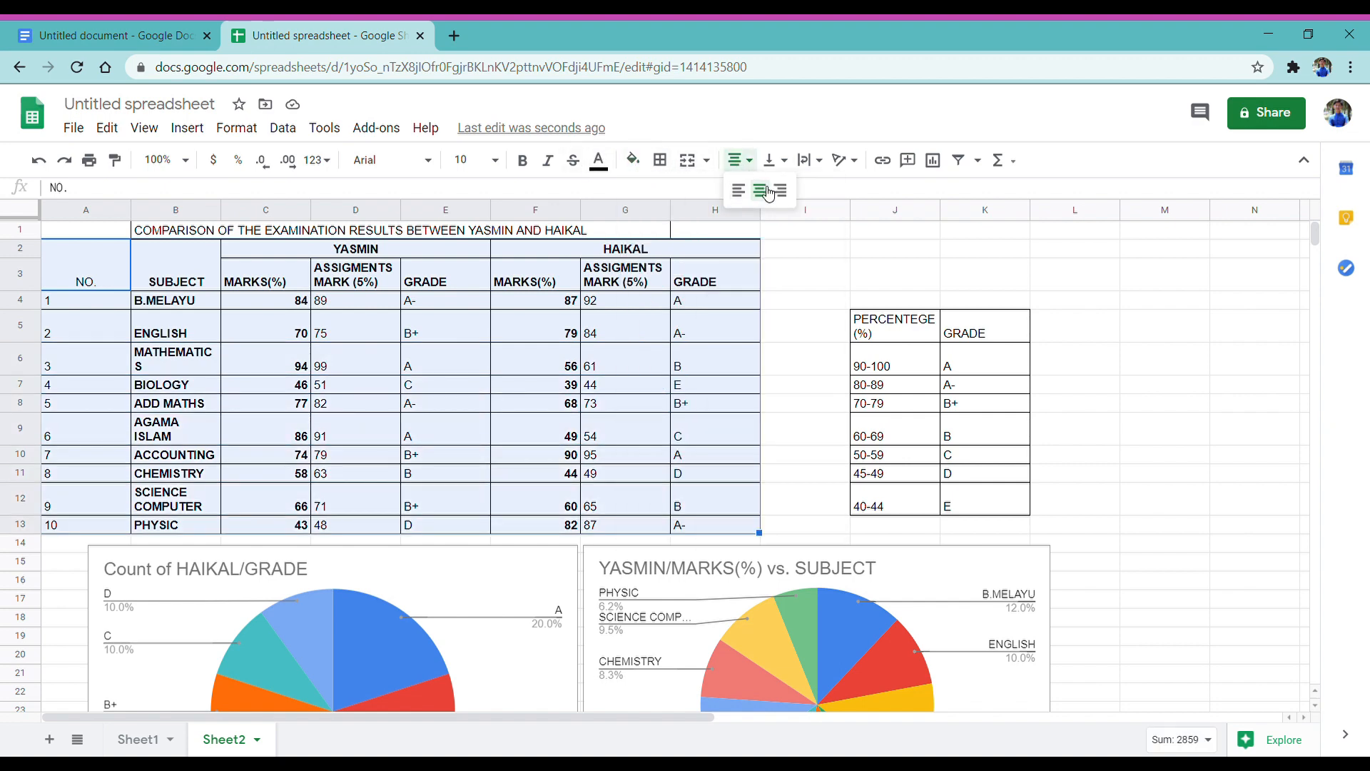
click(759, 191)
click(634, 159)
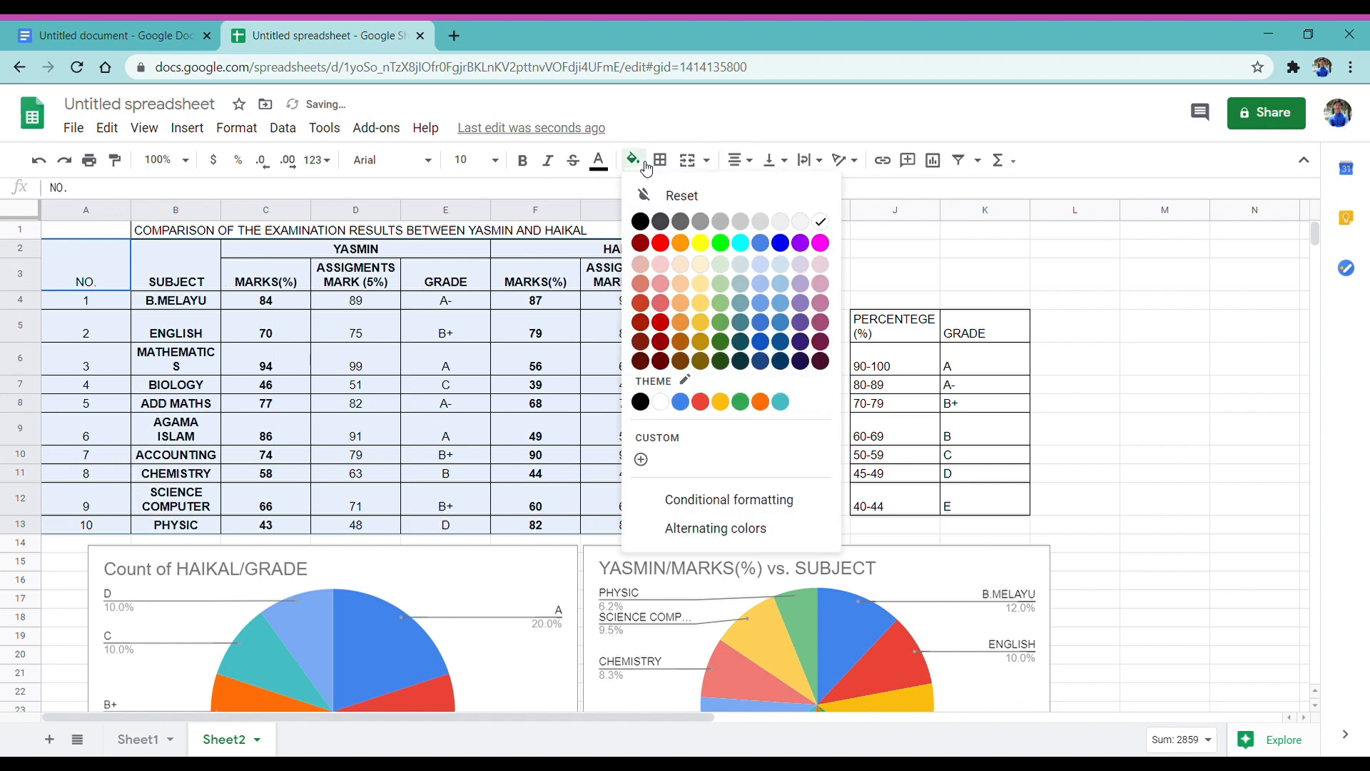
click(907, 251)
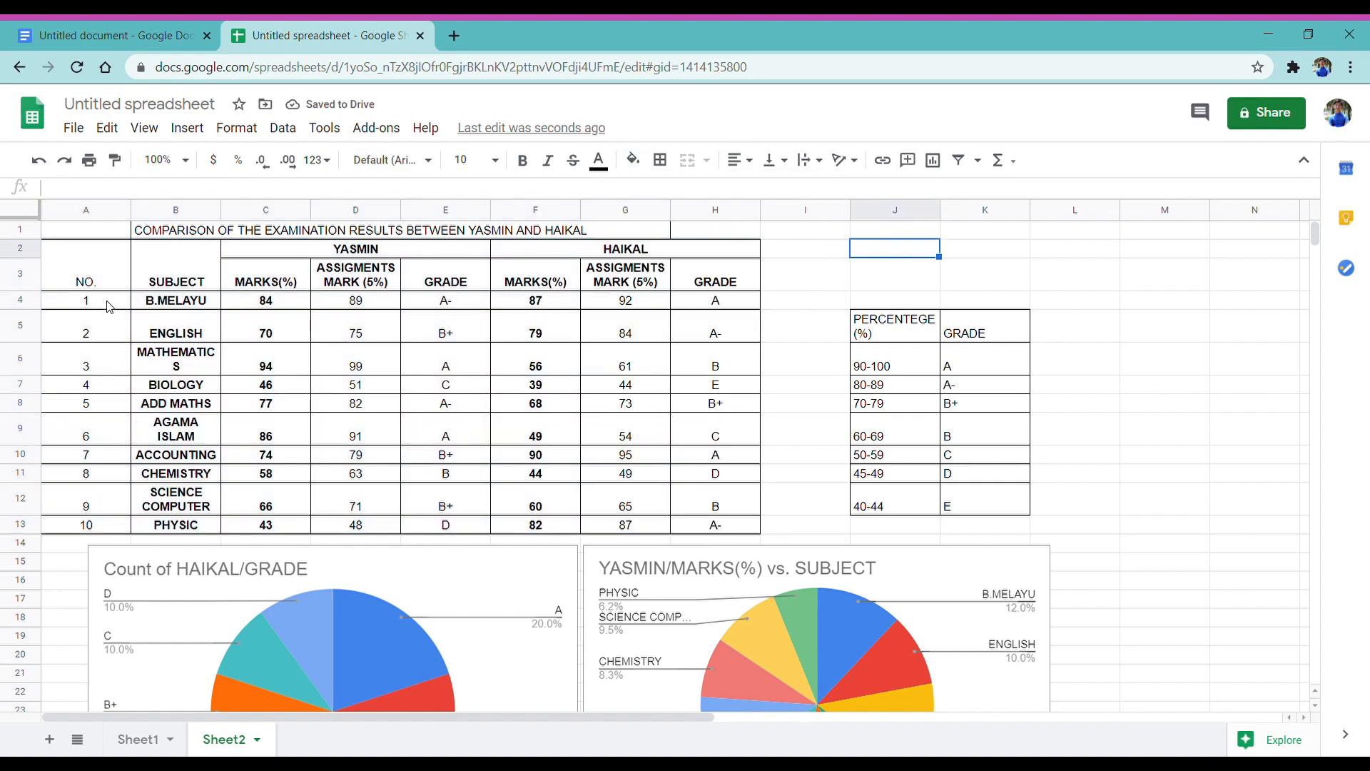
Fill the results table's title and header rows A1:H3 with a medium green background.
drag(162, 236, 130, 277)
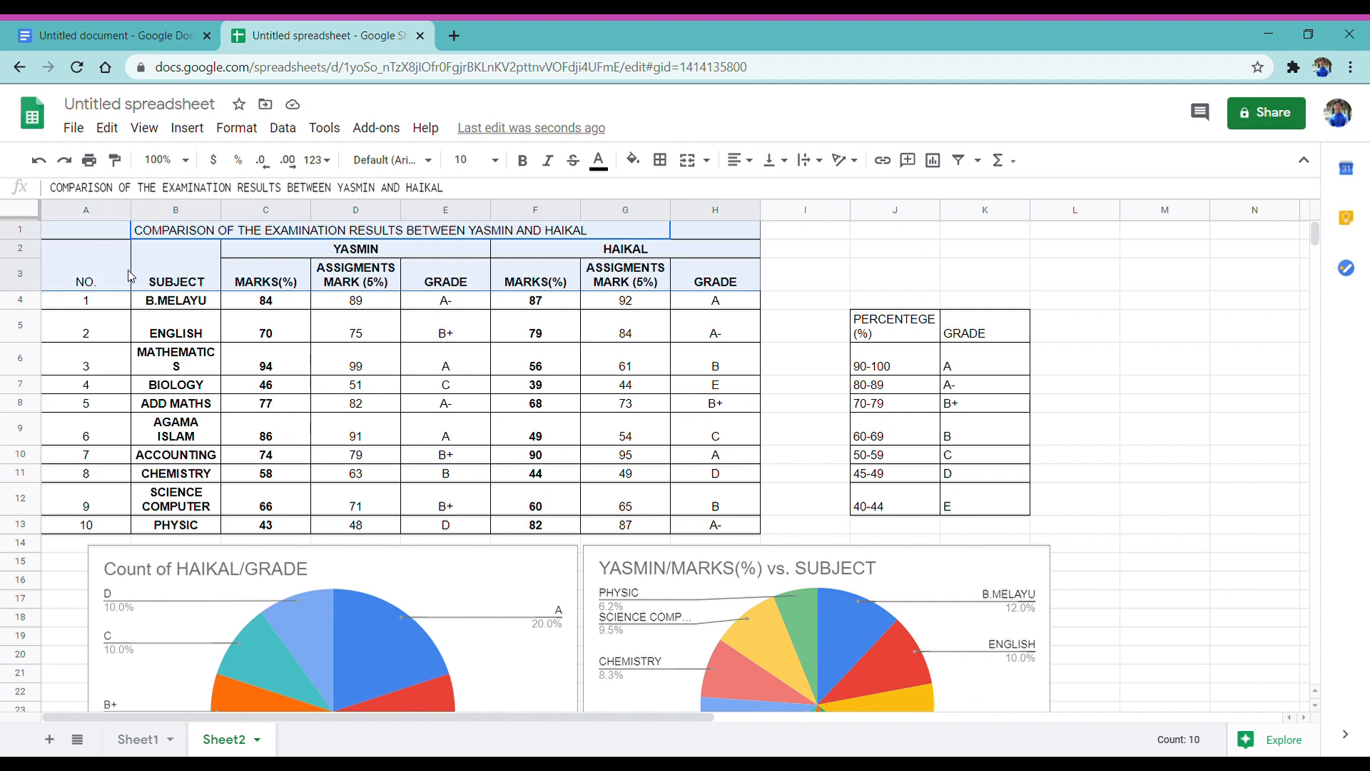
click(633, 159)
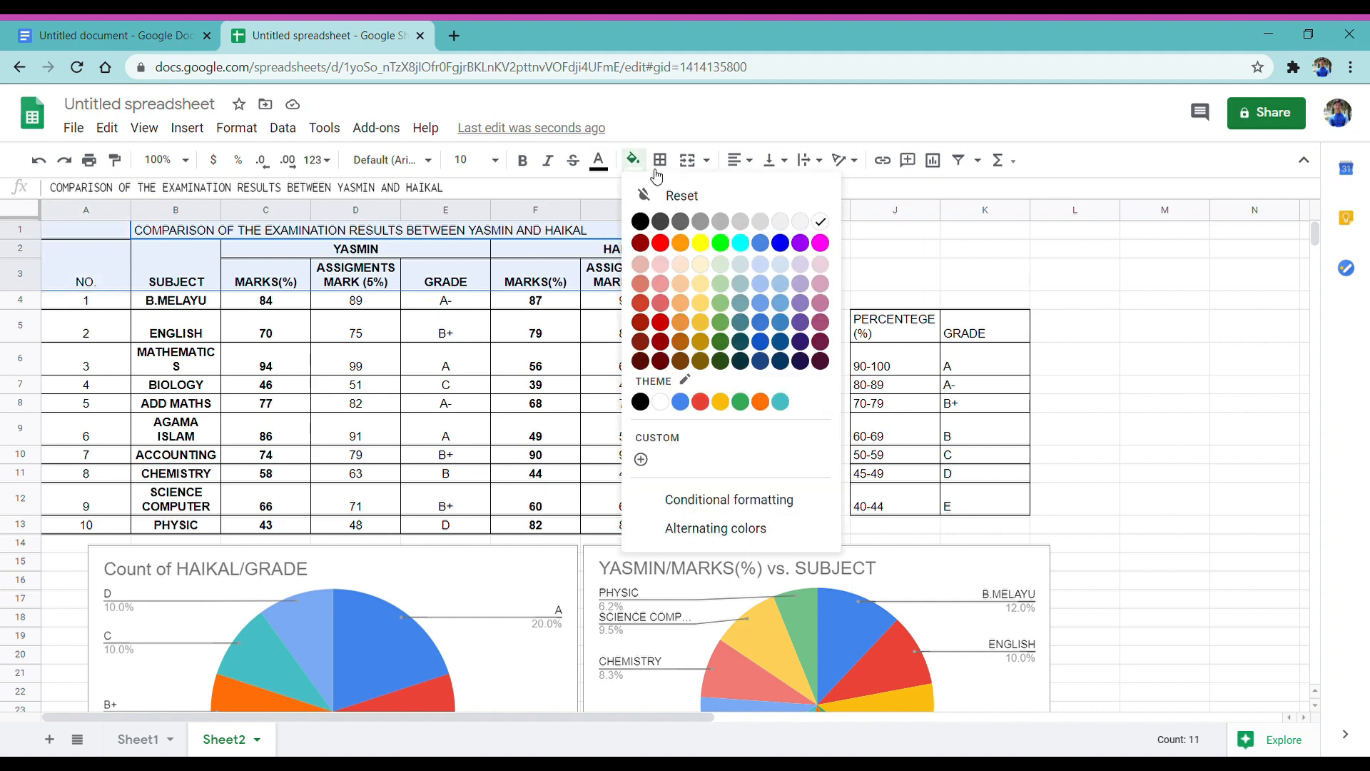
click(722, 302)
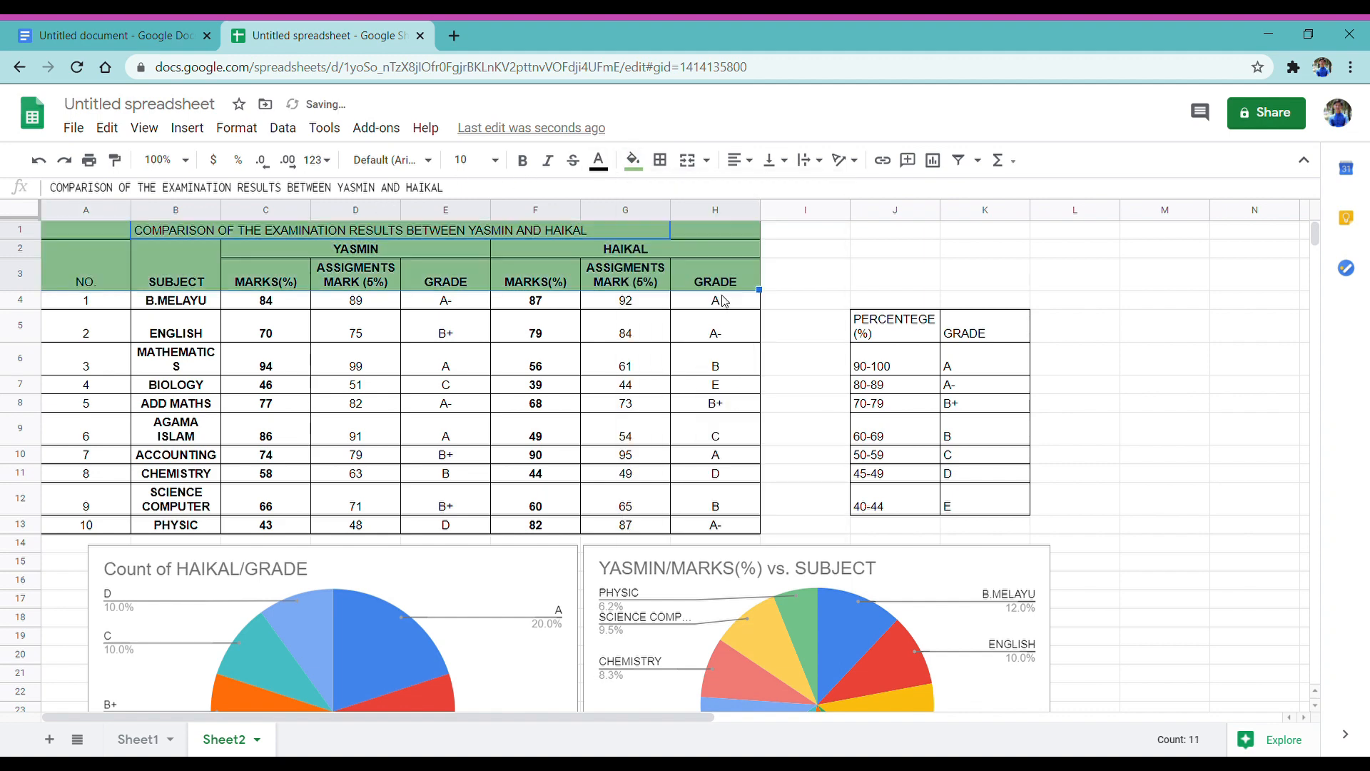
click(767, 277)
Fill the results table's subject rows A4:H13 with a pale green background.
drag(117, 300, 710, 523)
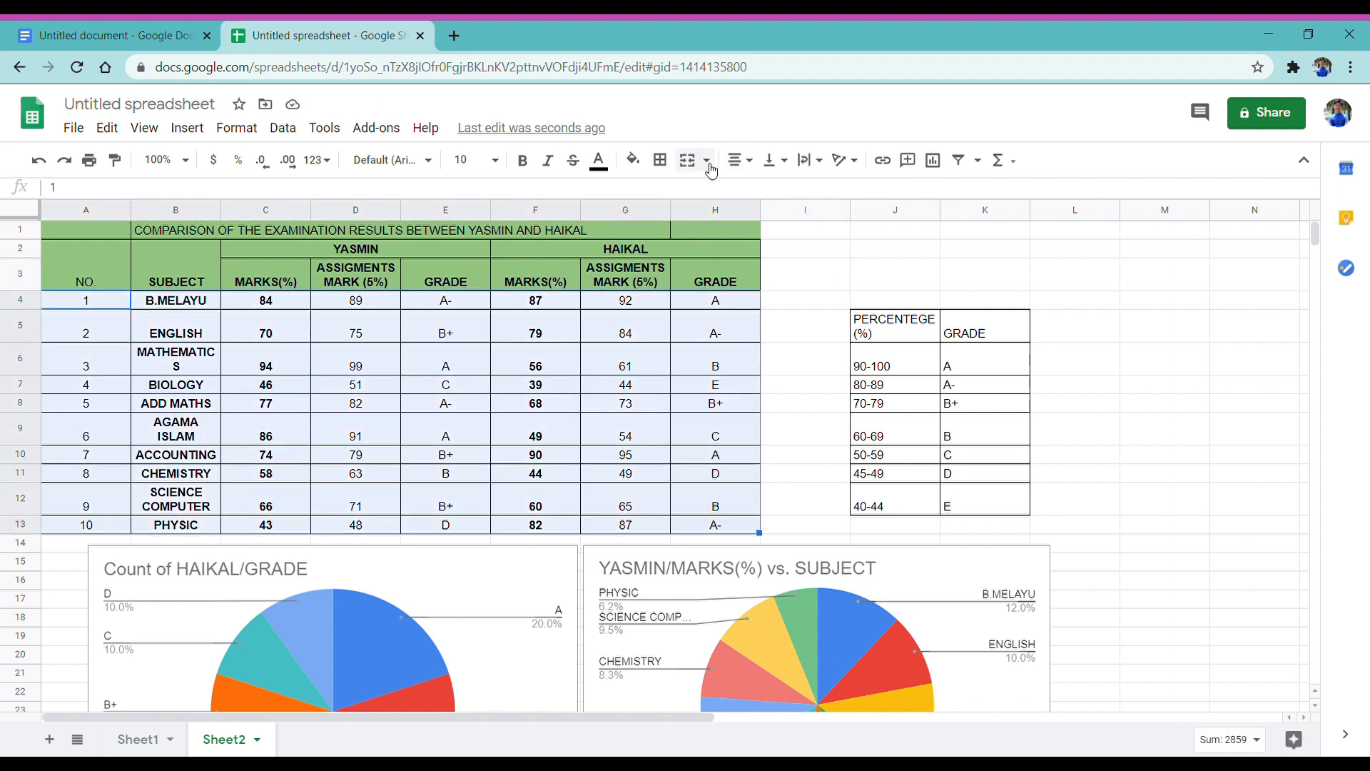
click(633, 159)
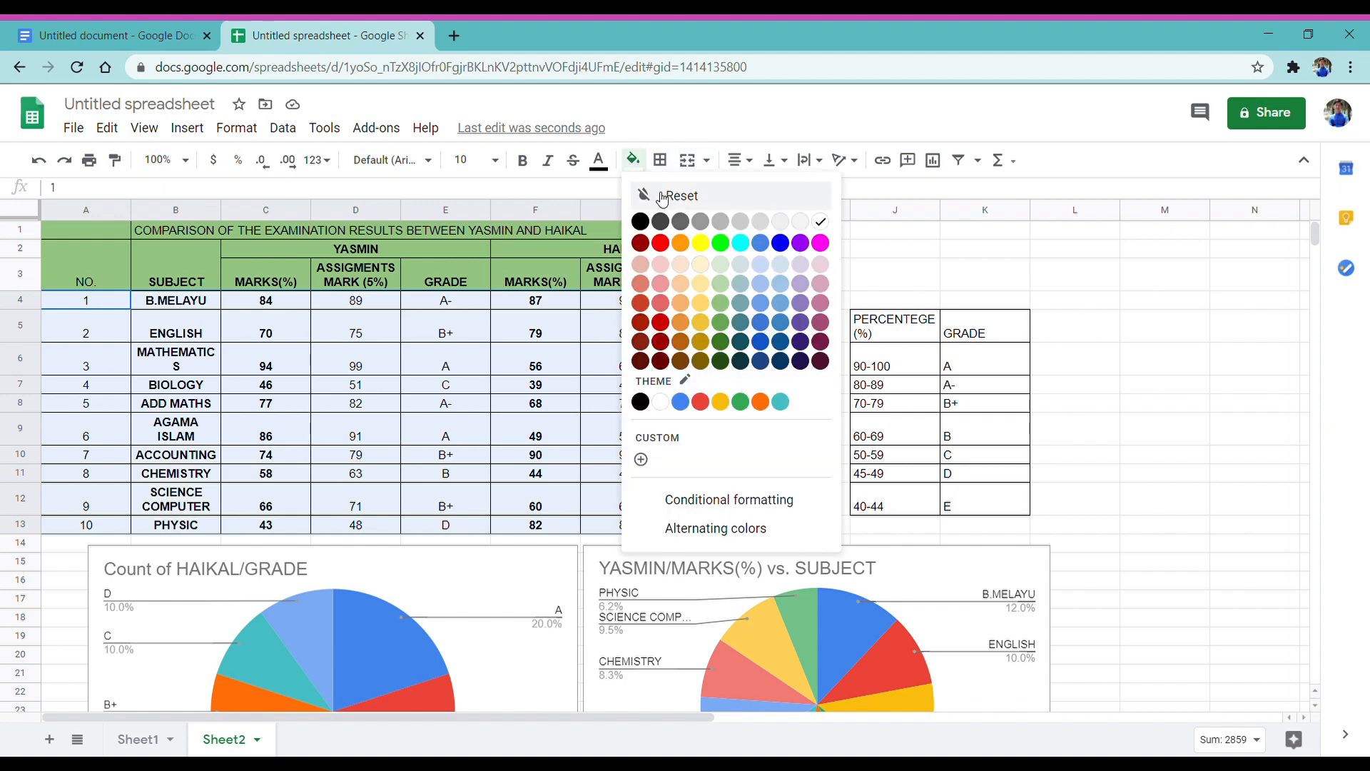
click(725, 275)
click(792, 277)
Fill the grade scale table's header cells J5:K5 with light green and its rows J6:K12 with pale green.
drag(892, 321, 956, 325)
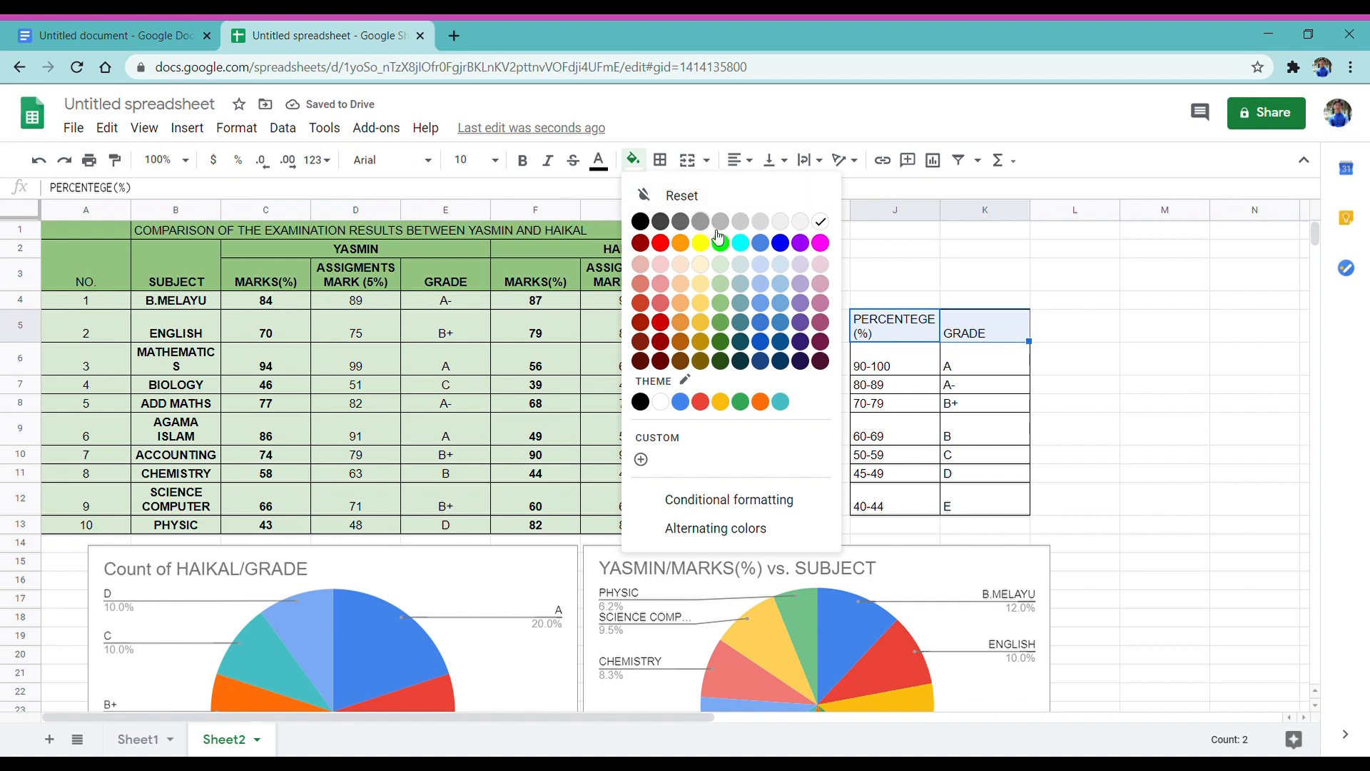
click(739, 285)
drag(871, 361, 1002, 505)
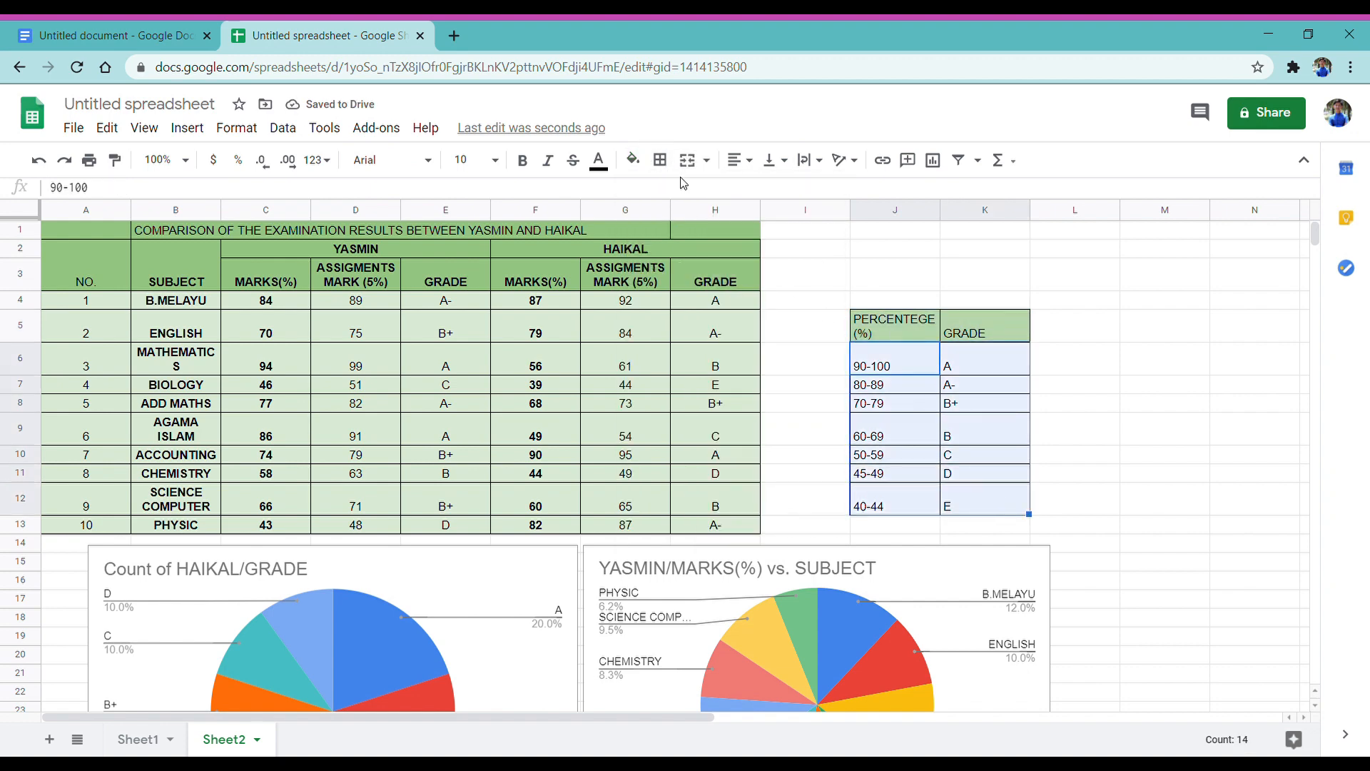
click(660, 160)
click(633, 161)
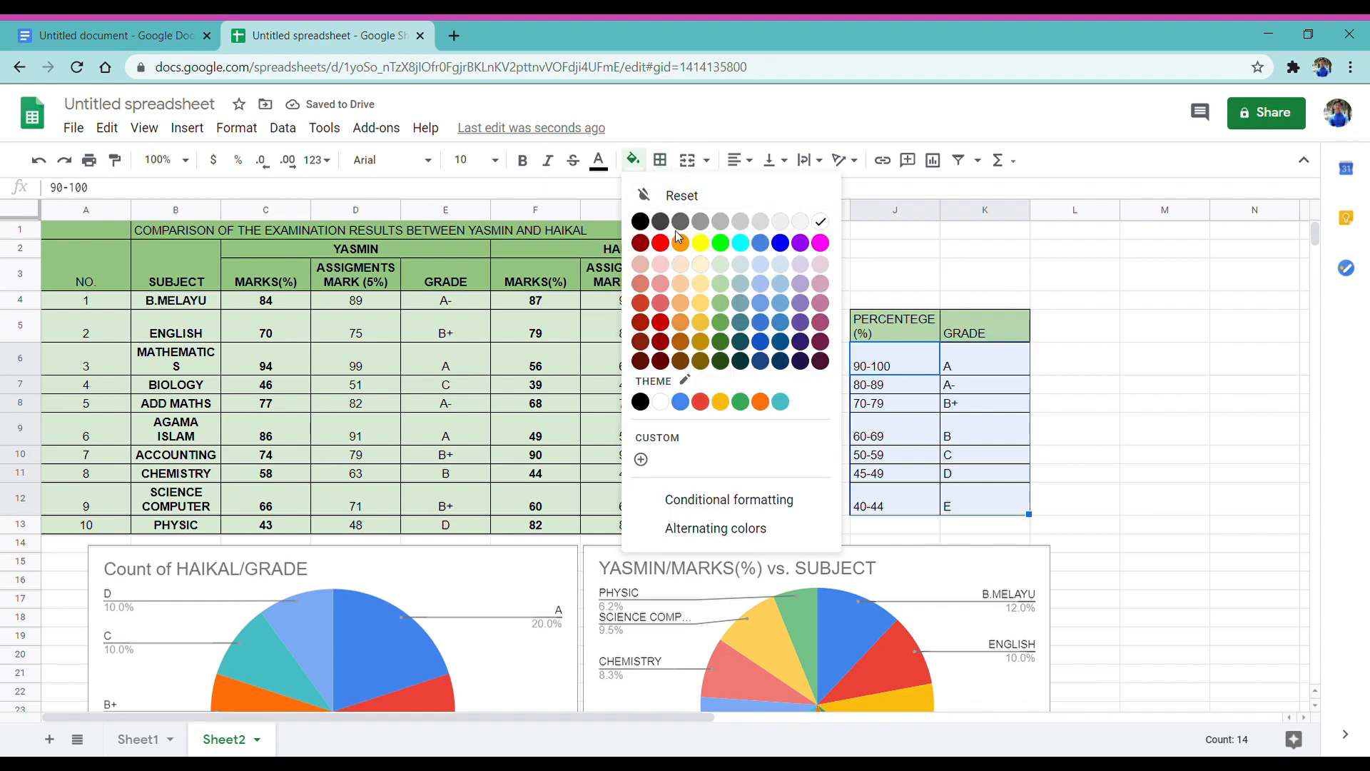
click(732, 265)
click(1061, 290)
Review the colored results table, the grade scale table and both pie charts on the sheet.
scroll(1061, 335, down, 3)
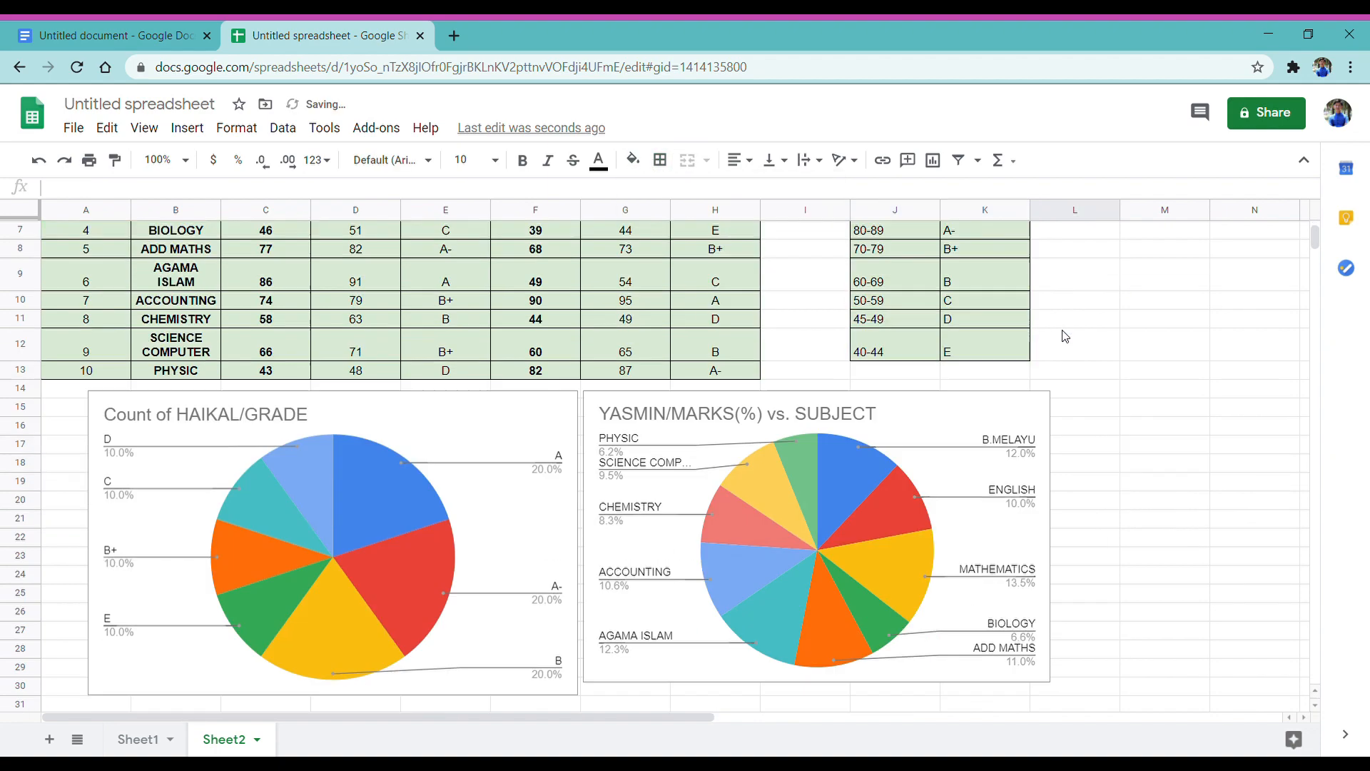
scroll(1035, 399, up, 3)
scroll(1045, 387, down, 2)
scroll(1117, 378, up, 2)
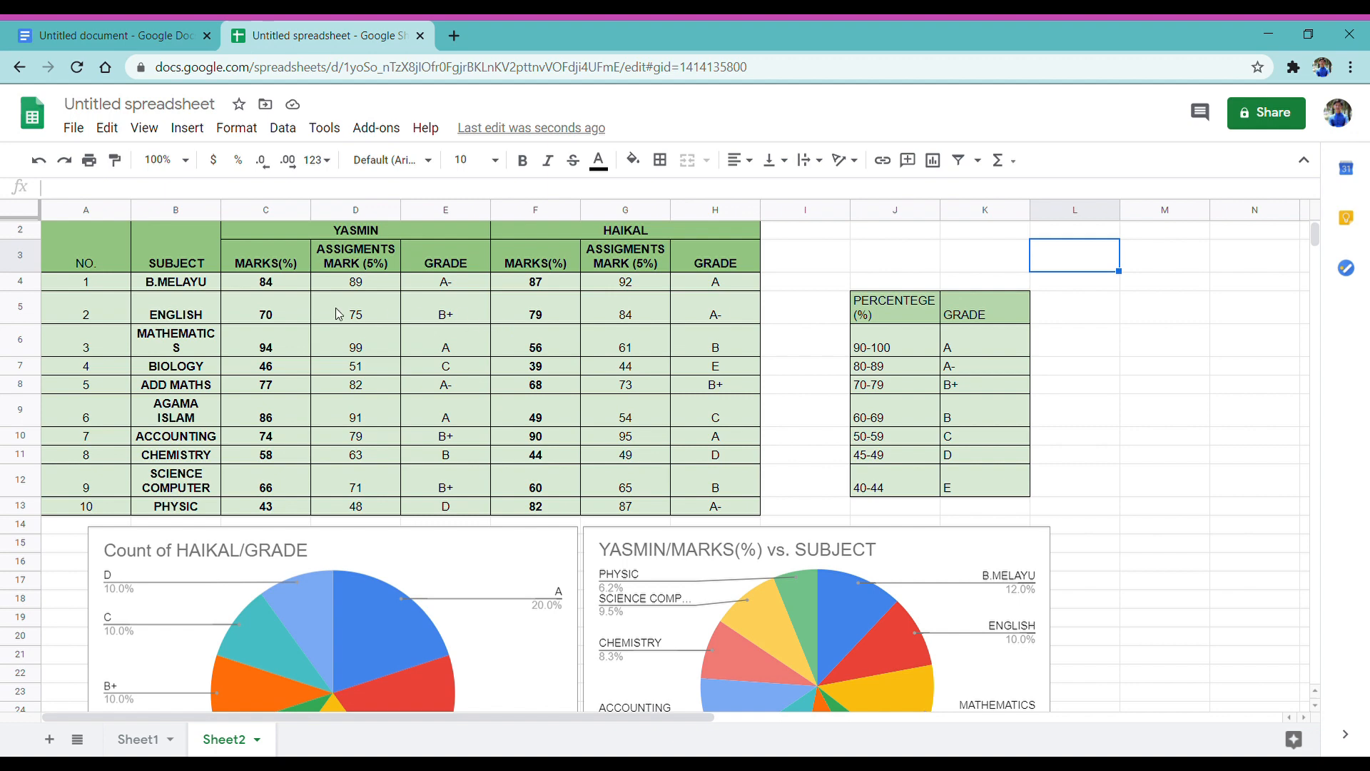
scroll(338, 313, down, 3)
scroll(1085, 480, up, 3)
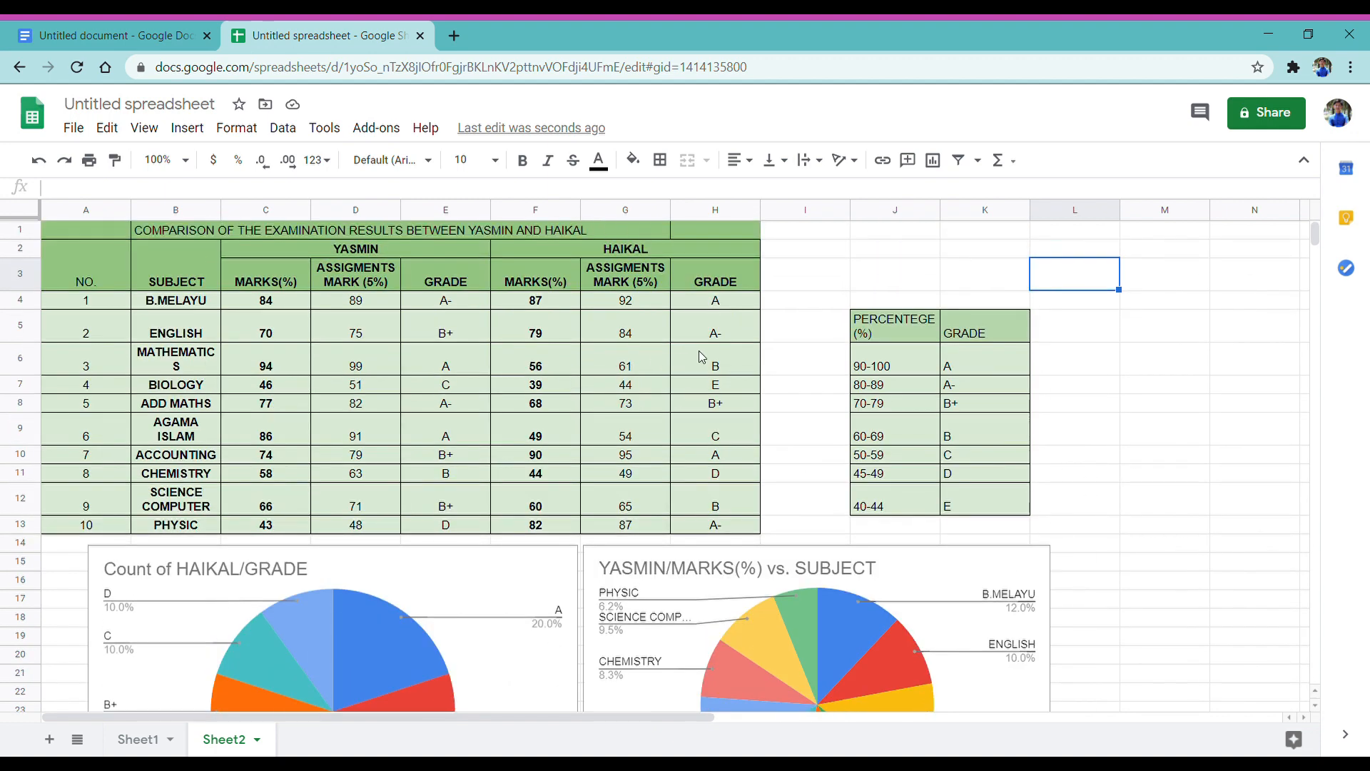
scroll(740, 341, down, 3)
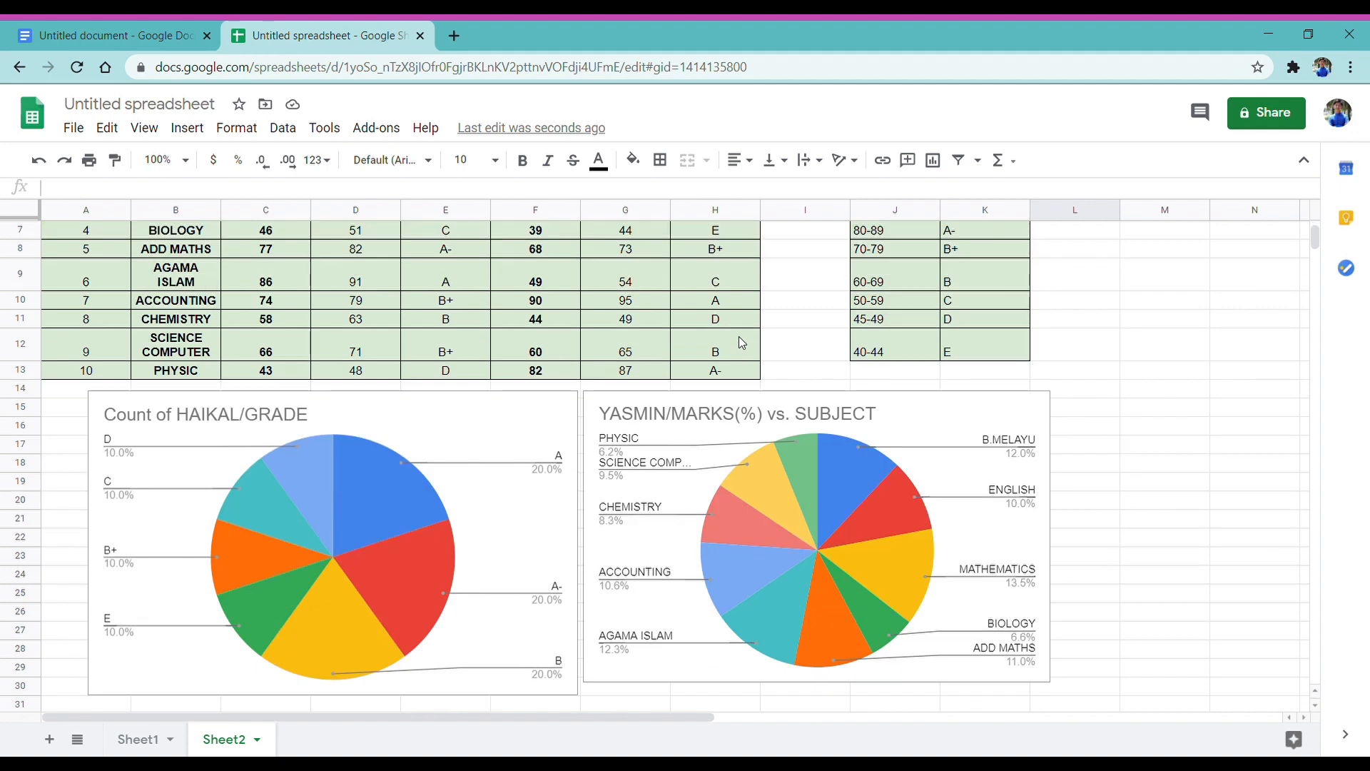
scroll(742, 343, up, 2)
scroll(740, 342, up, 1)
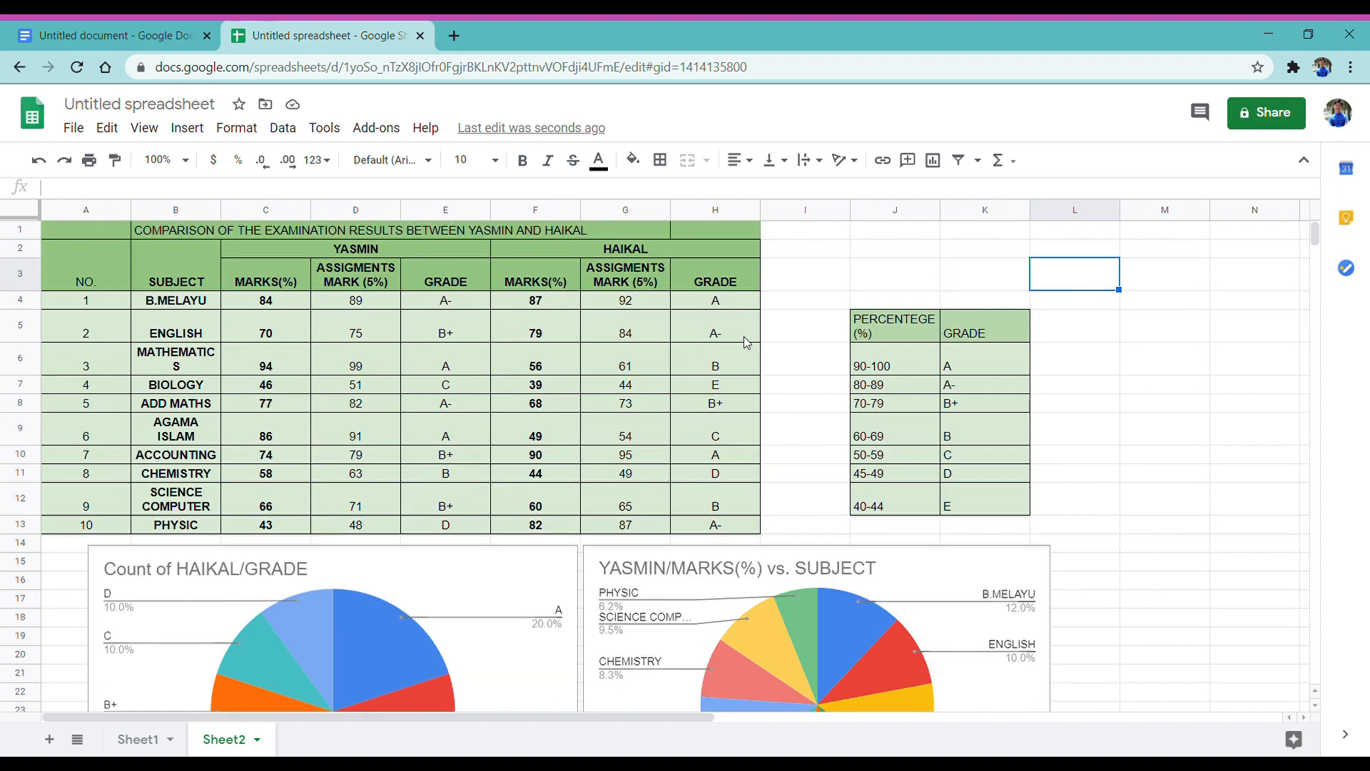